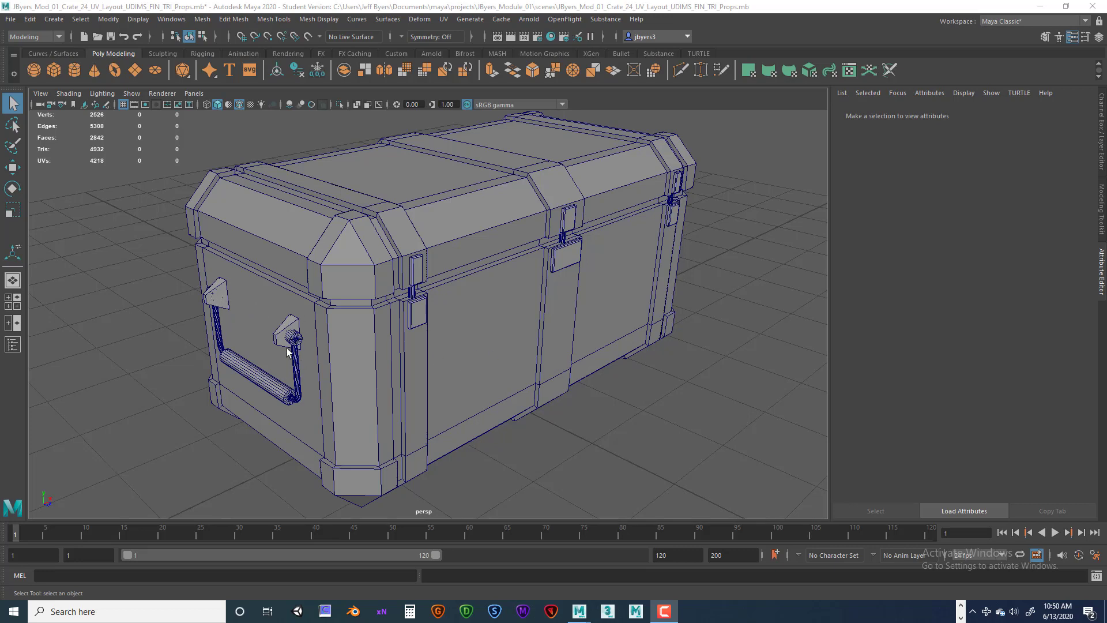
Step: Select the handle's bracket, arms, grip and pin on the end of the crate piece by piece
alt+drag(549, 378, 600, 374)
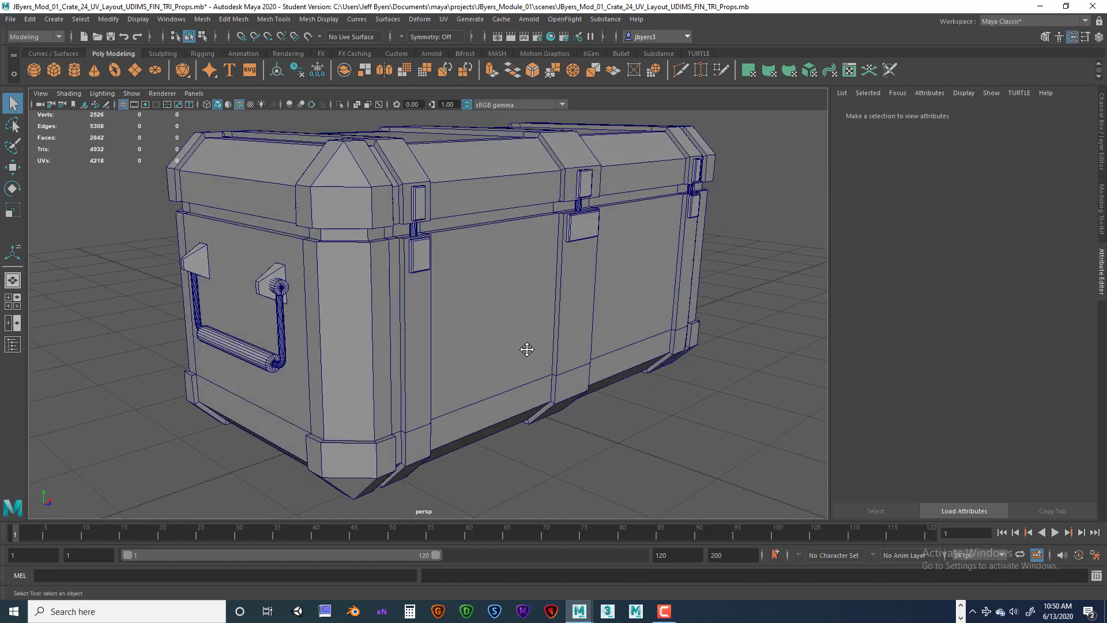
alt+right_drag(526, 348, 590, 410)
alt+drag(625, 399, 545, 372)
alt+drag(503, 335, 467, 320)
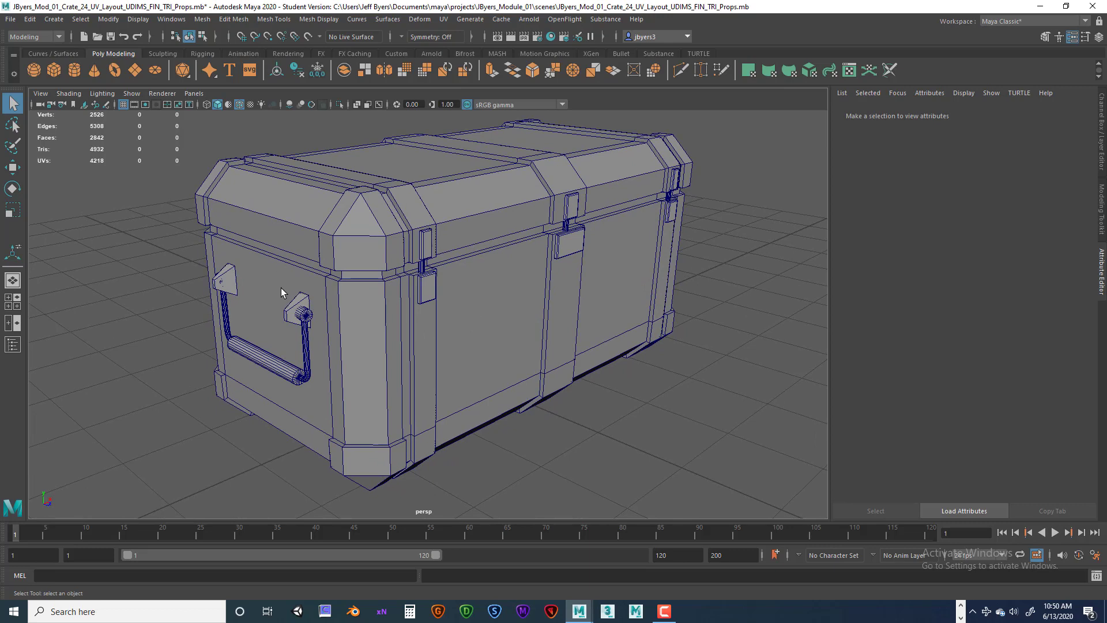
click(294, 305)
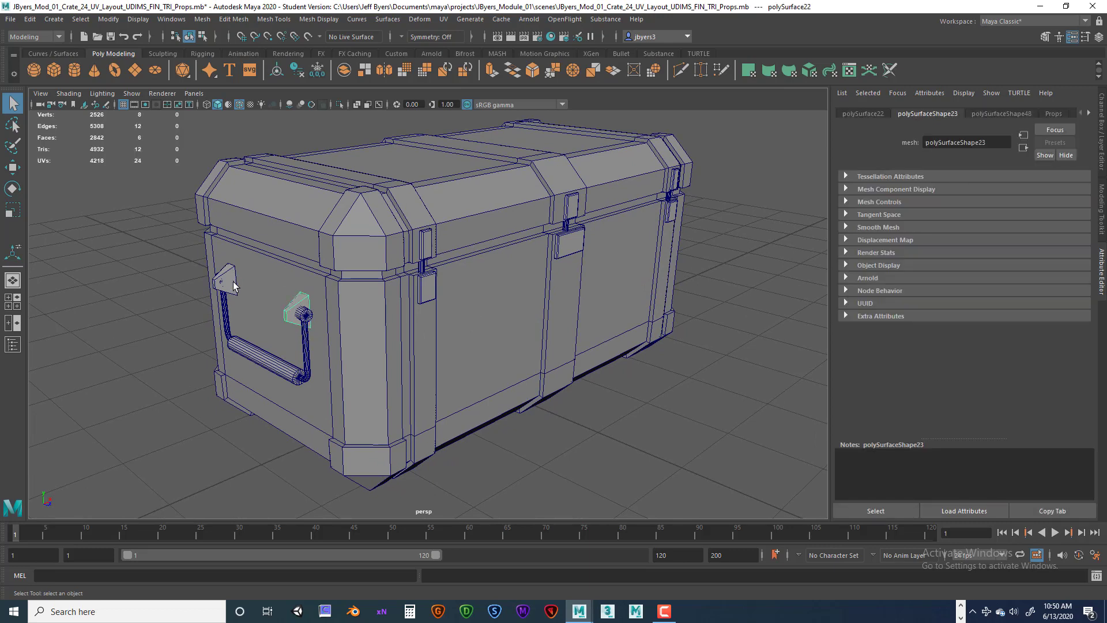
shift+click(227, 315)
shift+click(286, 375)
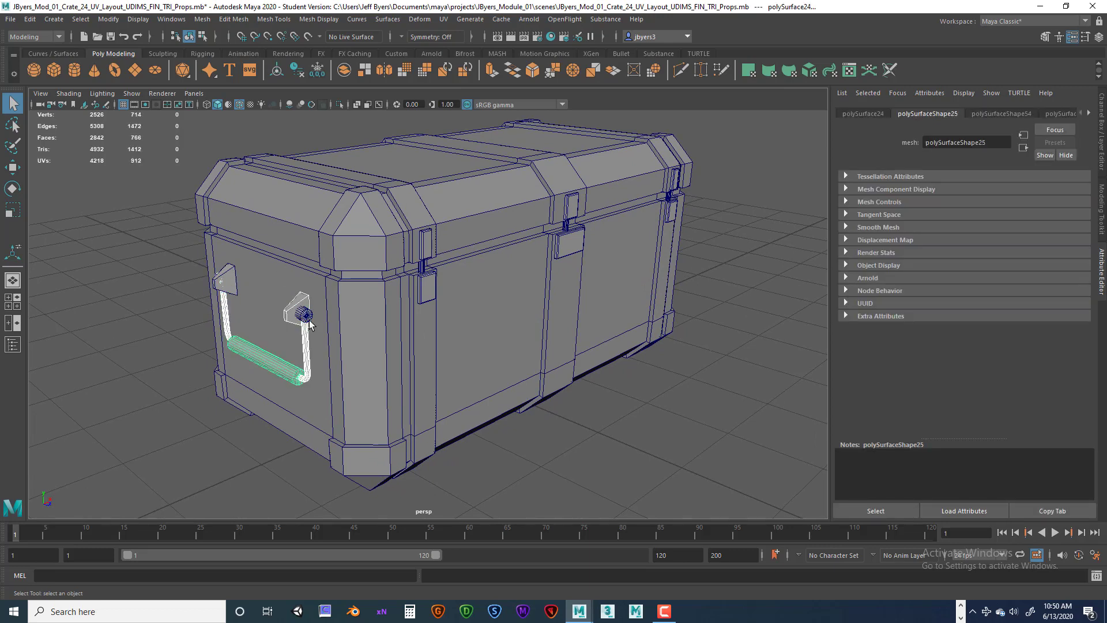
shift+click(305, 315)
Step: Select every part of the model except the crate body, so only the handles, latches and hinges are selected
scroll(387, 357, down, 10)
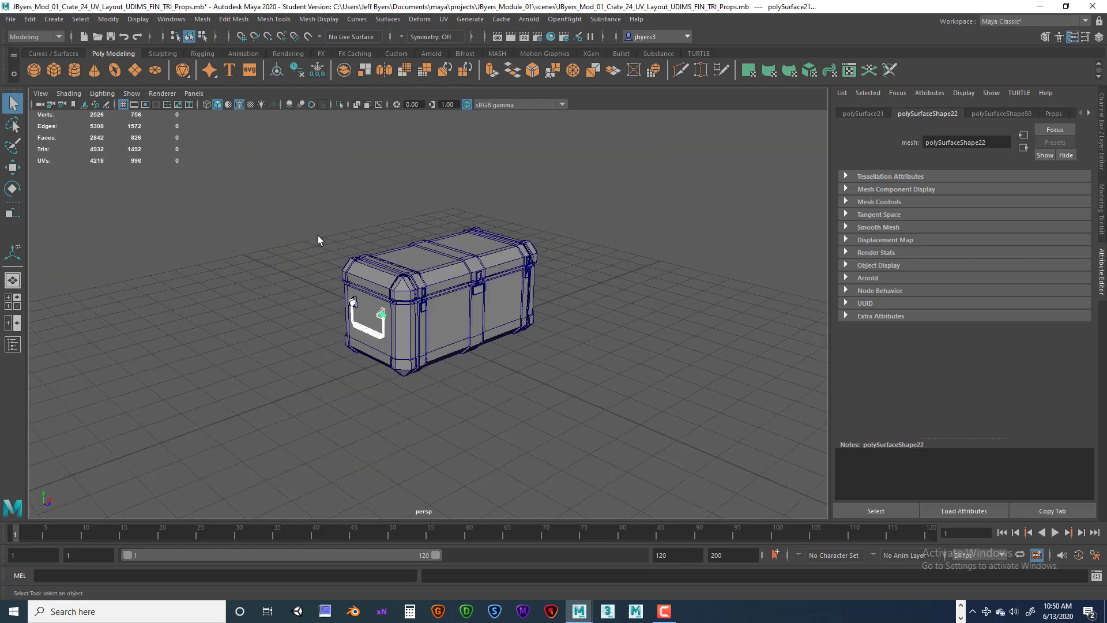
drag(279, 185, 602, 397)
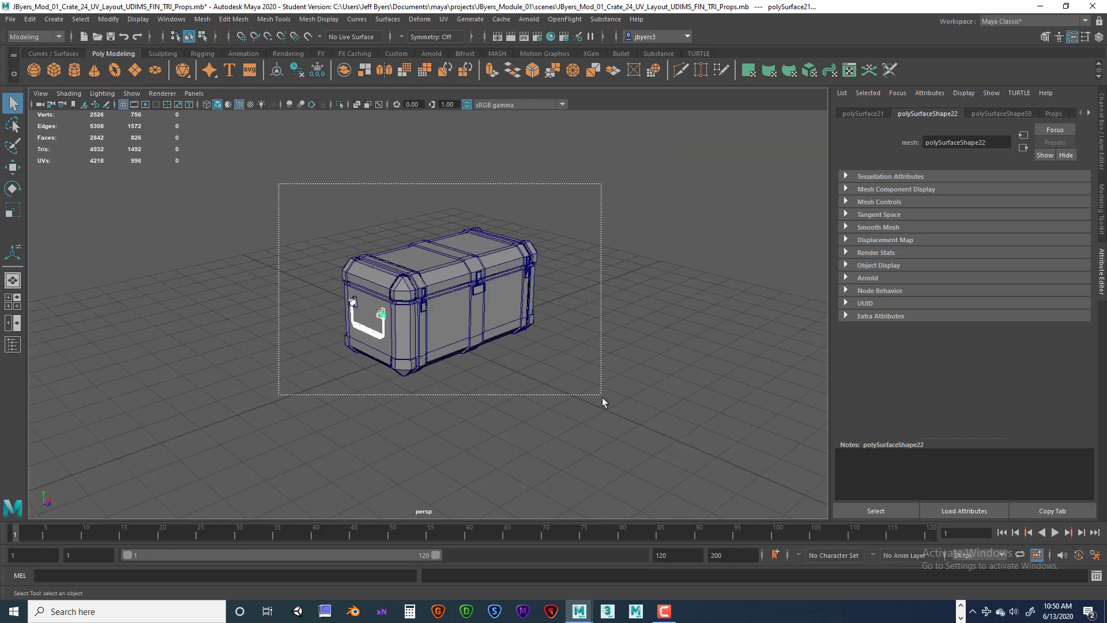
scroll(526, 361, up, 6)
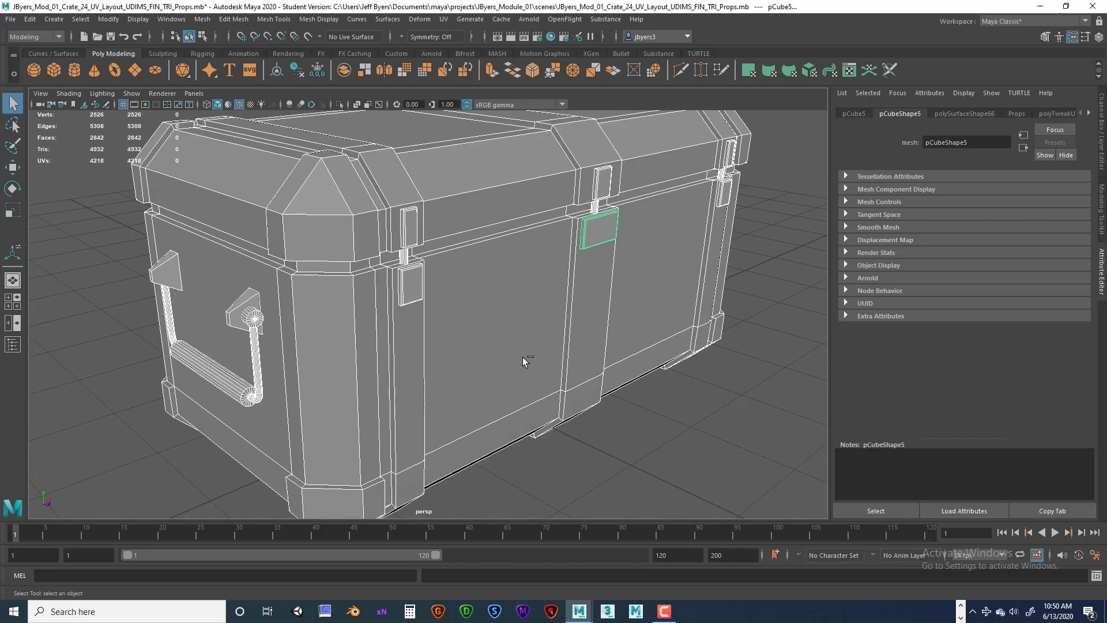
ctrl+click(522, 358)
alt+drag(569, 351, 725, 361)
alt+right_drag(725, 361, 702, 351)
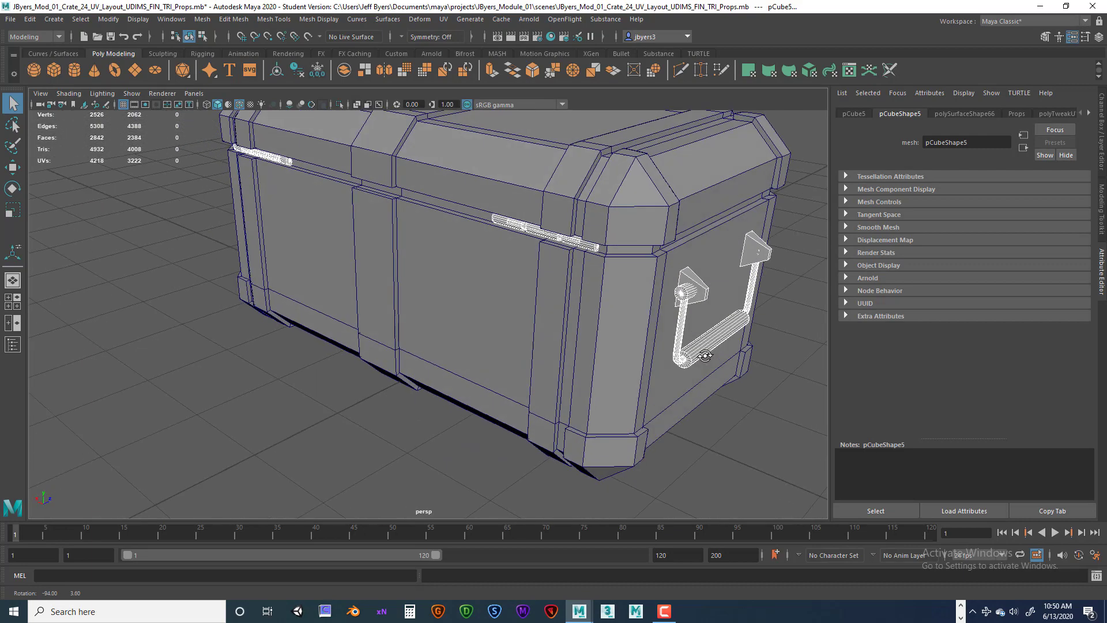
alt+drag(702, 350, 663, 366)
alt+middle_drag(663, 366, 618, 372)
alt+drag(618, 372, 302, 269)
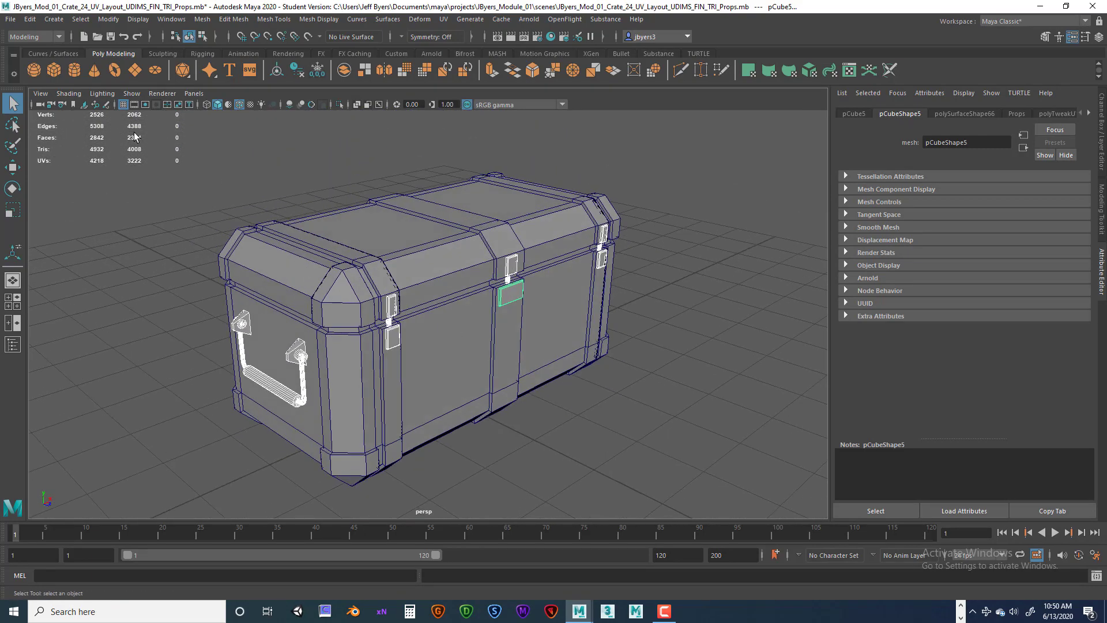
drag(134, 131, 687, 496)
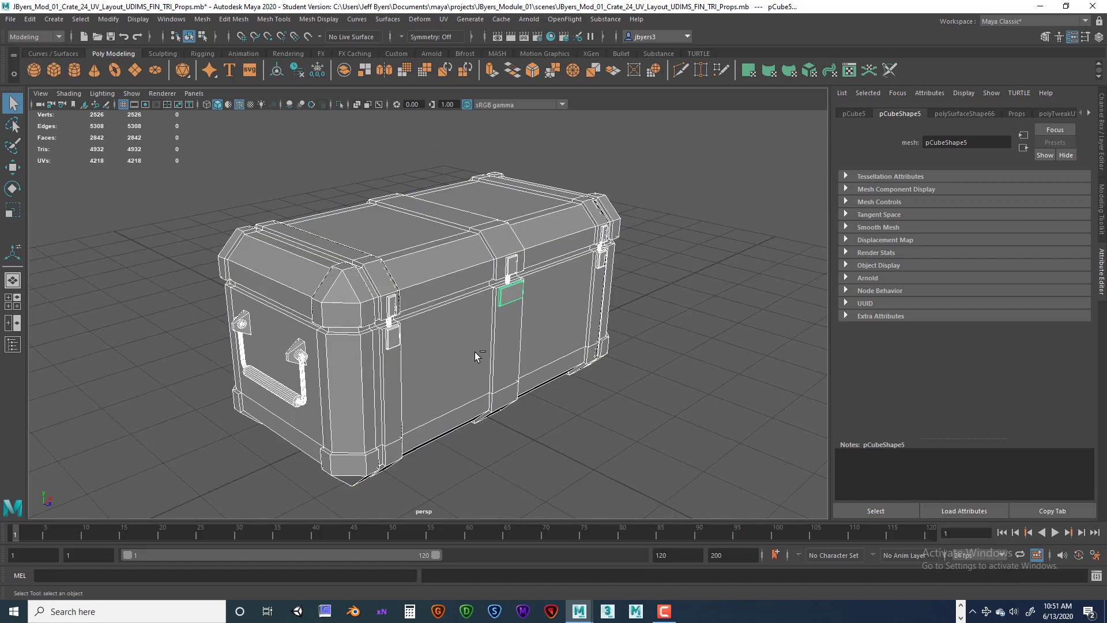
shift+click(432, 246)
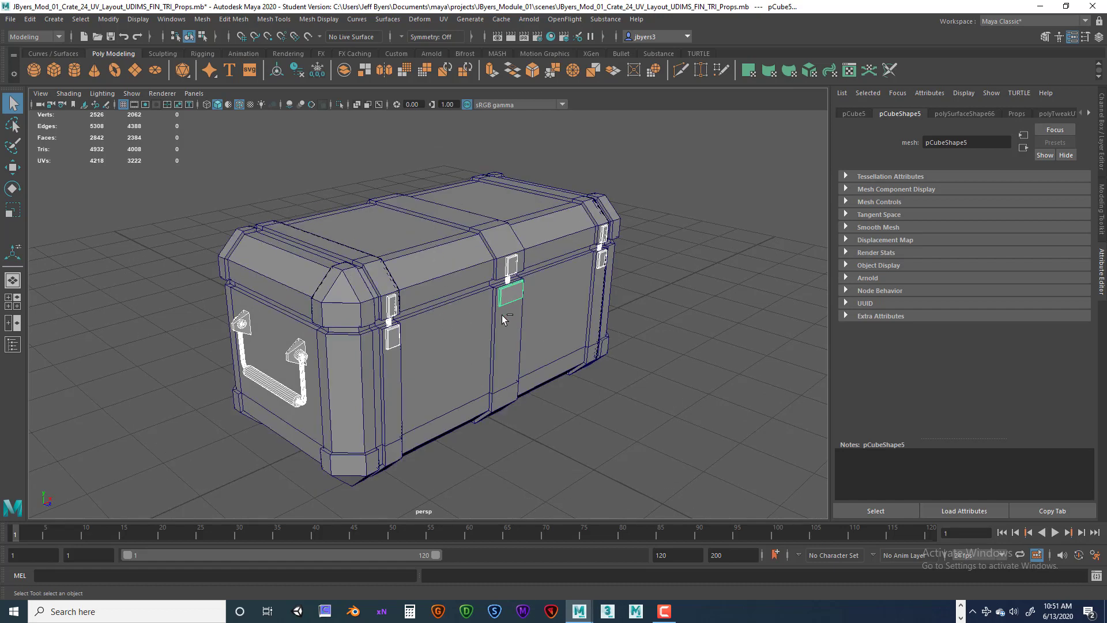
mouse_move(509, 327)
alt+mouse_down()
mouse_move(428, 317)
mouse_move(615, 317)
mouse_move(487, 330)
mouse_move(512, 315)
alt+mouse_up()
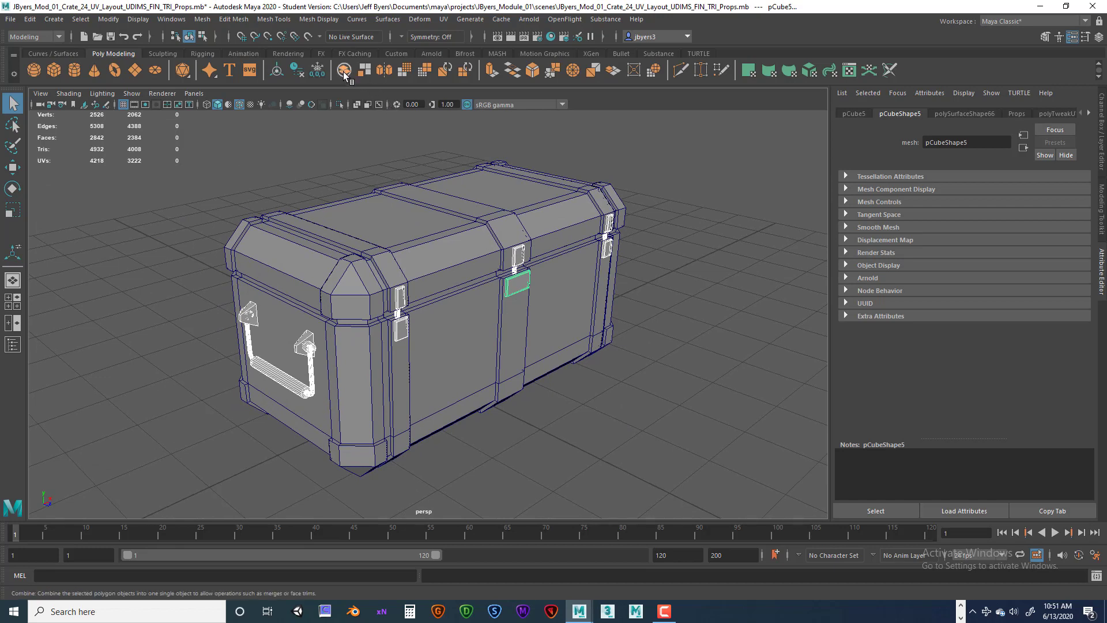
Step: Combine the selected handles, latches and hinges into a single mesh
key(space)
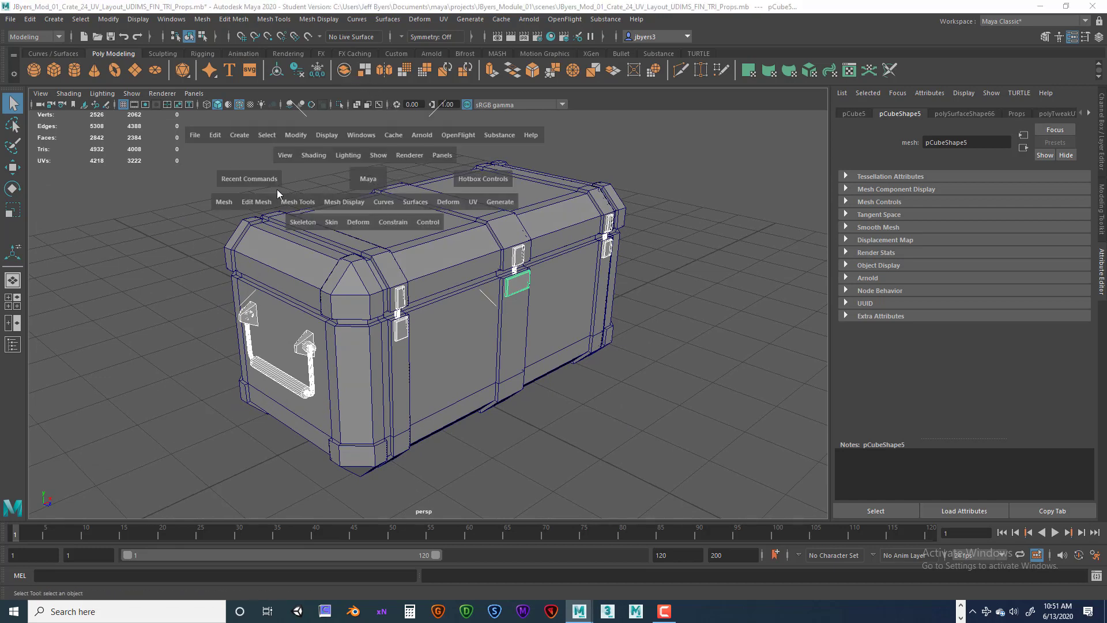
click(225, 202)
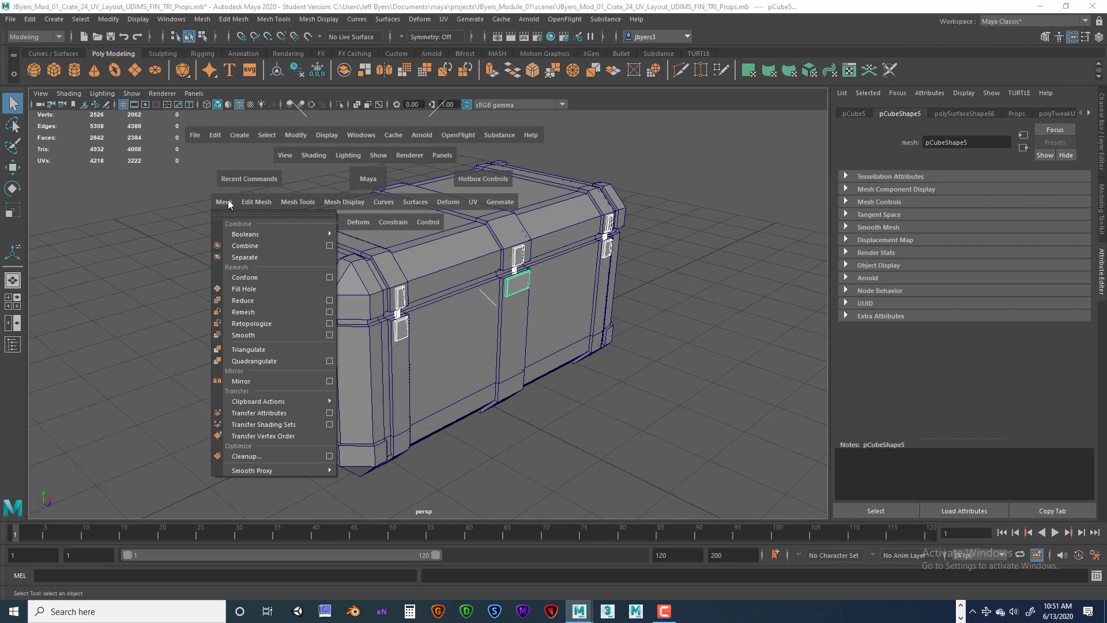
click(238, 248)
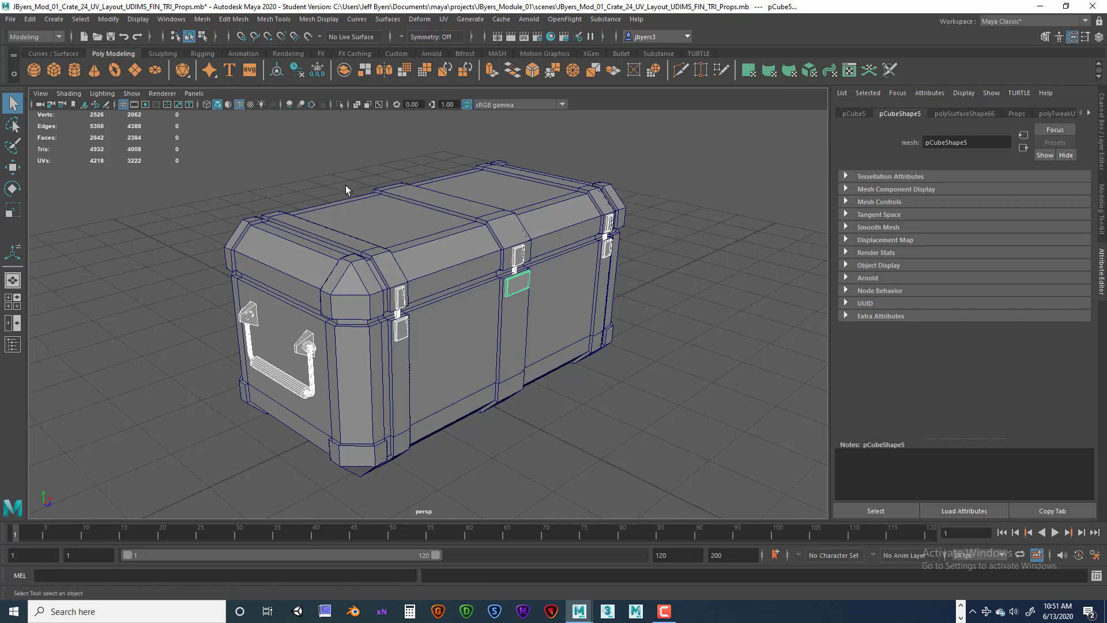
key(space)
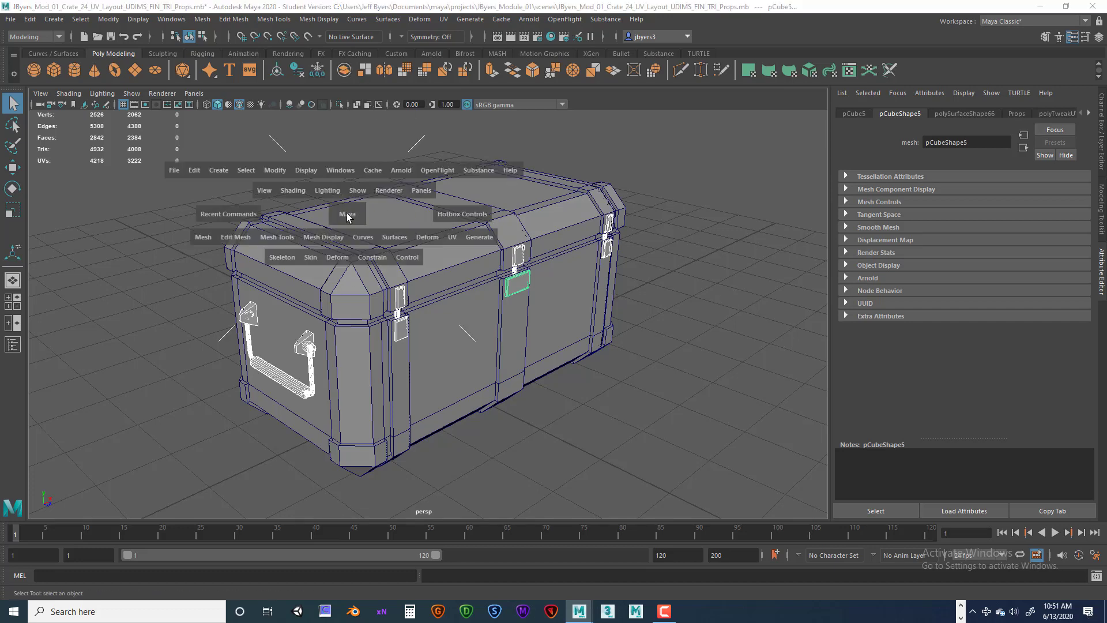
click(202, 237)
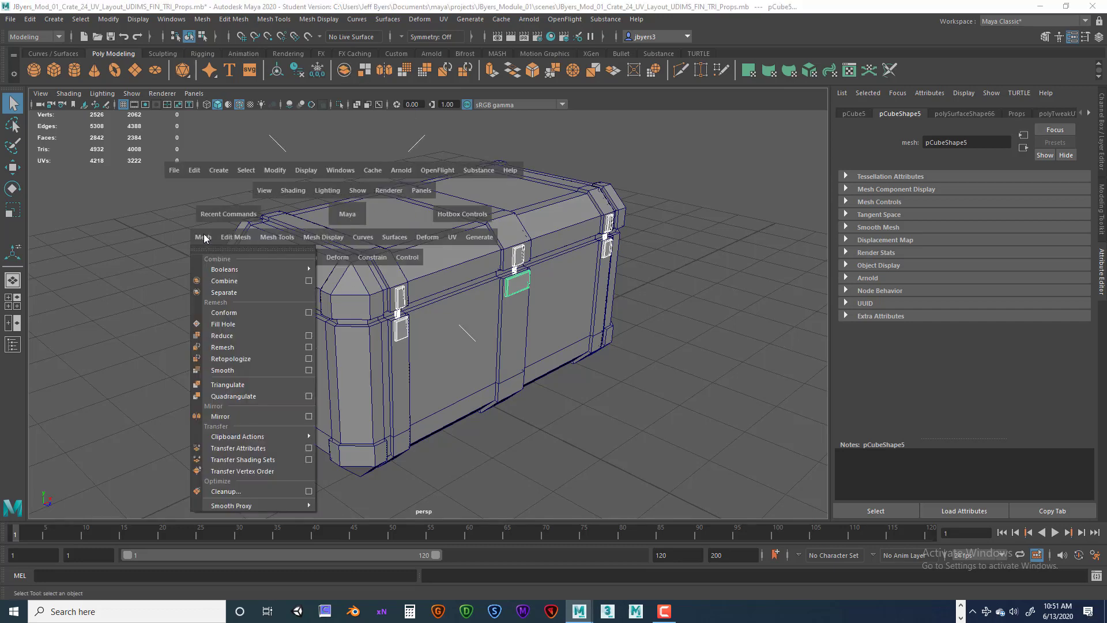
click(230, 282)
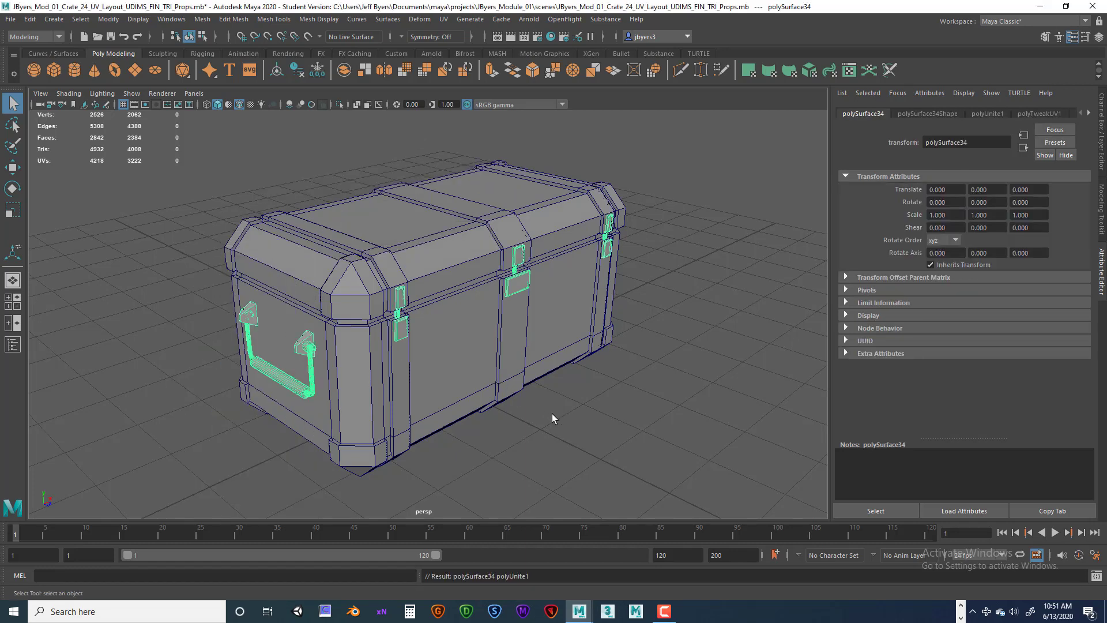
Step: Rename the combined mesh to Handles and delete its construction history
alt+drag(551, 415, 662, 328)
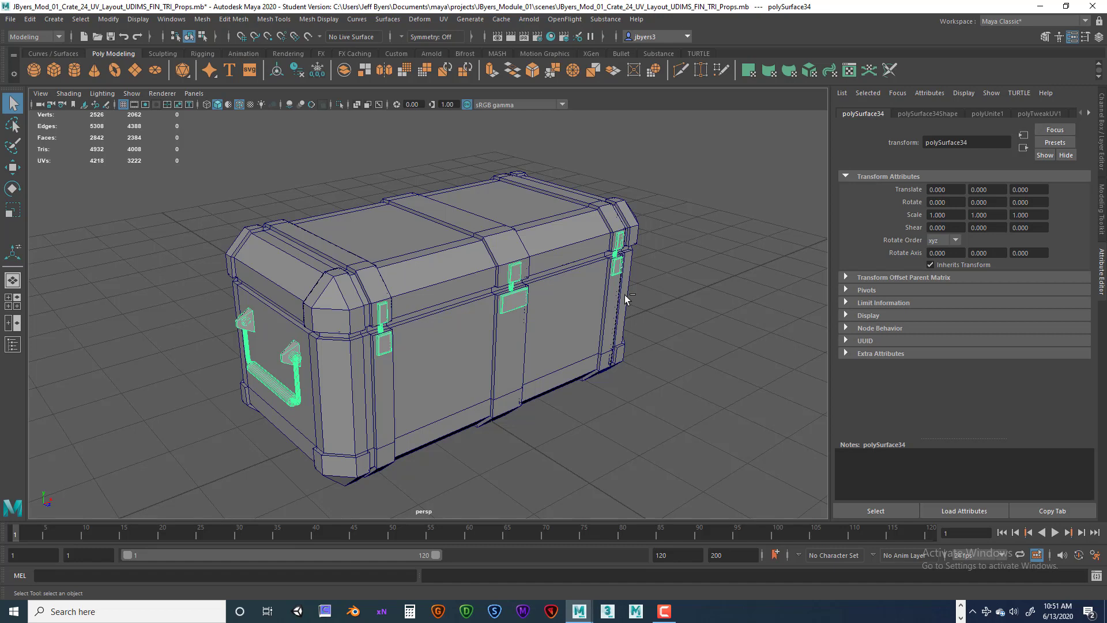
key(ctrl+a)
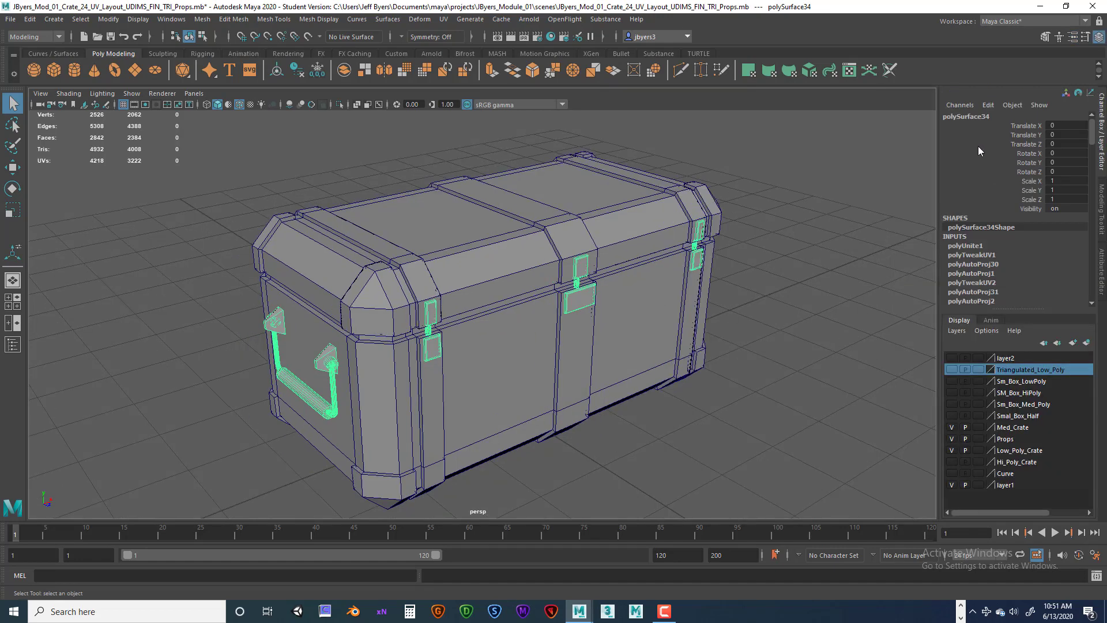
double_click(991, 118)
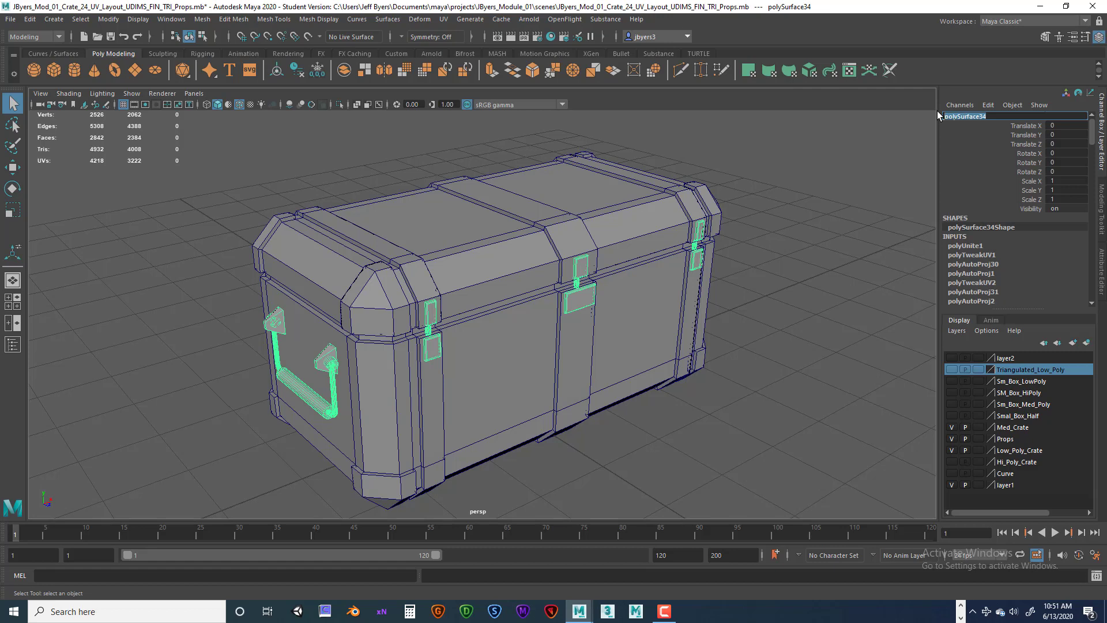
text(Handles)
key(Return)
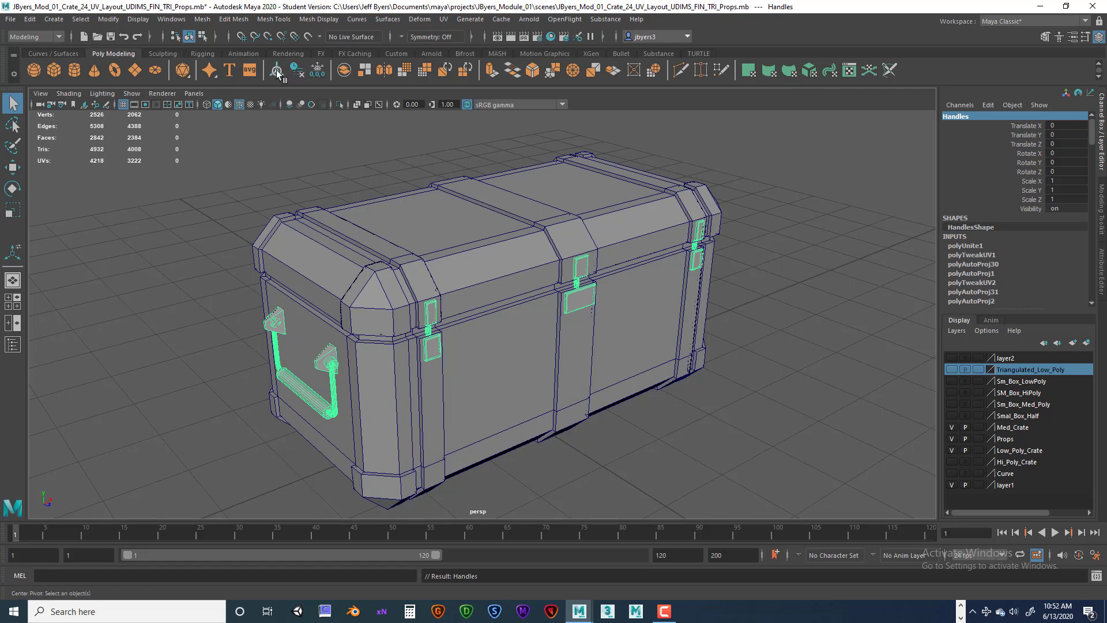
click(292, 71)
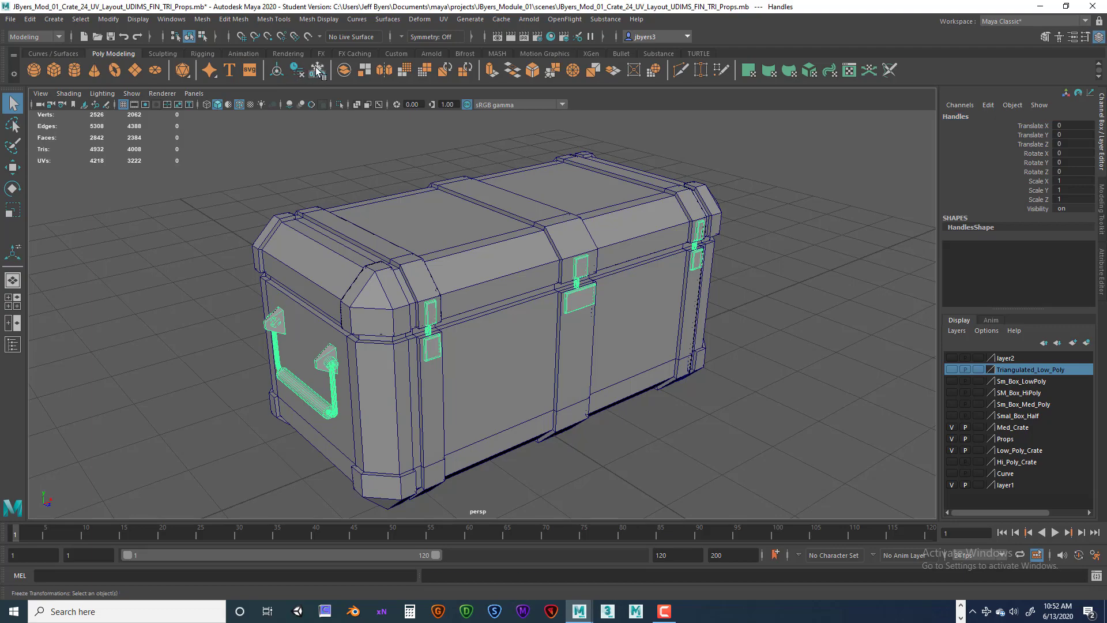
Step: Check whether the crate body and the Handles mesh select as two separate objects, ending with Handles selected
alt+drag(594, 284, 546, 270)
scroll(590, 287, down, 3)
scroll(590, 286, up, 3)
click(545, 270)
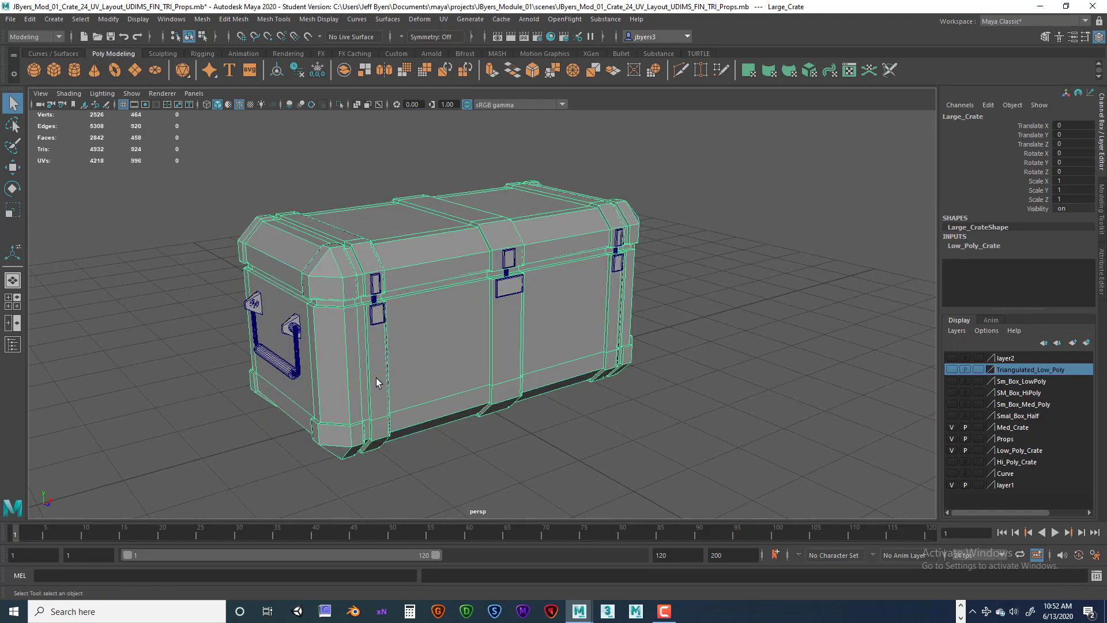
click(384, 316)
click(367, 286)
click(288, 328)
click(414, 341)
click(299, 331)
click(367, 310)
click(290, 330)
click(411, 362)
click(294, 333)
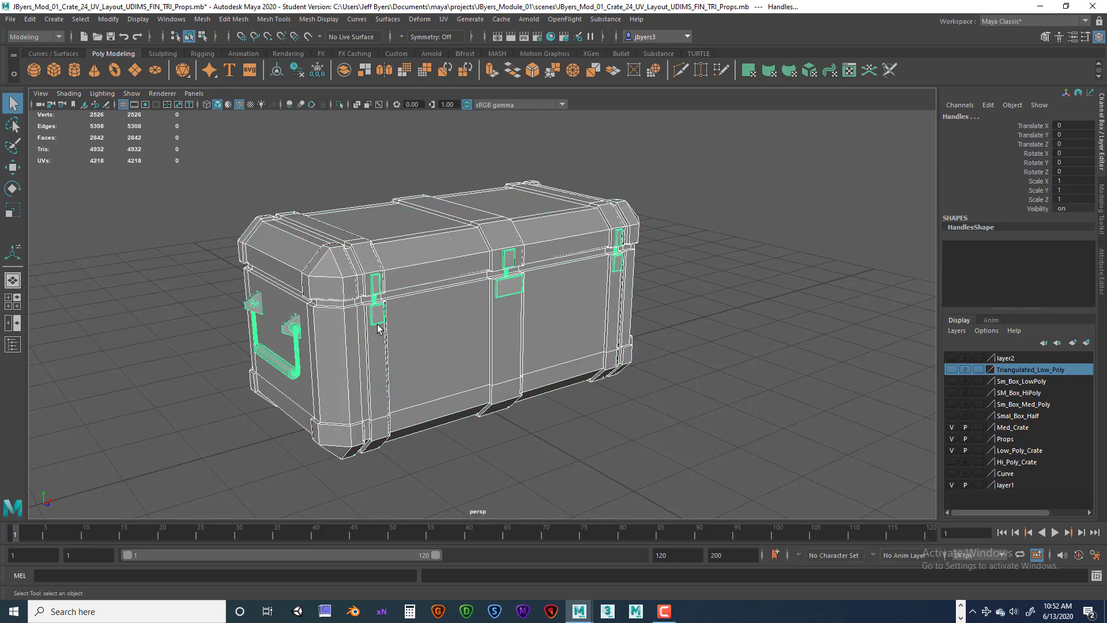
click(483, 354)
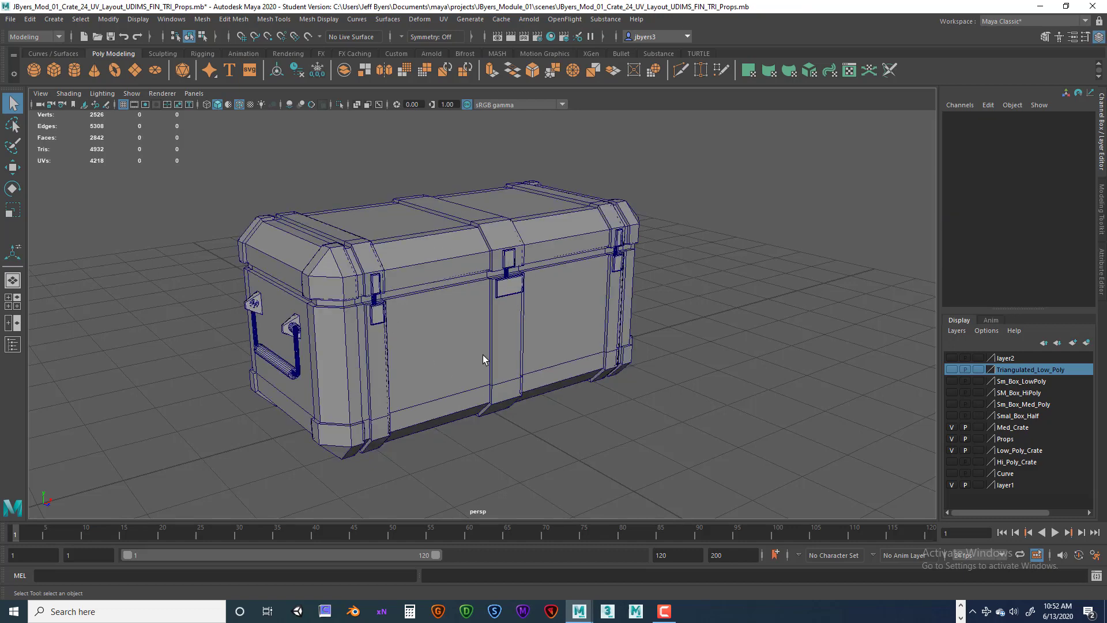
click(346, 289)
alt+drag(487, 355, 341, 332)
click(356, 347)
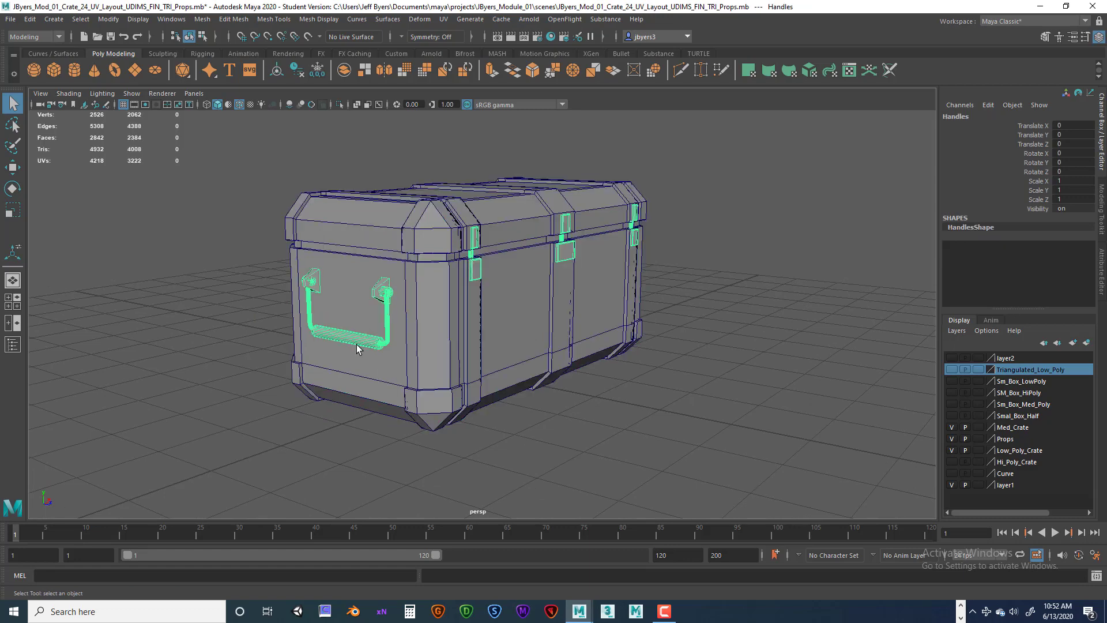
alt+drag(453, 362, 421, 313)
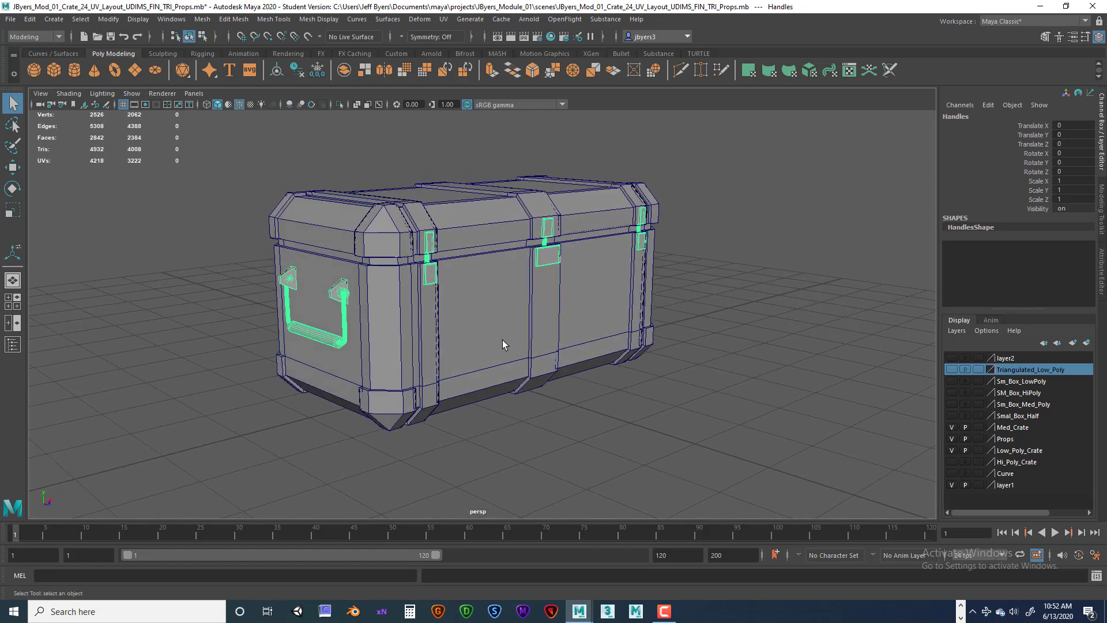
alt+drag(503, 344, 586, 356)
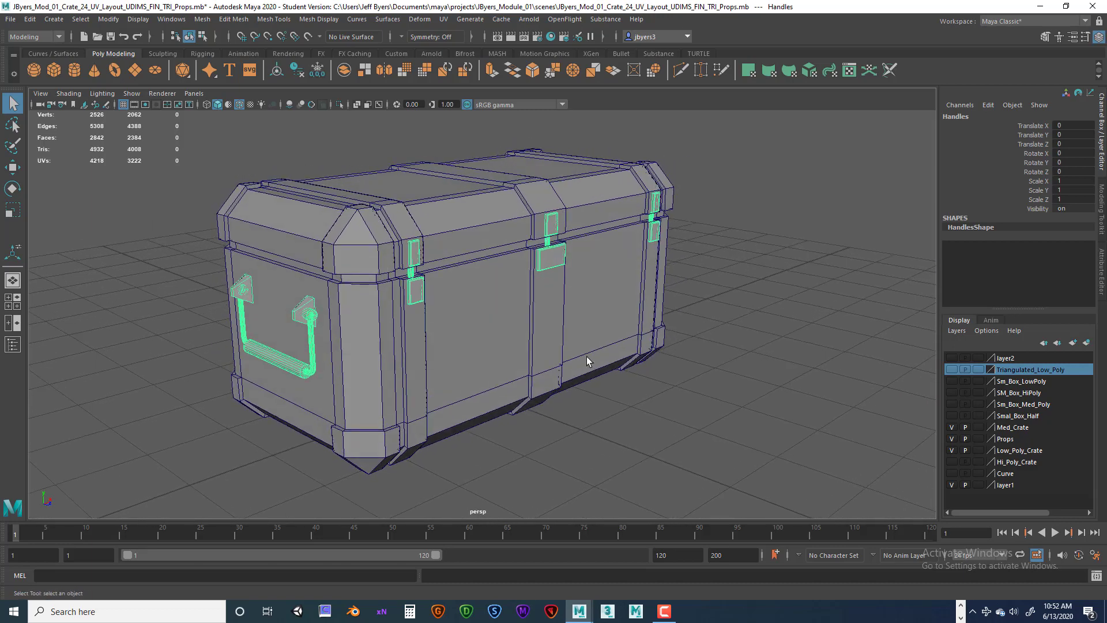
alt+right_drag(586, 357, 614, 375)
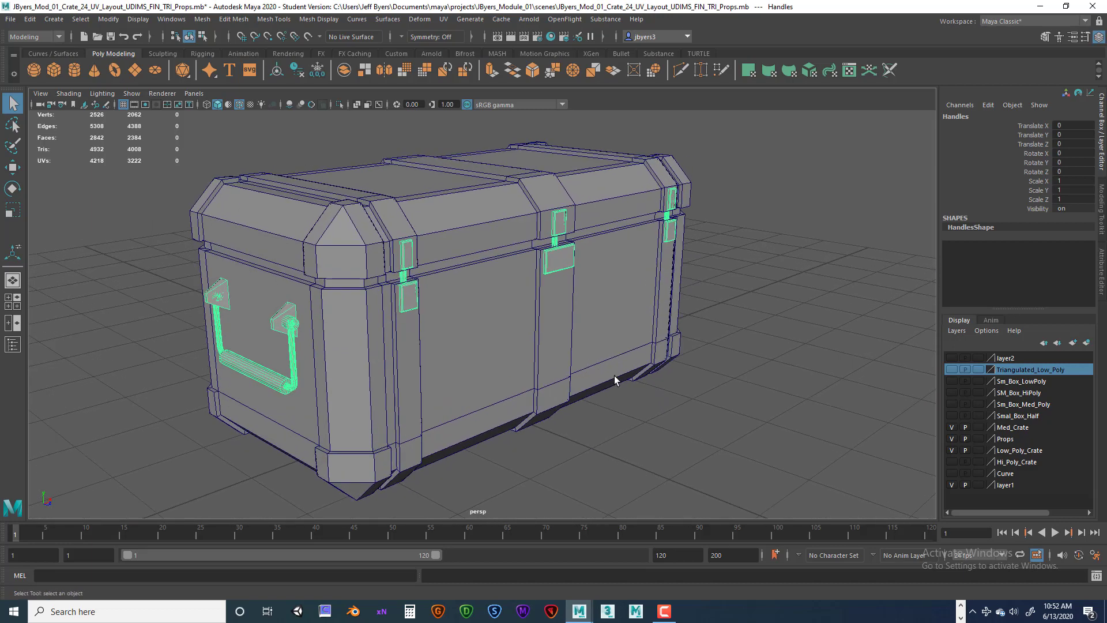
mouse_move(500, 369)
alt+right_down()
mouse_move(555, 372)
mouse_move(500, 371)
mouse_move(511, 378)
alt+right_up()
alt+drag(531, 376, 472, 303)
alt+right_drag(471, 304, 563, 377)
alt+drag(563, 378, 563, 385)
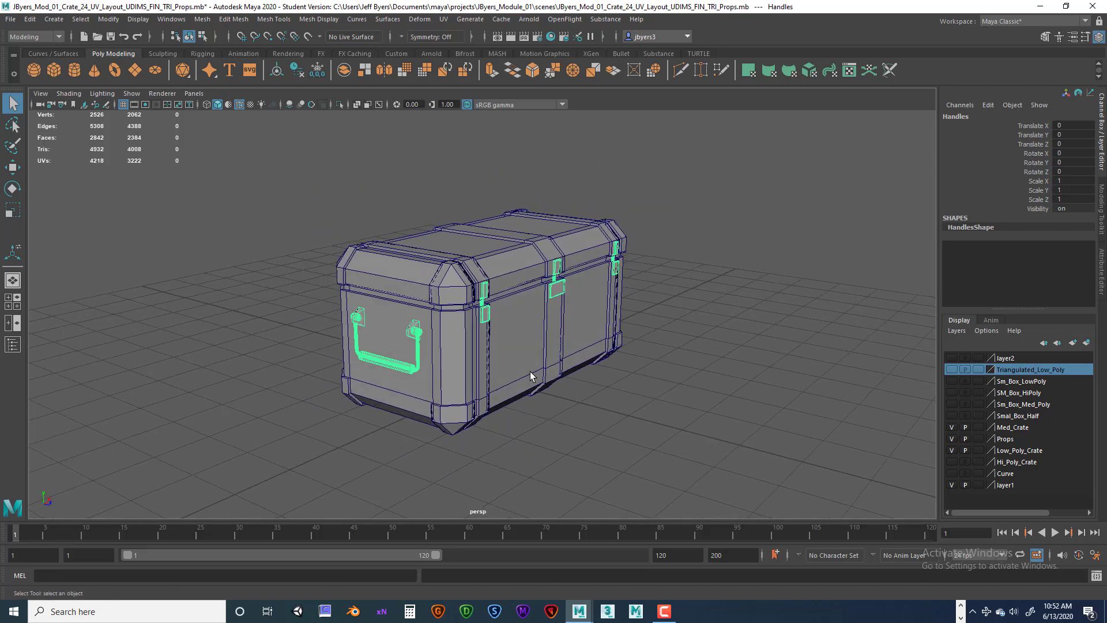
click(457, 327)
click(421, 354)
click(625, 397)
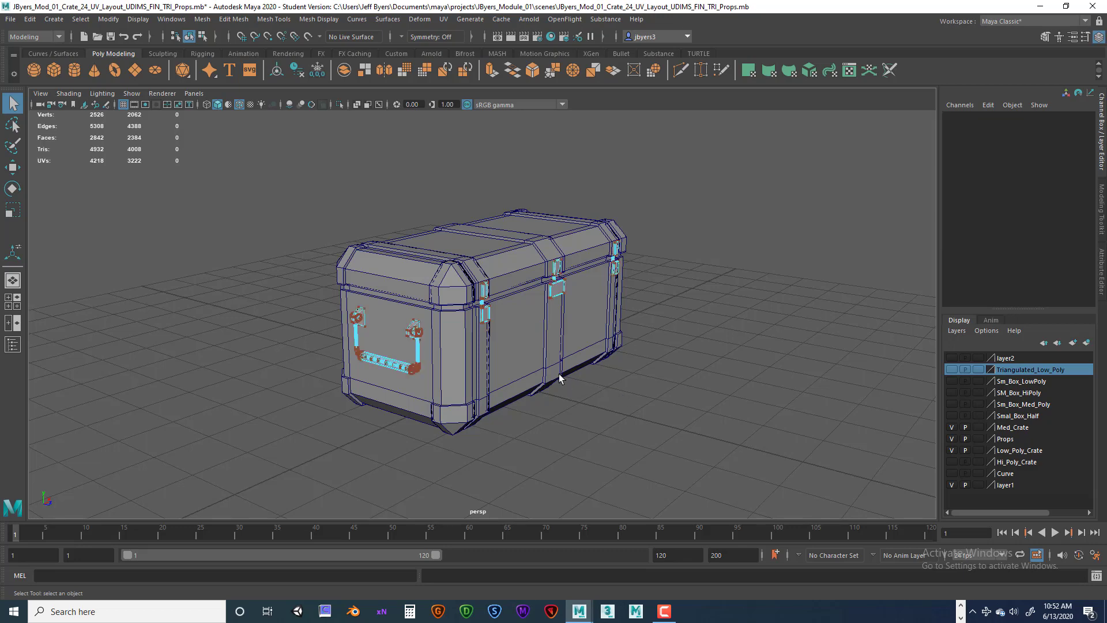
right_drag(420, 293, 417, 361)
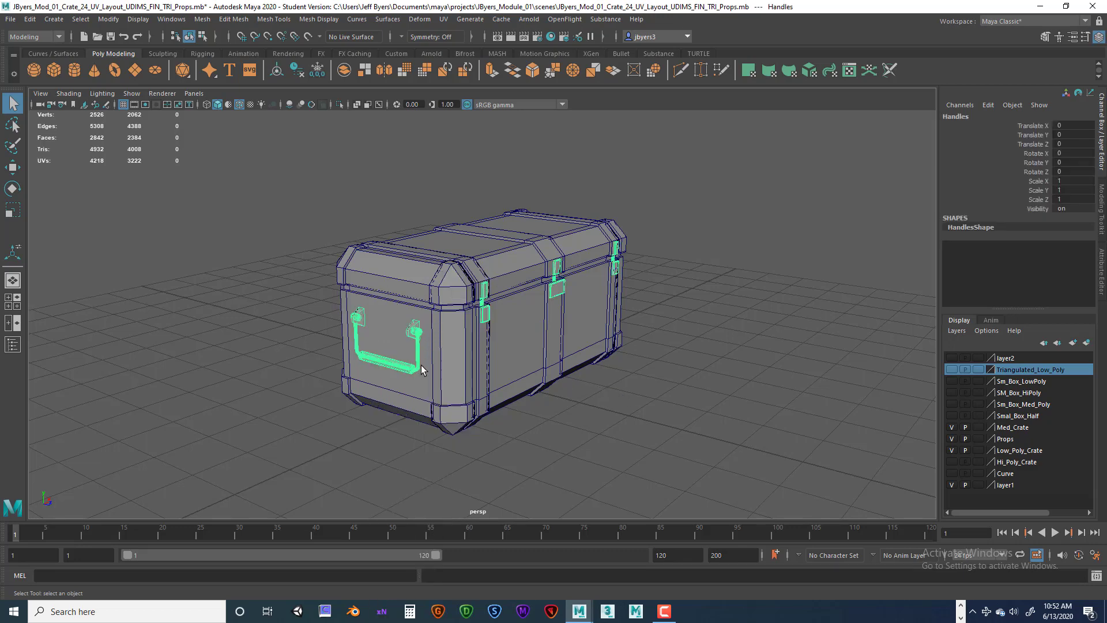
Step: Show the crate with its texture maps in the viewport, framed on the end with the handle
alt+drag(416, 361, 410, 355)
alt+right_drag(411, 354, 446, 367)
alt+drag(446, 367, 363, 325)
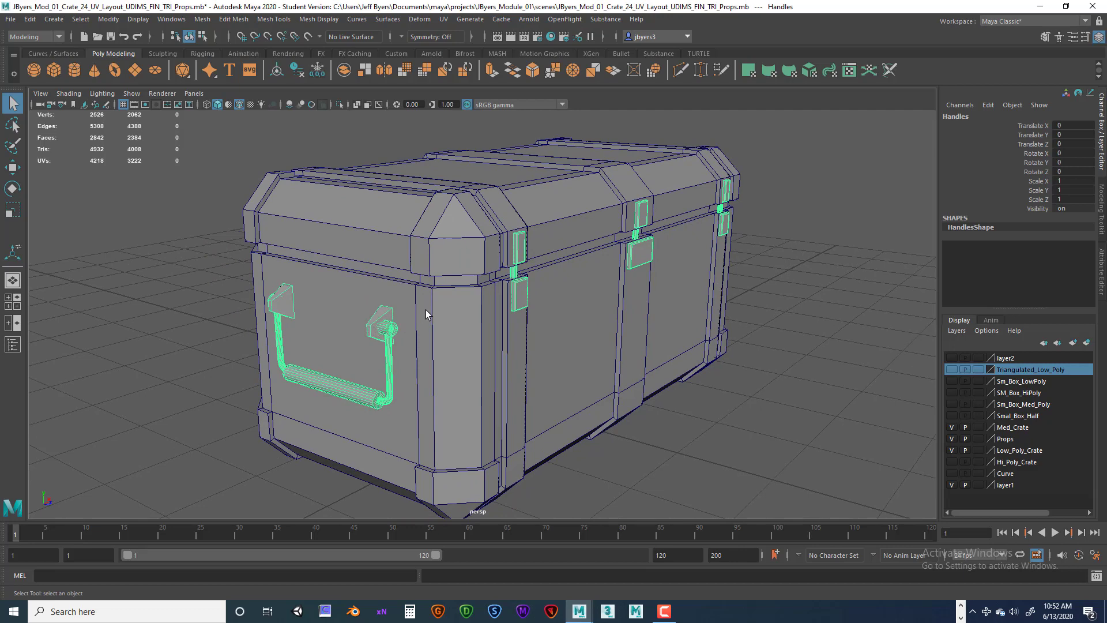
key(6)
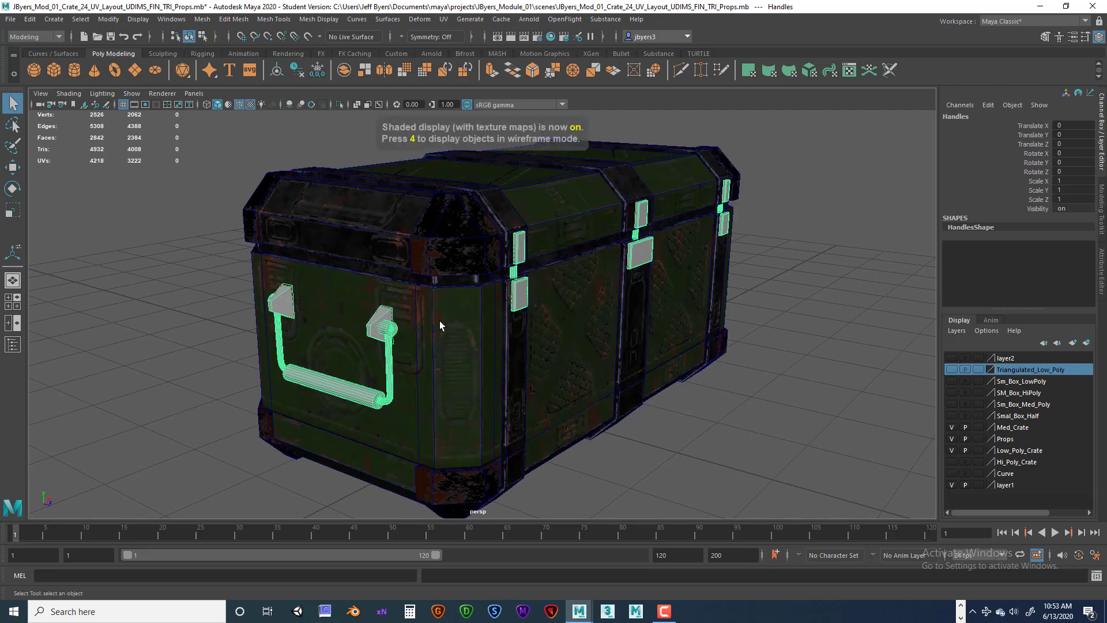
Step: Assign a new Arnold aiStandardSurface material to the Handles mesh
mouse_move(549, 343)
alt+mouse_down()
mouse_move(561, 349)
mouse_move(563, 337)
mouse_move(548, 323)
mouse_move(484, 341)
alt+mouse_up()
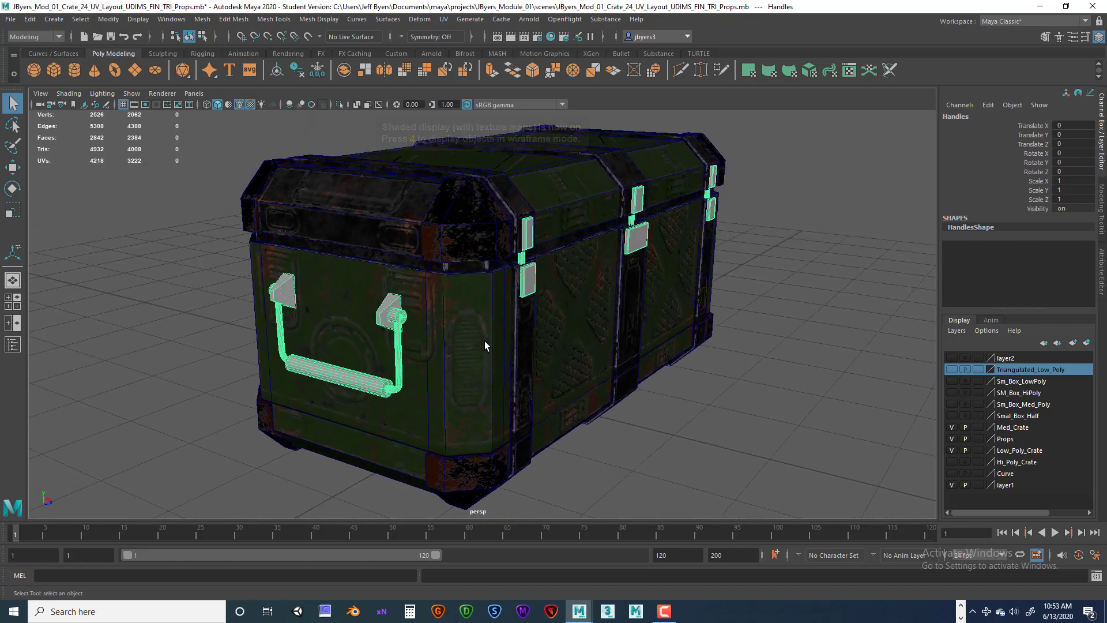
right_click(391, 316)
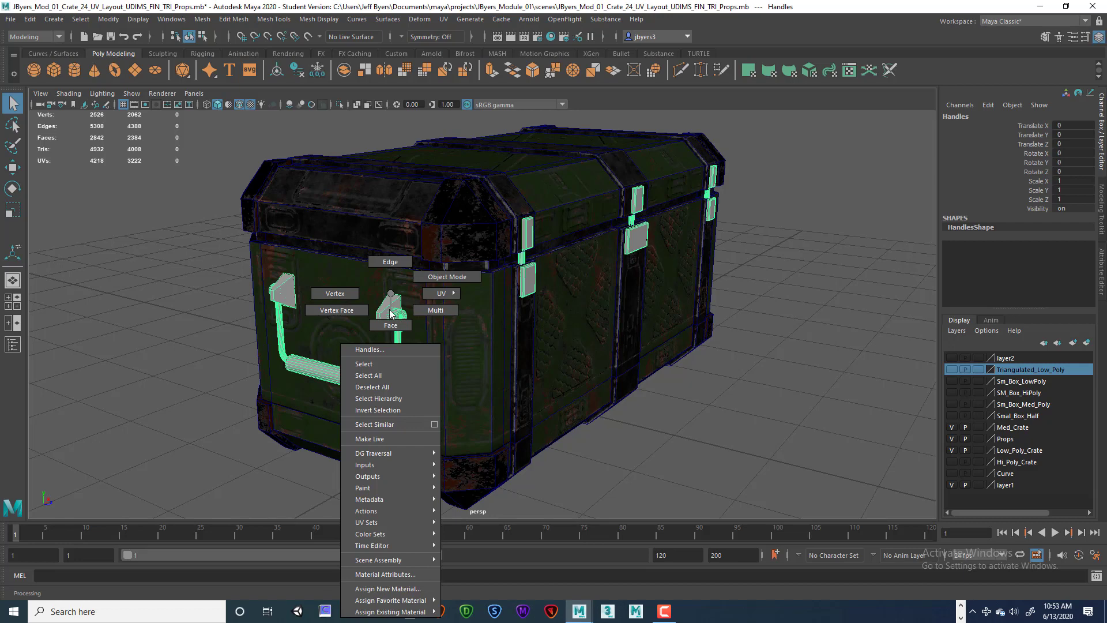
right_click(381, 293)
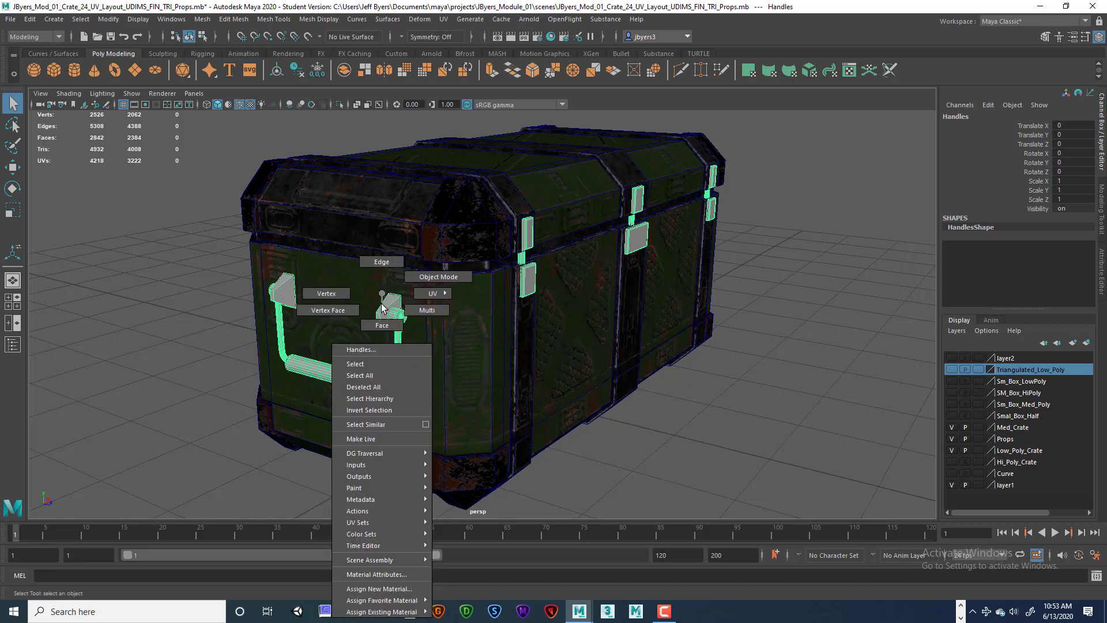
click(378, 589)
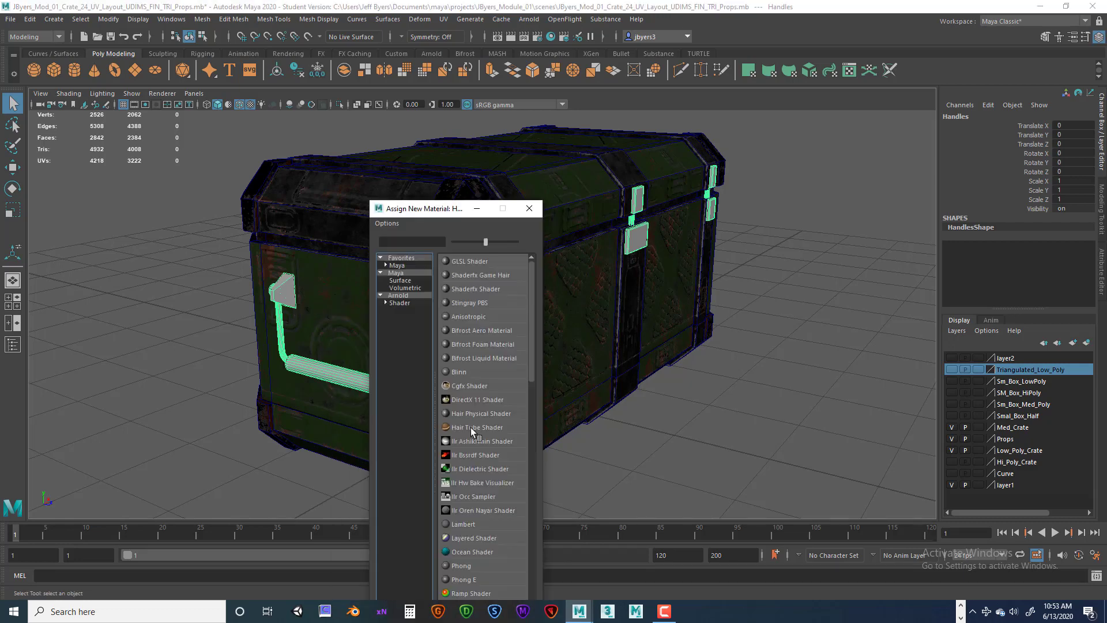
click(400, 302)
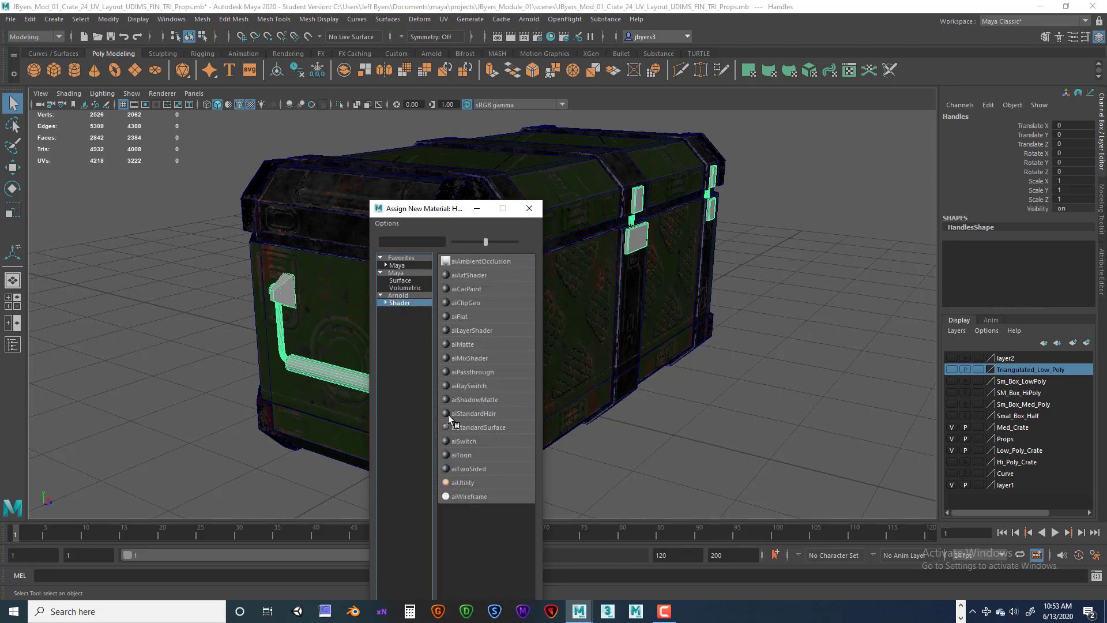
click(486, 427)
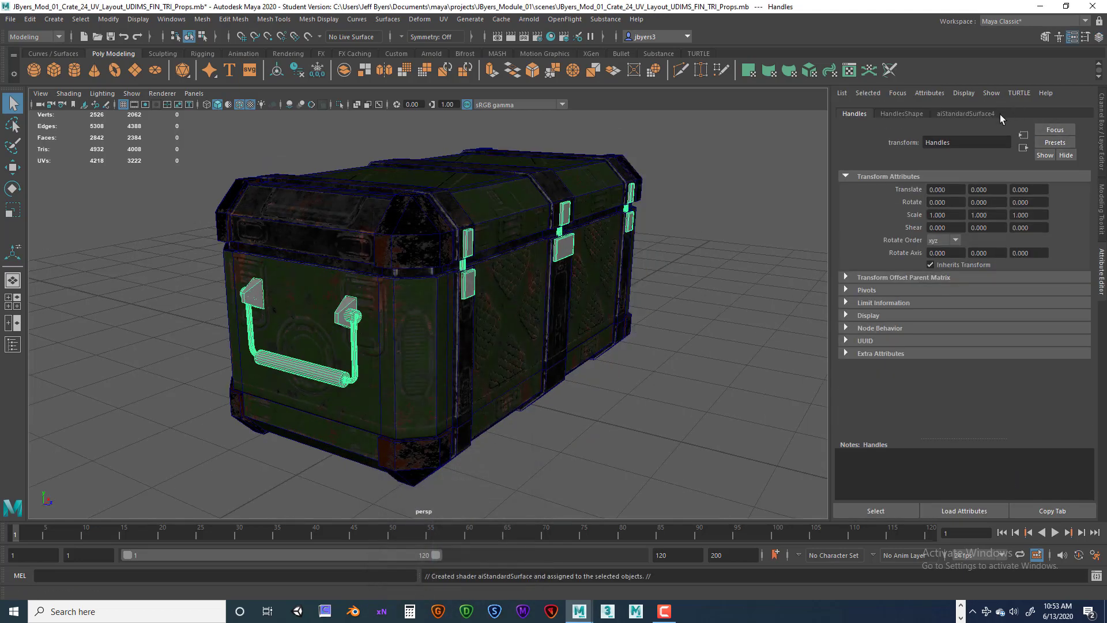
Step: Rename the handles' new material Handle_TX and set its base weight to 1.000
click(970, 113)
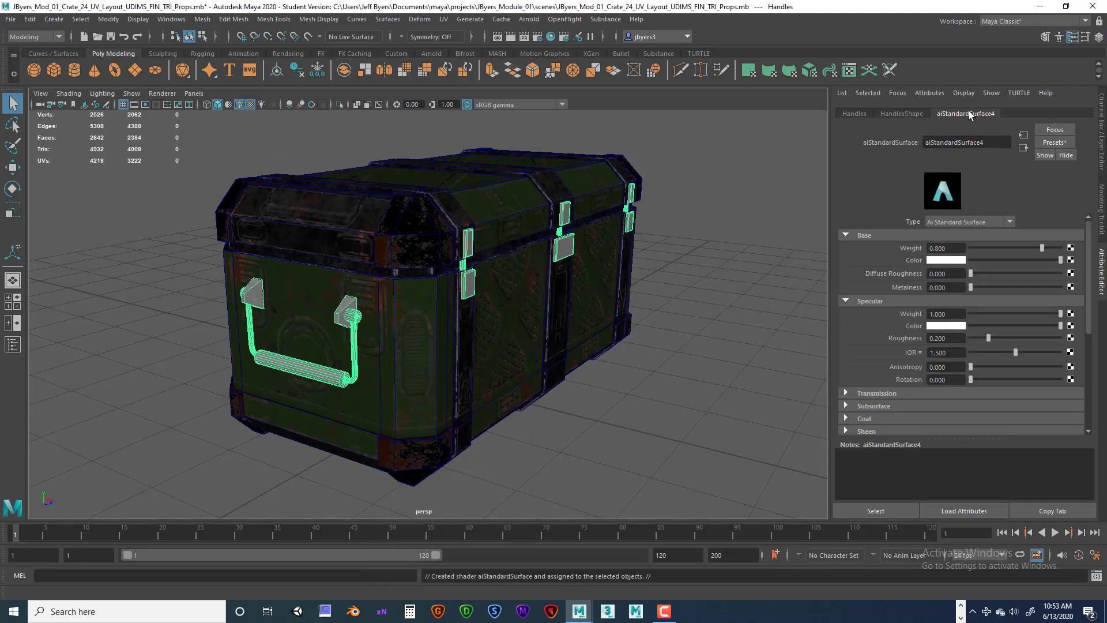
click(995, 145)
text(le_TX)
key(Return)
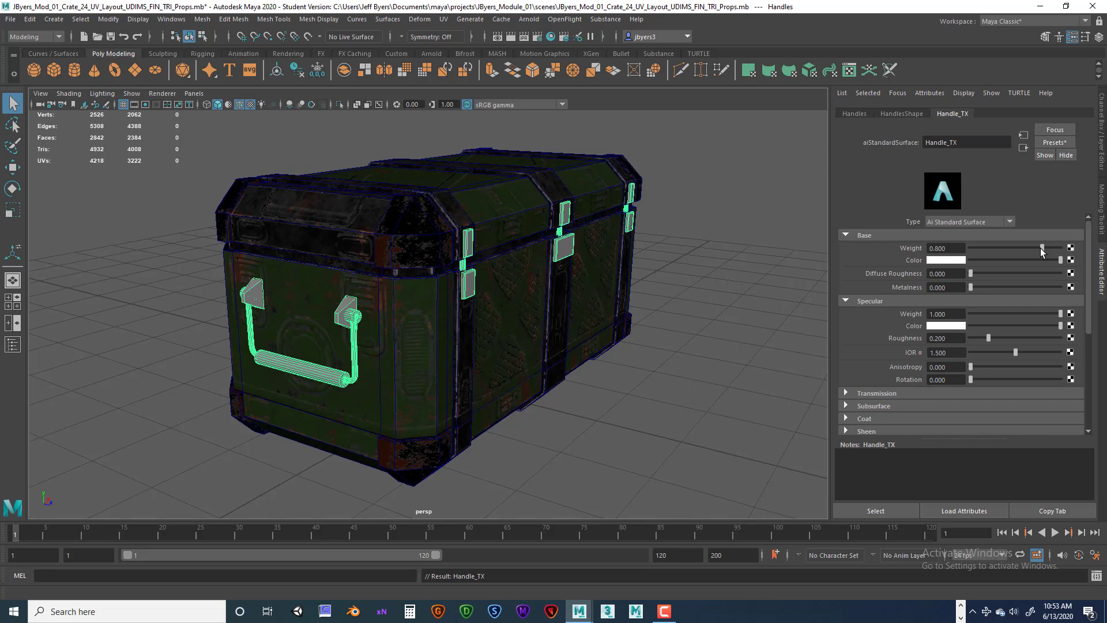
drag(1040, 248, 1078, 254)
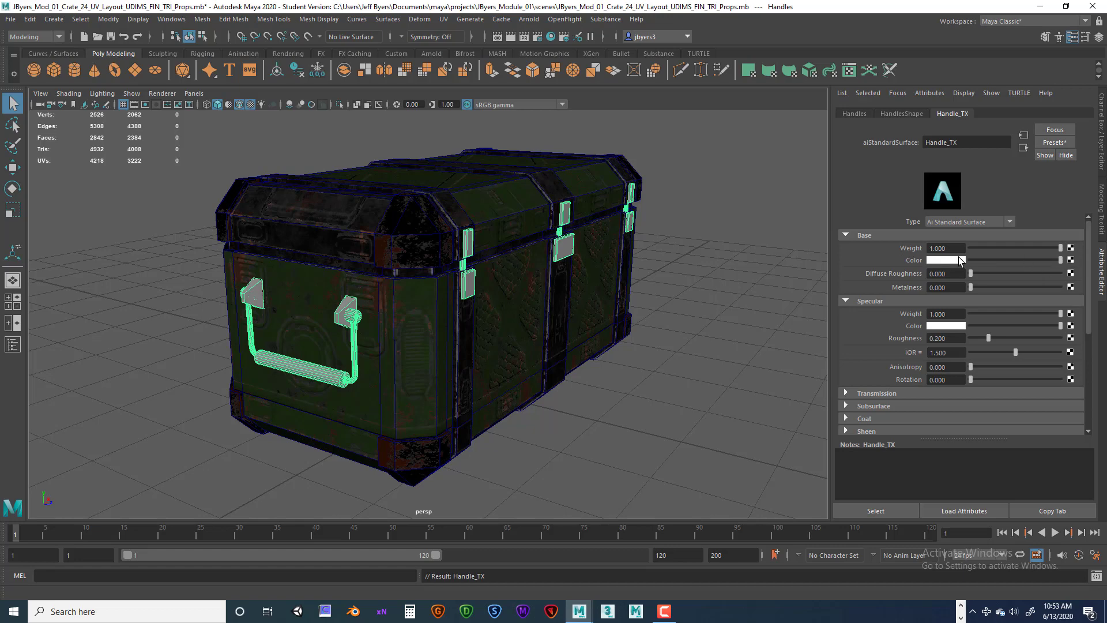
click(1071, 260)
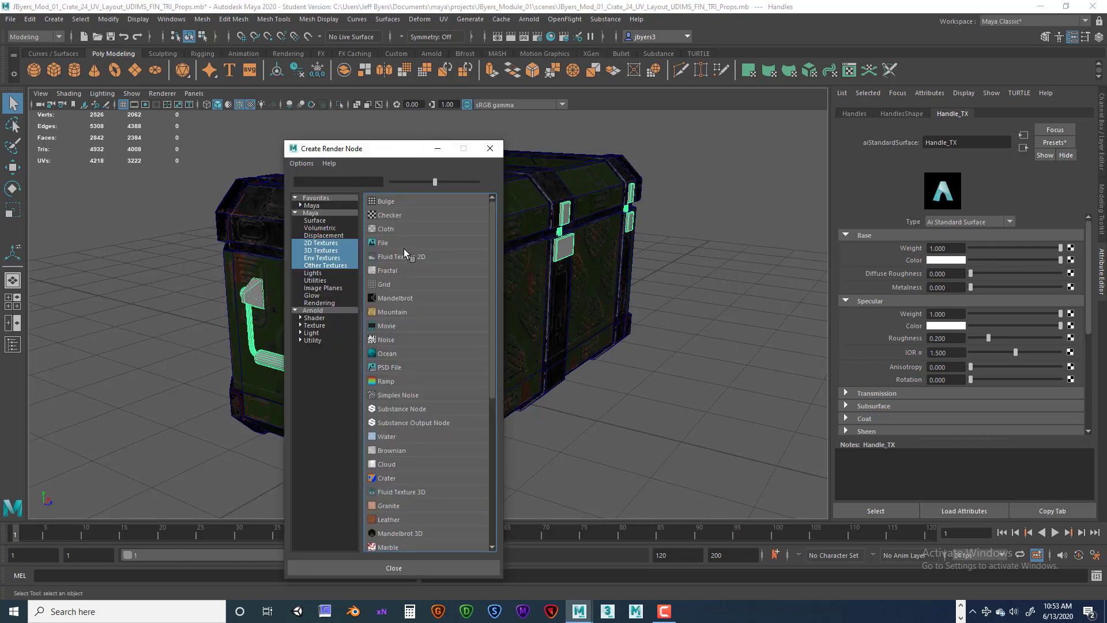
click(333, 242)
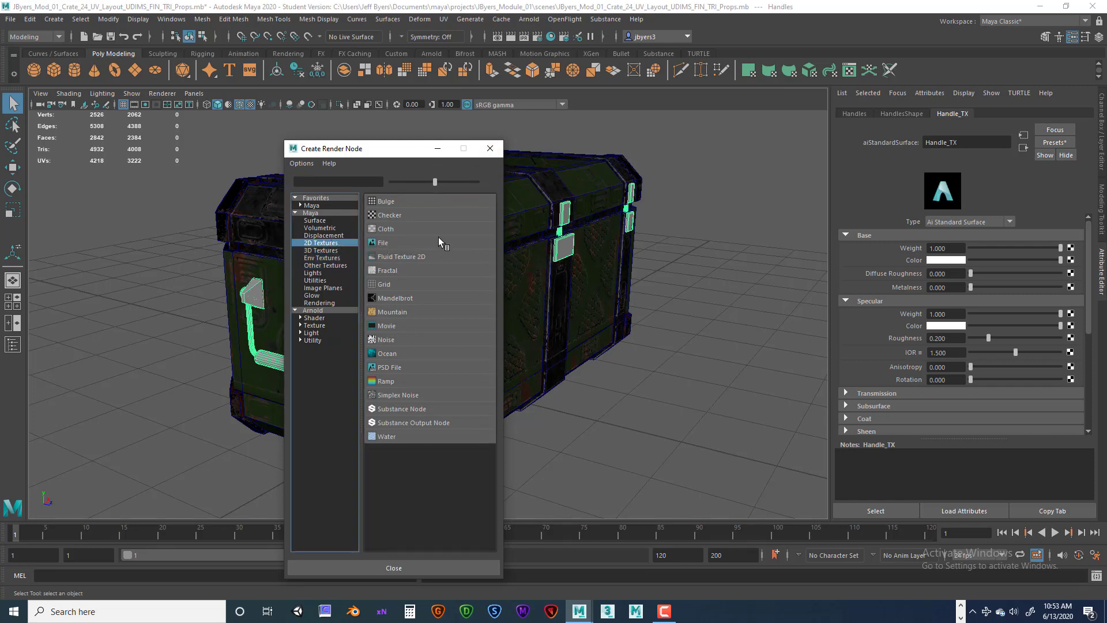
click(490, 148)
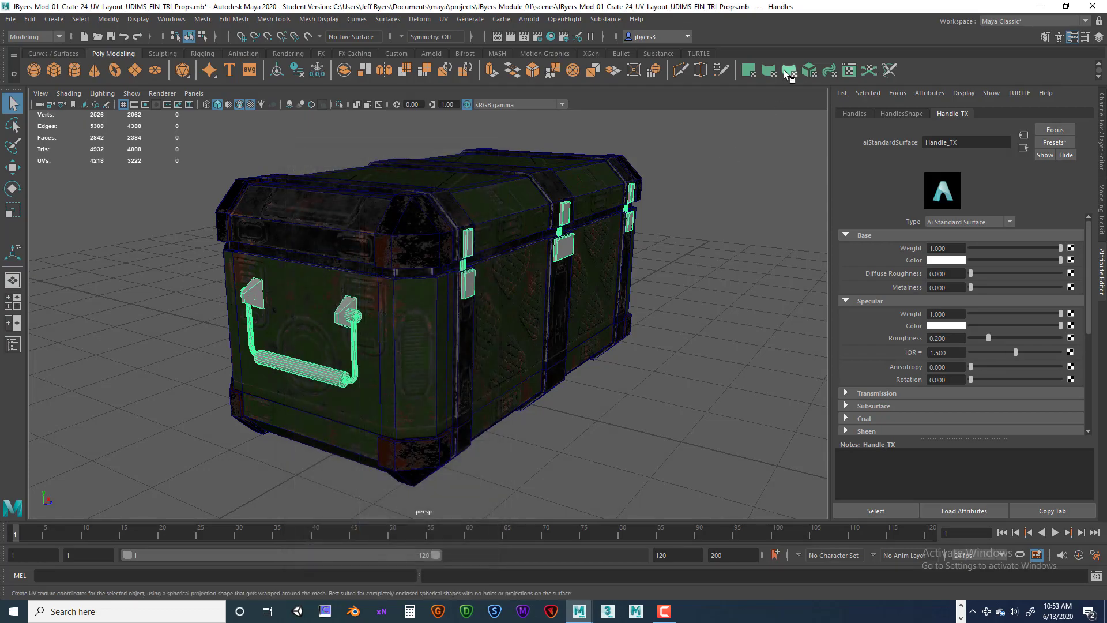
Step: Switch to the Windows desktop, open the Props_Maps folder and copy all of its PROPS texture maps
click(1041, 7)
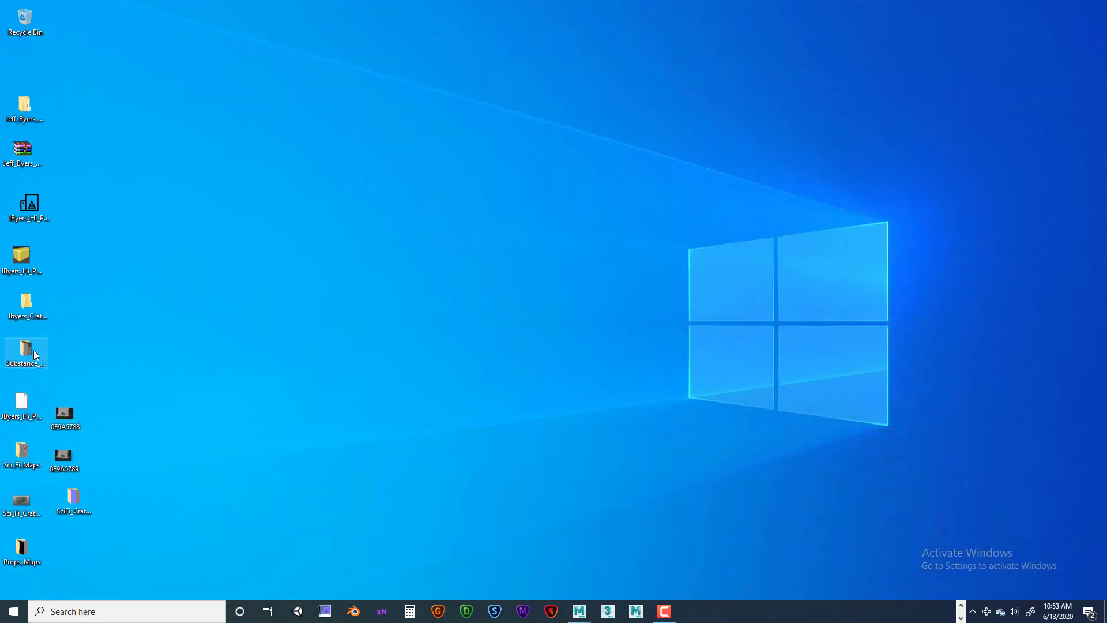
click(30, 314)
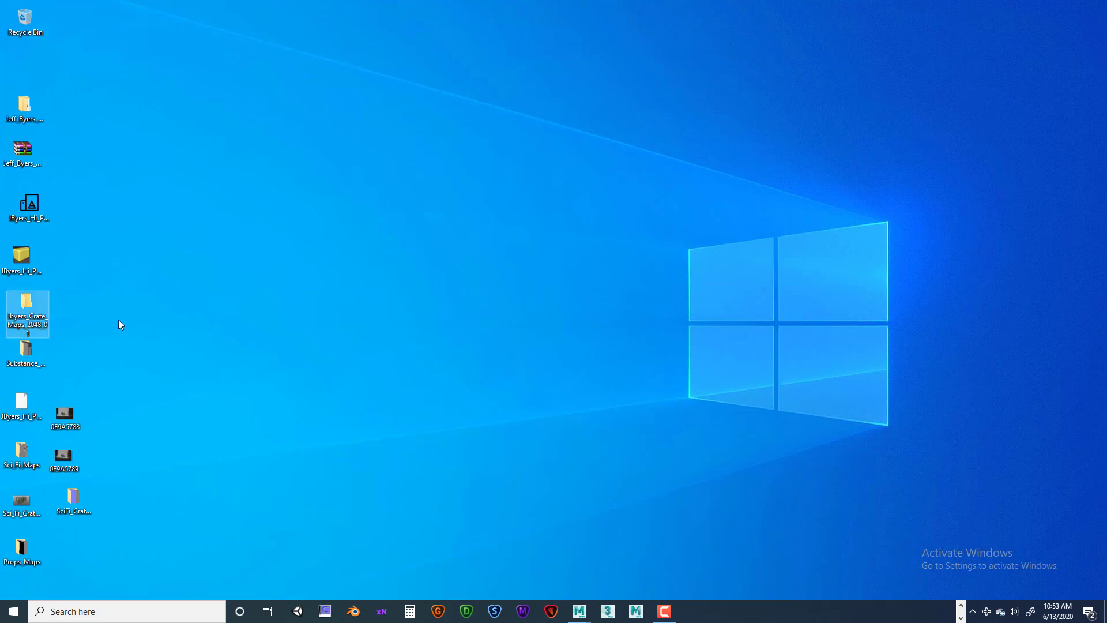
click(26, 123)
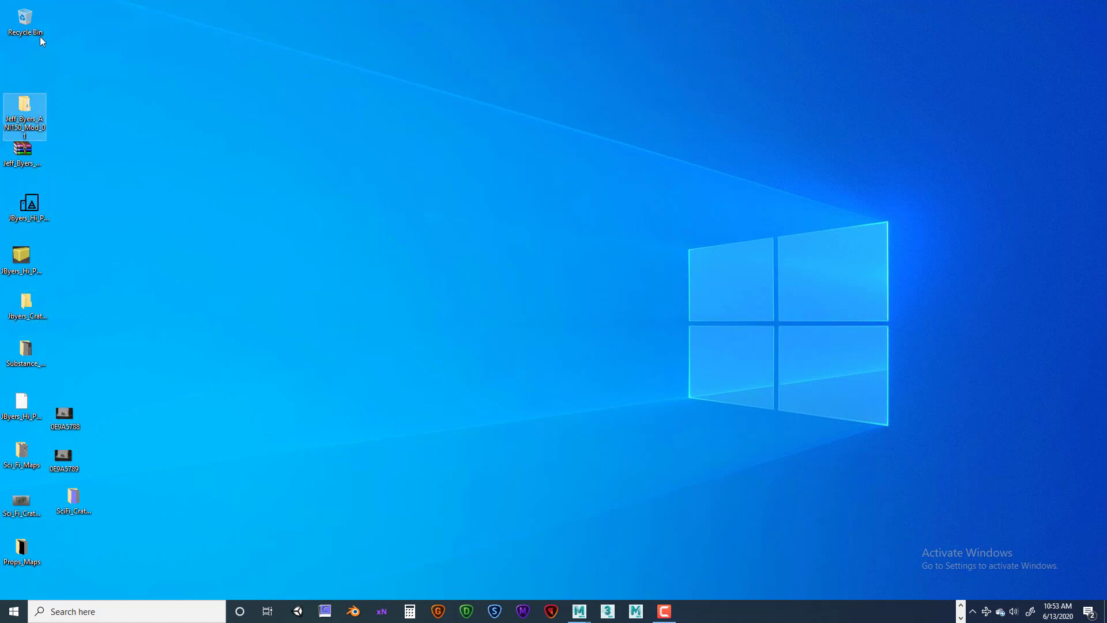
click(75, 503)
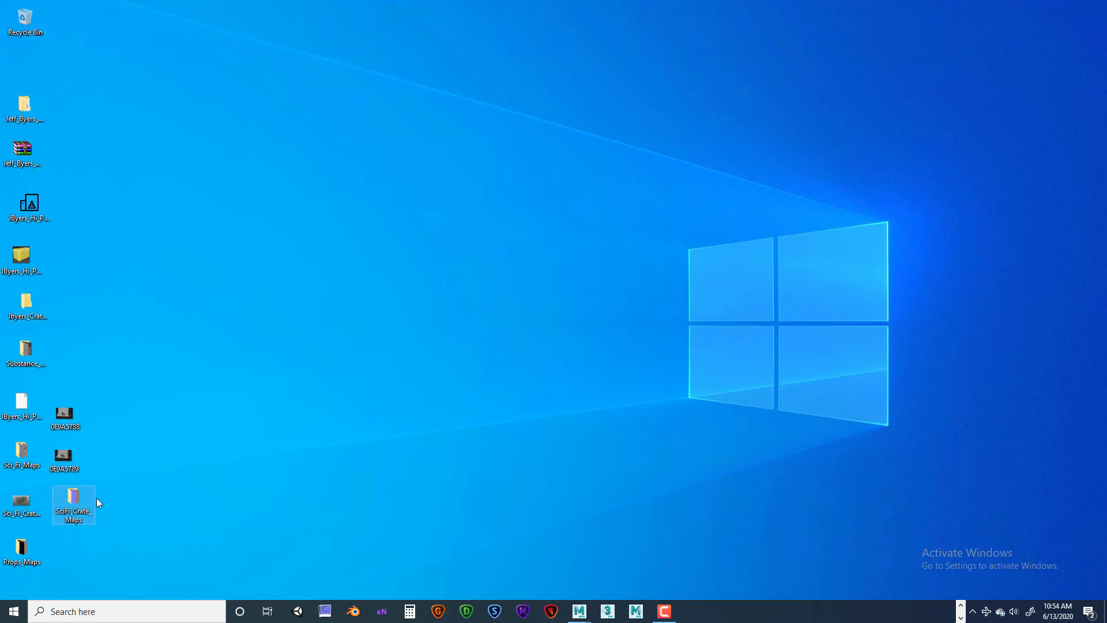
drag(21, 549, 179, 266)
double_click(179, 262)
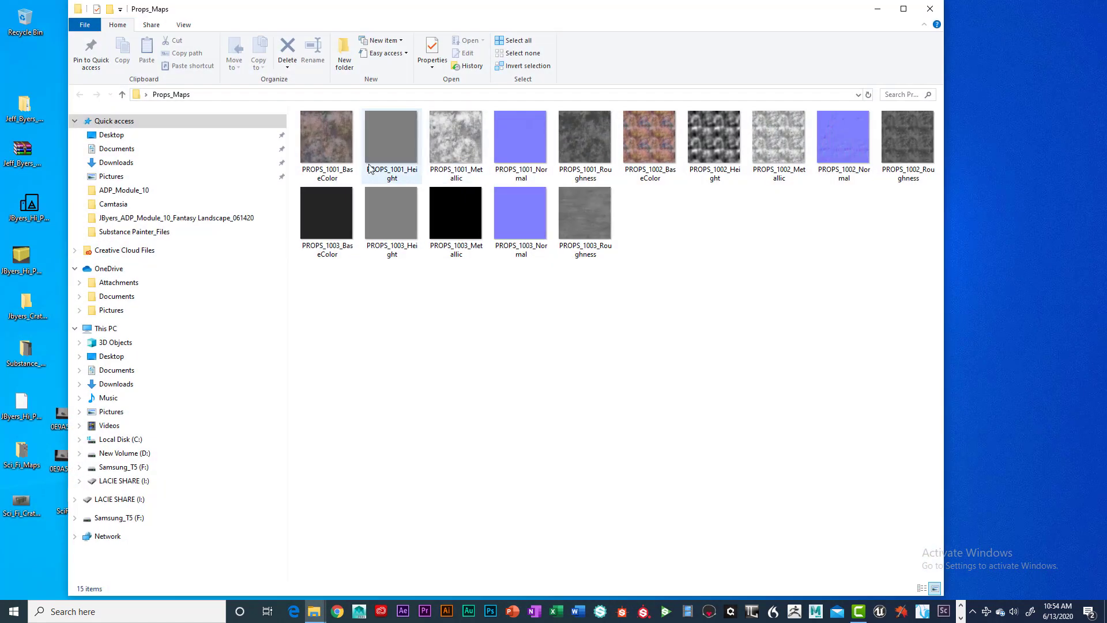
drag(314, 295, 909, 130)
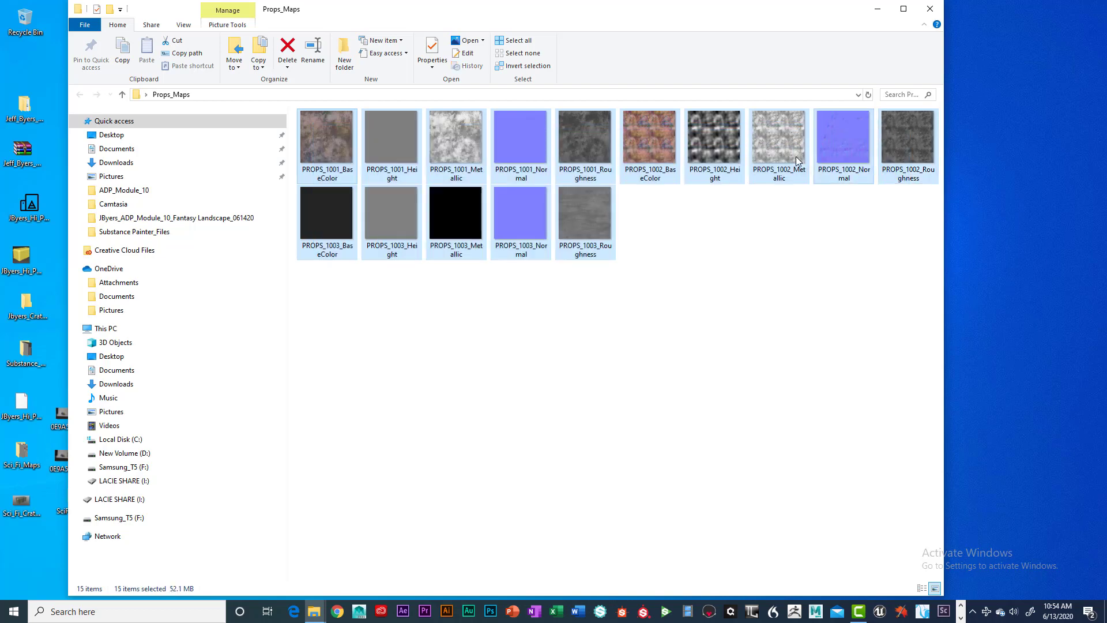
right_click(334, 144)
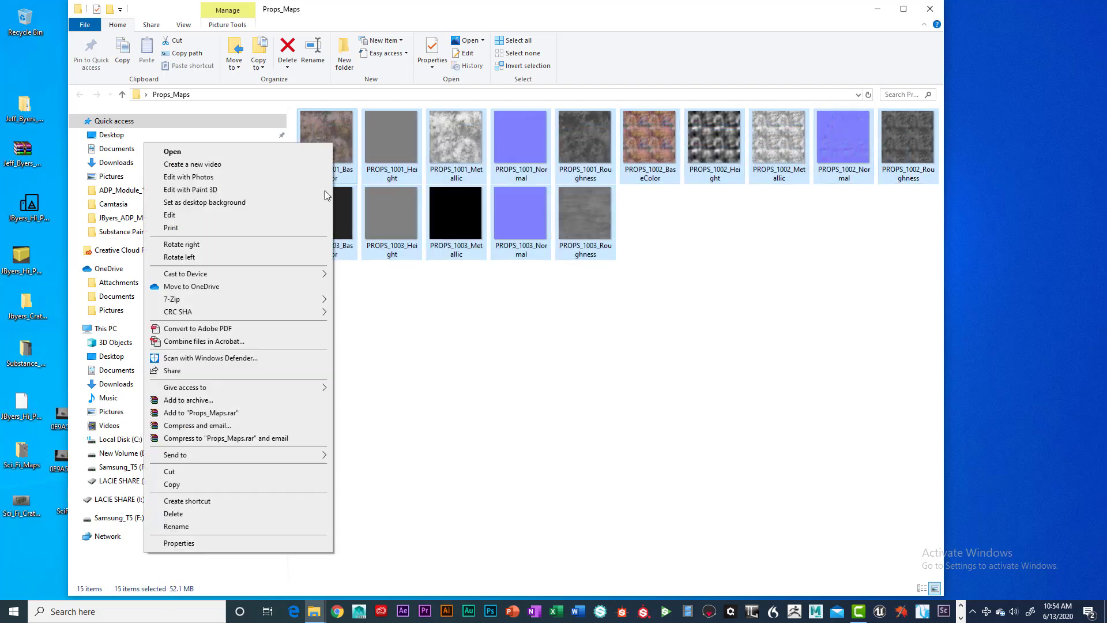
click(173, 484)
Step: Paste the copied PROPS maps into the sourceimages folder of the Module_01 Maya project and close File Explorer
click(124, 149)
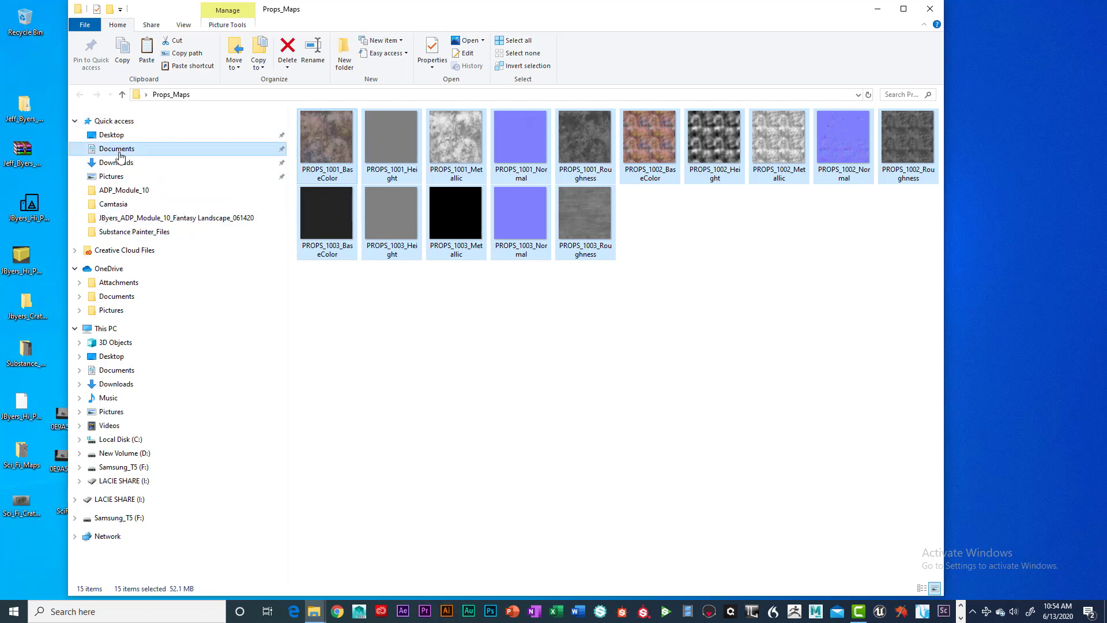
double_click(334, 288)
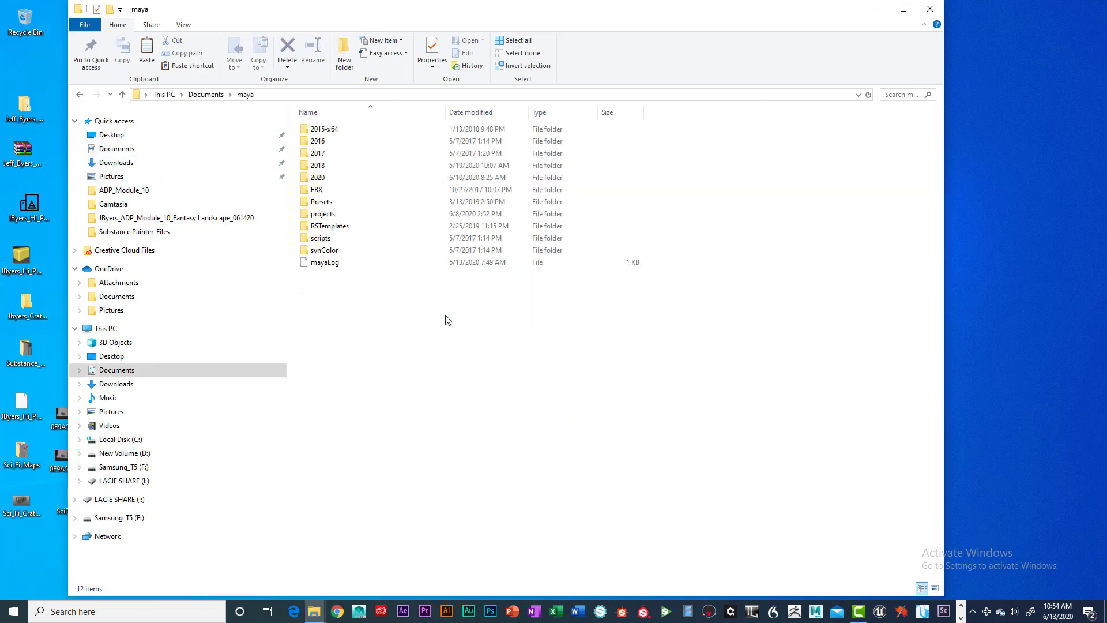
double_click(323, 214)
double_click(341, 225)
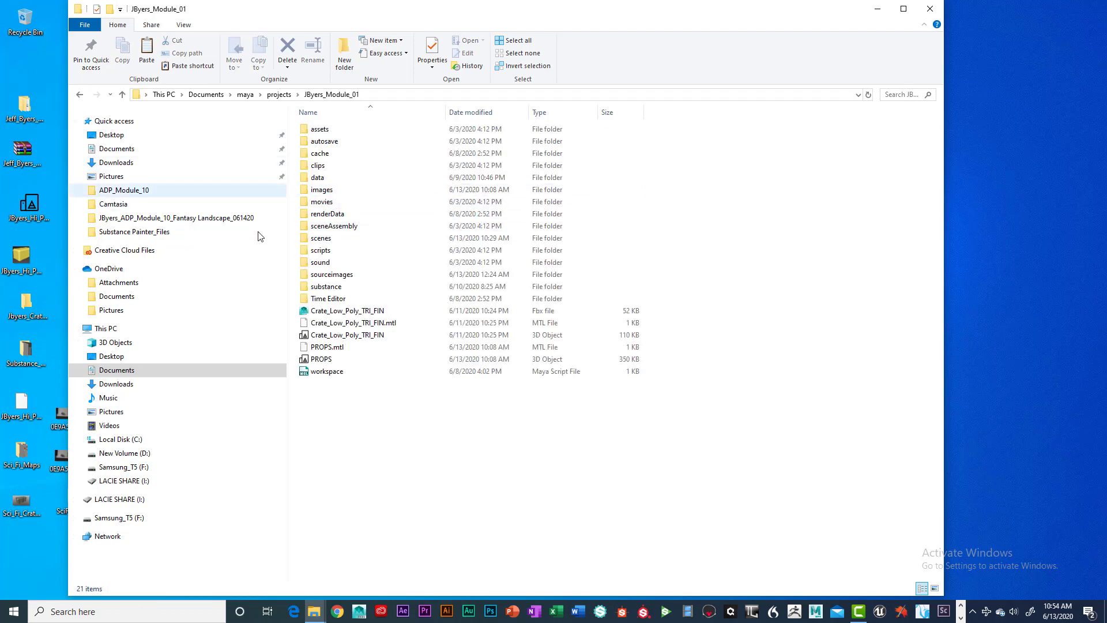
double_click(344, 280)
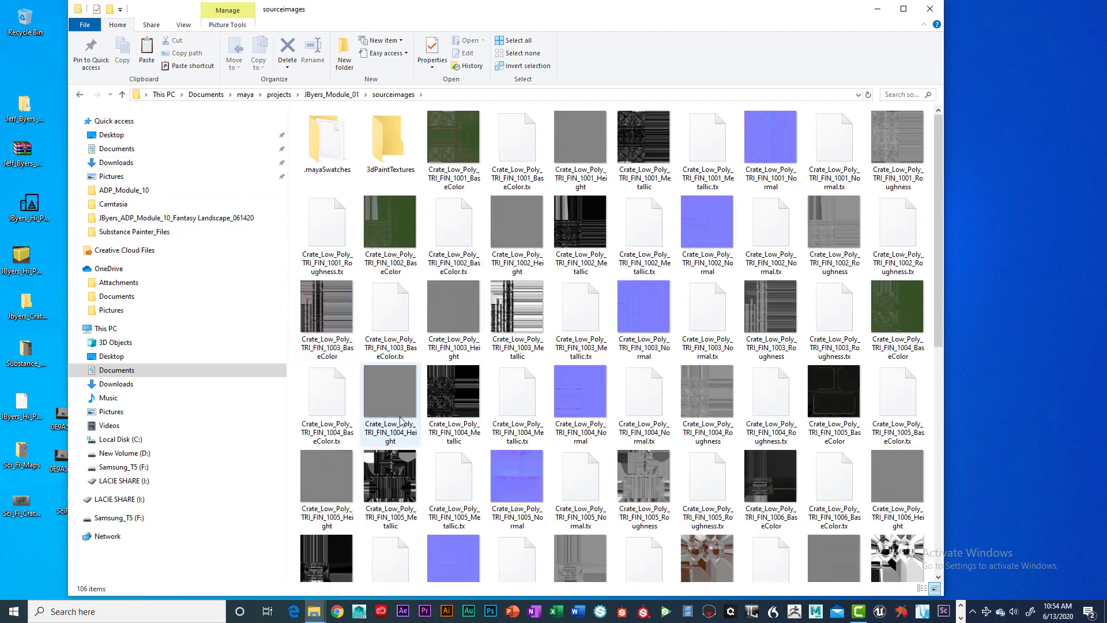
scroll(616, 403, down, 8)
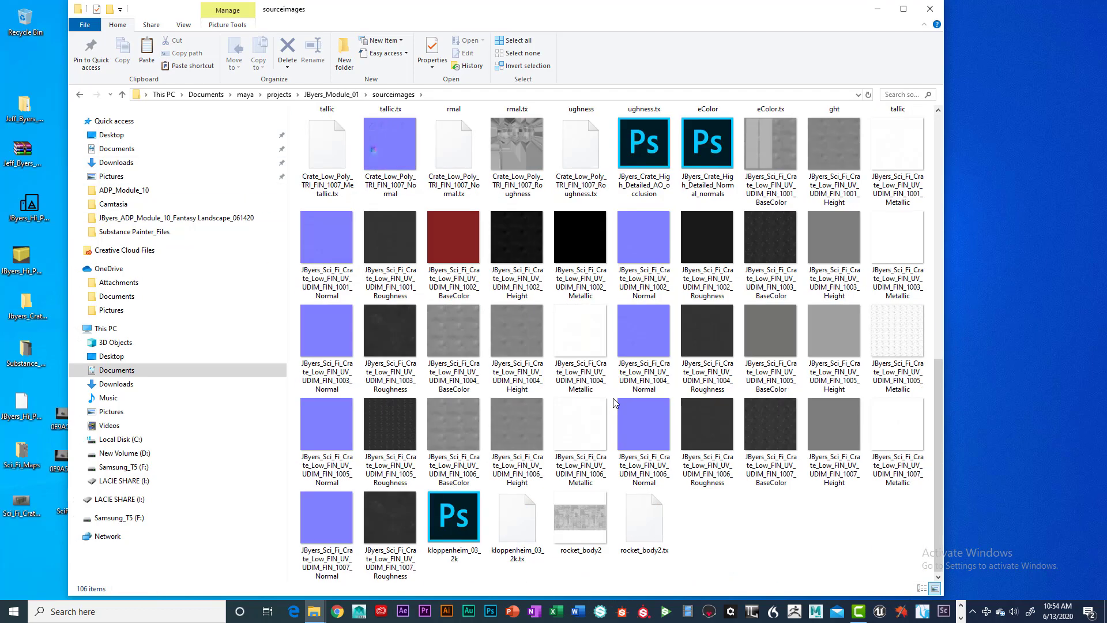
right_click(711, 527)
click(602, 431)
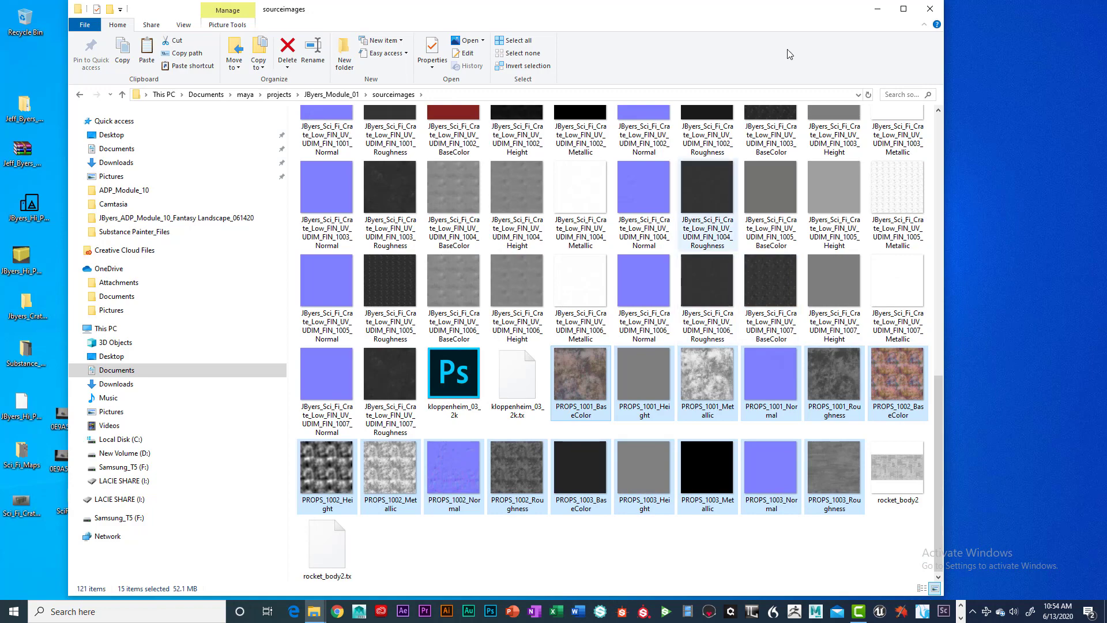
click(930, 9)
Step: Return to Maya, connect a File texture to Handle_TX's base color and set its filter type to Off
mouse_move(579, 610)
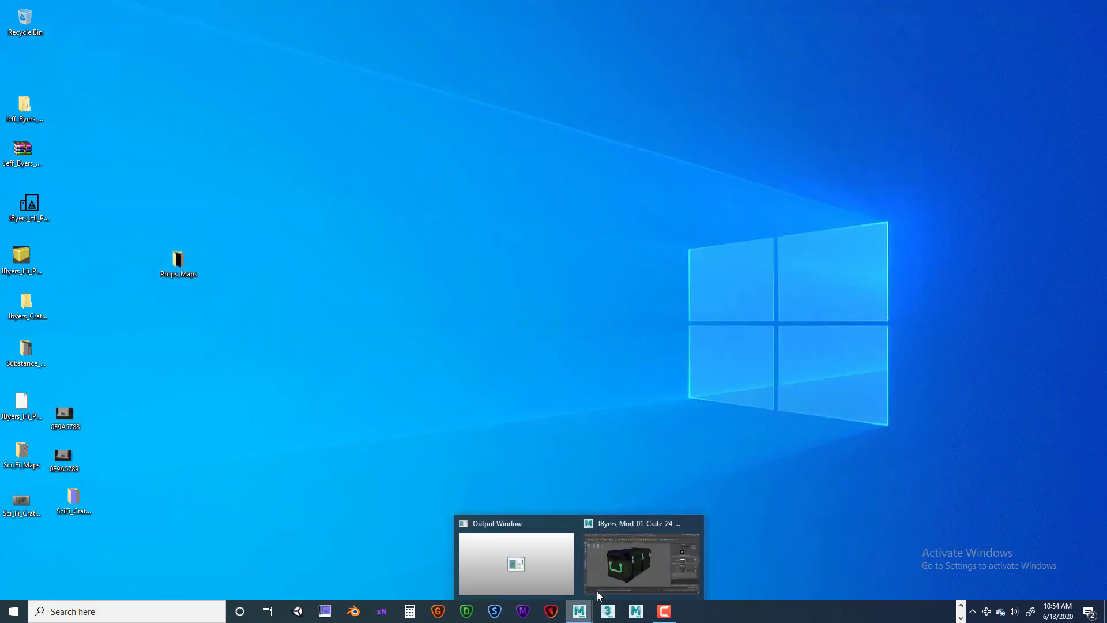
click(616, 564)
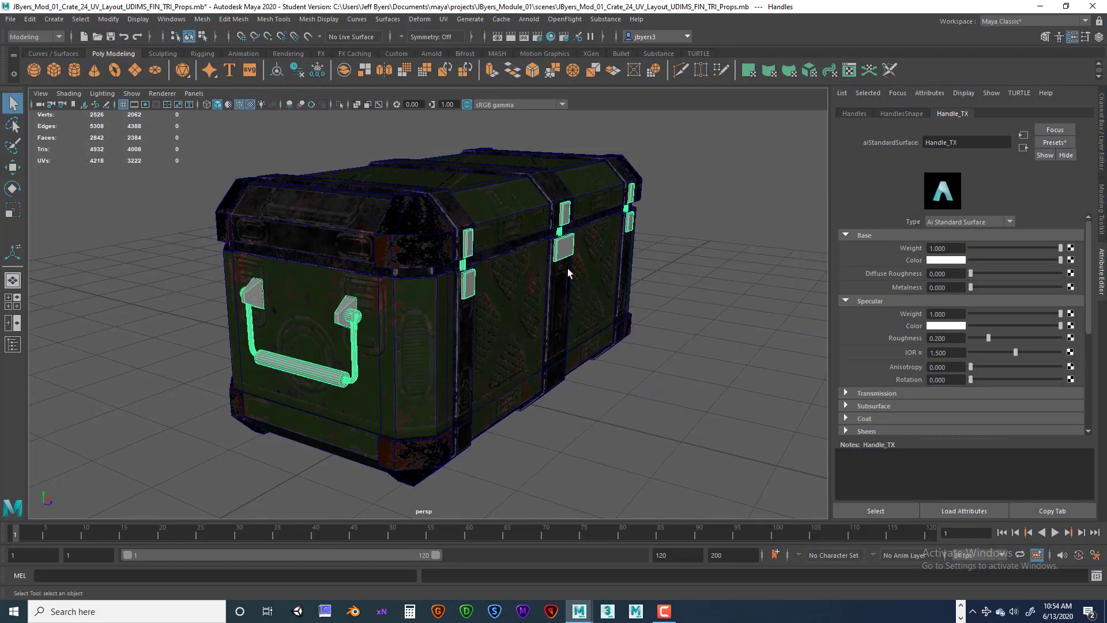
click(1071, 260)
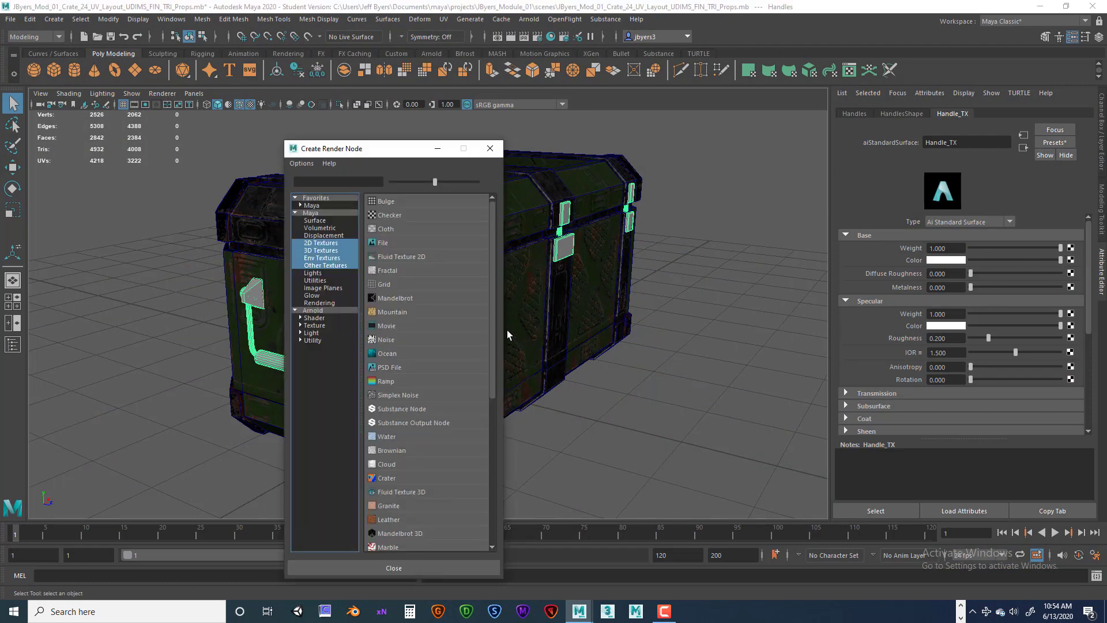
click(338, 244)
click(386, 241)
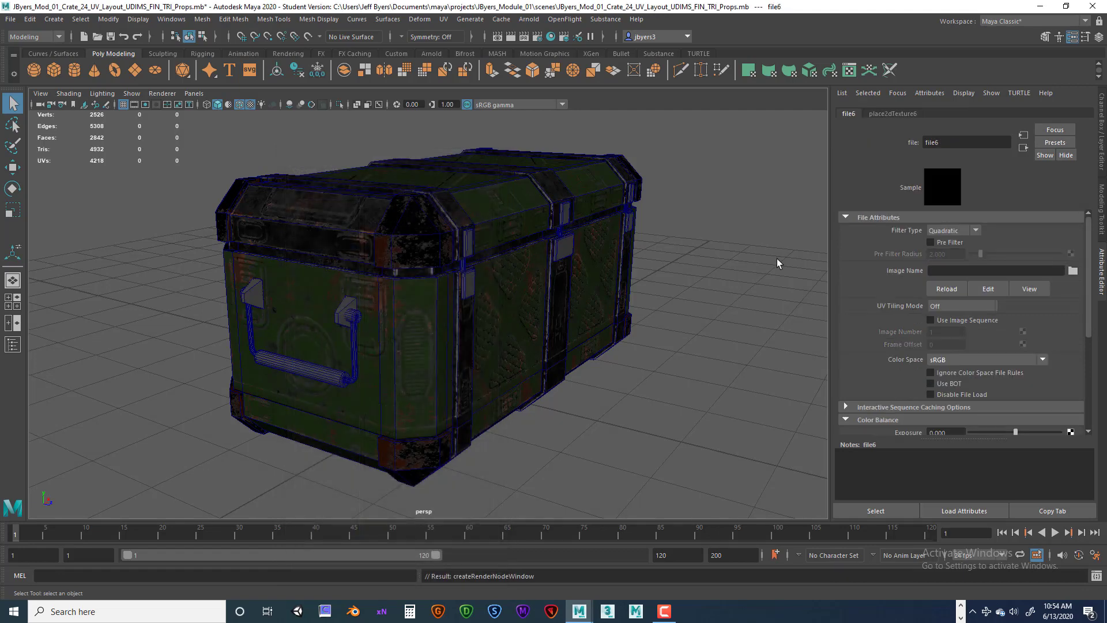
click(976, 230)
click(944, 240)
Step: Load PROPS_1001_BaseColor.png from sourceimages as the base color file texture's image
click(1073, 270)
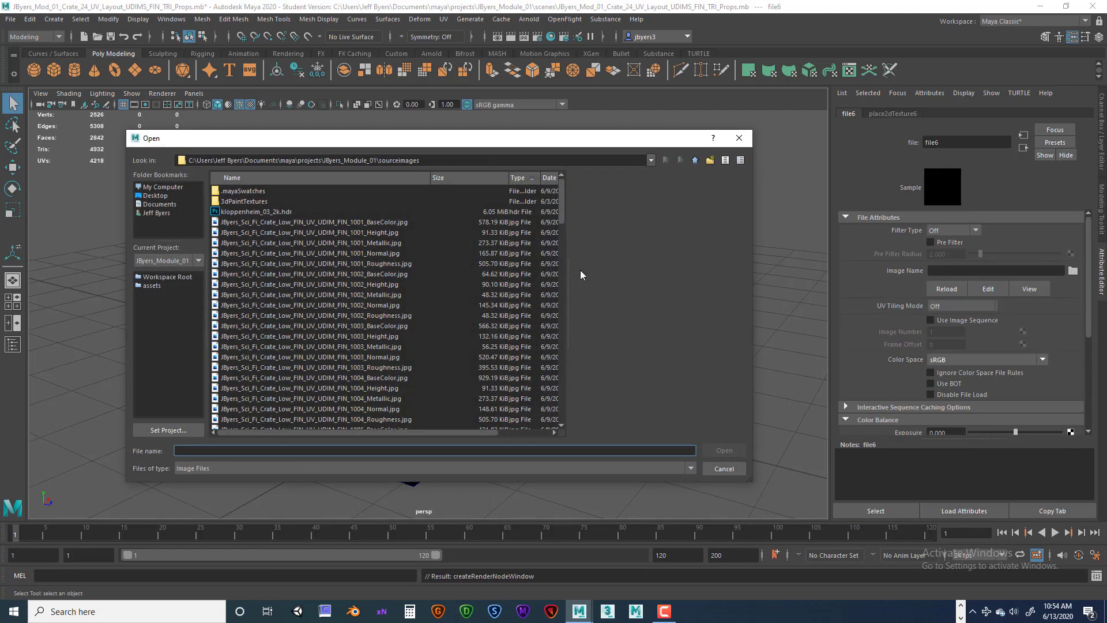
scroll(357, 299, down, 15)
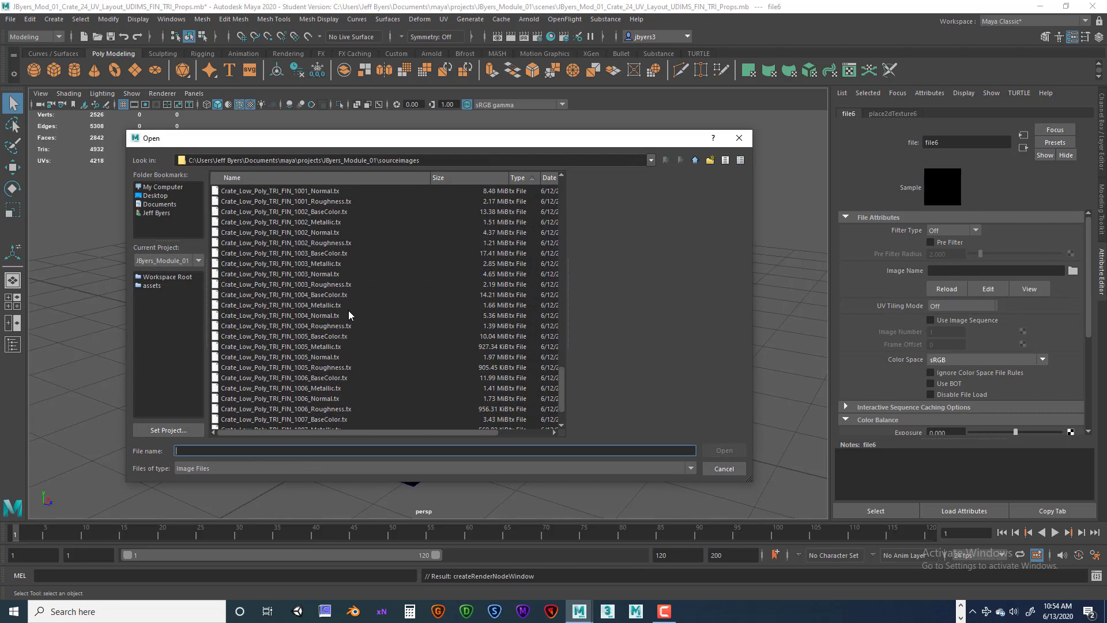
scroll(349, 315, up, 5)
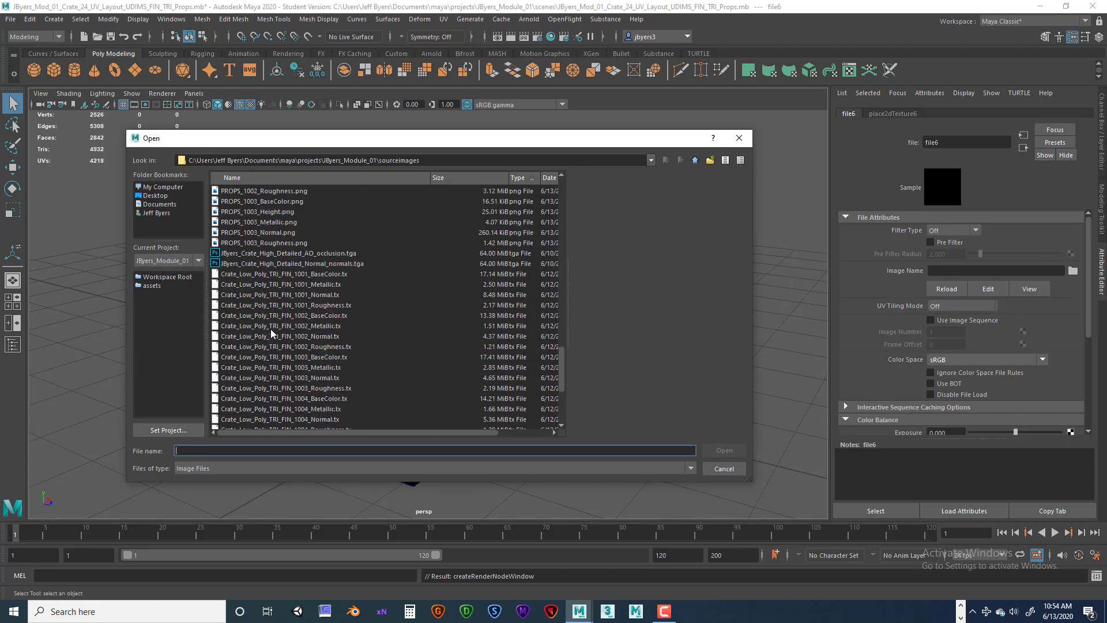
scroll(283, 324, up, 2)
scroll(292, 321, up, 4)
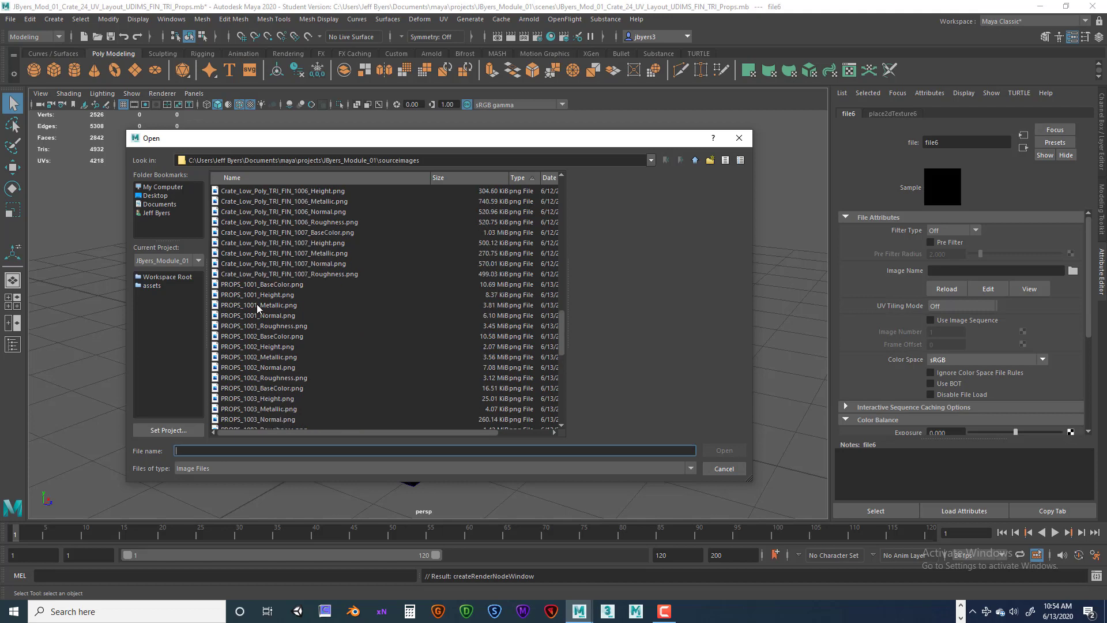
click(281, 284)
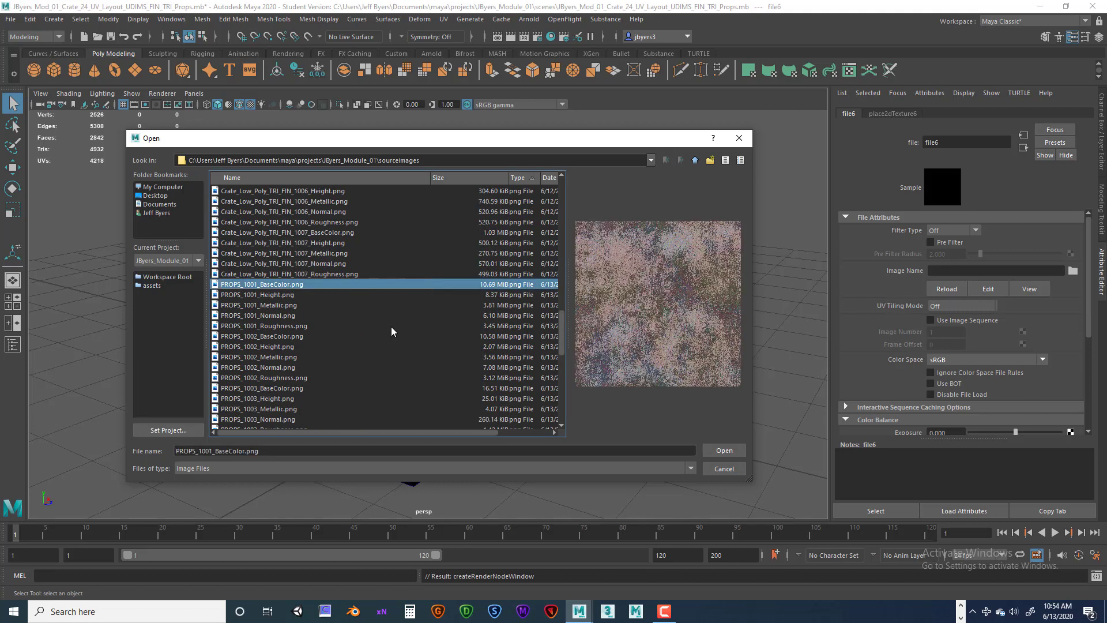
click(722, 450)
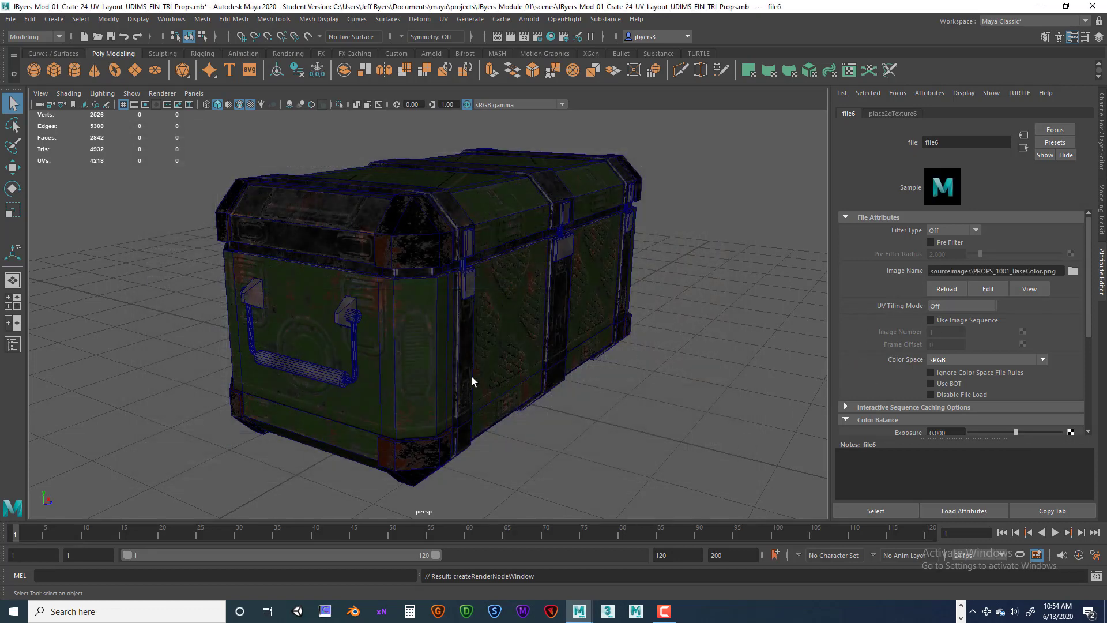
Step: Set the base color texture's UV tiling mode to UDIM (Mari) and generate its High Quality preview
scroll(638, 371, up, 3)
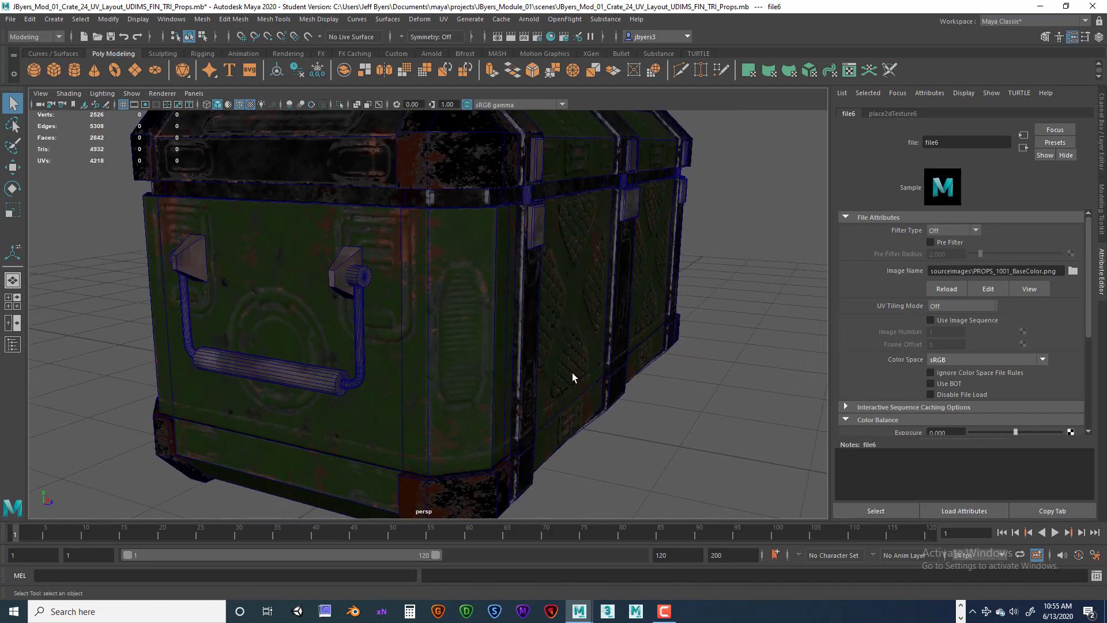
scroll(594, 375, up, 2)
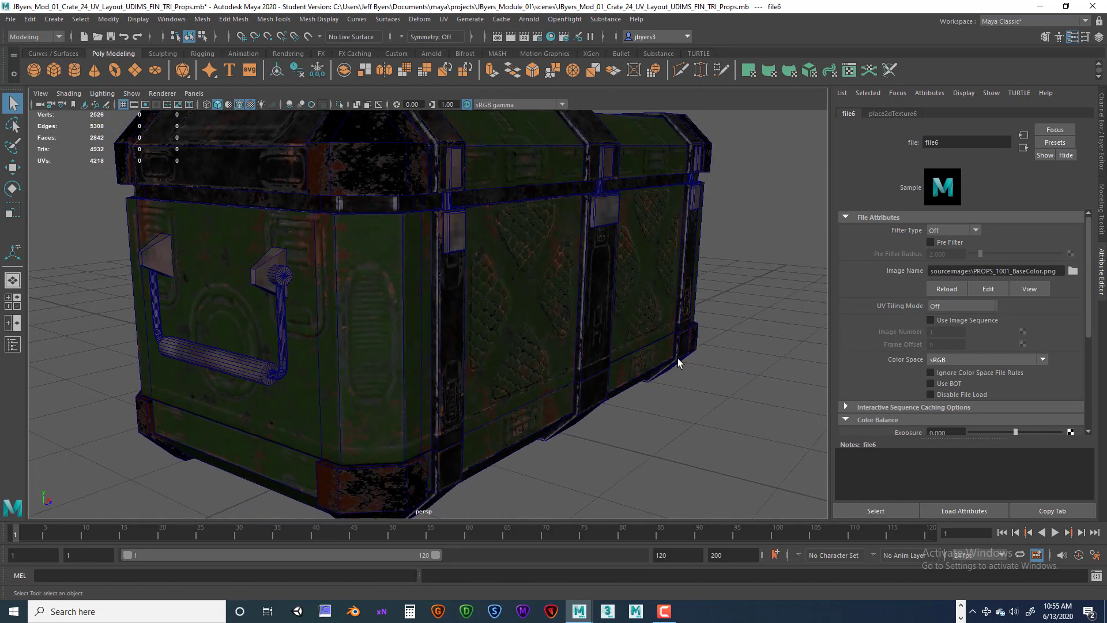
scroll(674, 363, down, 3)
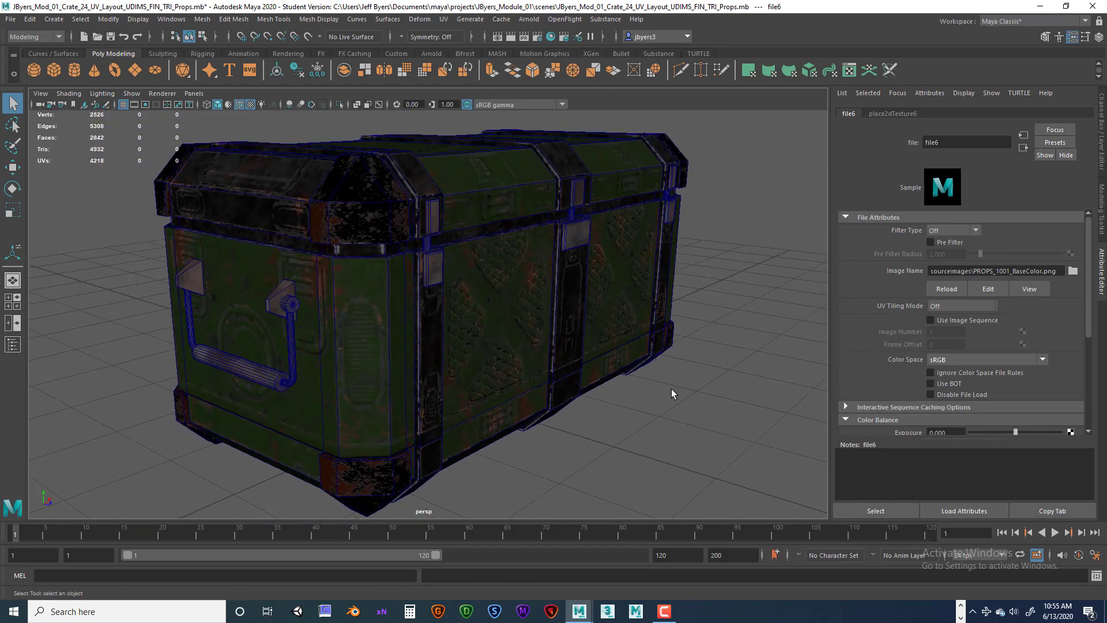
alt+drag(672, 391, 711, 388)
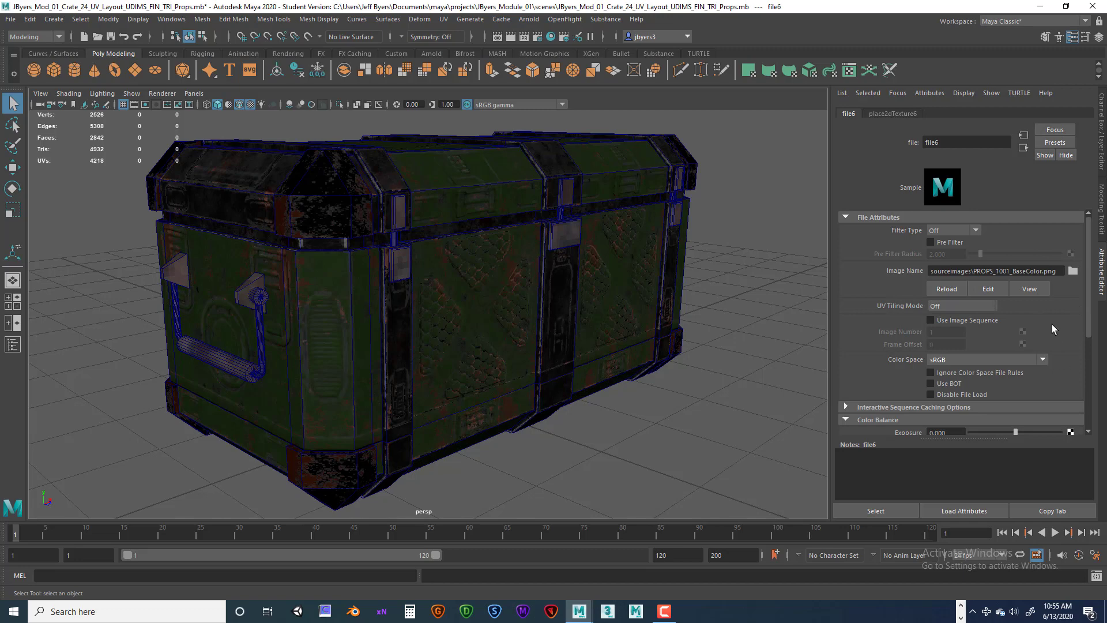
scroll(1051, 324, down, 2)
scroll(1052, 324, down, 2)
scroll(1052, 326, up, 4)
click(991, 307)
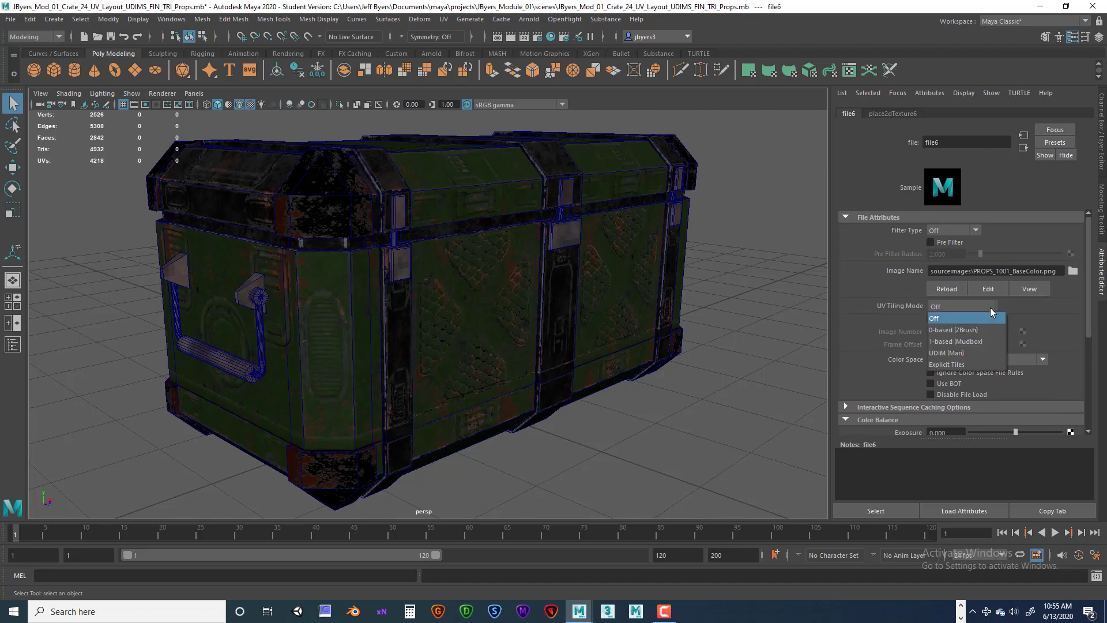
click(974, 352)
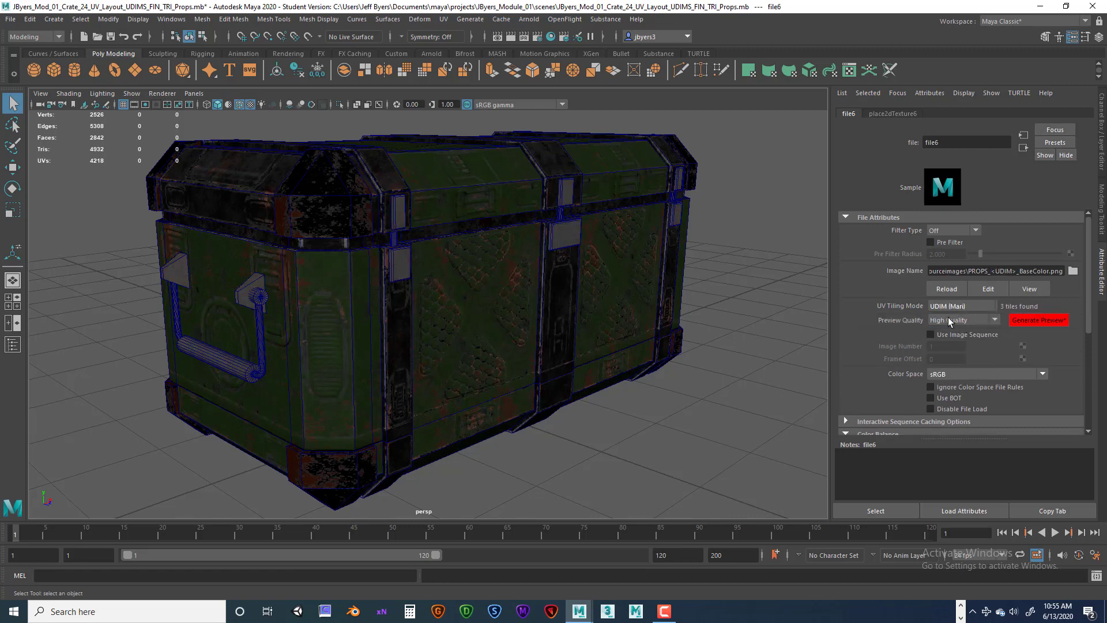
click(1036, 321)
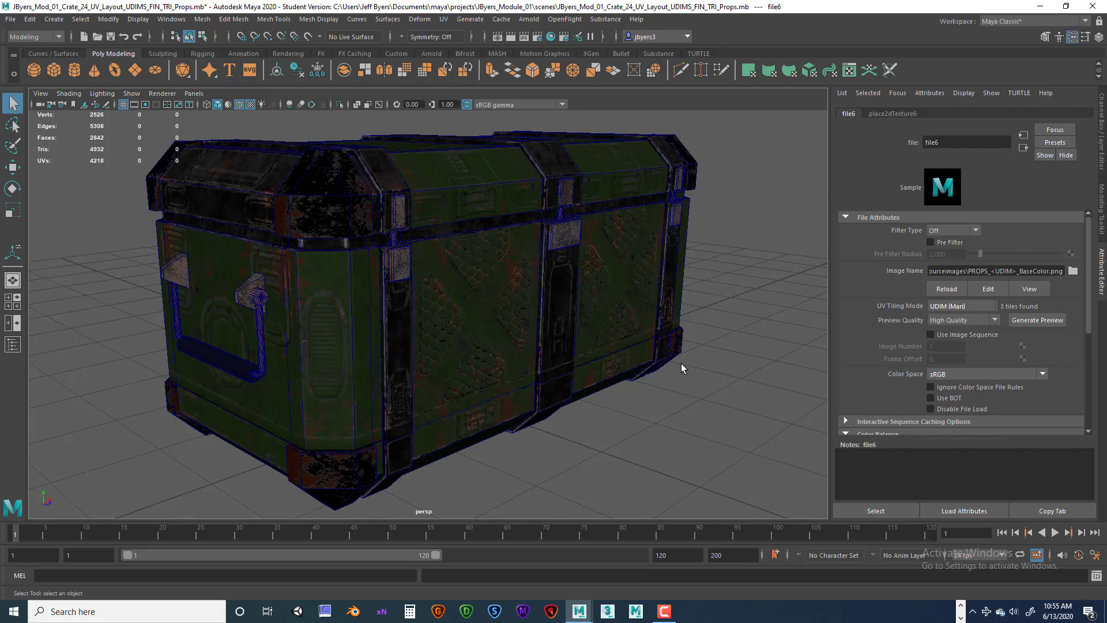
Step: Return to Handle_TX, connect a File texture to its metalness and set the texture's filter type to Off
scroll(680, 367, up, 8)
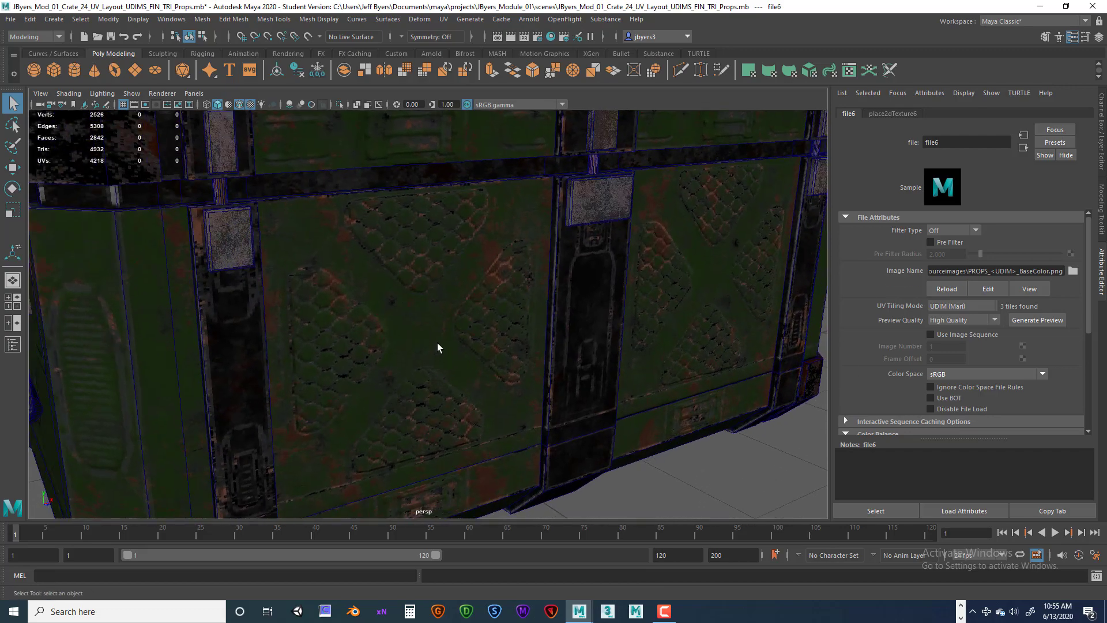
alt+drag(437, 348, 728, 402)
scroll(600, 374, down, 4)
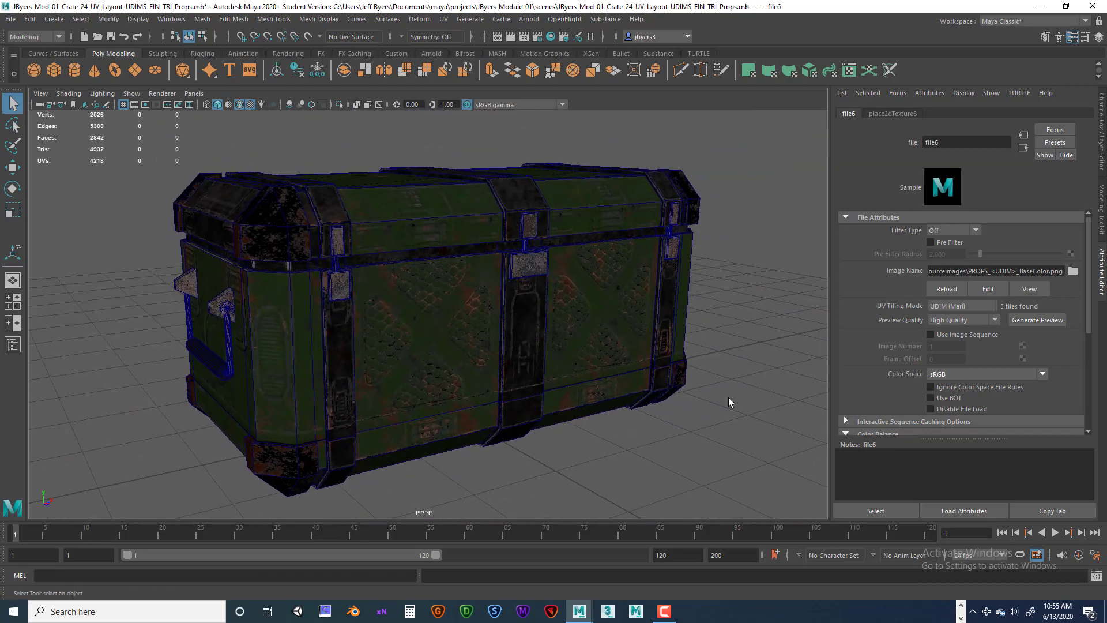
click(1024, 149)
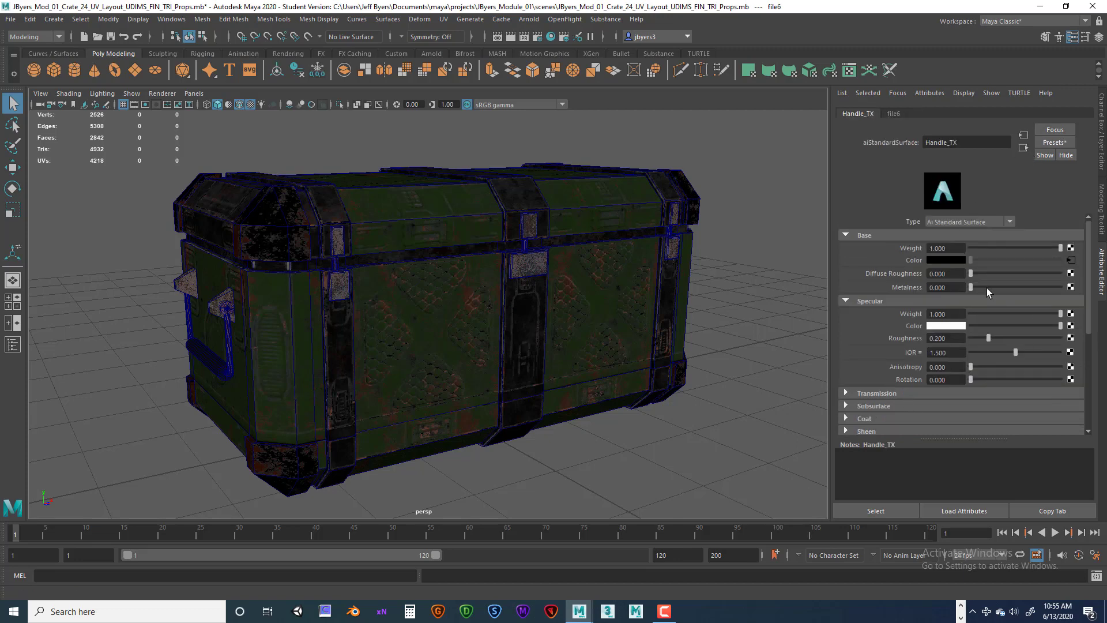
click(1070, 287)
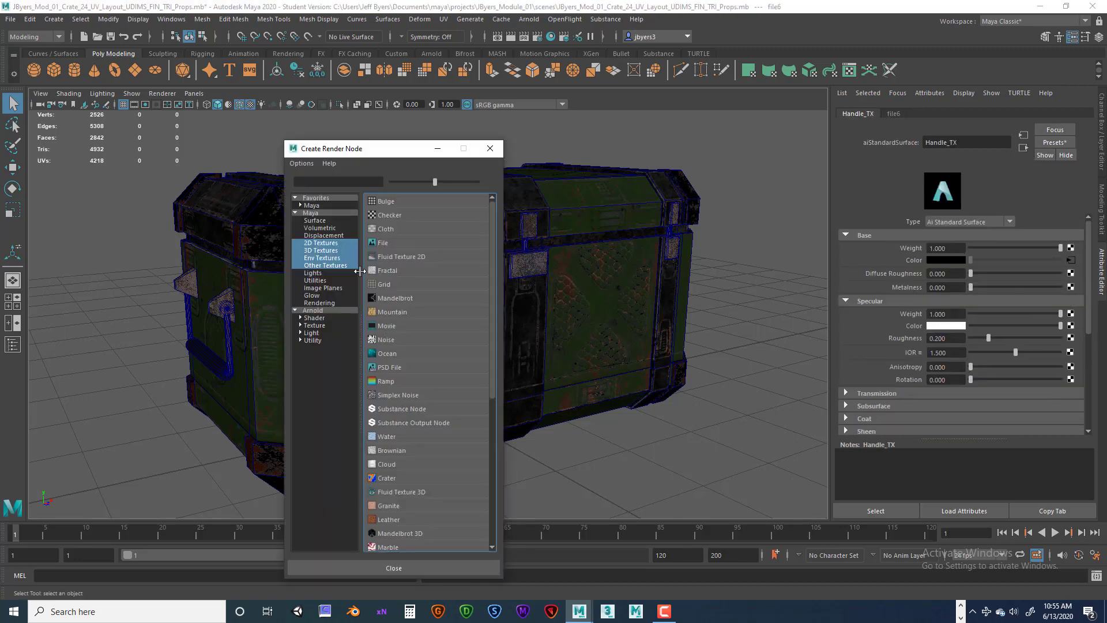
click(331, 245)
click(383, 243)
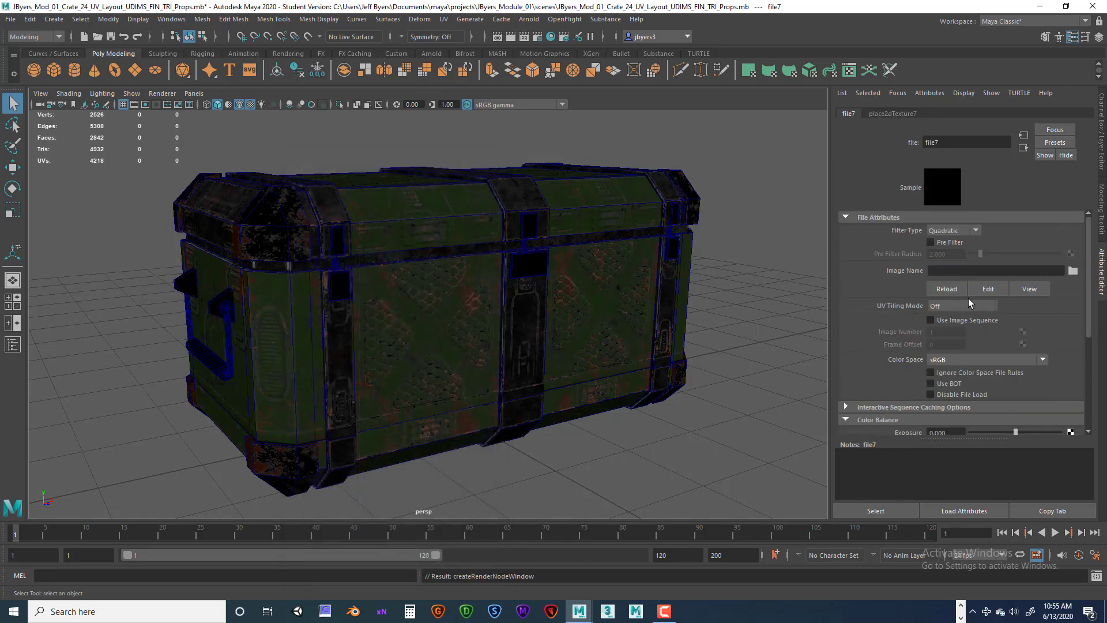
click(971, 230)
click(934, 245)
Step: Load PROPS_1001_Metallic.png from sourceimages as the metalness file texture's image
click(1074, 271)
scroll(336, 280, down, 5)
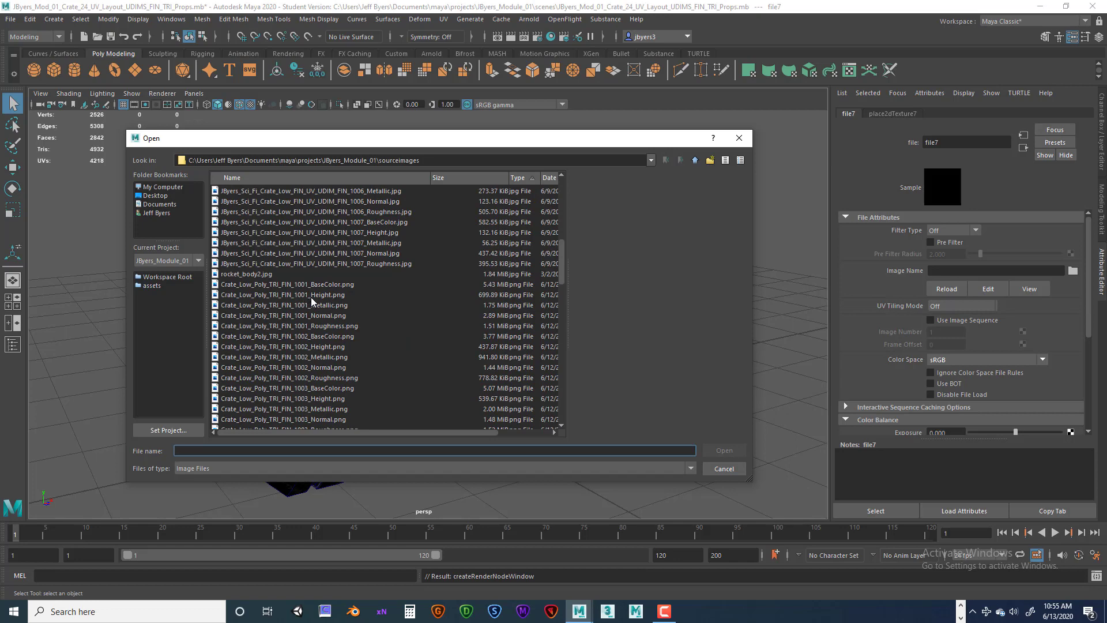
scroll(311, 296, up, 10)
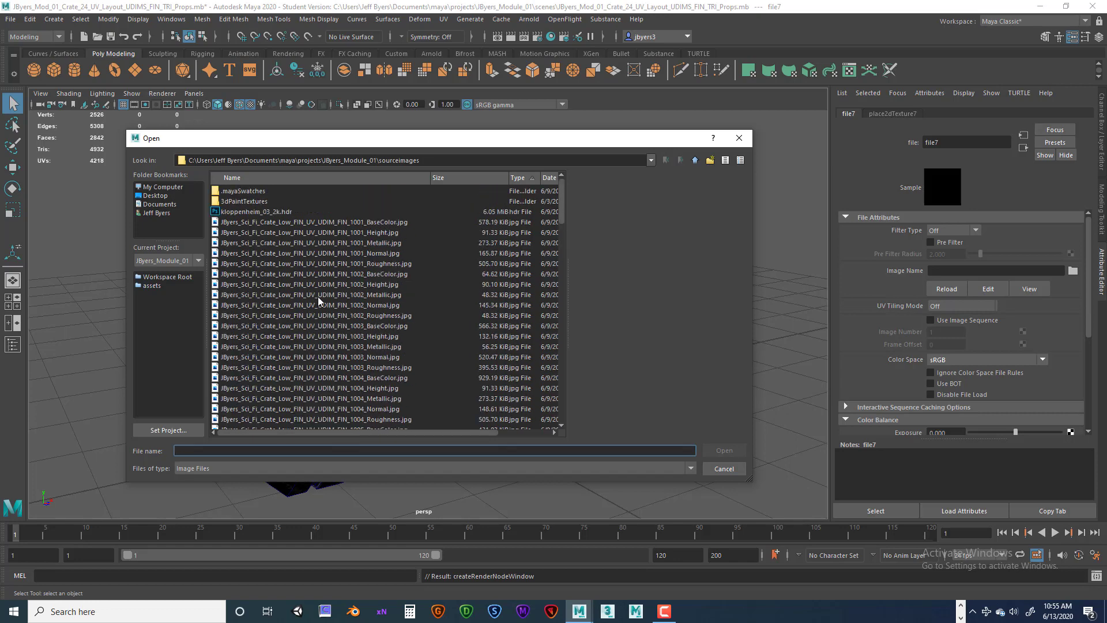
scroll(318, 296, down, 15)
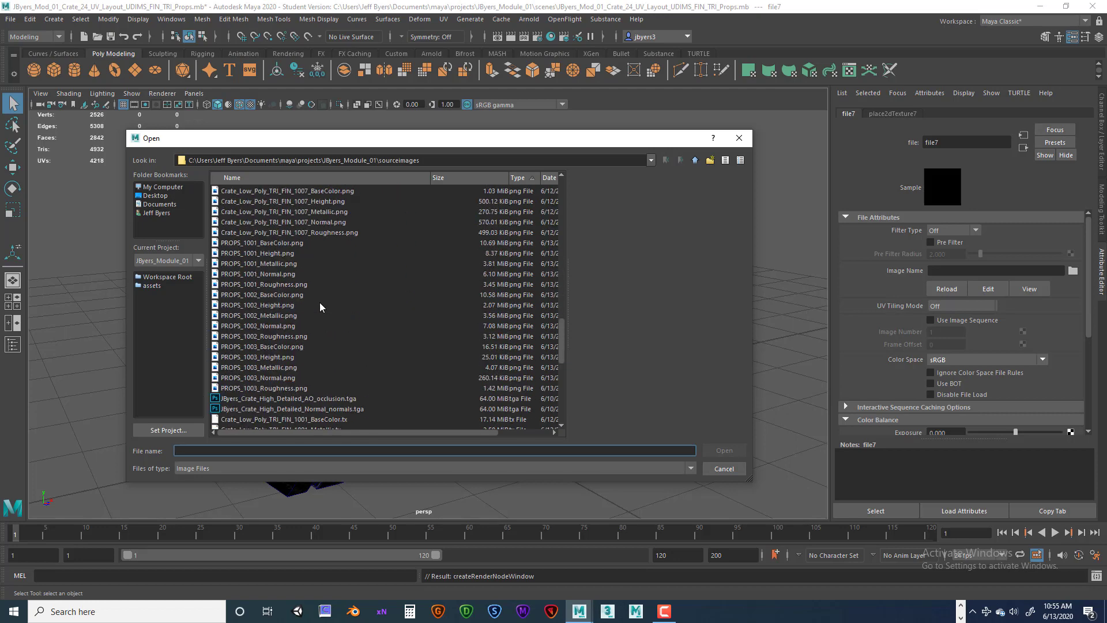
scroll(269, 282, up, 1)
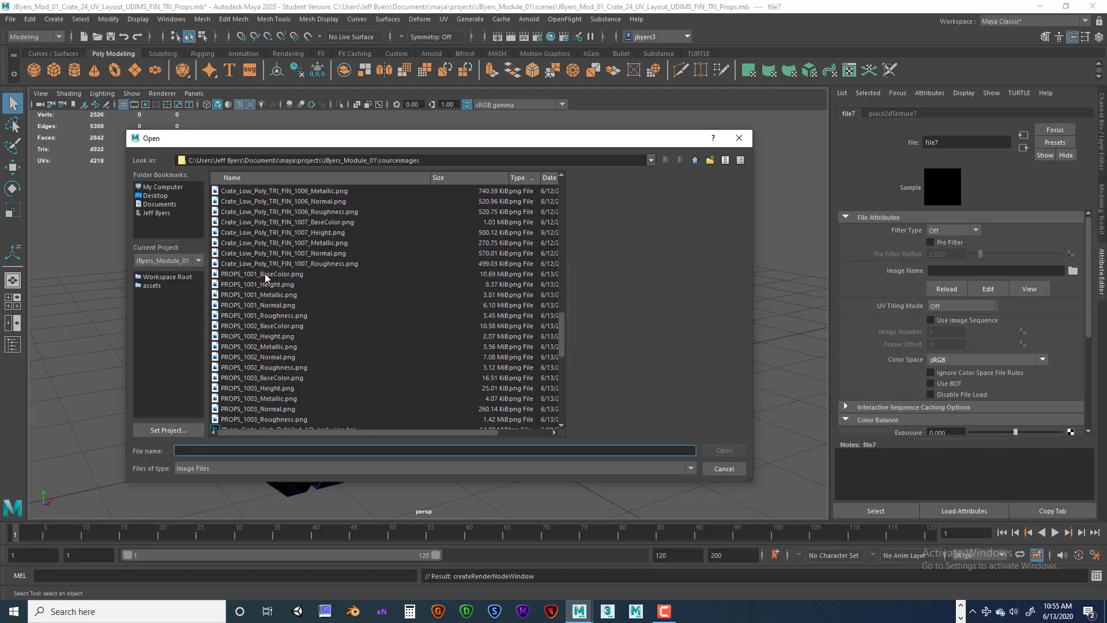
click(275, 295)
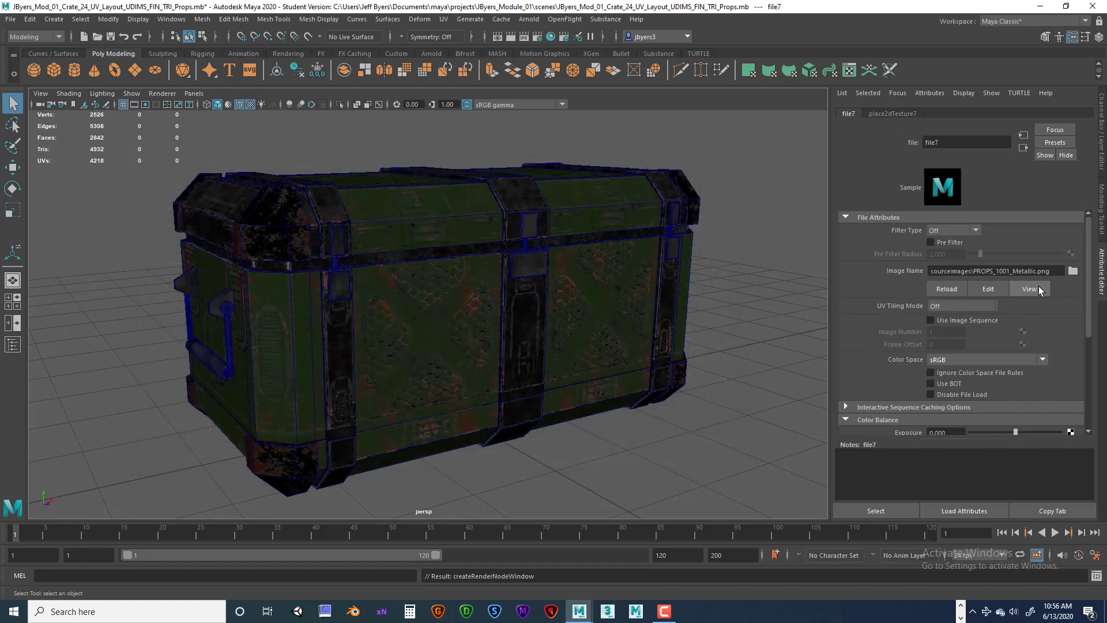
Step: Set the metalness texture's color space to Raw and UV tiling mode to UDIM (Mari), and generate its preview
click(995, 362)
click(968, 374)
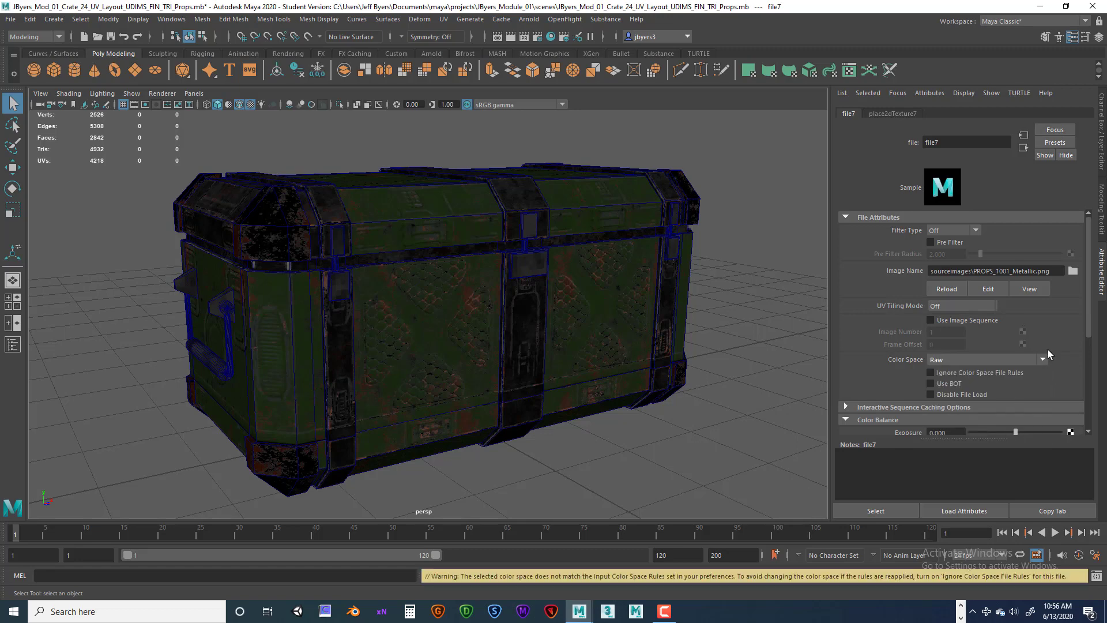
scroll(1054, 355, down, 4)
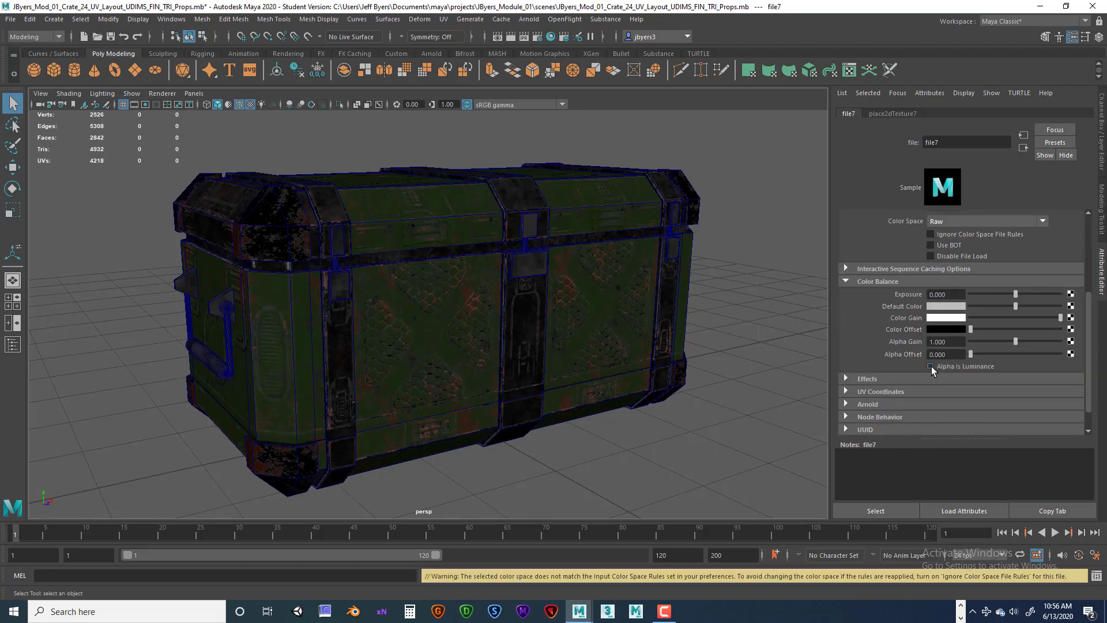
scroll(1058, 335, up, 4)
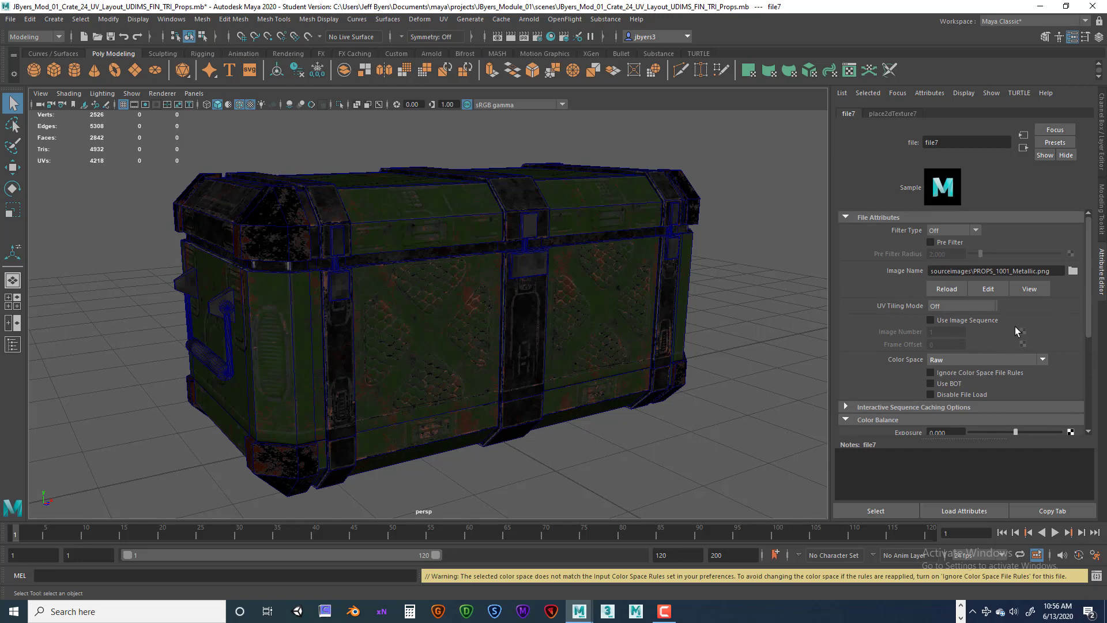
click(971, 306)
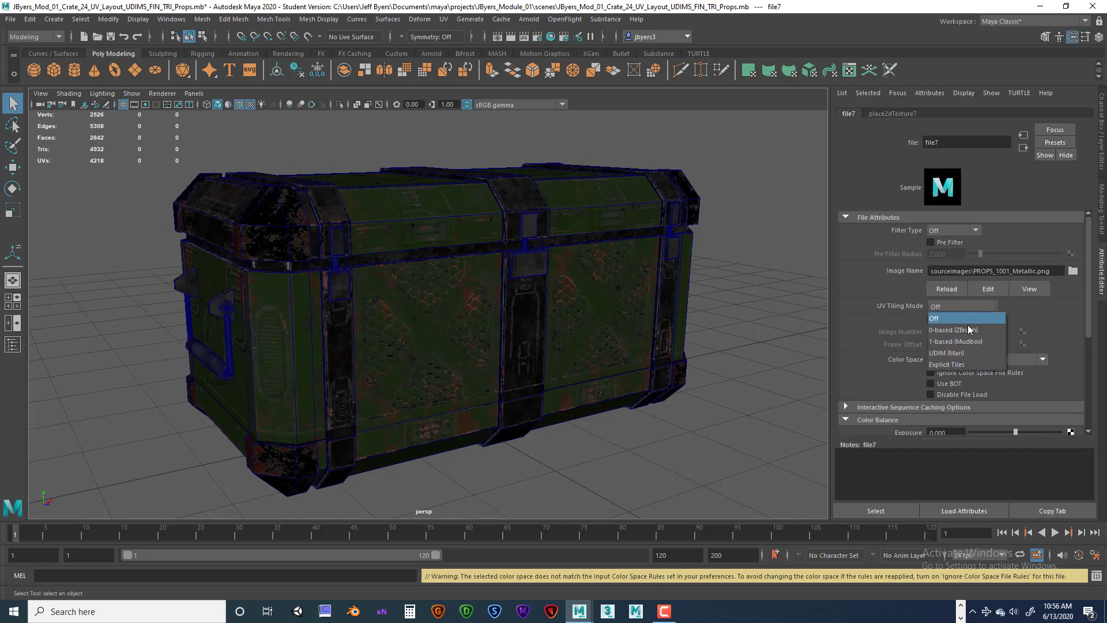
click(957, 350)
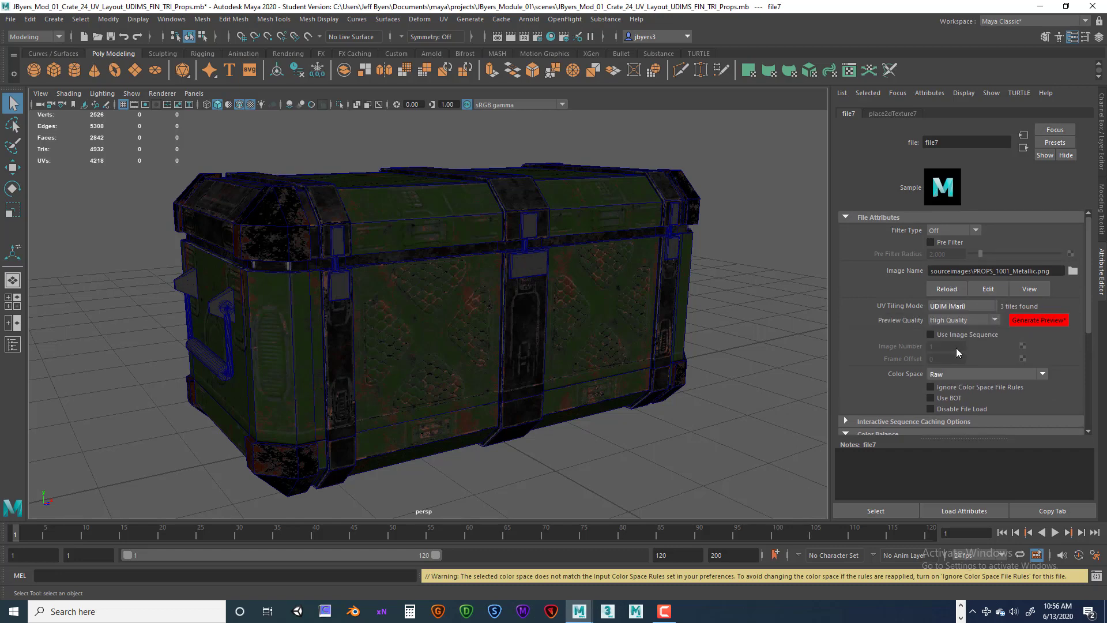
click(1027, 320)
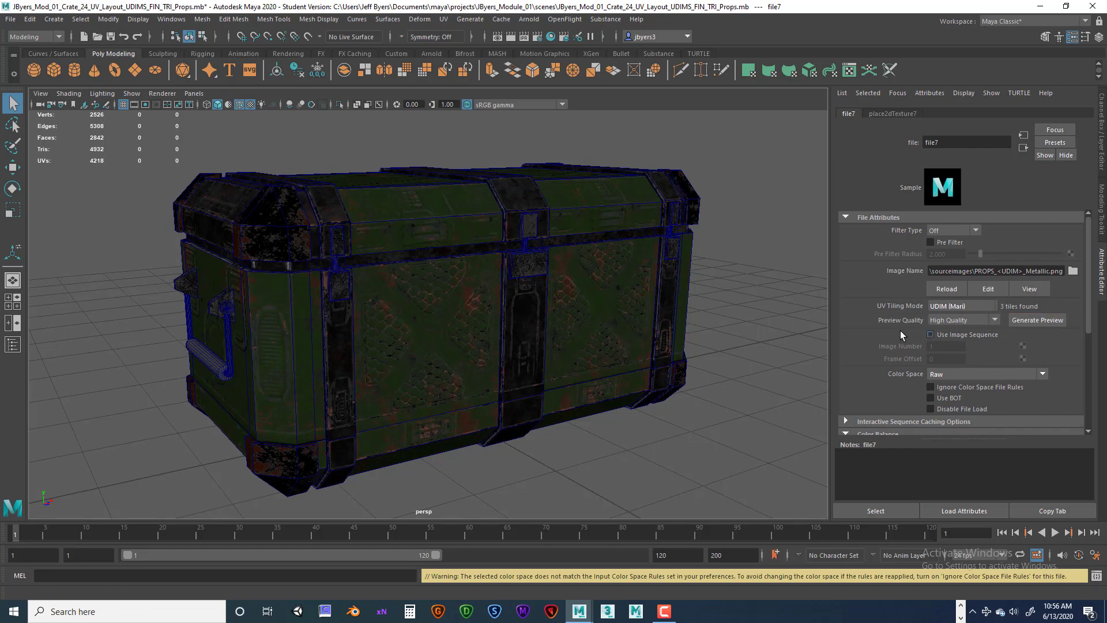
Step: Return to Handle_TX, connect a File texture to its specular roughness and set the texture's filter type to Off
scroll(581, 348, up, 6)
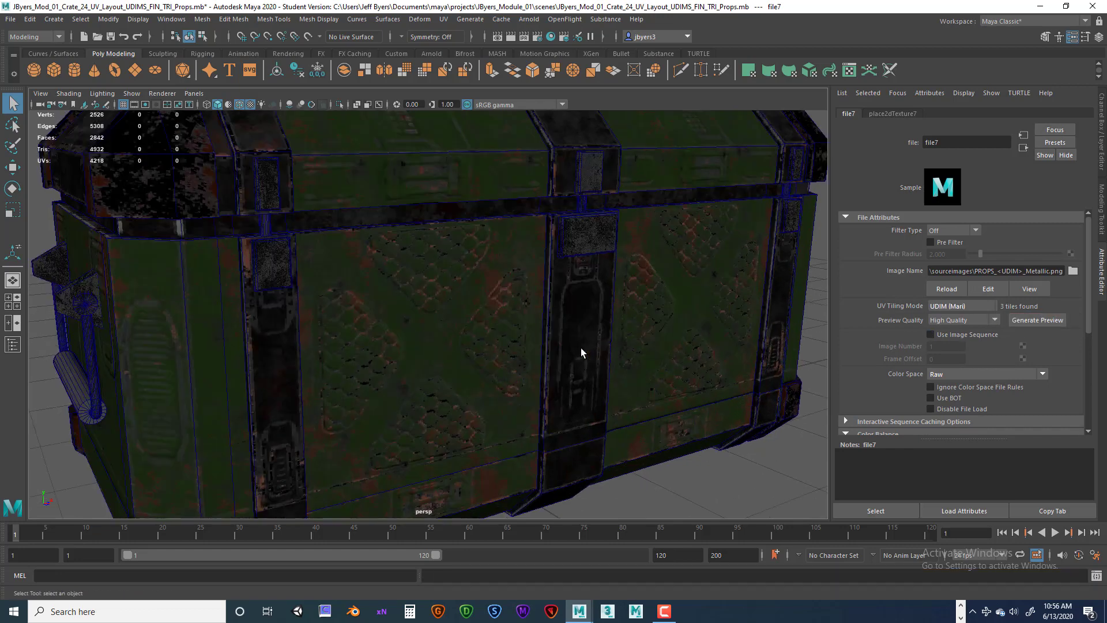
scroll(589, 326, down, 5)
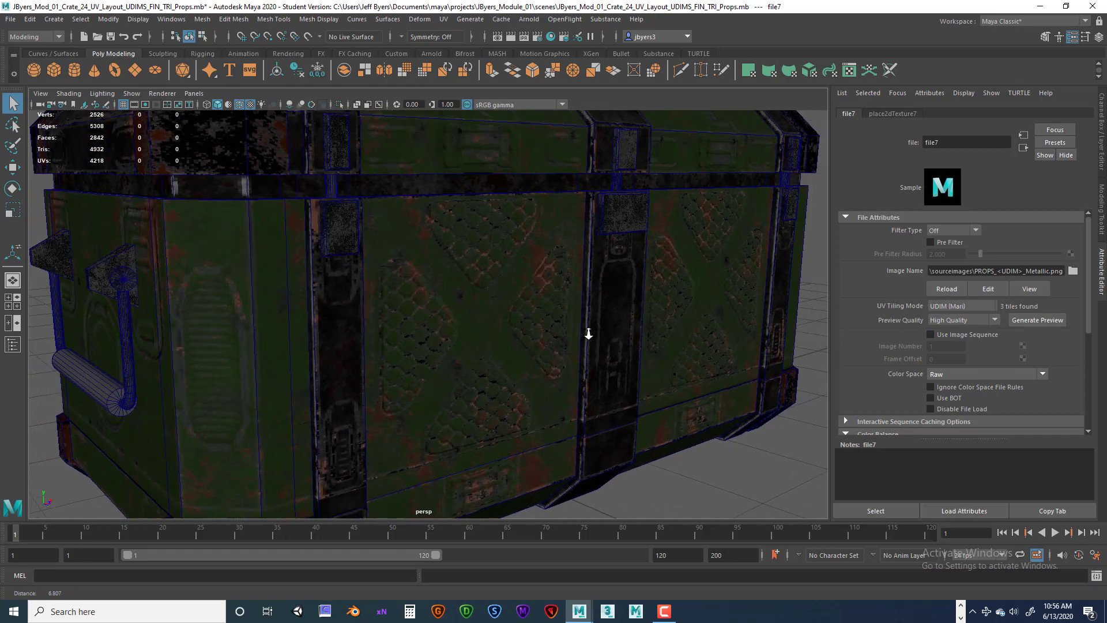
scroll(596, 333, up, 1)
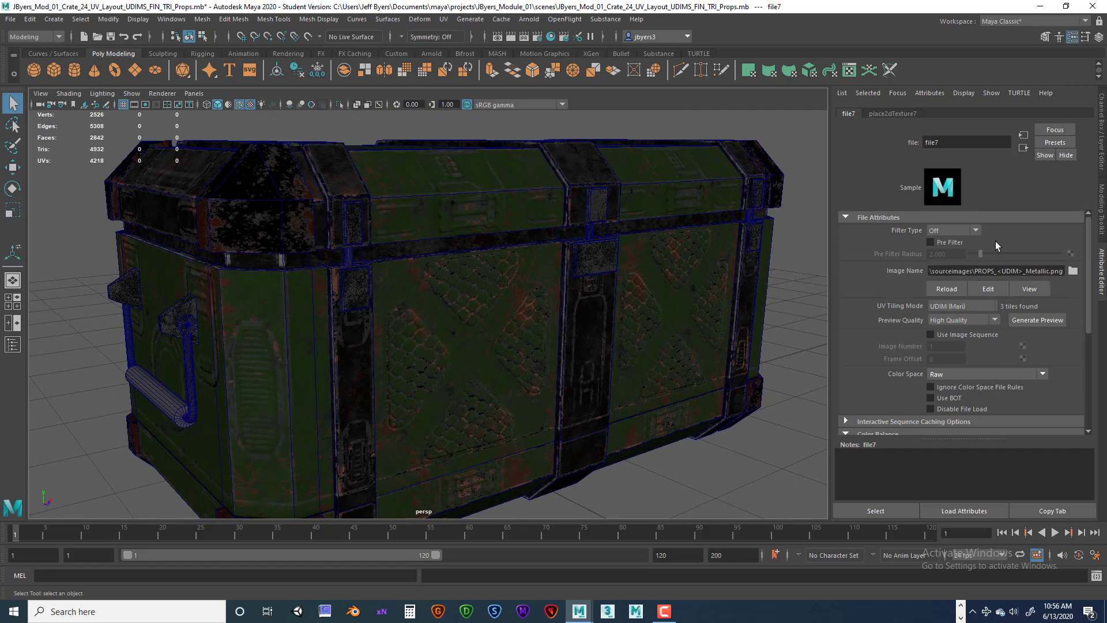
click(1024, 149)
scroll(1041, 325, down, 3)
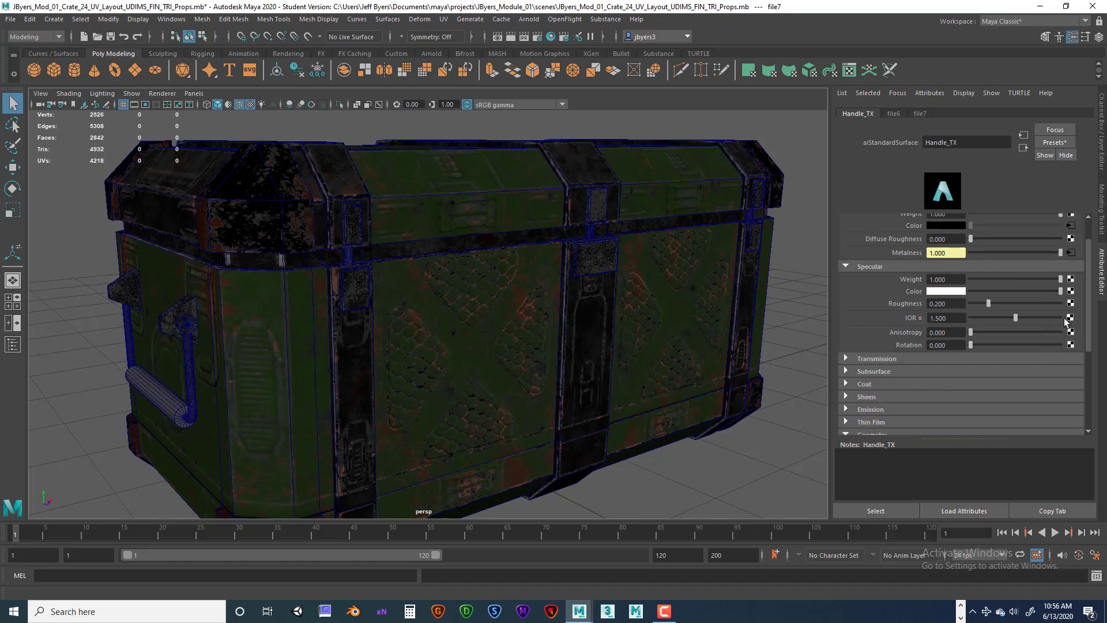
click(1070, 304)
click(333, 243)
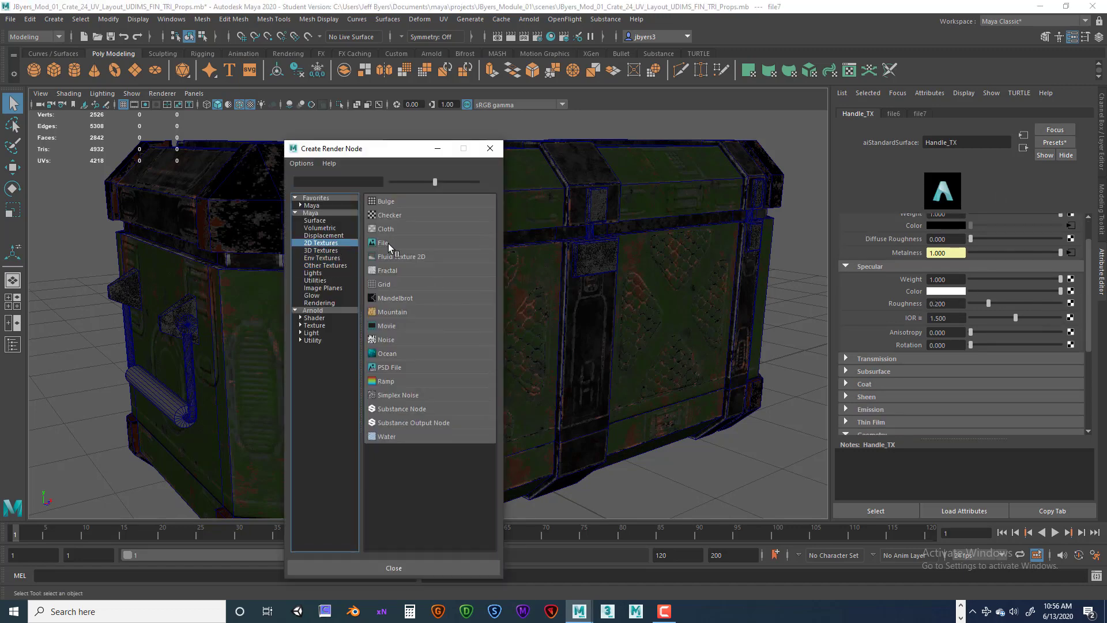
click(382, 242)
click(952, 230)
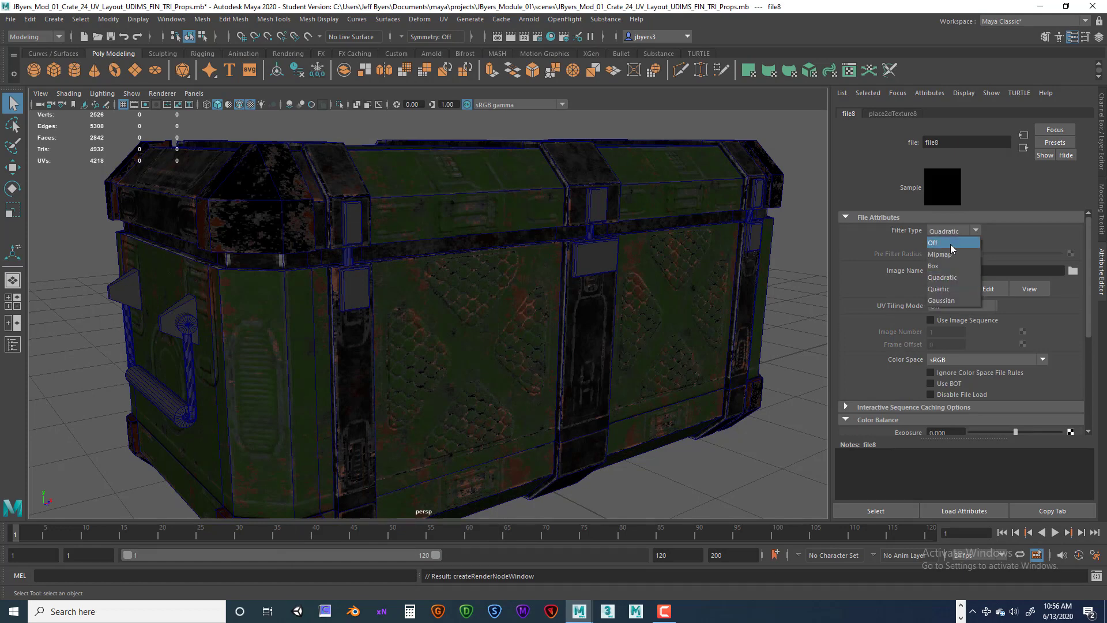
click(939, 236)
Step: Load PROPS_1001_Roughness.png from sourceimages as the roughness file texture's image
click(1073, 270)
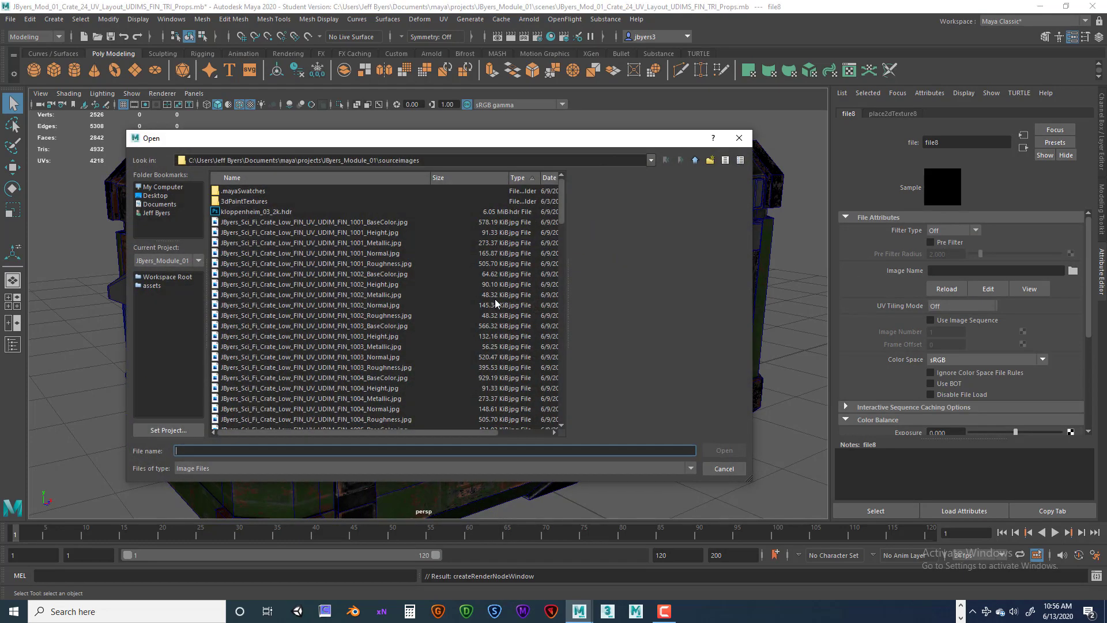
scroll(451, 318, down, 7)
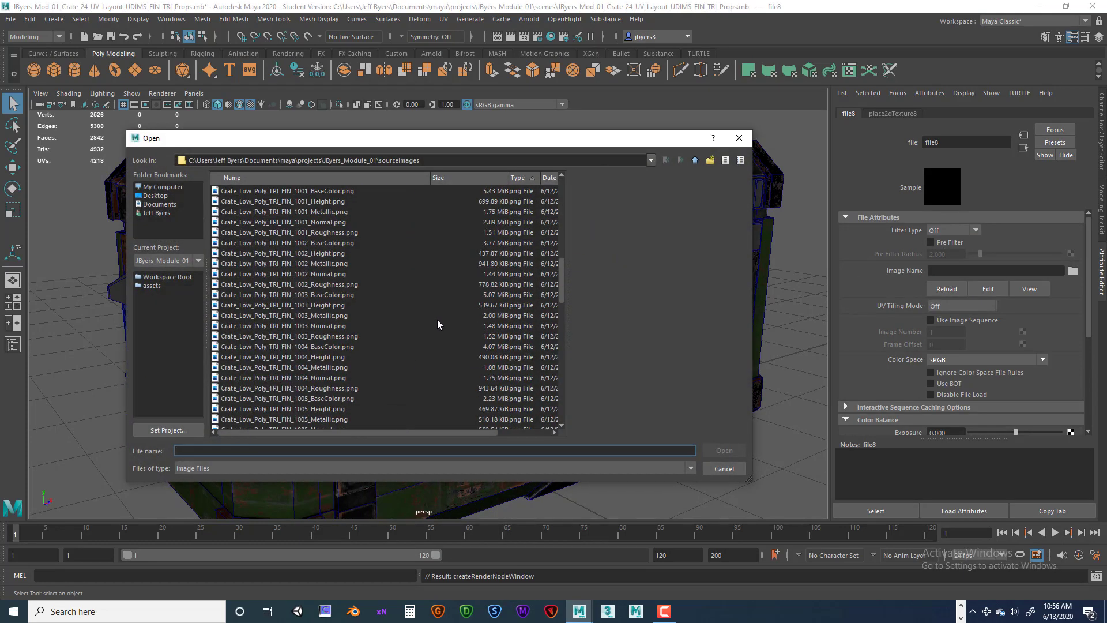
scroll(437, 321, down, 11)
scroll(397, 311, up, 3)
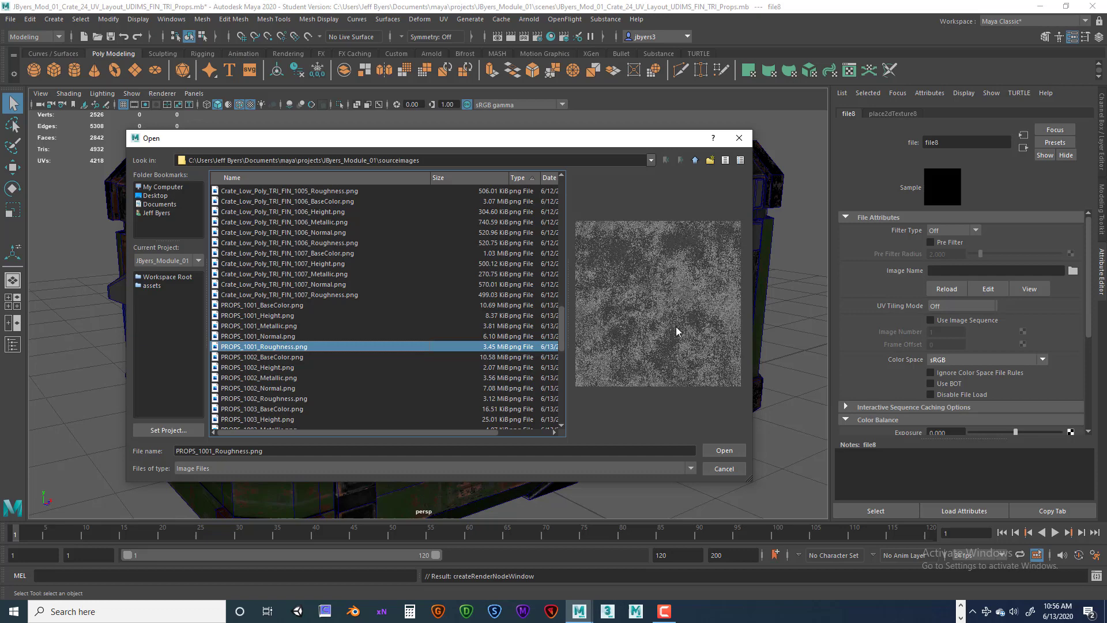
click(725, 451)
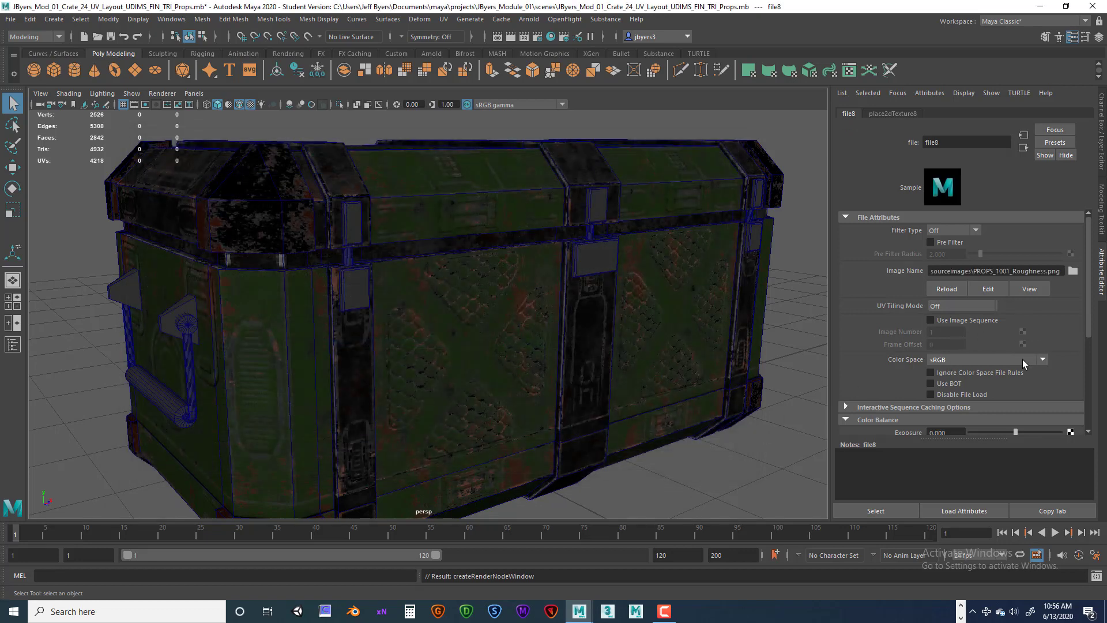
Step: Set the roughness texture's UV tiling mode to UDIM (Mari) and generate its High Quality preview
click(984, 306)
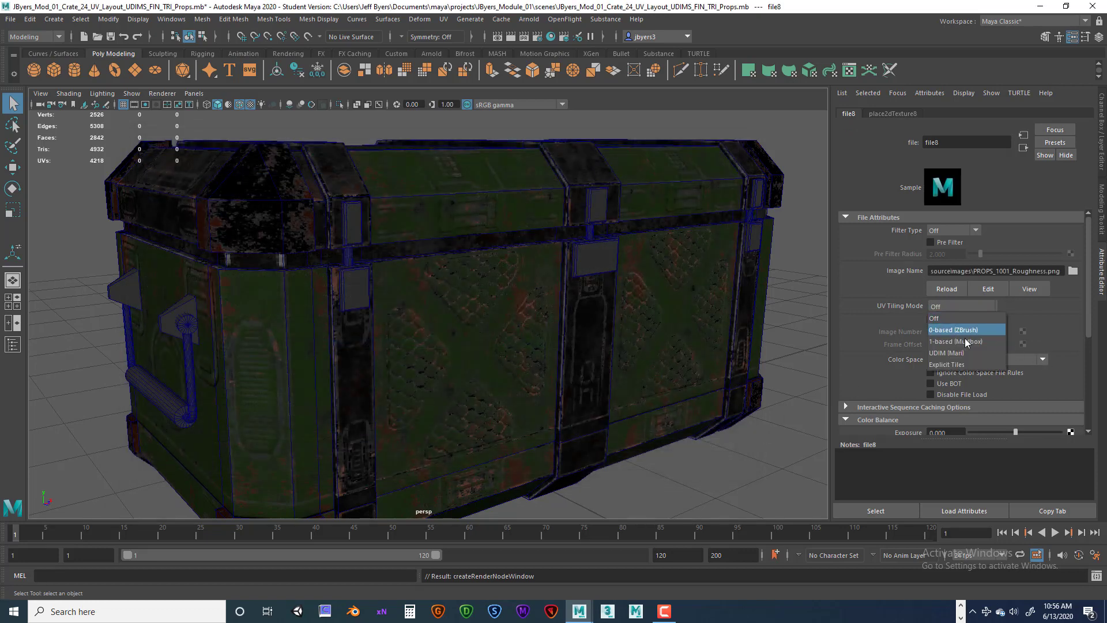
click(964, 355)
click(1040, 319)
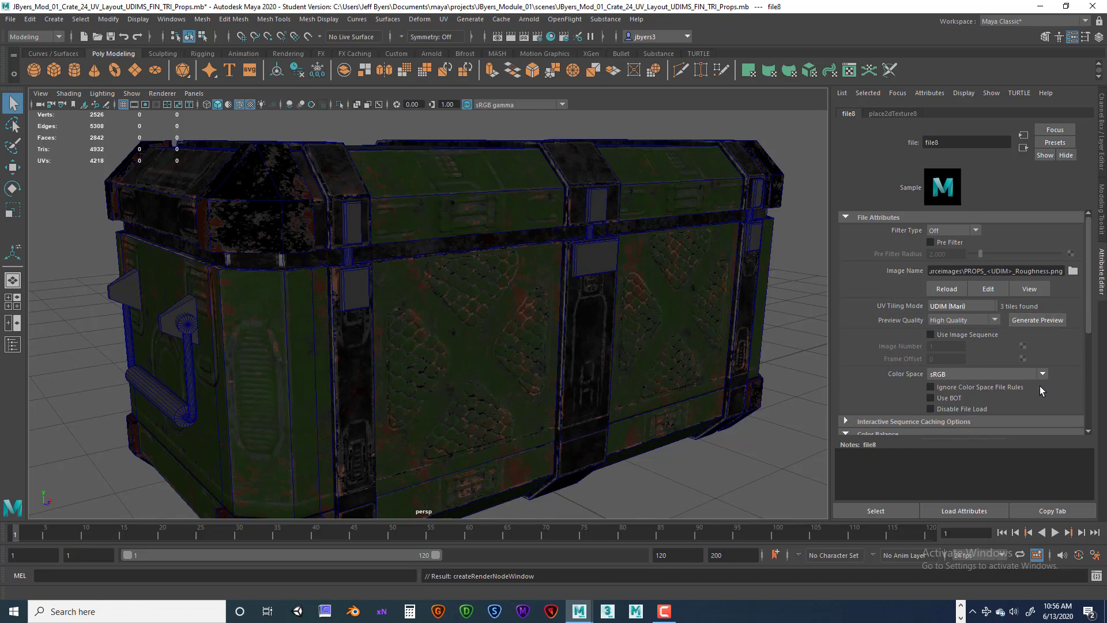
Step: Set the roughness texture's color space to Raw
click(1032, 374)
click(985, 385)
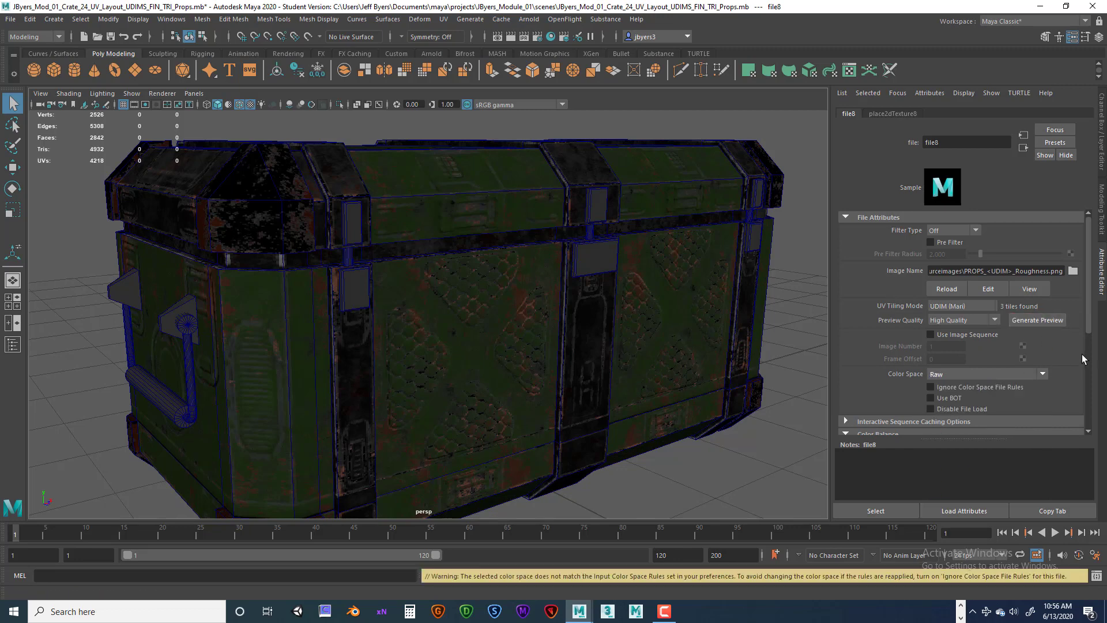
scroll(1080, 355, down, 5)
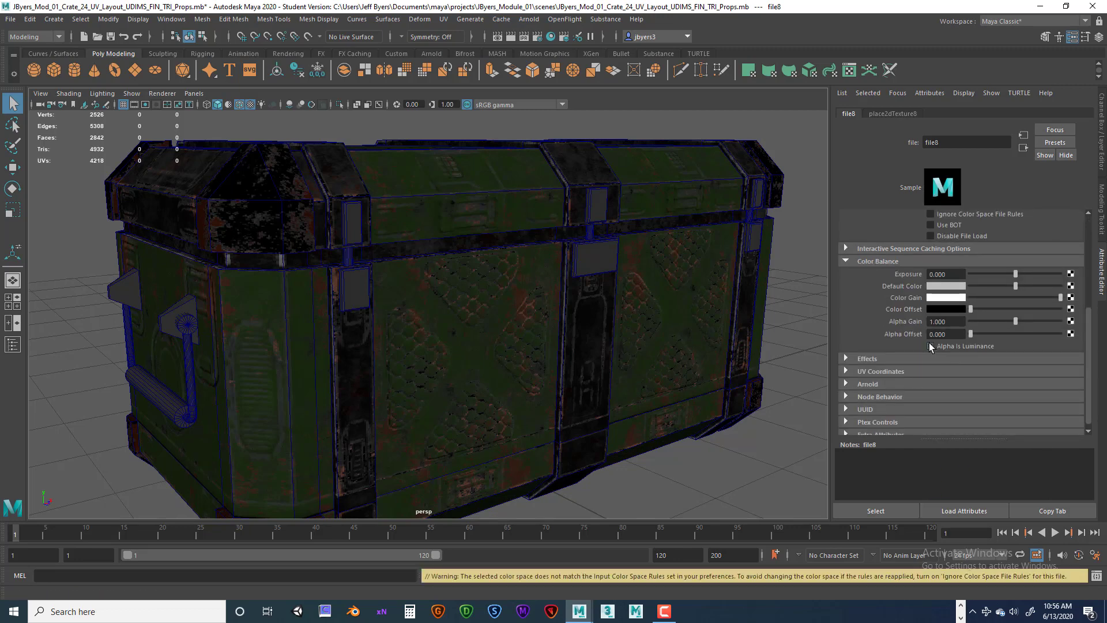
scroll(1005, 317, up, 5)
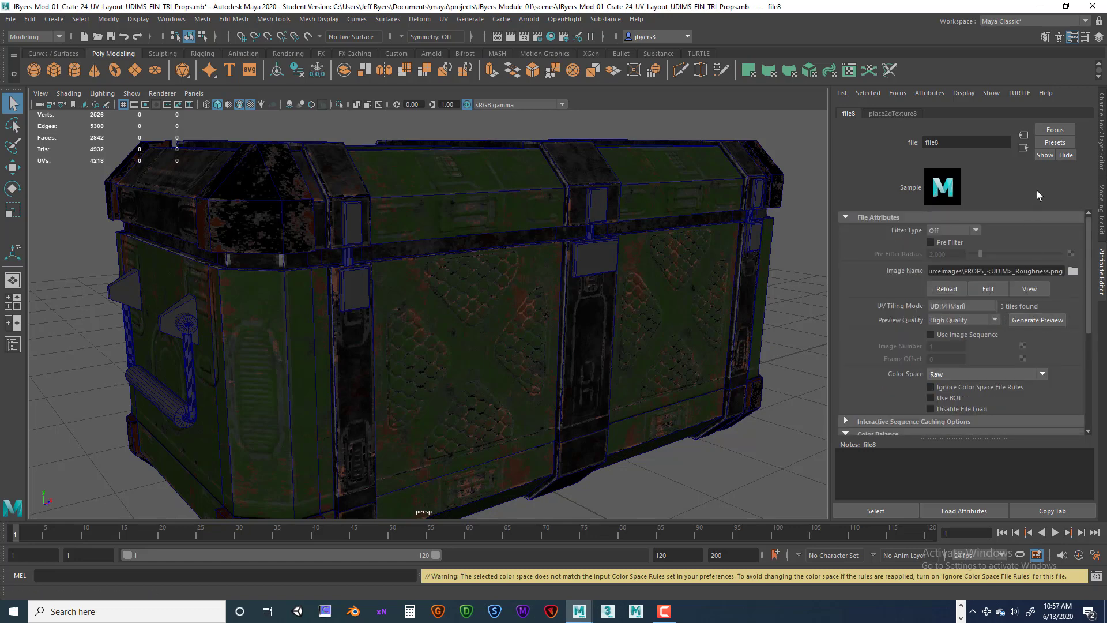
Step: Return to Handle_TX and connect a File texture to its Geometry bump mapping
click(1024, 147)
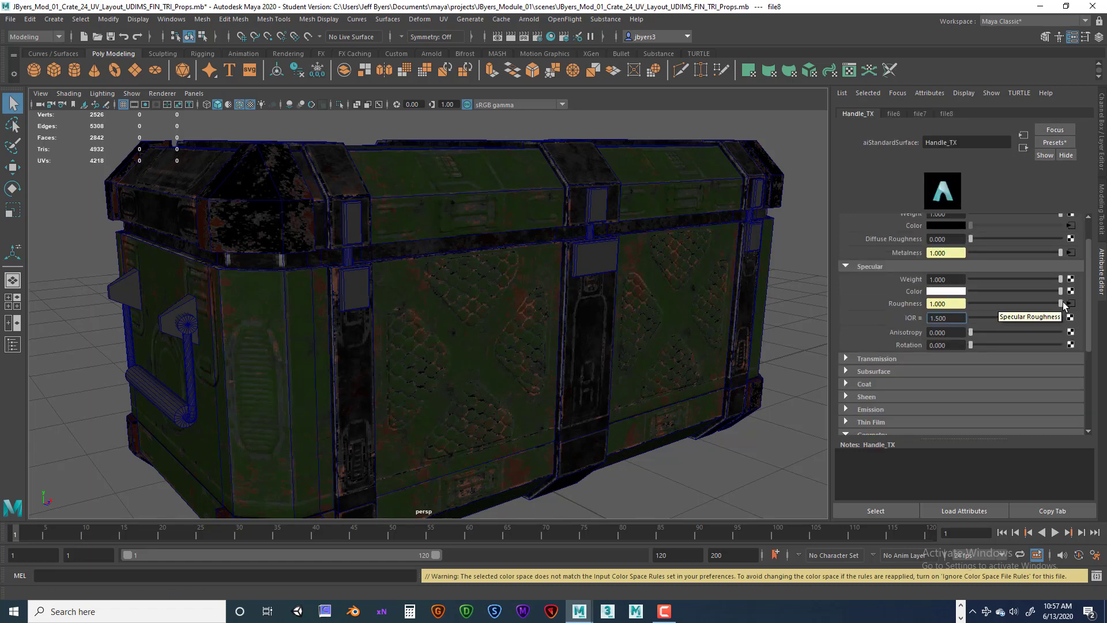
scroll(1064, 302, up, 2)
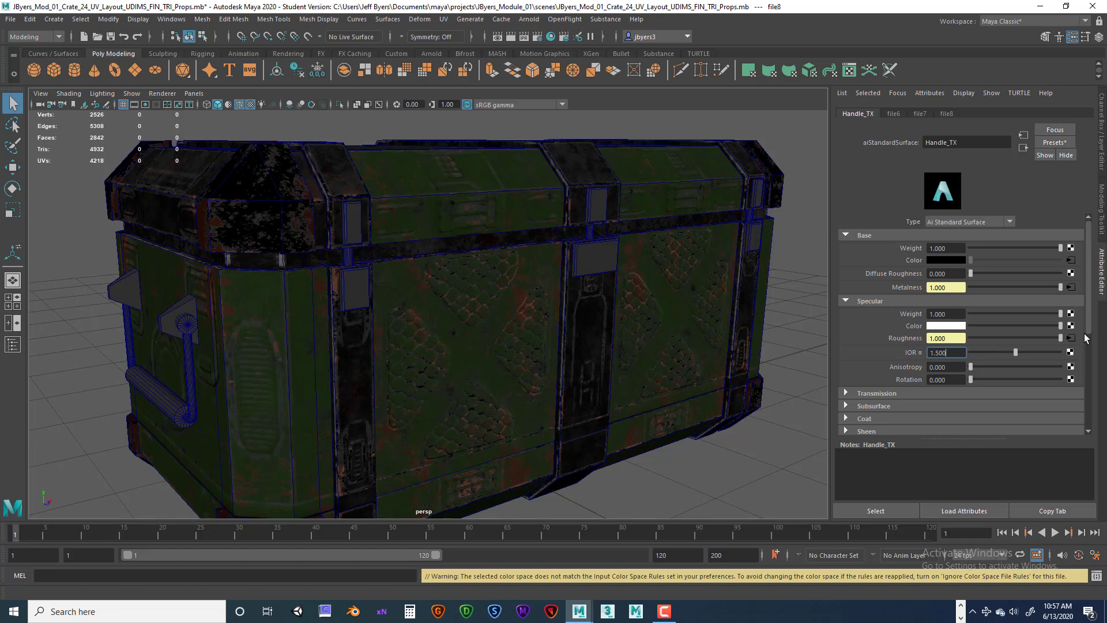
scroll(1083, 333, down, 2)
scroll(1082, 332, down, 8)
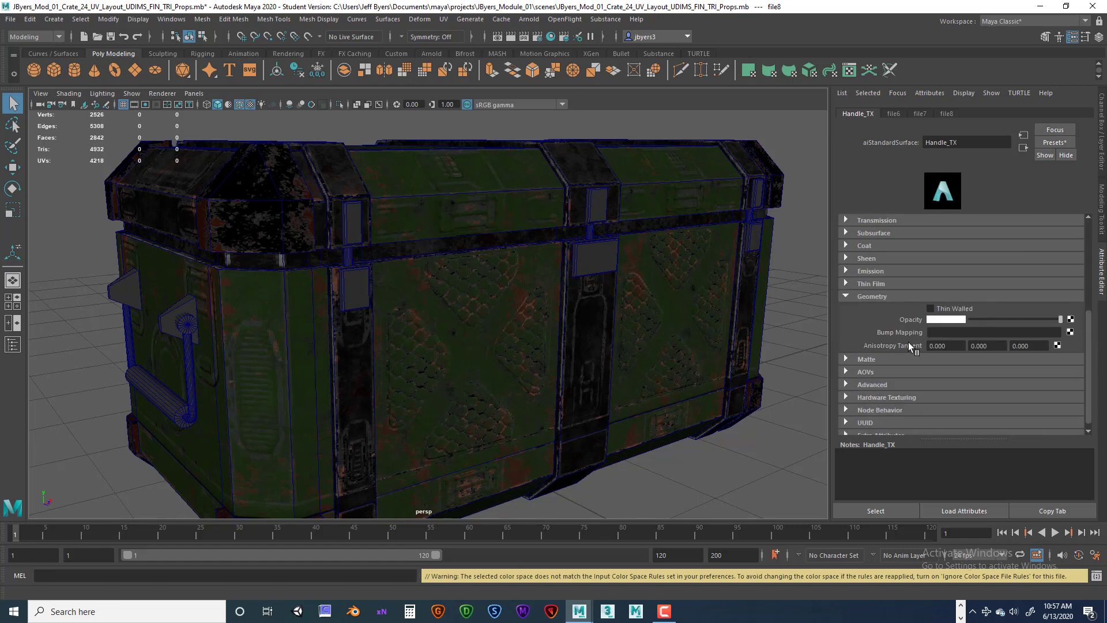
click(1070, 332)
click(337, 243)
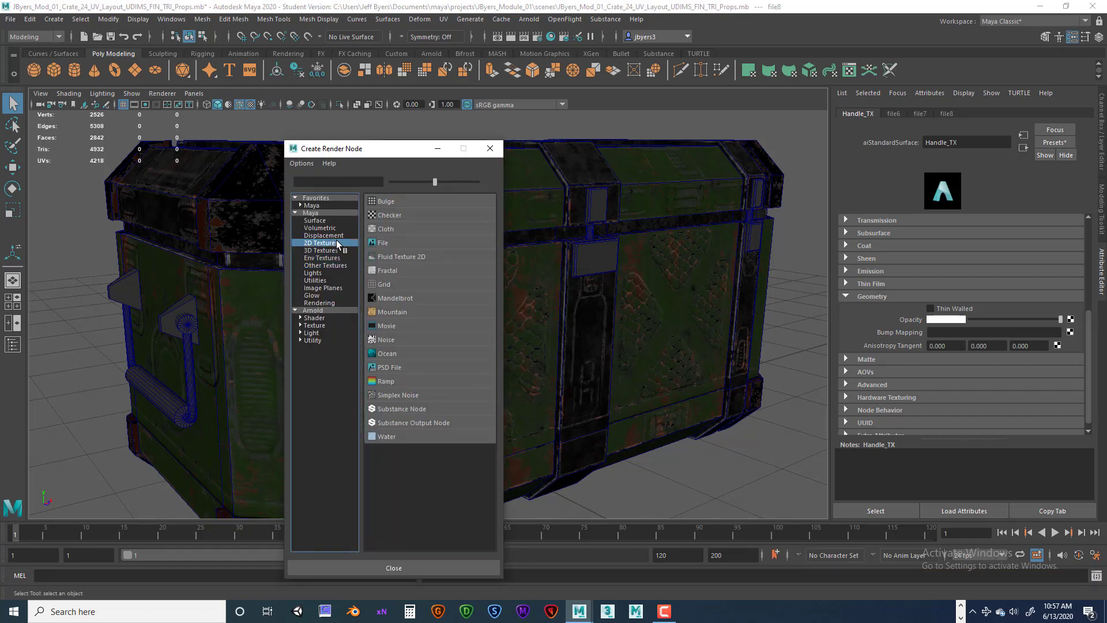
click(382, 242)
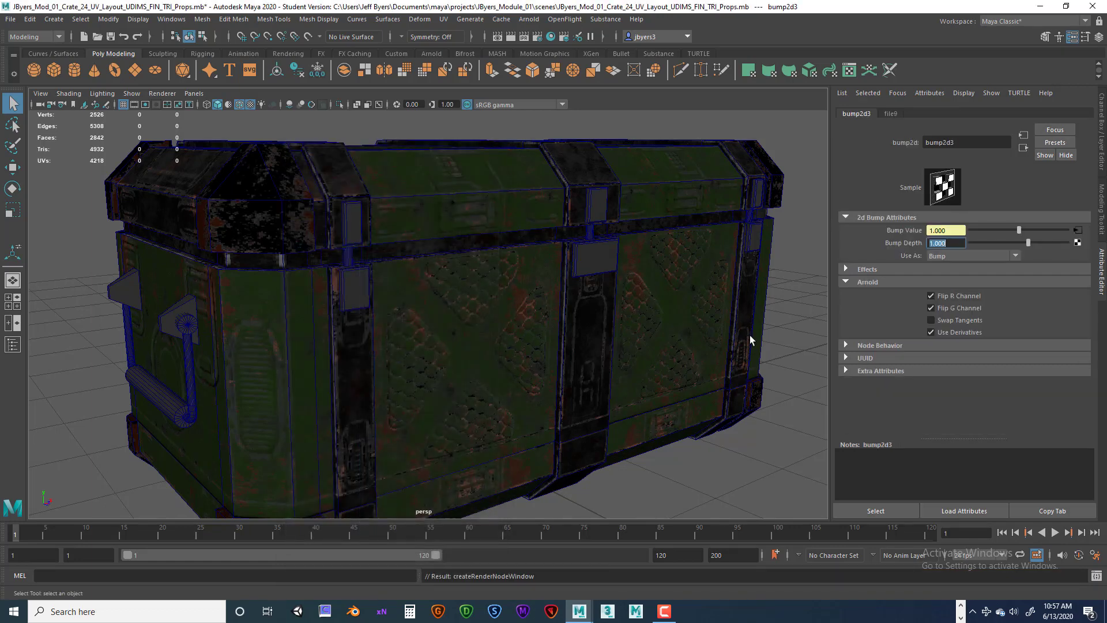
Step: Set the bump node to be used as Tangent Space Normals and turn its file texture's filter type Off
click(969, 254)
click(980, 279)
click(1077, 230)
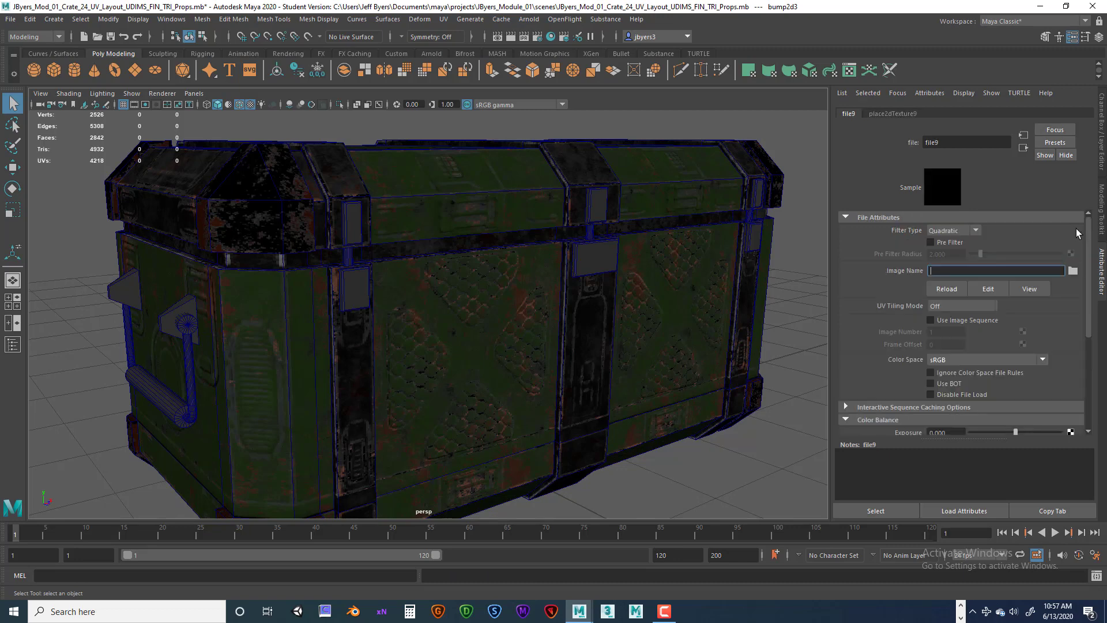
click(969, 231)
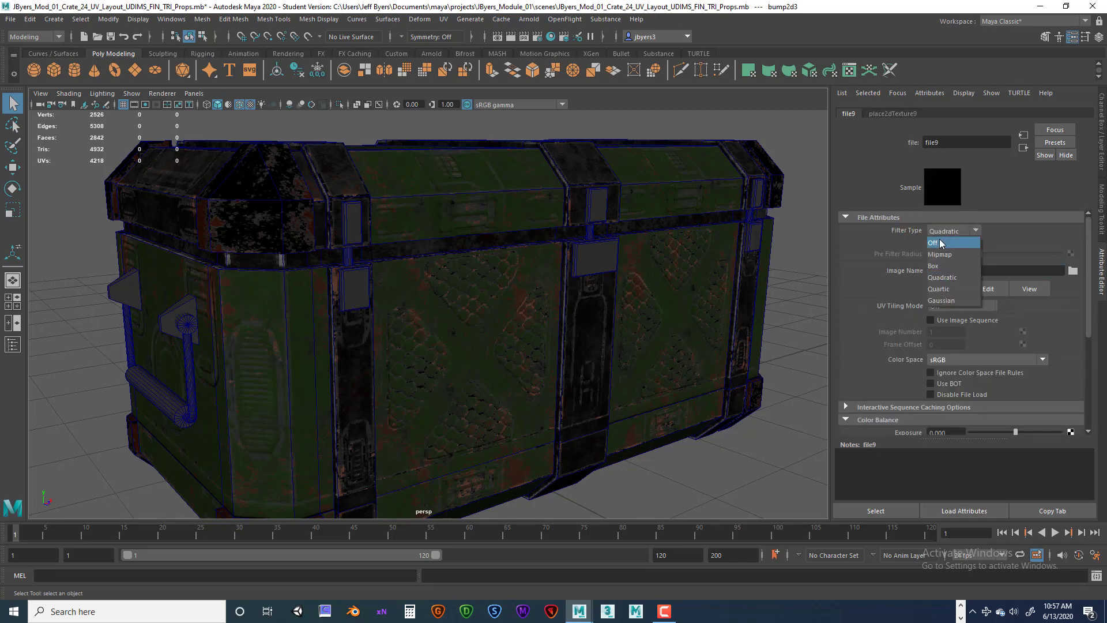
click(942, 243)
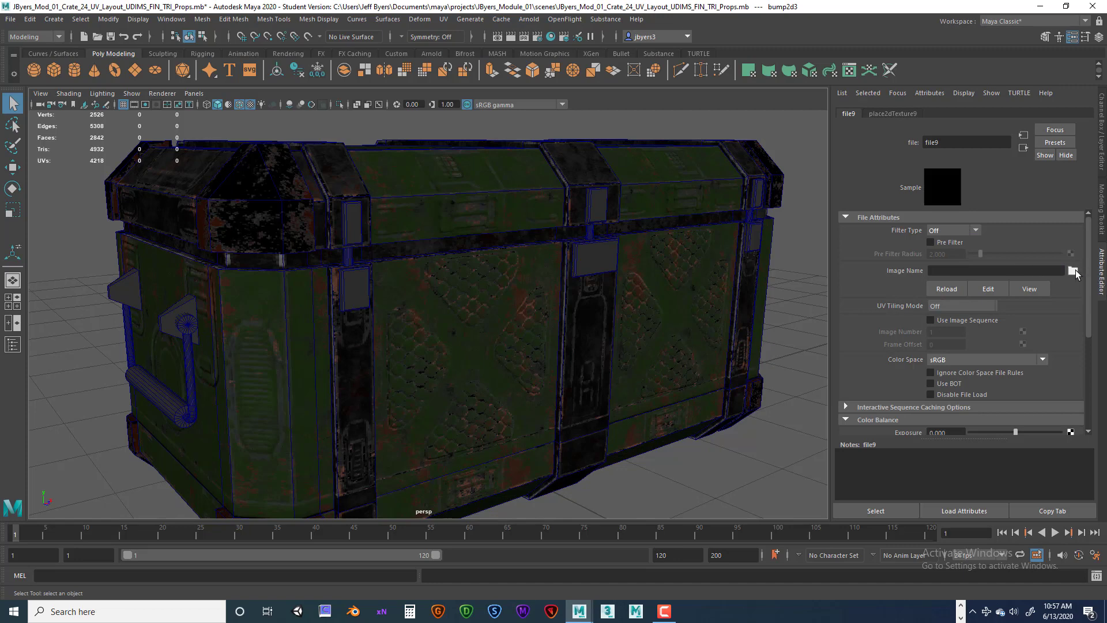
Step: Load PROPS_1001_Normal.png from sourceimages as the normal file texture's image
click(1074, 271)
scroll(403, 334, down, 5)
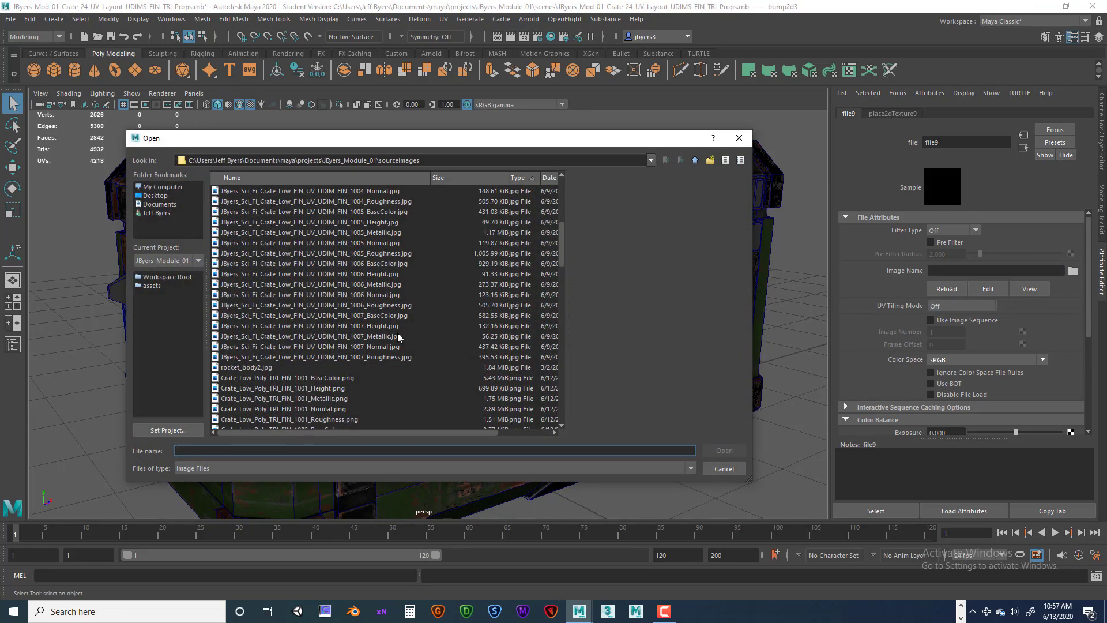
scroll(369, 324, down, 9)
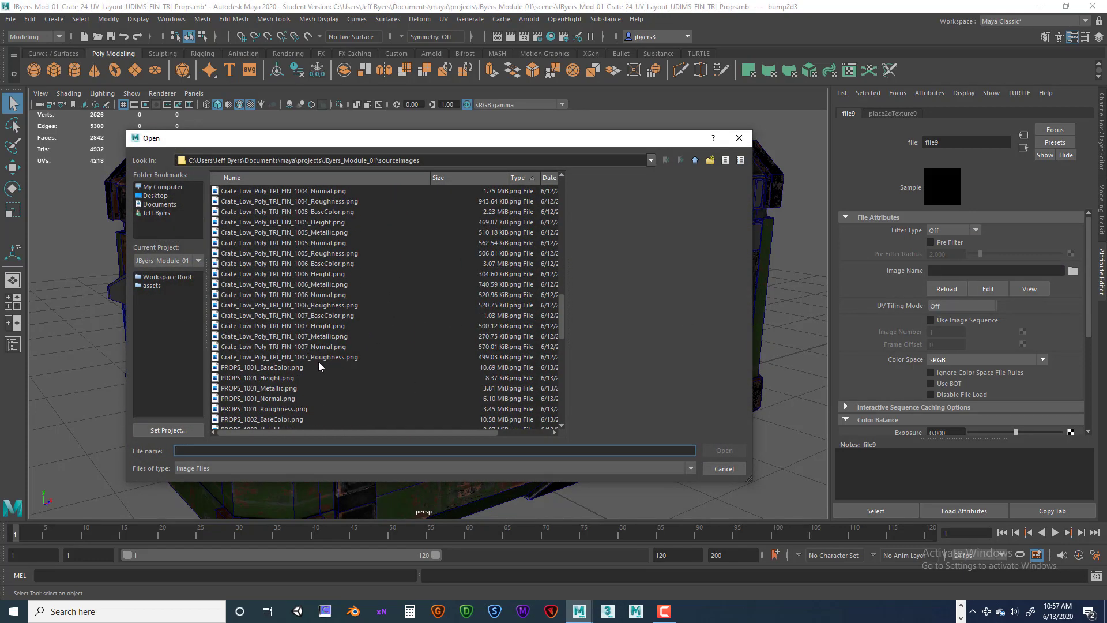
click(278, 340)
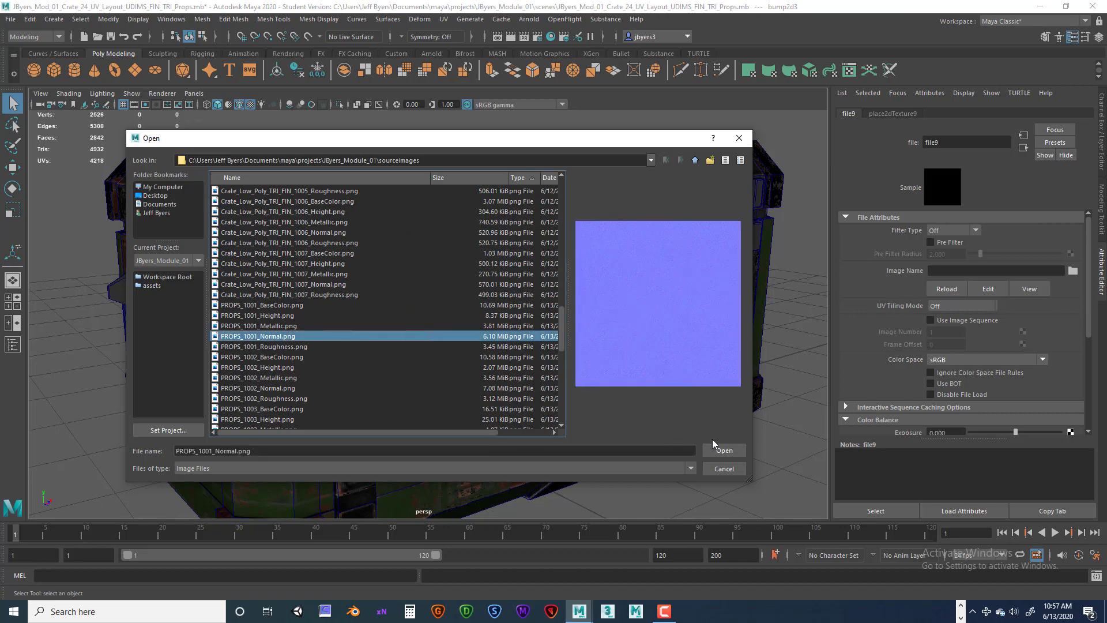
click(729, 450)
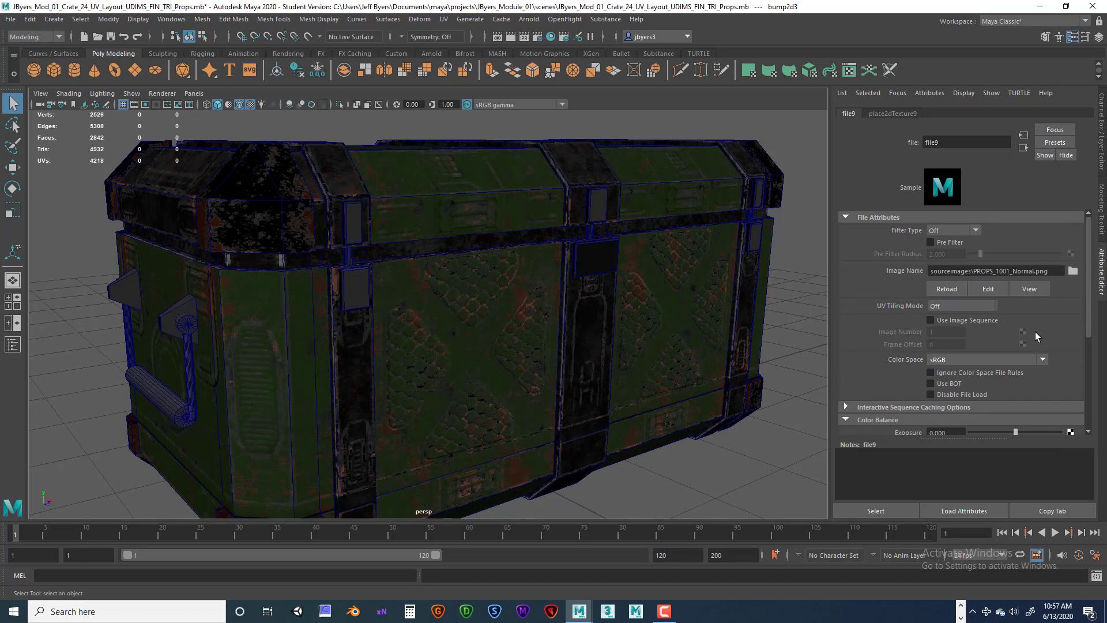
Step: Set the normal texture's color space to Raw and UV tiling mode to UDIM (Mari), and generate its preview
click(1038, 360)
click(1005, 369)
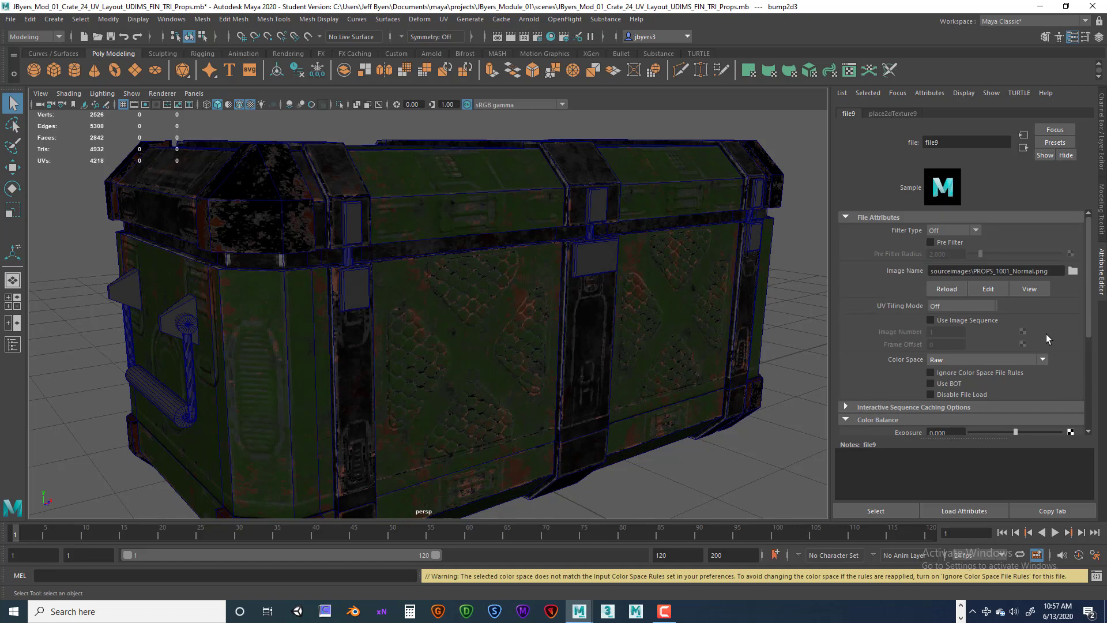
click(951, 306)
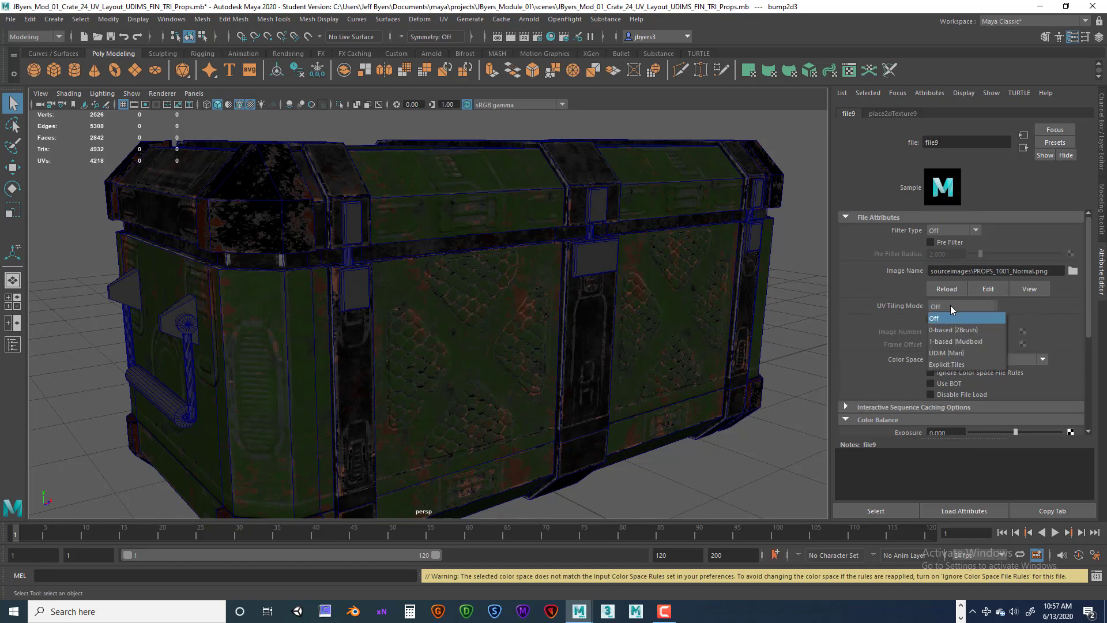
click(955, 353)
click(1031, 321)
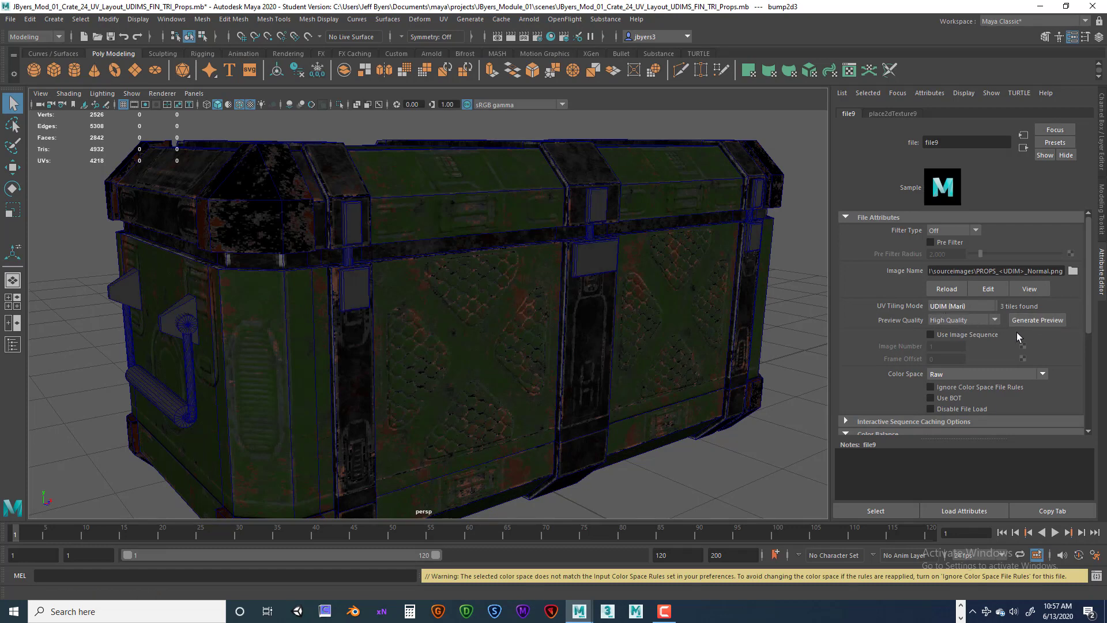
scroll(1036, 337, down, 5)
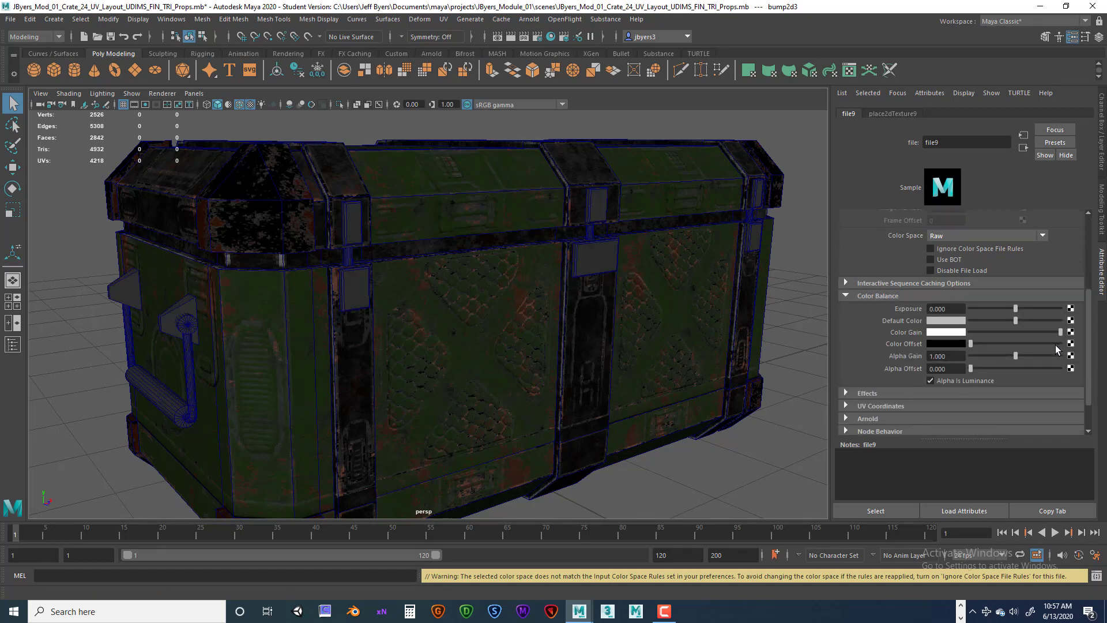
scroll(1020, 351, up, 3)
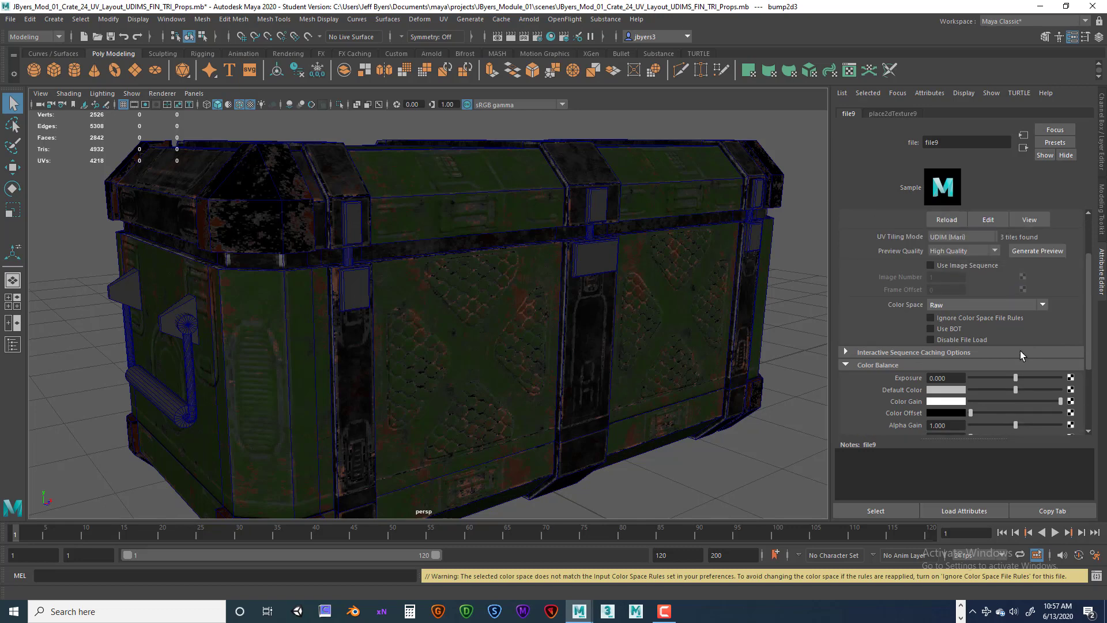
scroll(1026, 358, up, 3)
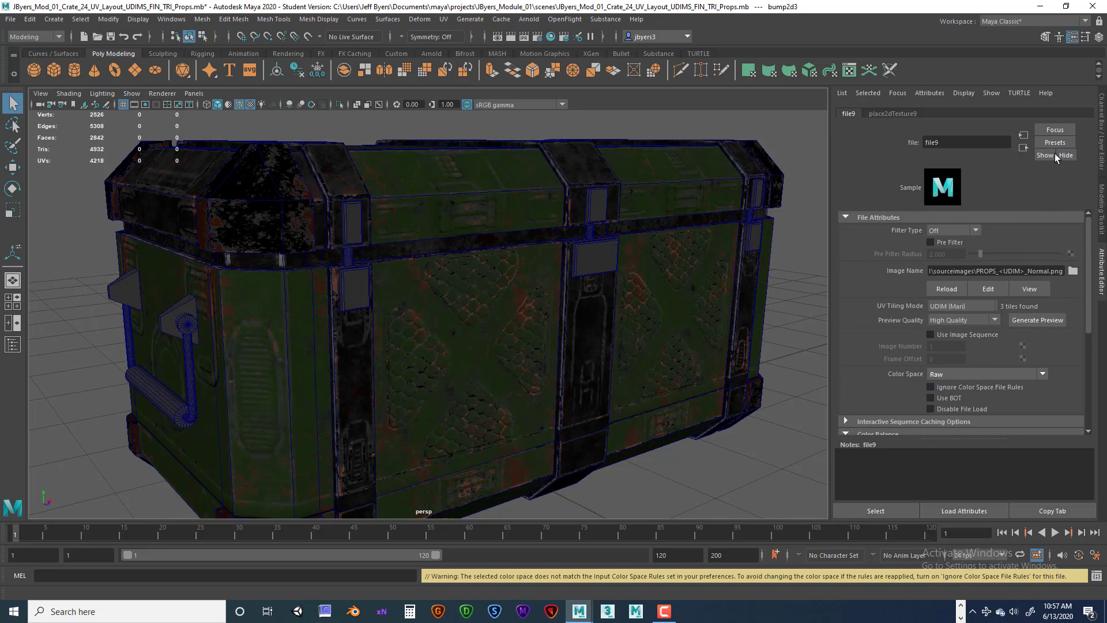
Step: Go back through the bump node to the Handle_TX material's attributes
click(1023, 148)
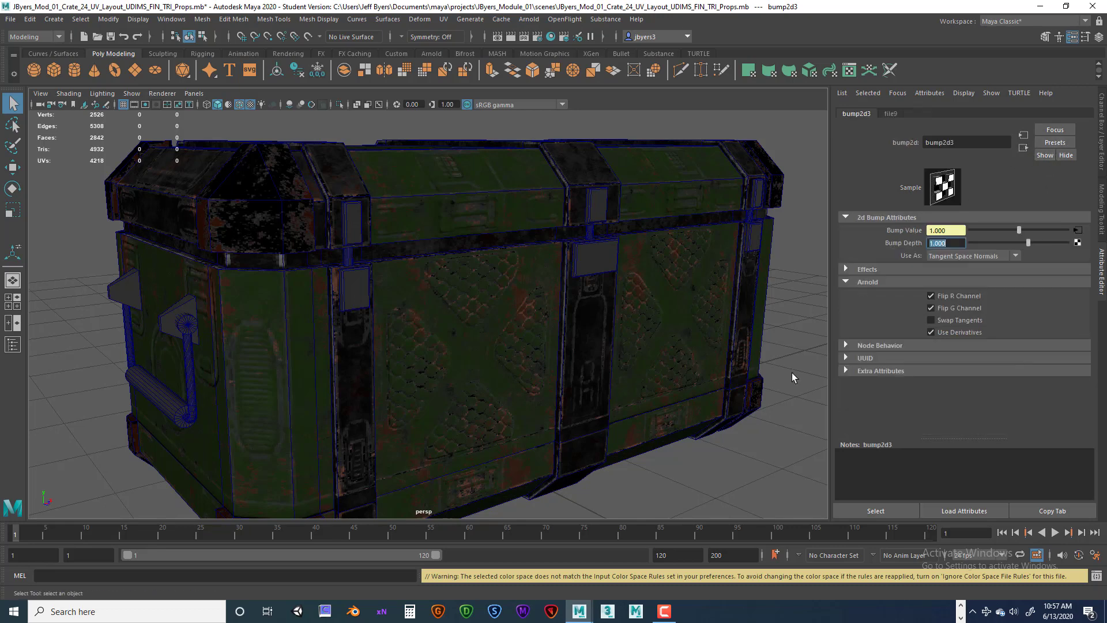
click(1024, 148)
scroll(995, 362, up, 5)
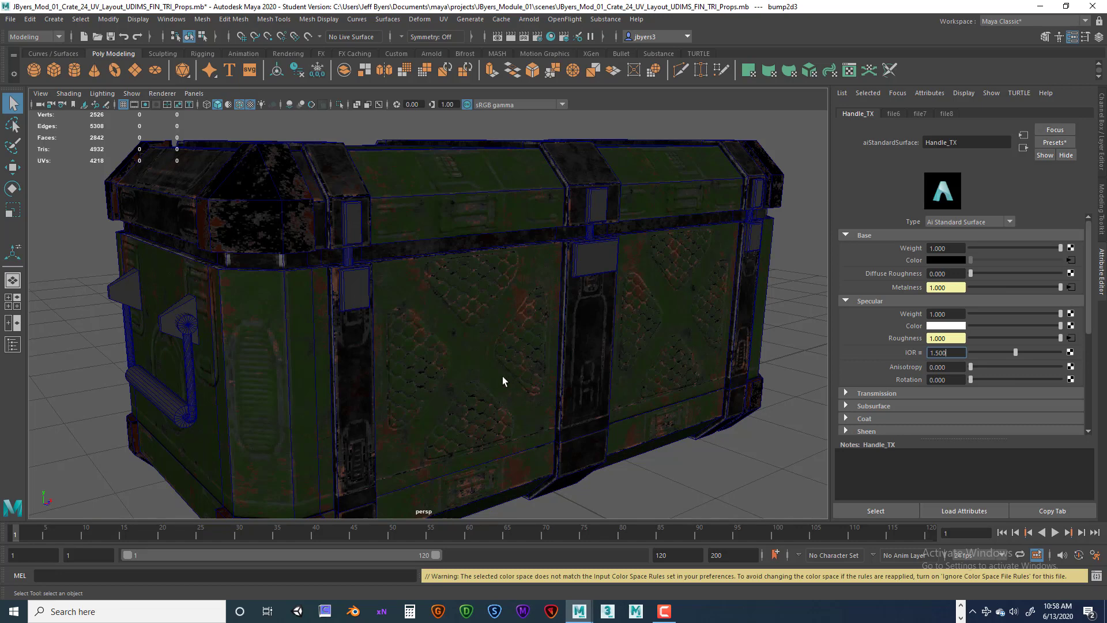
Step: Regenerate all UV tile preview textures from the enlarged Viewport 2.0 hardware renderer settings
scroll(501, 375, down, 5)
scroll(496, 375, up, 8)
alt+drag(487, 348, 531, 401)
scroll(588, 379, down, 6)
alt+right_drag(531, 400, 554, 411)
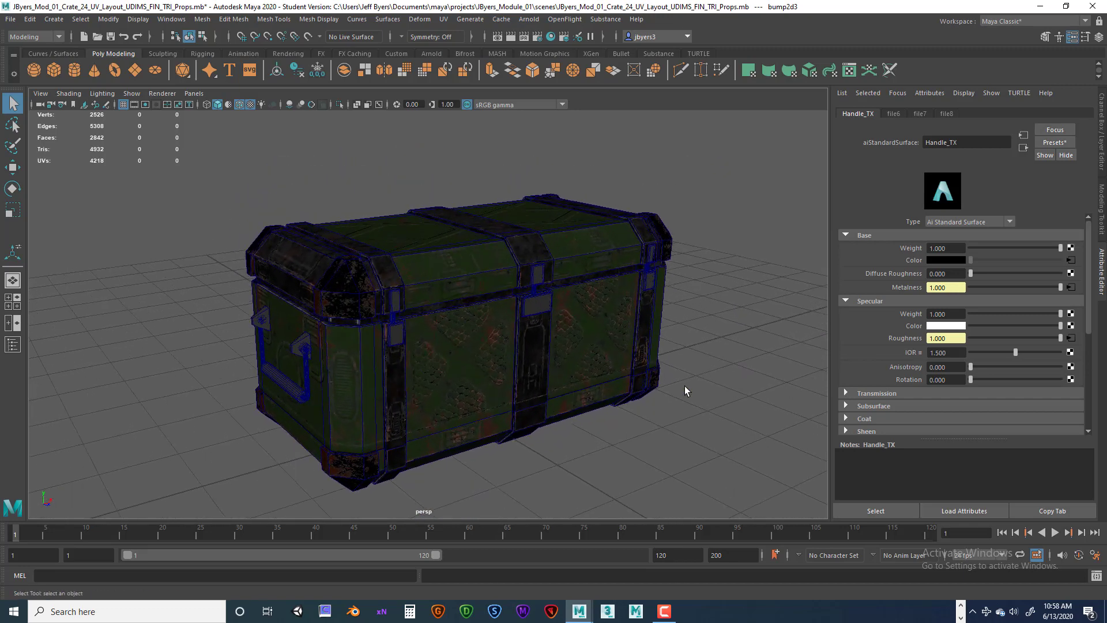
alt+drag(691, 254, 675, 244)
click(162, 93)
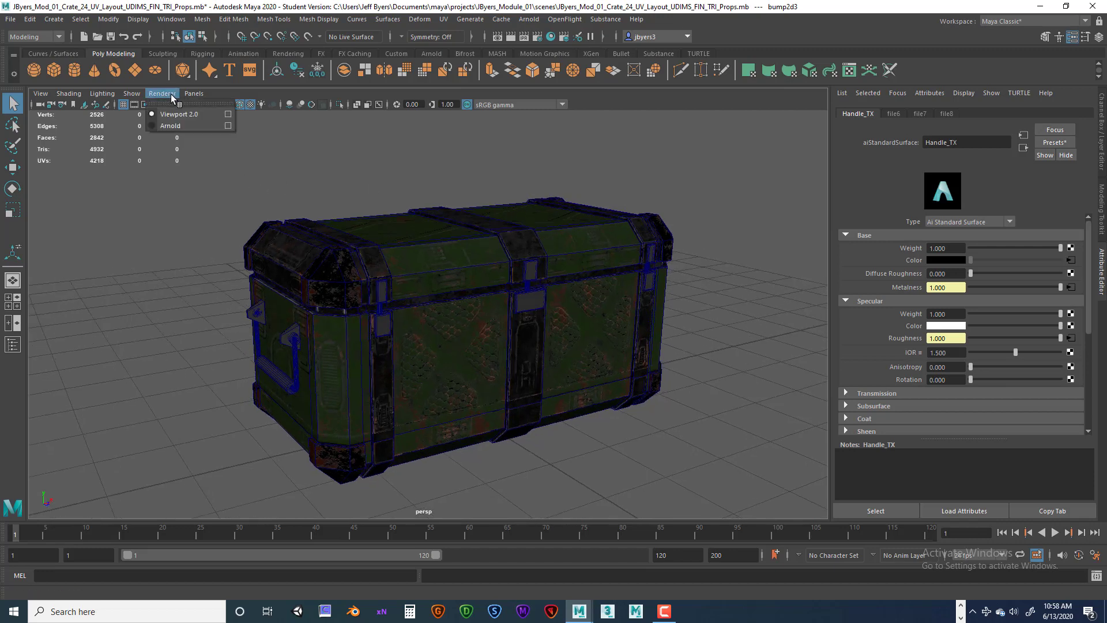
click(228, 113)
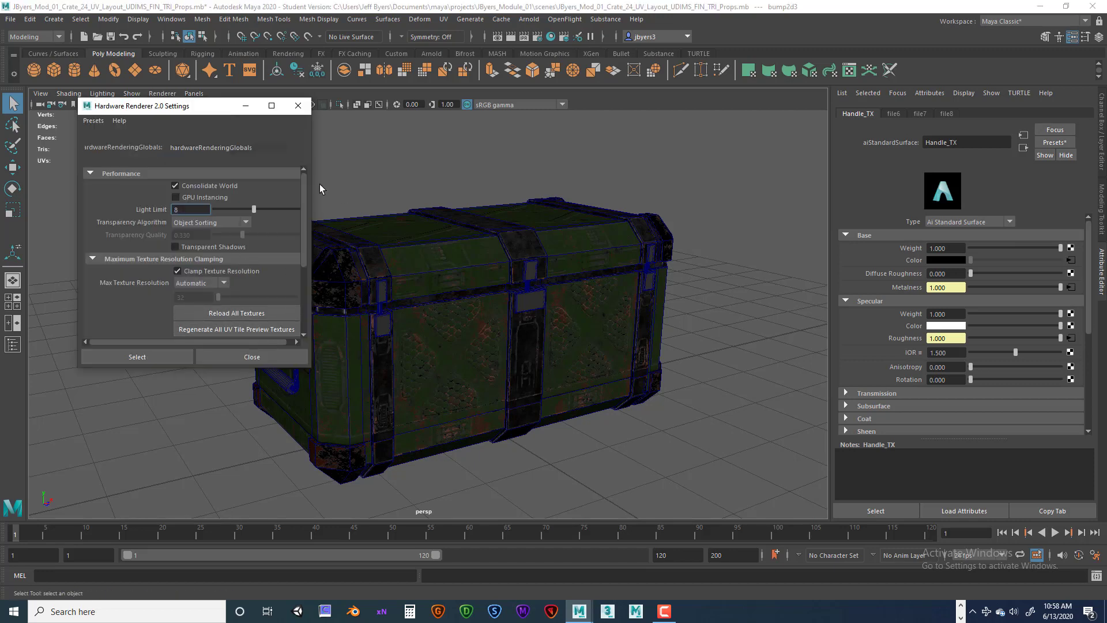
drag(313, 181, 367, 181)
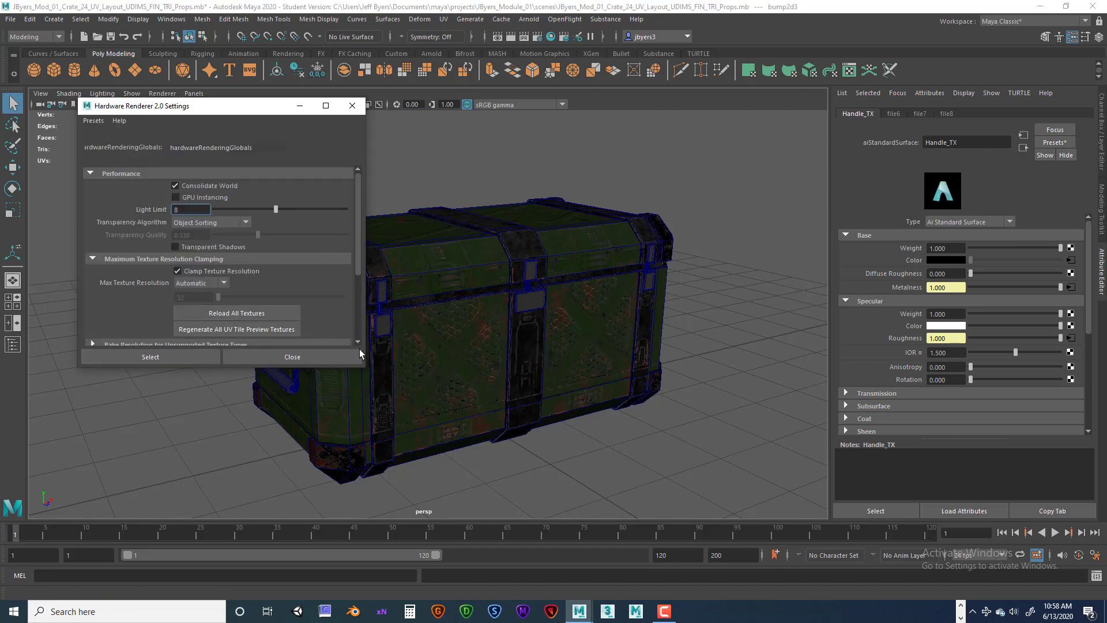
drag(366, 367, 372, 424)
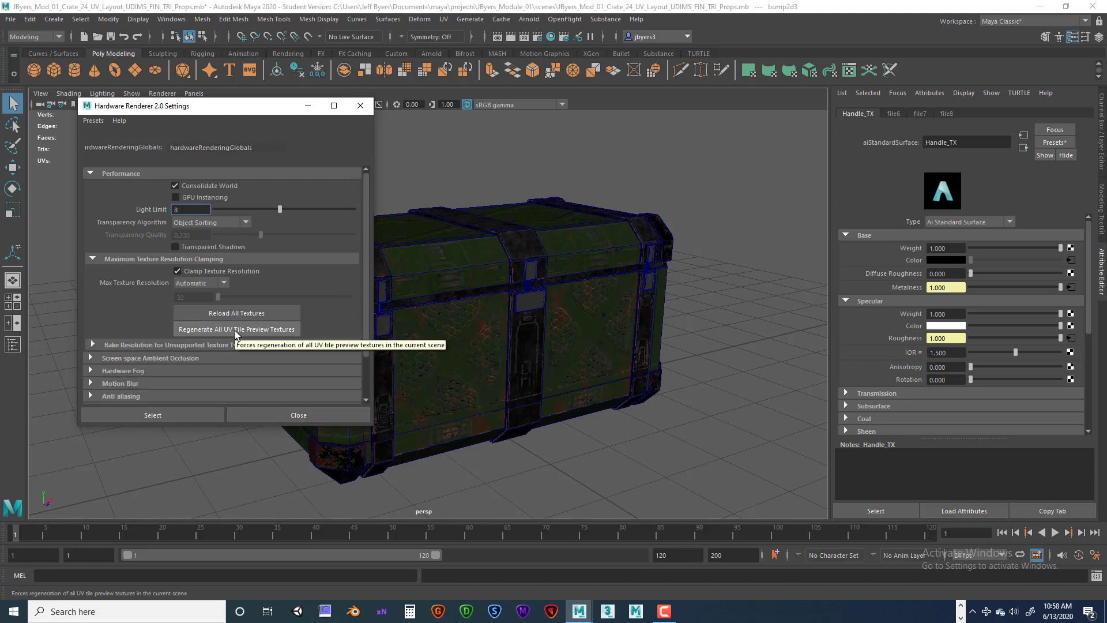
click(241, 331)
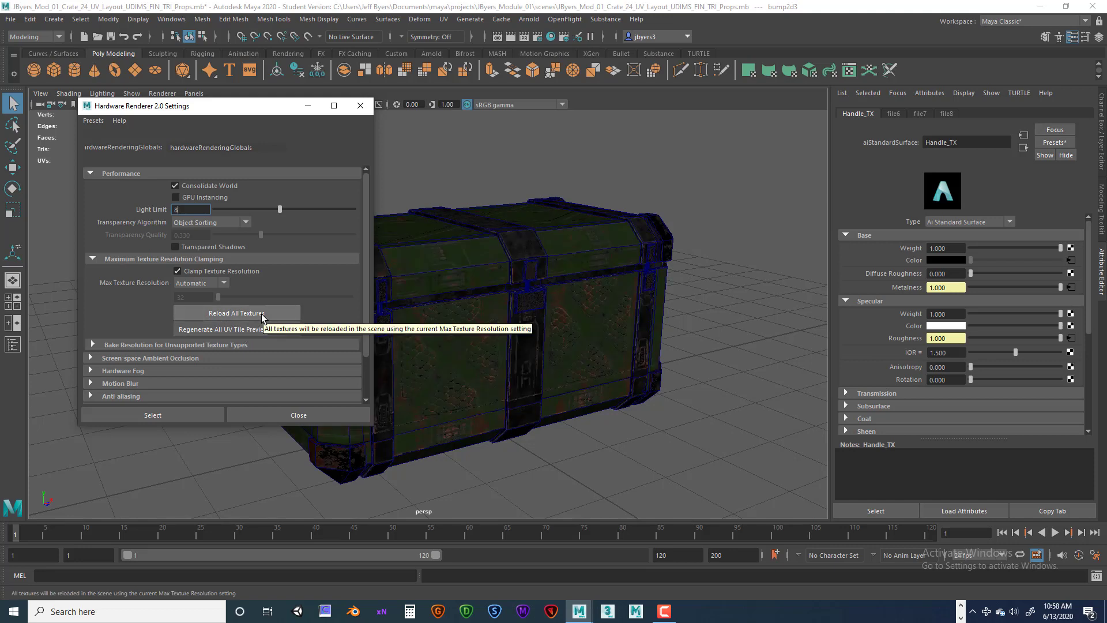
Step: Reload all textures, regenerate the UV tile previews once more, and close the hardware renderer settings
click(261, 315)
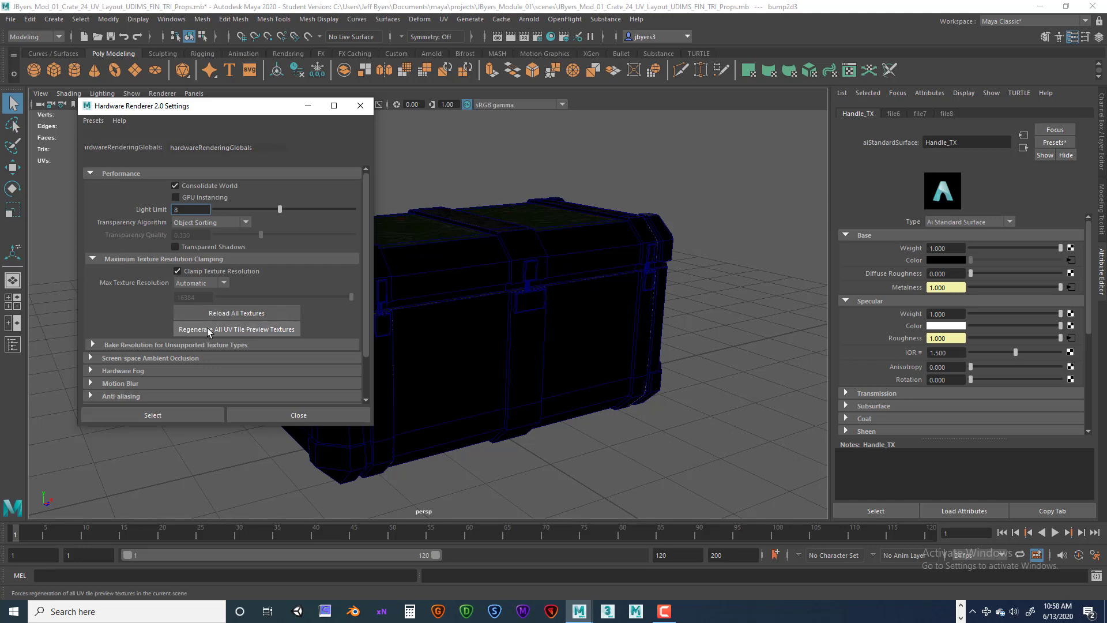
click(265, 330)
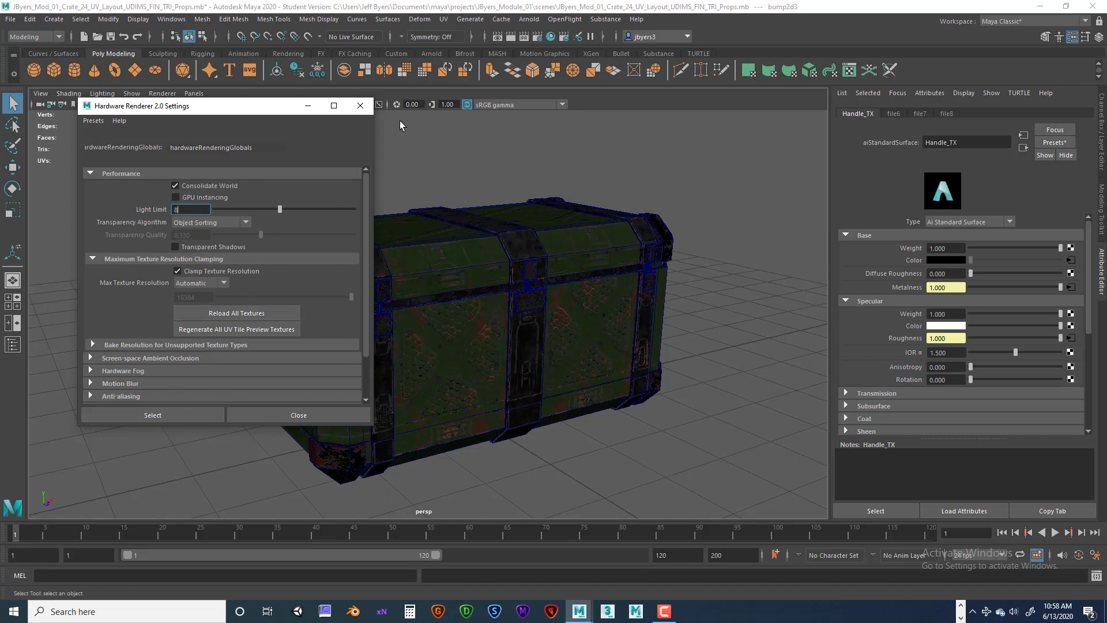
click(360, 105)
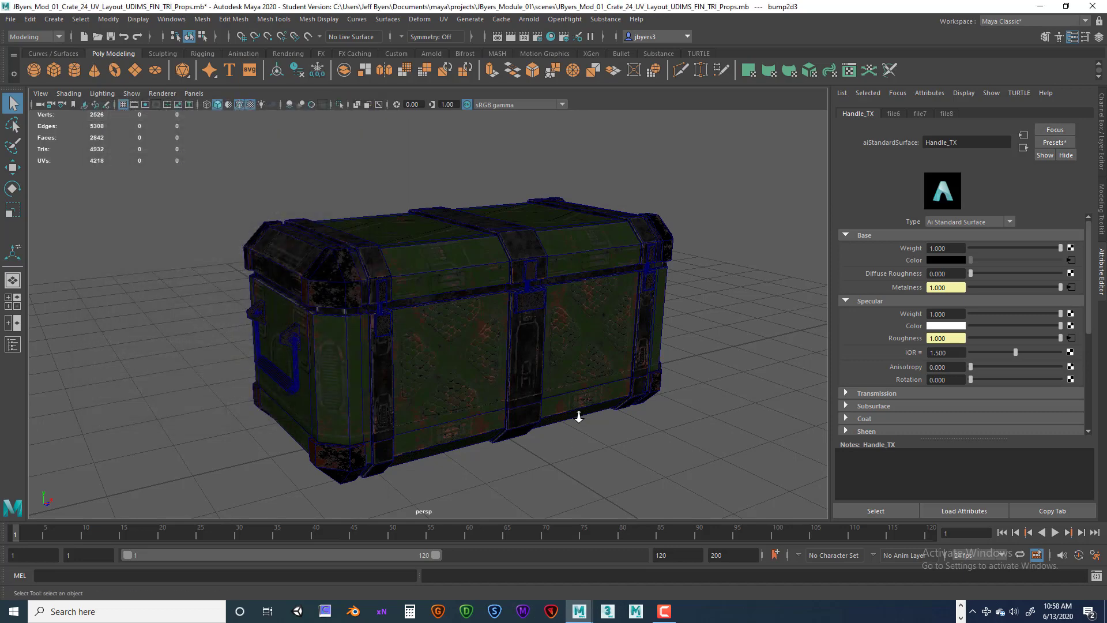
Step: Turn off the wireframe overlay on the shaded crate and inspect the textured side handle up close
alt+right_drag(579, 416, 759, 445)
alt+drag(759, 445, 594, 403)
alt+right_drag(593, 403, 522, 371)
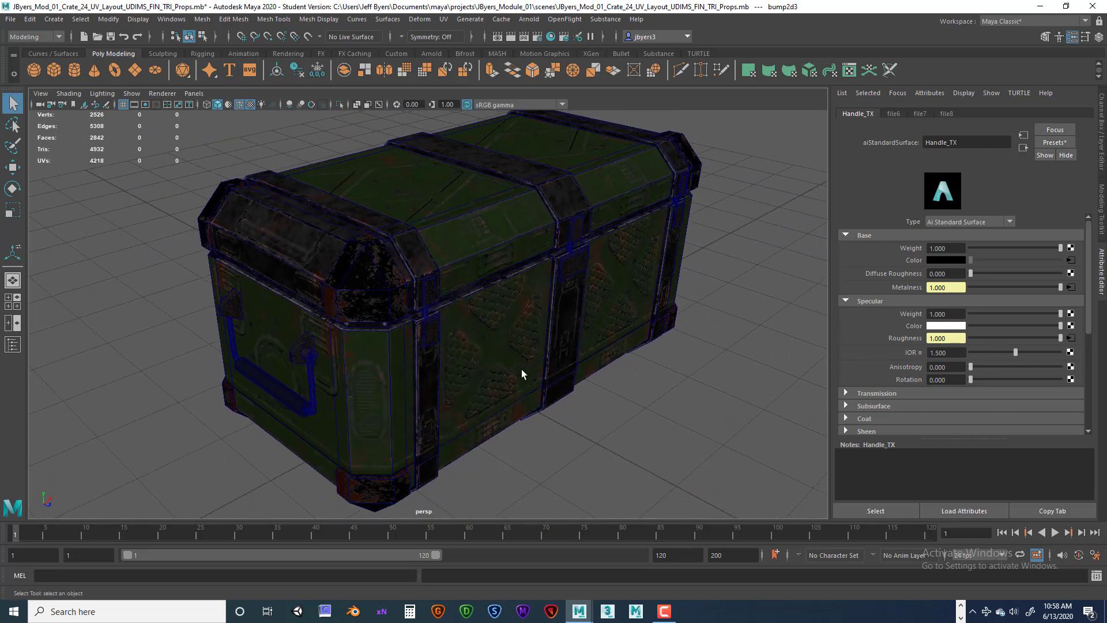
click(239, 108)
scroll(502, 416, up, 8)
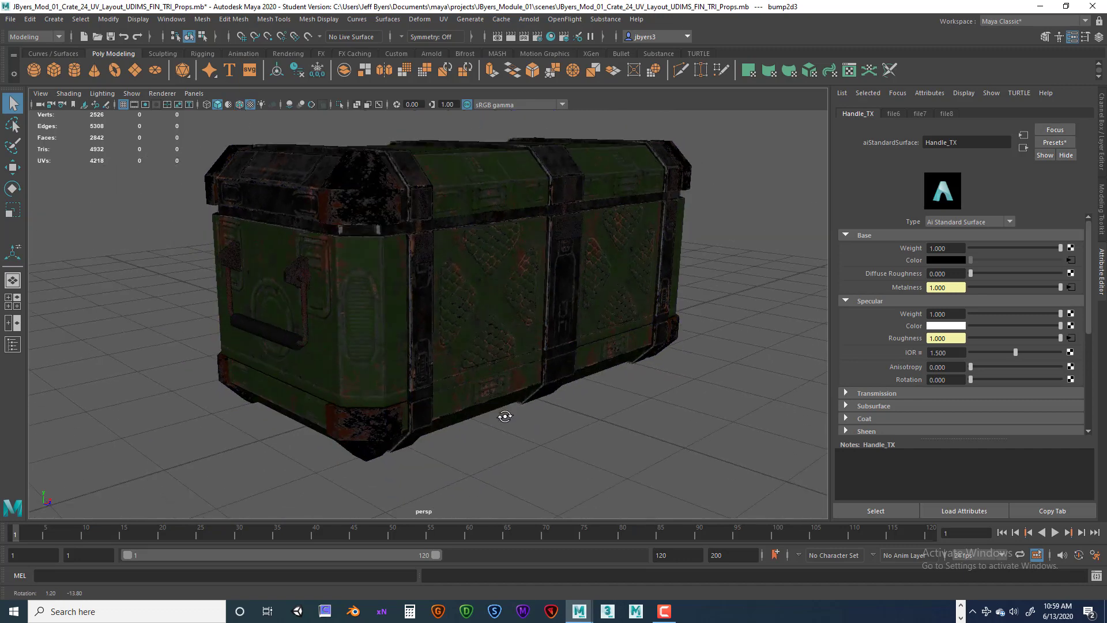
alt+right_drag(315, 377, 425, 359)
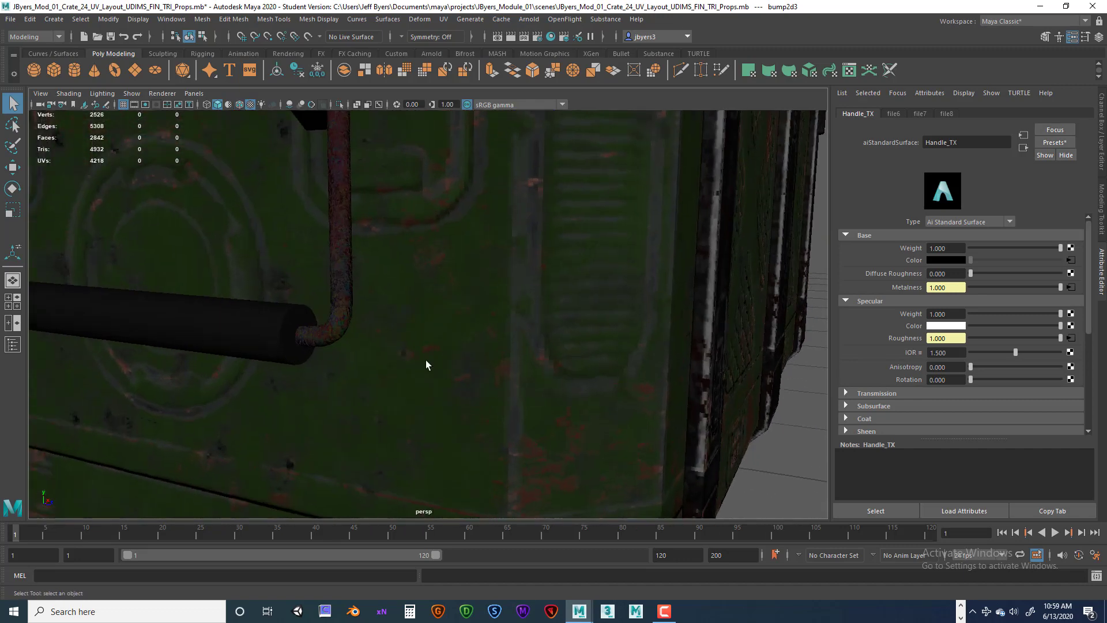
Step: Examine the textured crate from several angles, including the handle end, the lid and the long side
alt+drag(334, 349, 422, 353)
scroll(422, 354, down, 5)
alt+right_drag(432, 366, 477, 333)
scroll(475, 332, down, 4)
alt+drag(472, 331, 554, 363)
alt+right_drag(554, 363, 529, 364)
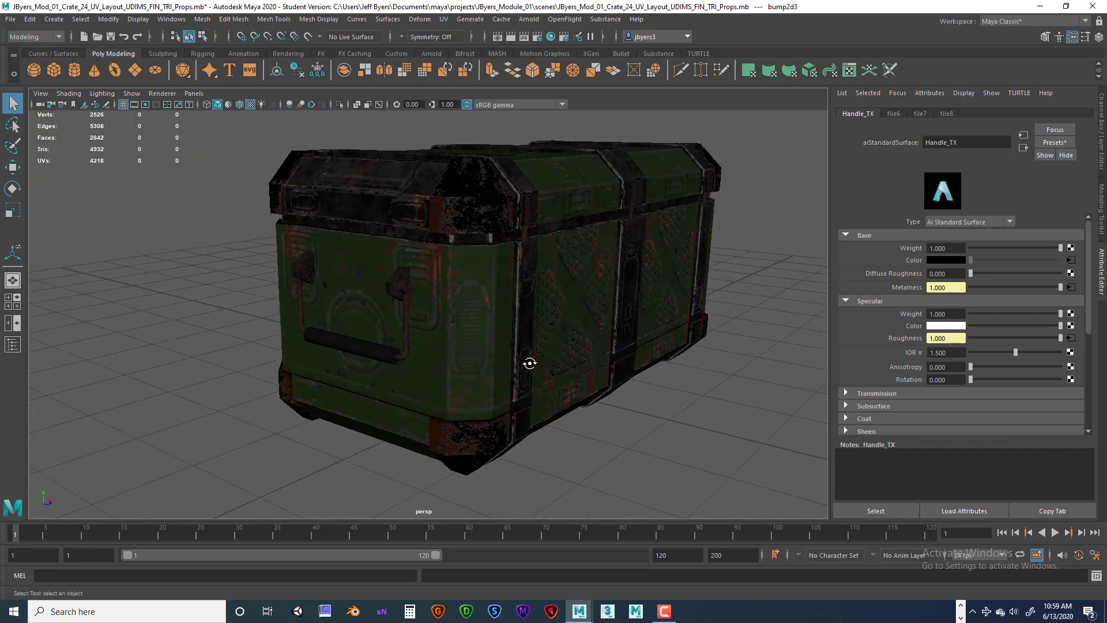
alt+drag(529, 364, 444, 356)
alt+right_drag(501, 359, 477, 391)
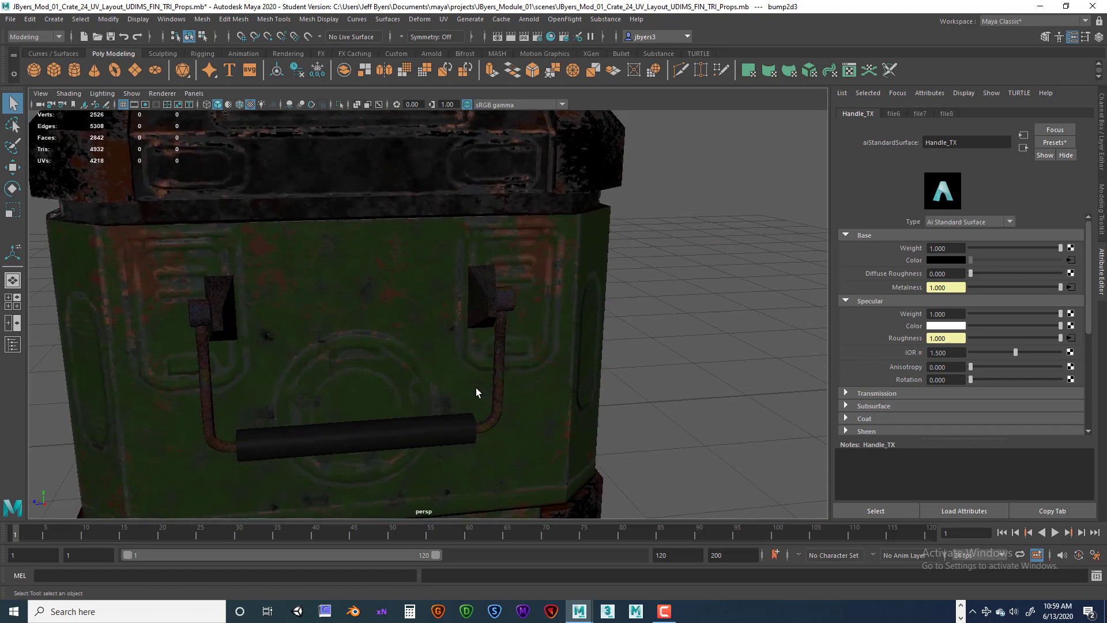
alt+drag(477, 391, 517, 381)
alt+right_drag(521, 388, 362, 384)
alt+drag(361, 384, 656, 390)
alt+drag(563, 402, 507, 415)
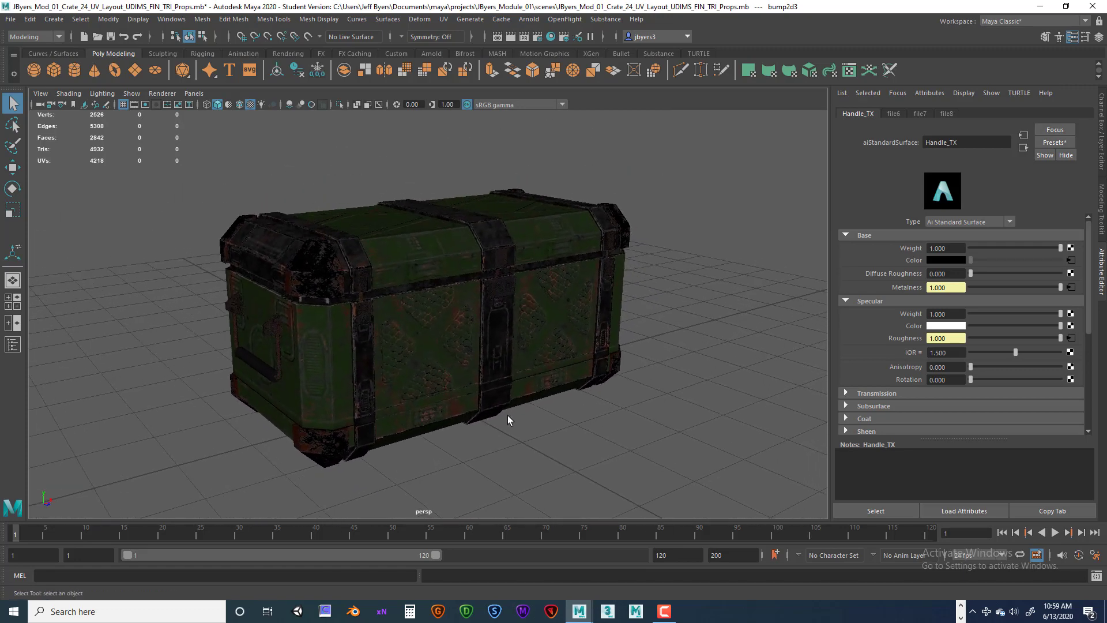
scroll(507, 408, up, 2)
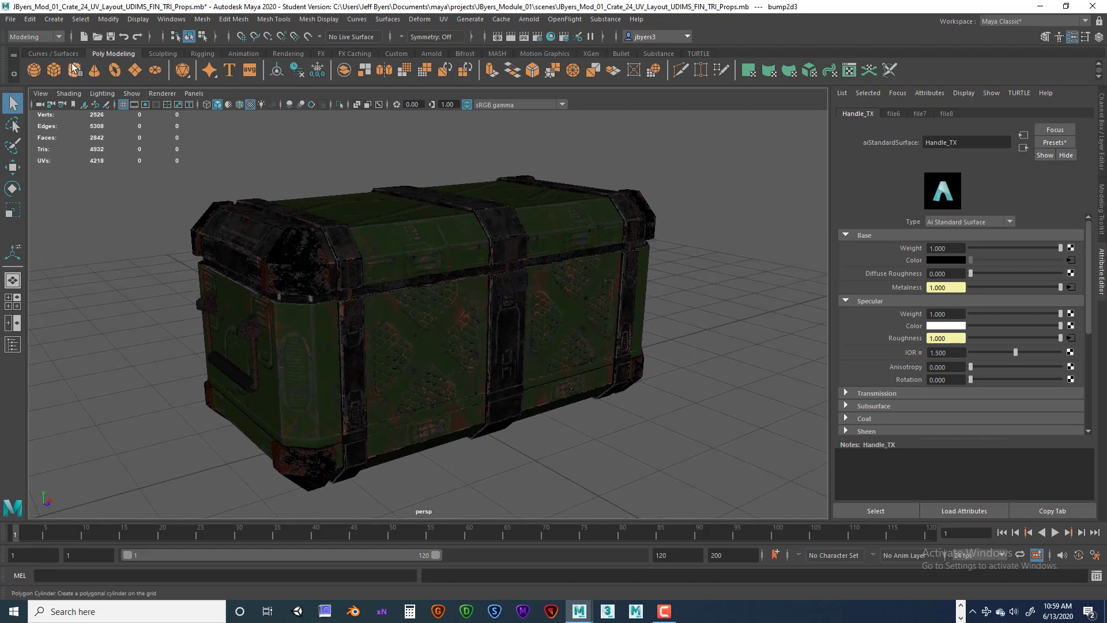
Step: Save the scene under a new file name with version number 27 and the suffix _Completed
click(11, 19)
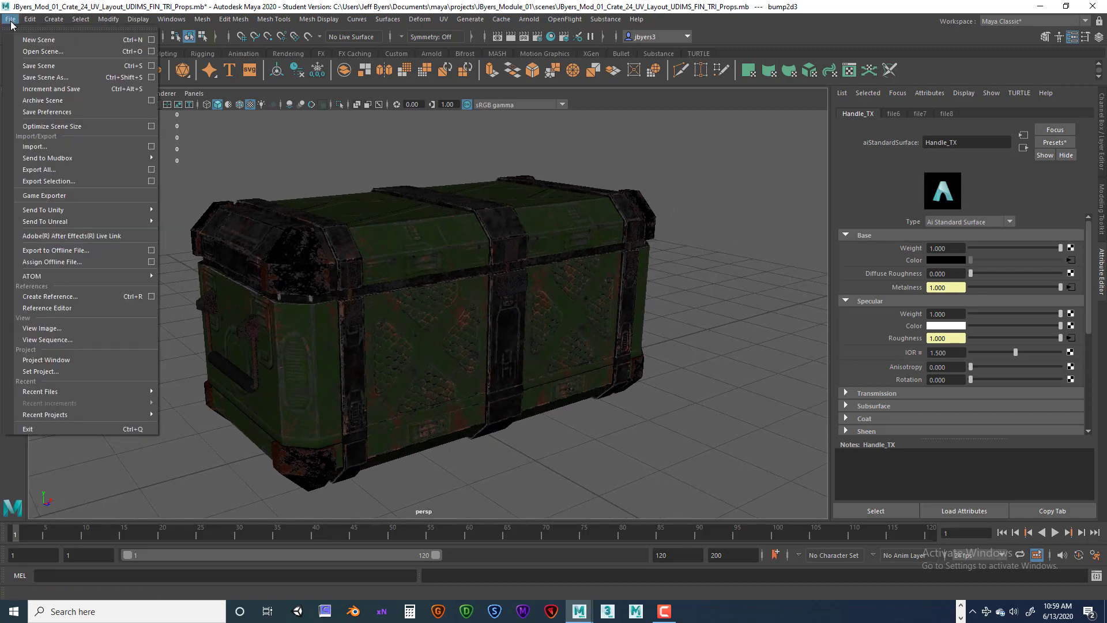
click(37, 77)
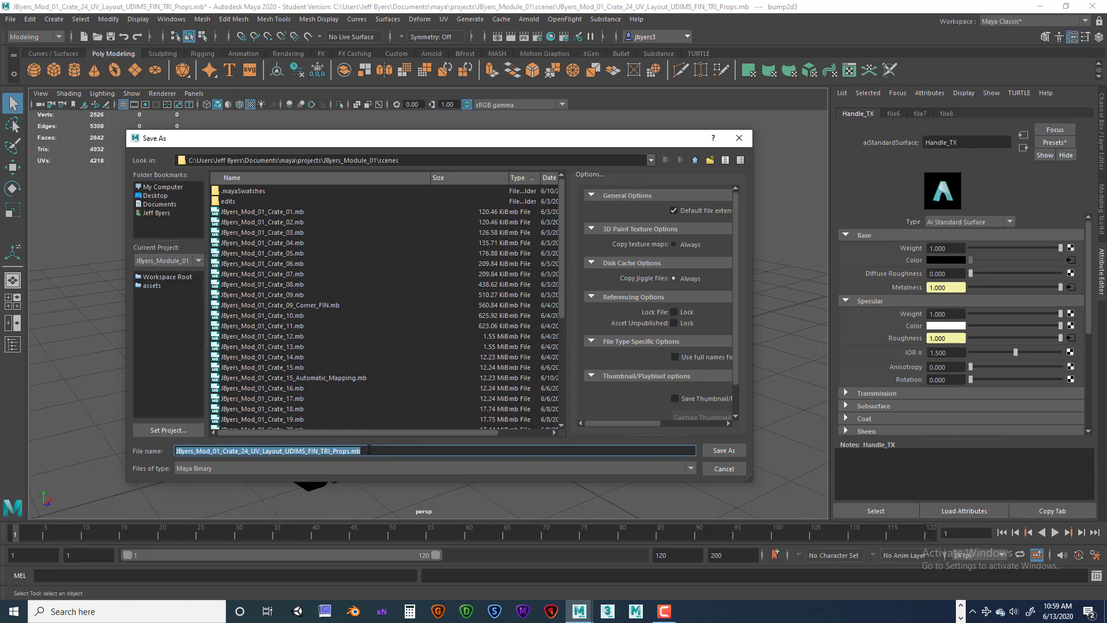
click(368, 450)
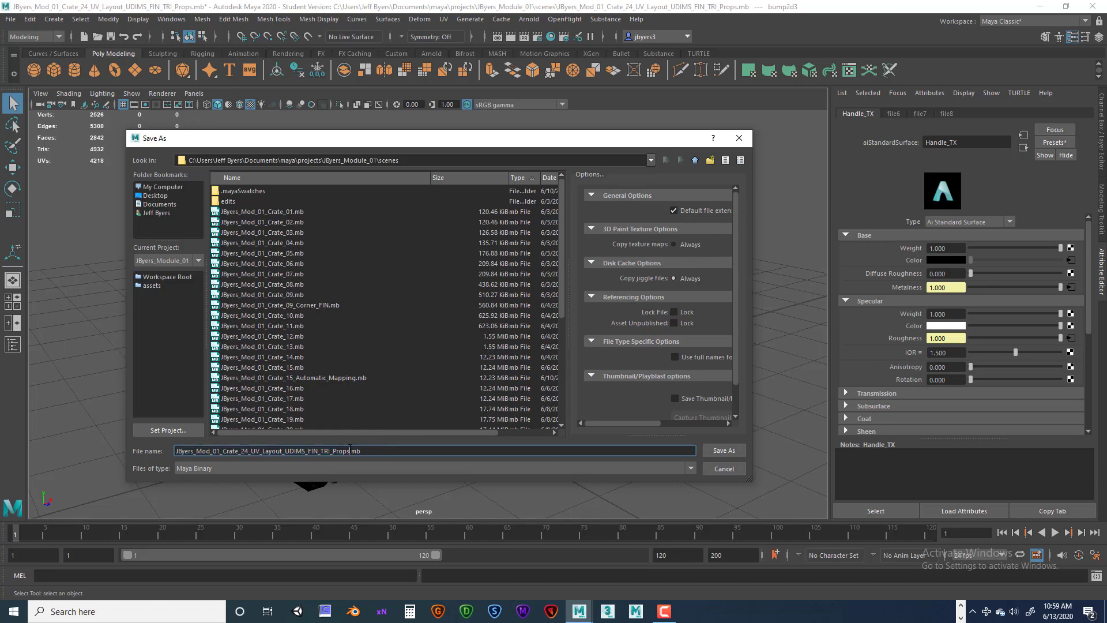
drag(350, 450, 382, 452)
text(_Completed)
scroll(276, 425, down, 6)
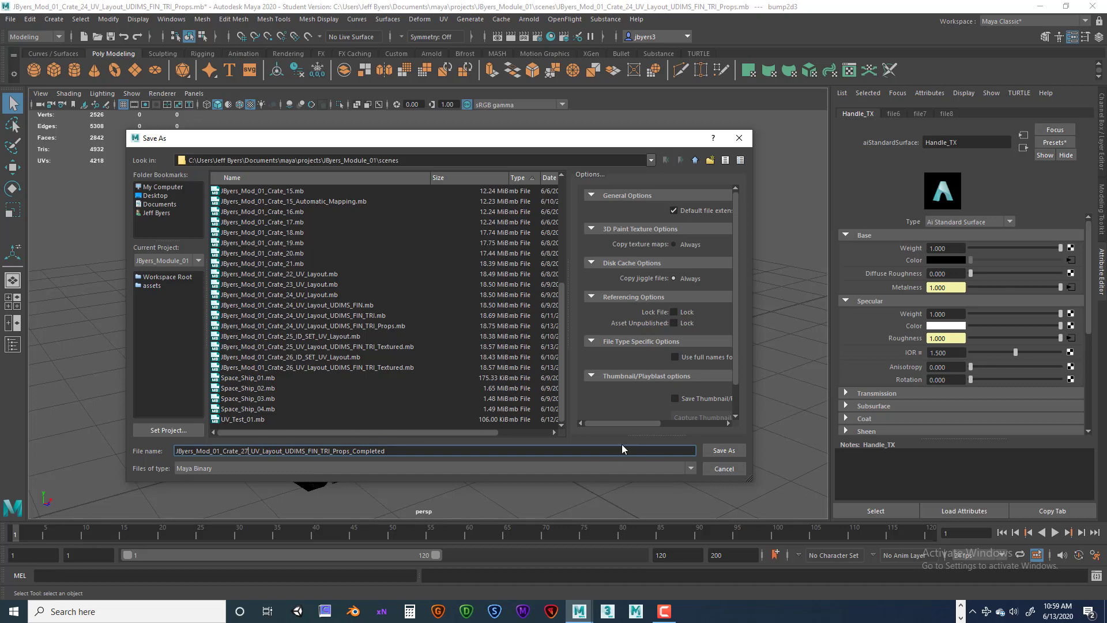
click(724, 450)
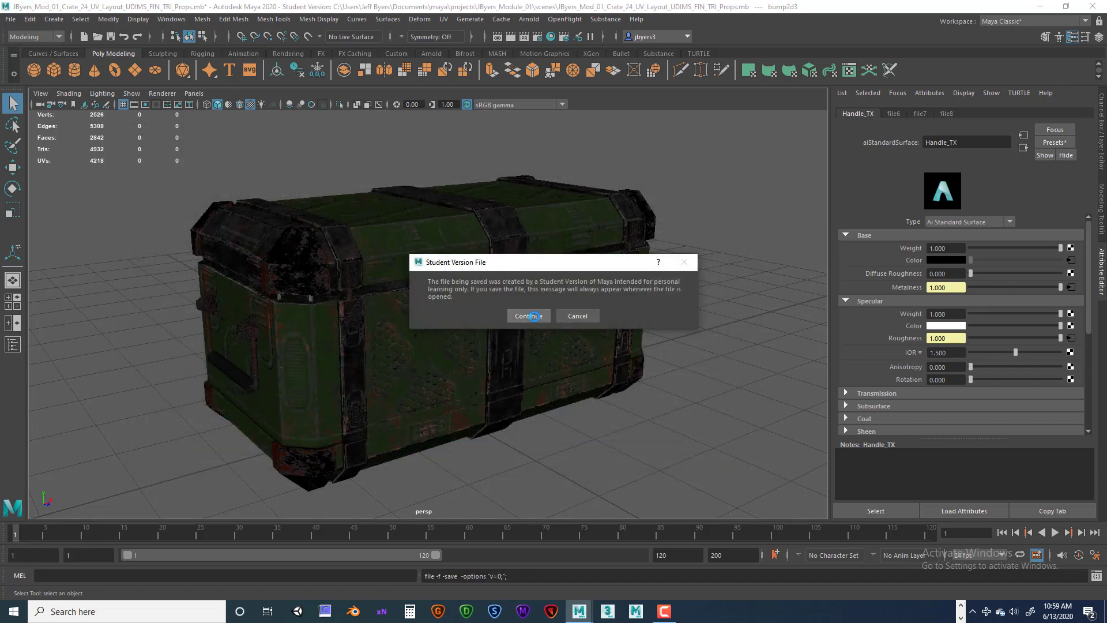
click(529, 316)
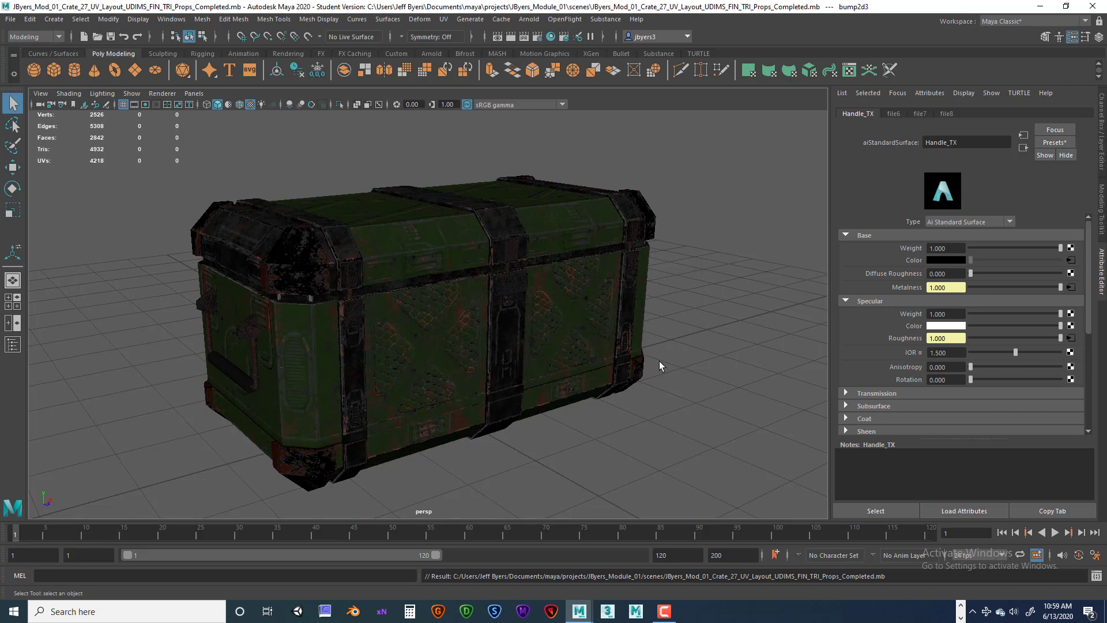
Step: Create a polygon plane beneath the crate and scale it up uniformly as a floor extending past the crate on all sides
alt+drag(659, 367, 563, 370)
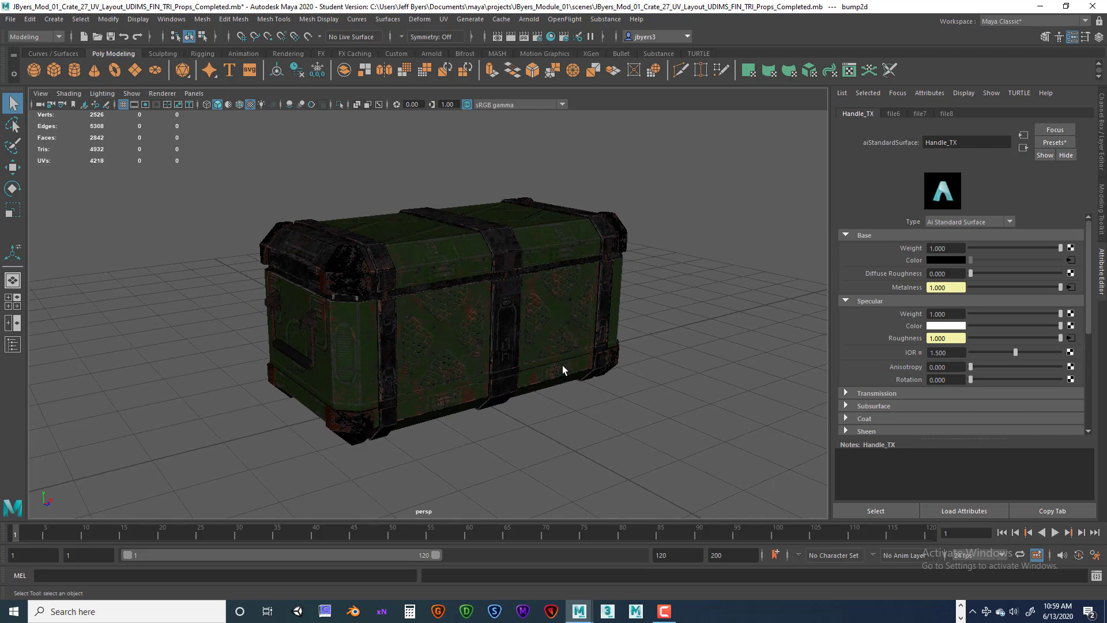
scroll(569, 383, down, 2)
alt+drag(569, 383, 585, 405)
alt+middle_drag(600, 398, 573, 363)
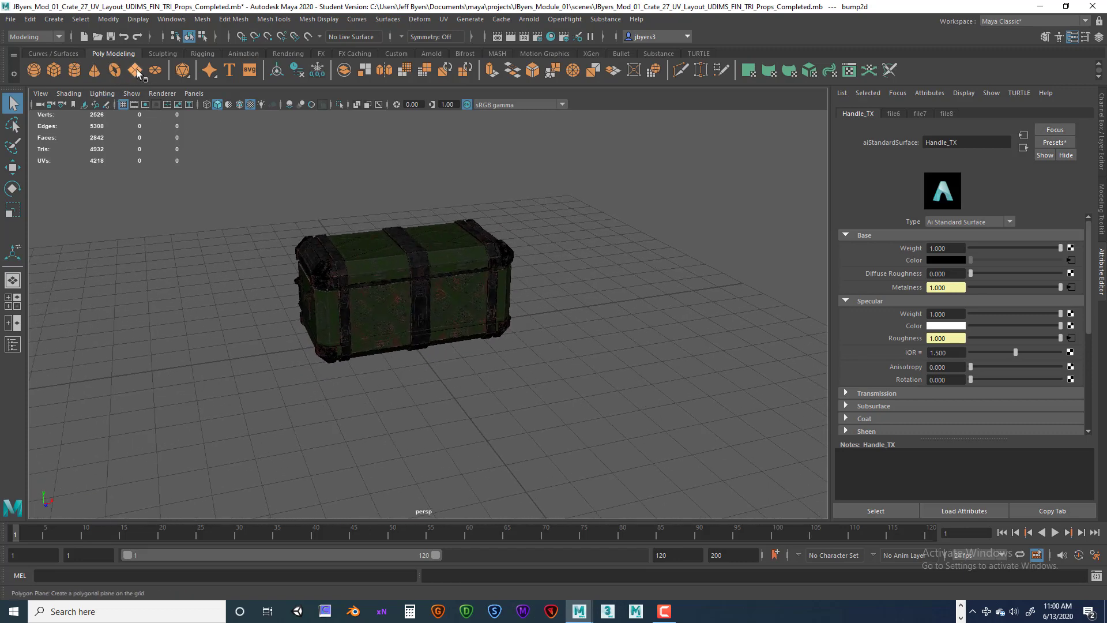
shift+right_drag(378, 310, 472, 392)
key(r)
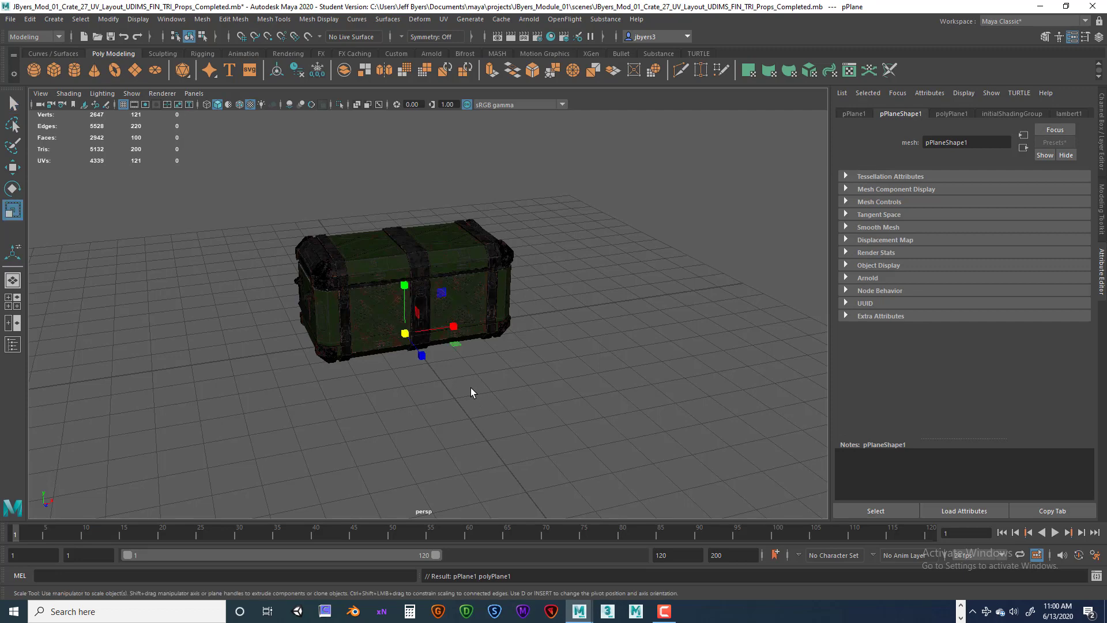
drag(431, 339, 776, 336)
drag(408, 339, 537, 390)
alt+right_drag(537, 390, 437, 398)
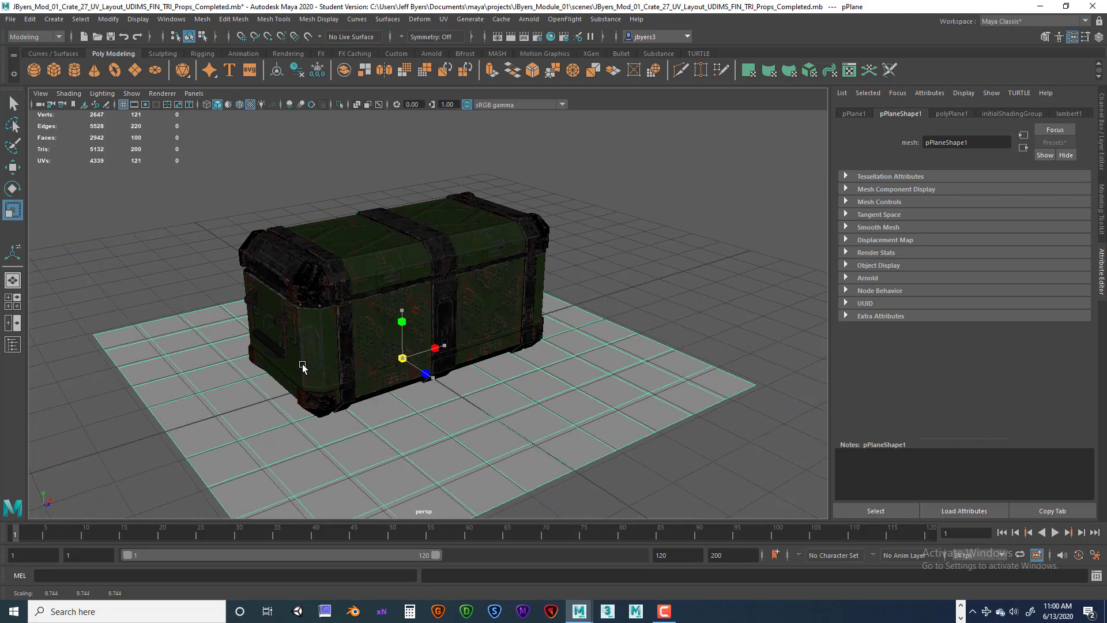
Step: Set the base color of the floor plane's Arnold standard surface to a muted teal with hue 180, saturation 0.814 and value 0.317
alt+drag(304, 363, 459, 379)
alt+right_drag(460, 379, 549, 375)
alt+drag(548, 374, 225, 450)
alt+right_drag(470, 295, 682, 330)
alt+drag(681, 330, 624, 345)
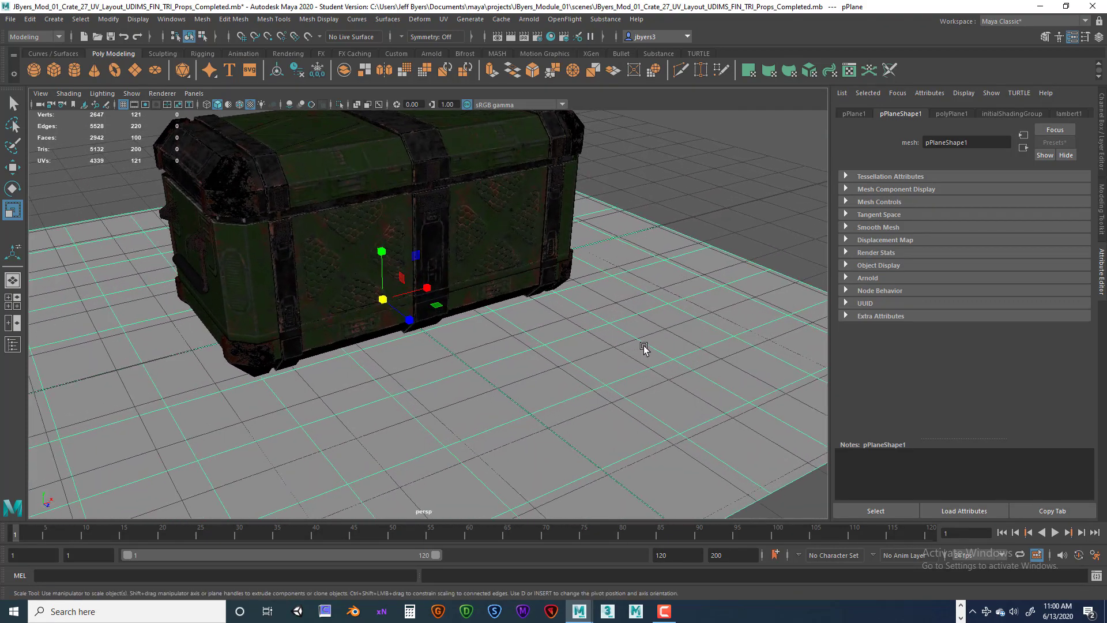
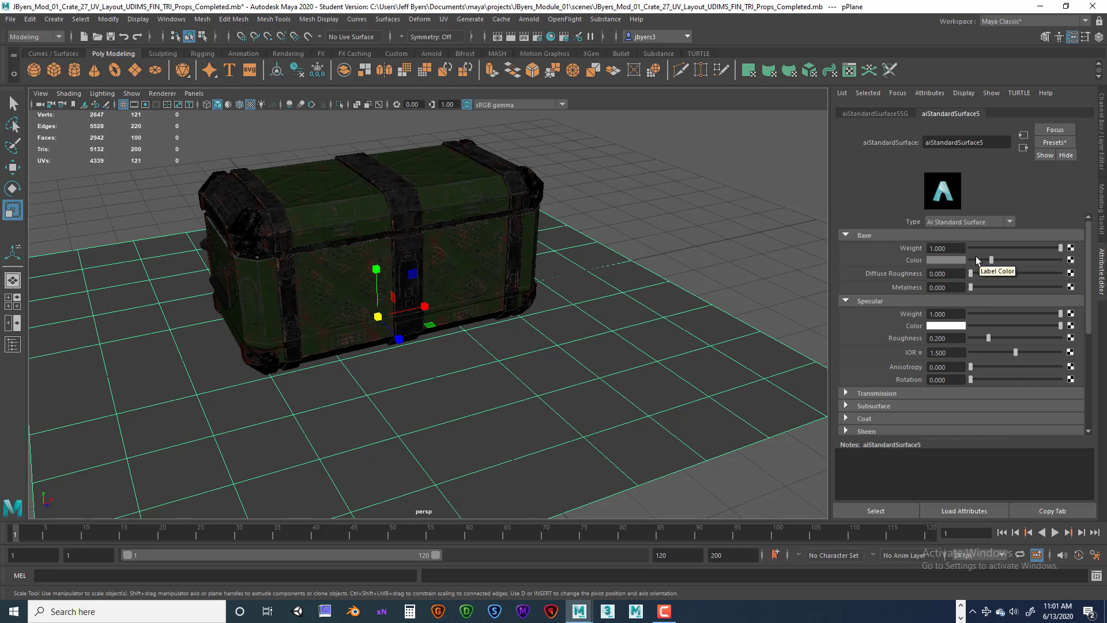
click(962, 259)
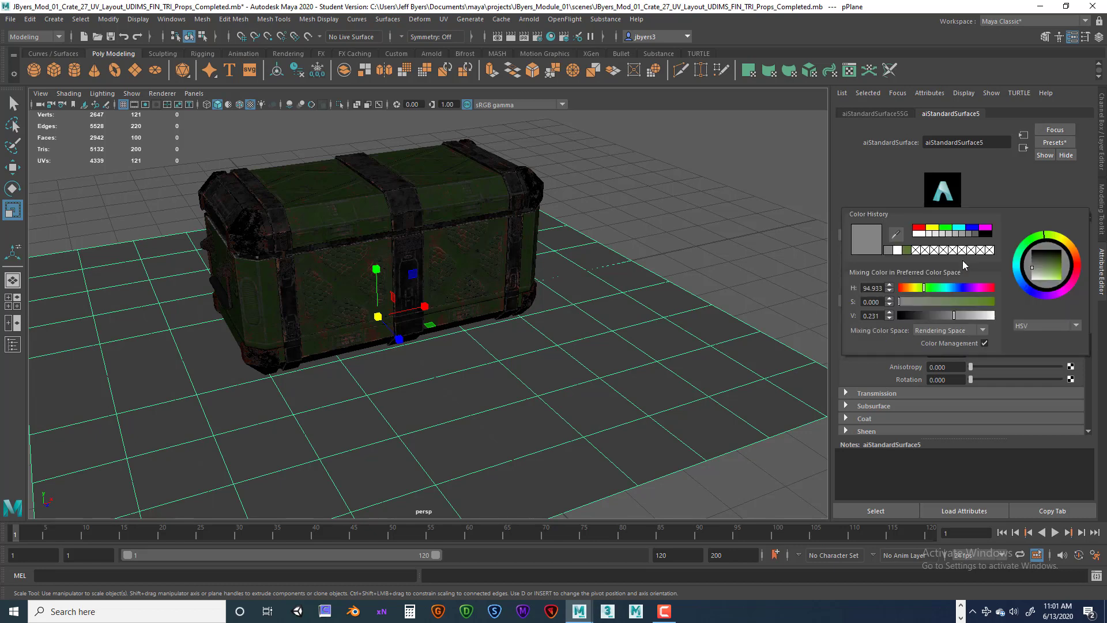
click(960, 228)
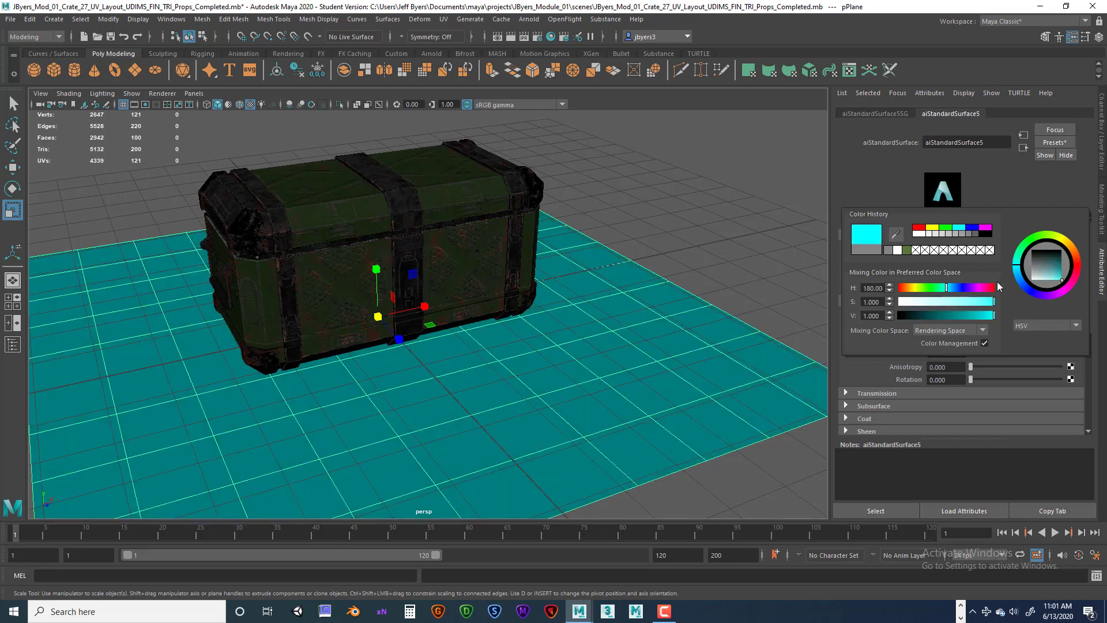
click(962, 302)
click(962, 316)
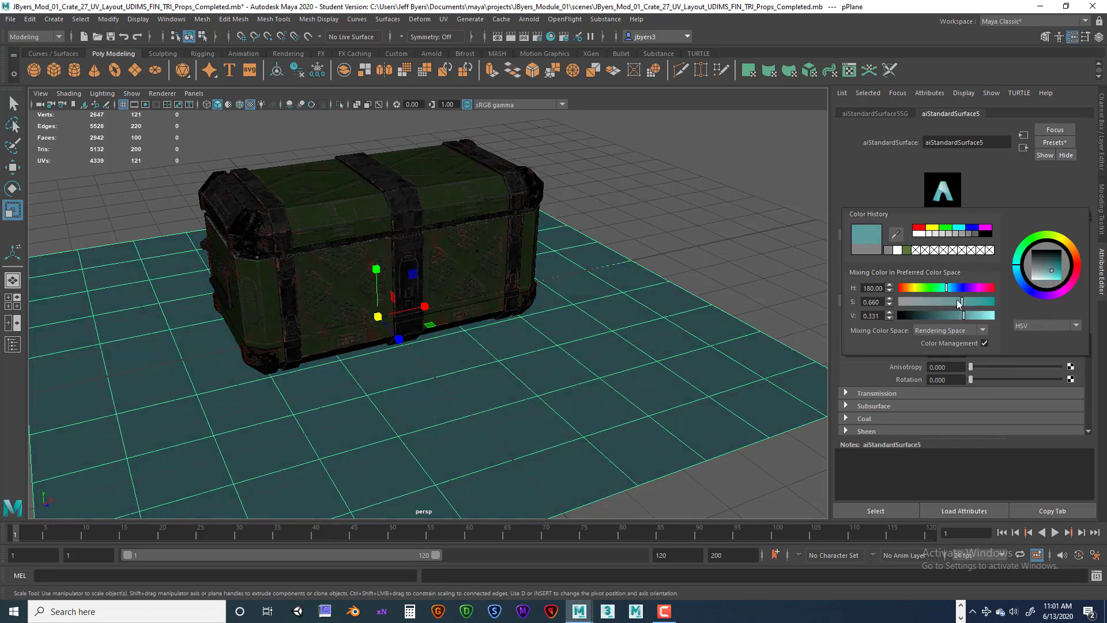
click(951, 302)
drag(1046, 267, 1044, 271)
drag(983, 302, 962, 319)
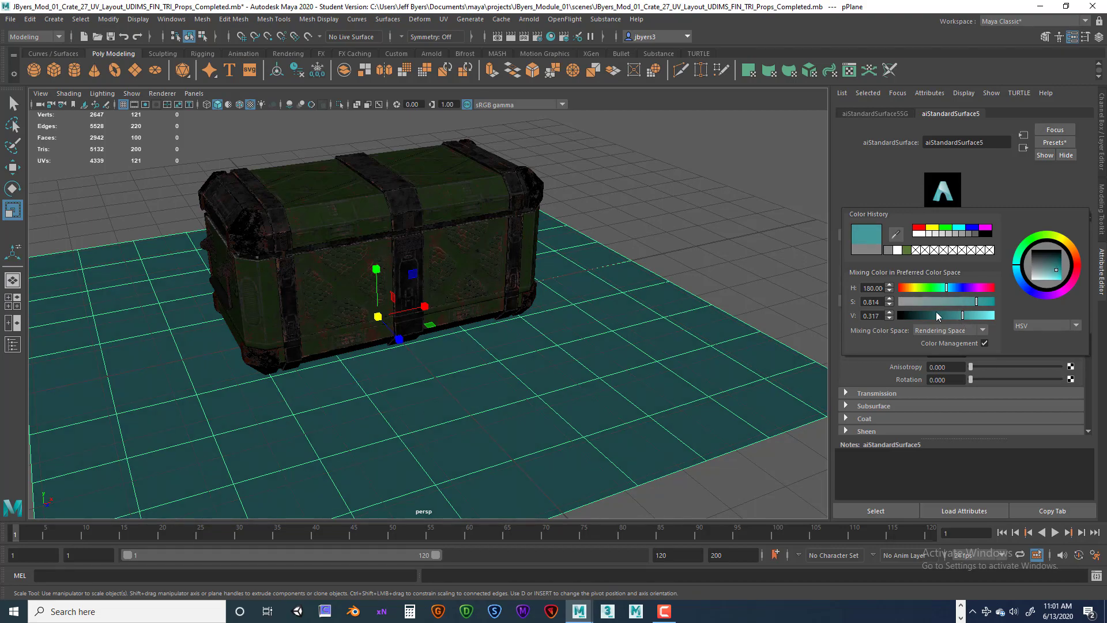
Step: Select the floor plane and rename its Arnold standard surface material to Floor_TX
mouse_move(611, 320)
alt+mouse_down()
mouse_move(526, 327)
mouse_move(610, 323)
mouse_move(656, 272)
mouse_move(594, 326)
mouse_move(601, 299)
mouse_move(604, 323)
alt+mouse_up()
click(604, 323)
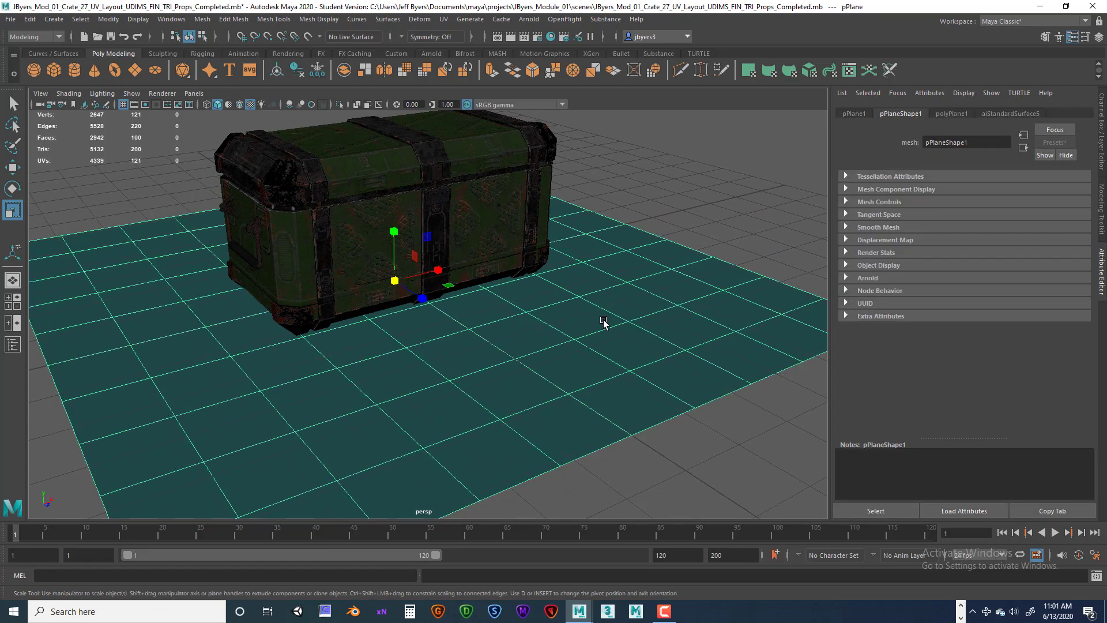
click(998, 113)
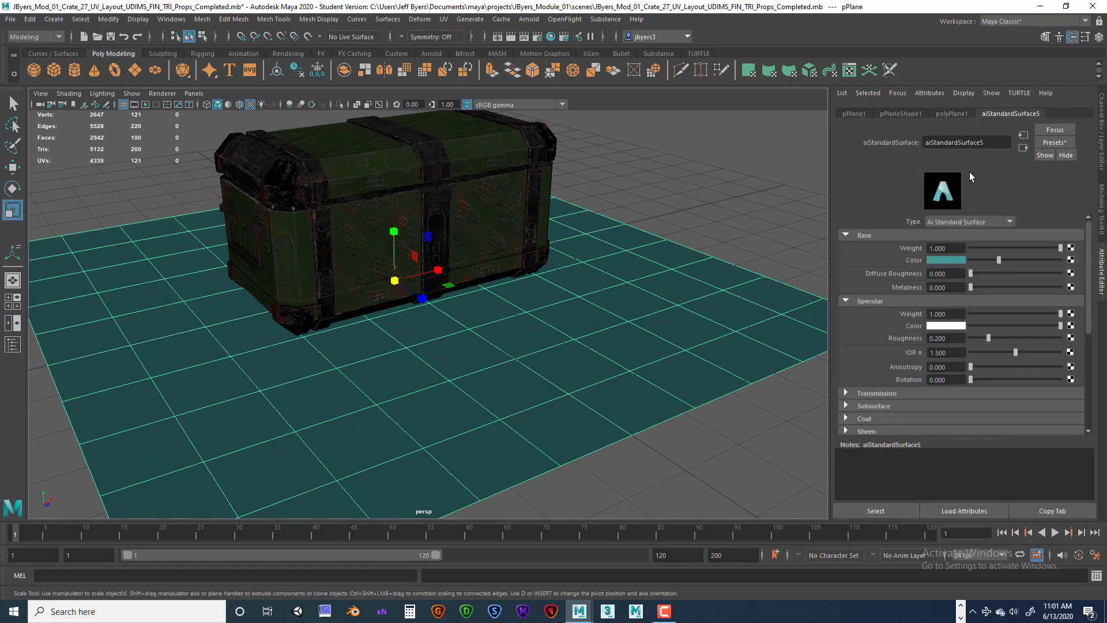
drag(999, 142, 882, 142)
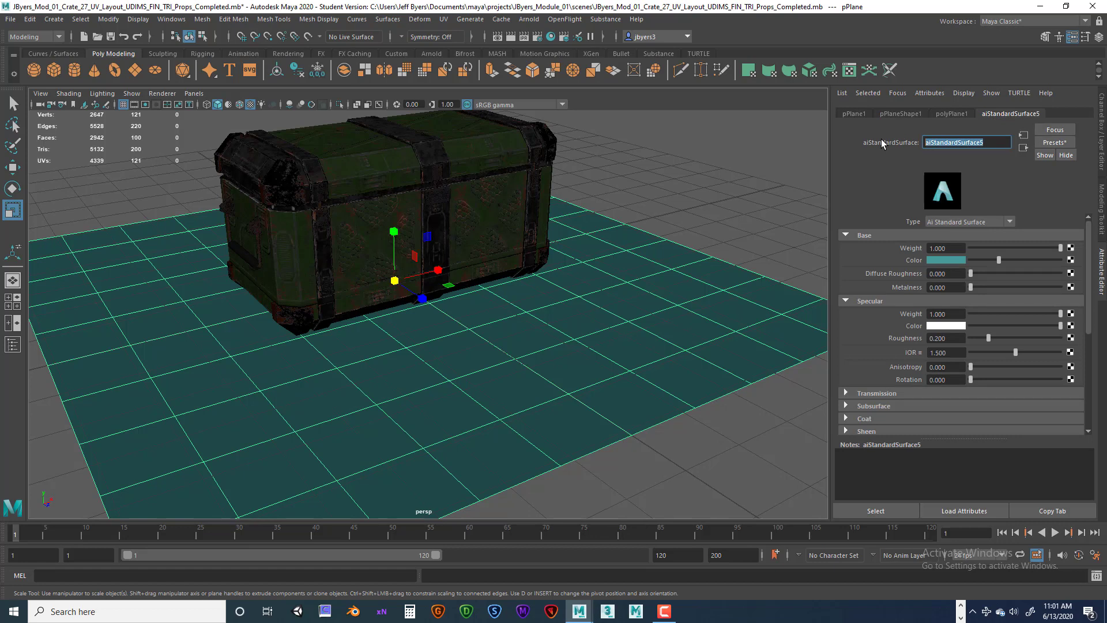
text(Floor_TX)
key(Return)
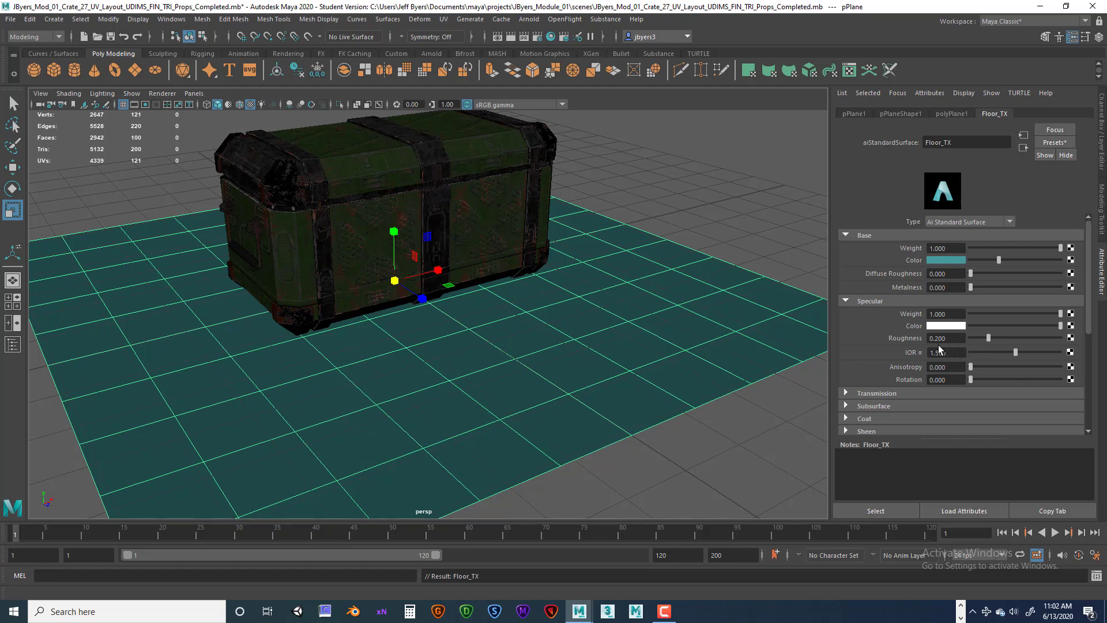
Step: Change the specular IOR of the Floor_TX material, set its specular roughness to 0.117, and deselect the floor plane
mouse_move(618, 346)
alt+mouse_down()
mouse_move(584, 337)
mouse_move(604, 340)
alt+mouse_up()
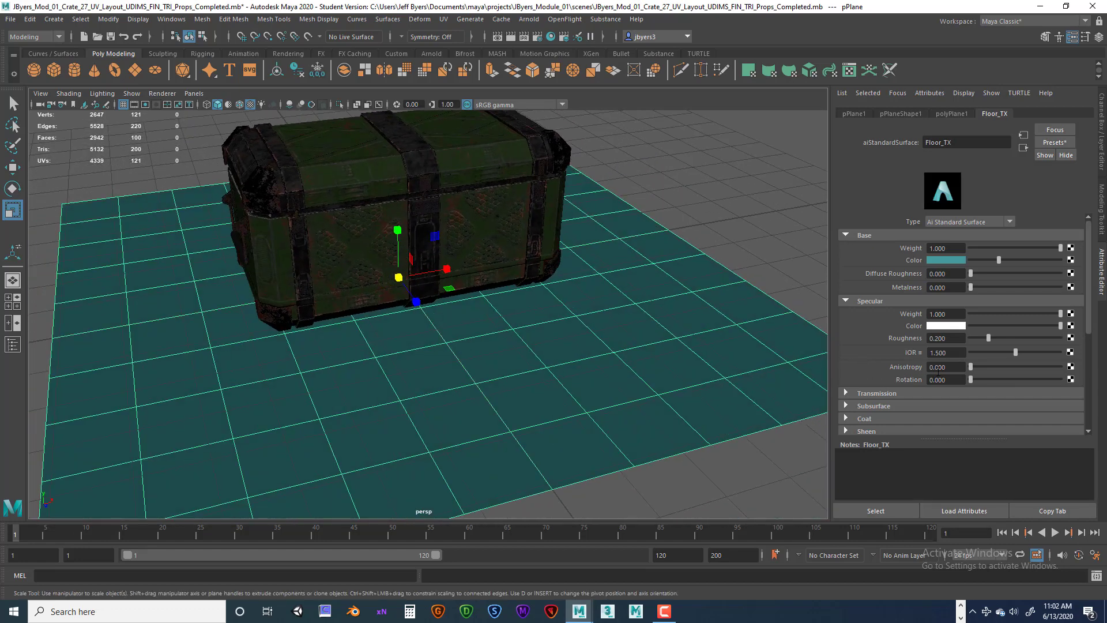
drag(955, 351, 938, 352)
text(25)
key(Return)
click(946, 339)
shift+click(942, 338)
text(0.117)
key(Return)
click(737, 222)
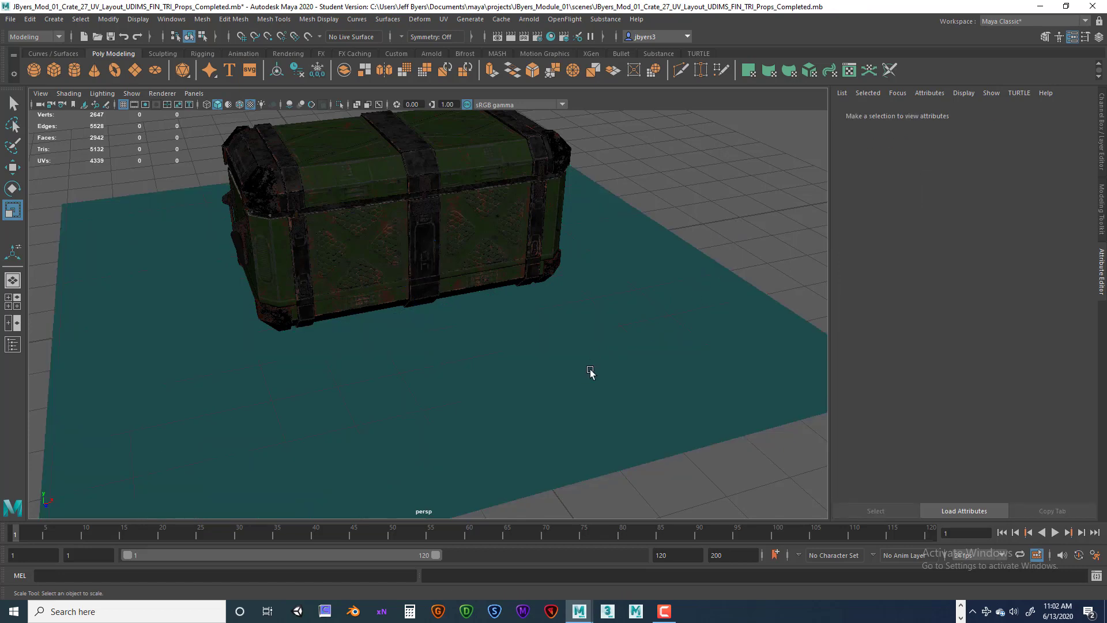
Step: Display the crate shaded without textures and with the wireframe overlay, and examine its mesh from the front corner
alt+drag(536, 371, 570, 404)
alt+right_drag(569, 403, 655, 403)
mouse_move(655, 403)
alt+mouse_down()
mouse_move(586, 430)
mouse_move(589, 420)
mouse_move(631, 420)
mouse_move(642, 383)
mouse_move(655, 388)
alt+mouse_up()
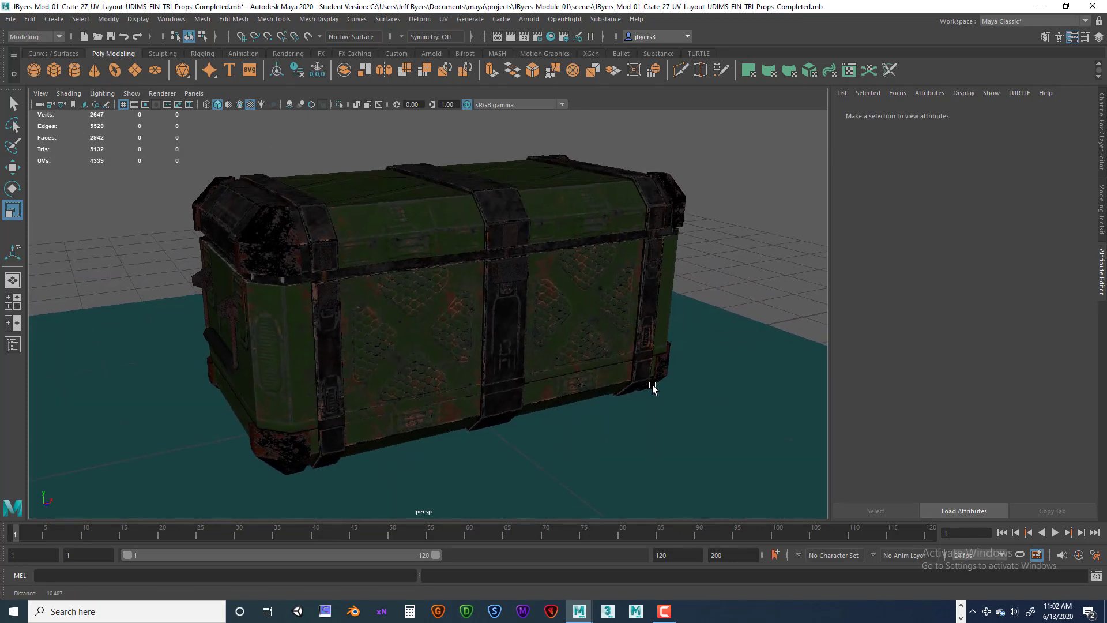
alt+right_drag(655, 388, 601, 396)
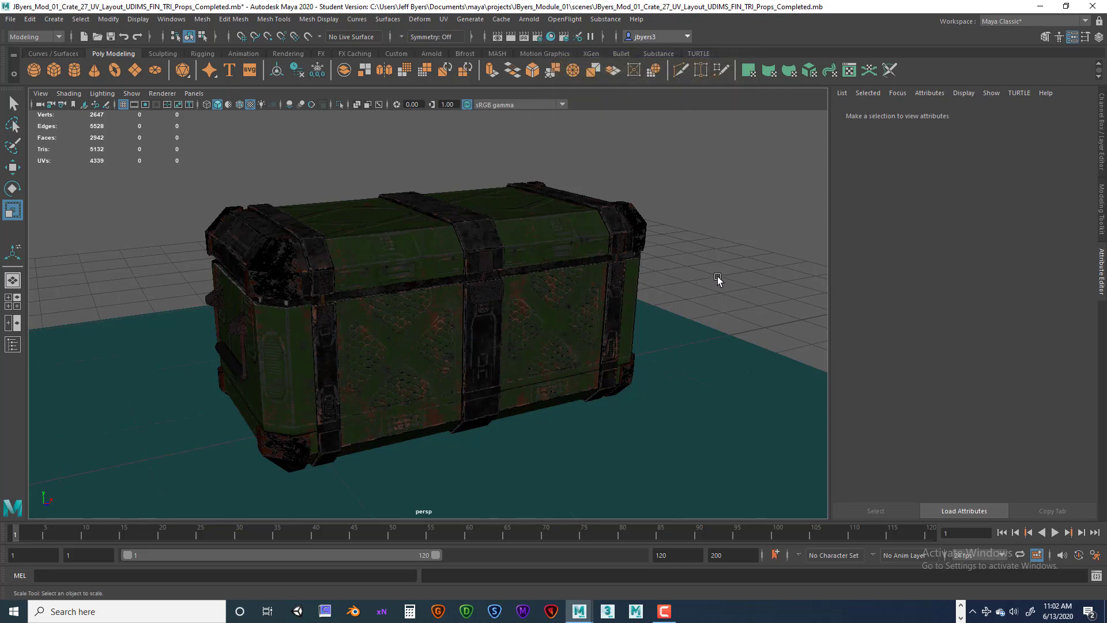
key(5)
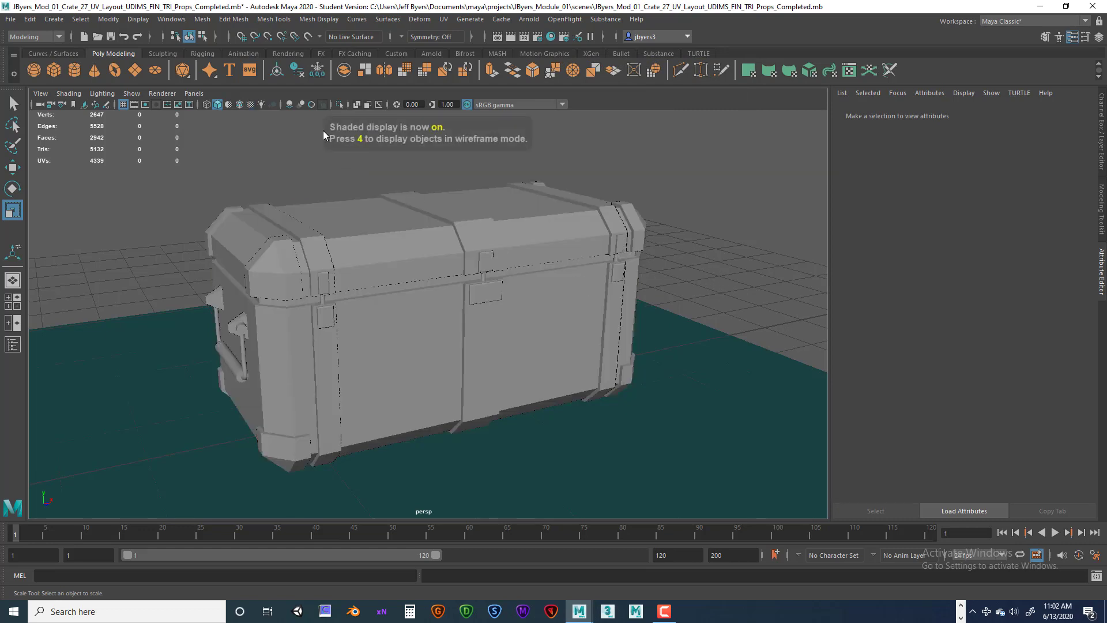
click(240, 105)
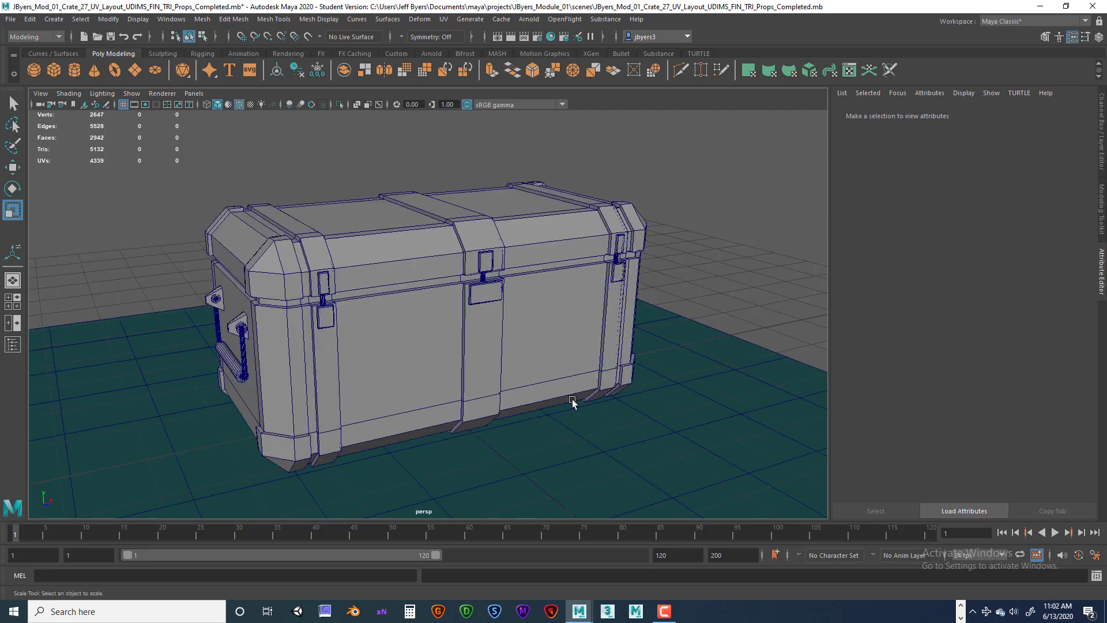
mouse_move(635, 388)
alt+mouse_down()
mouse_move(667, 396)
mouse_move(635, 390)
alt+mouse_up()
alt+right_drag(635, 390, 598, 403)
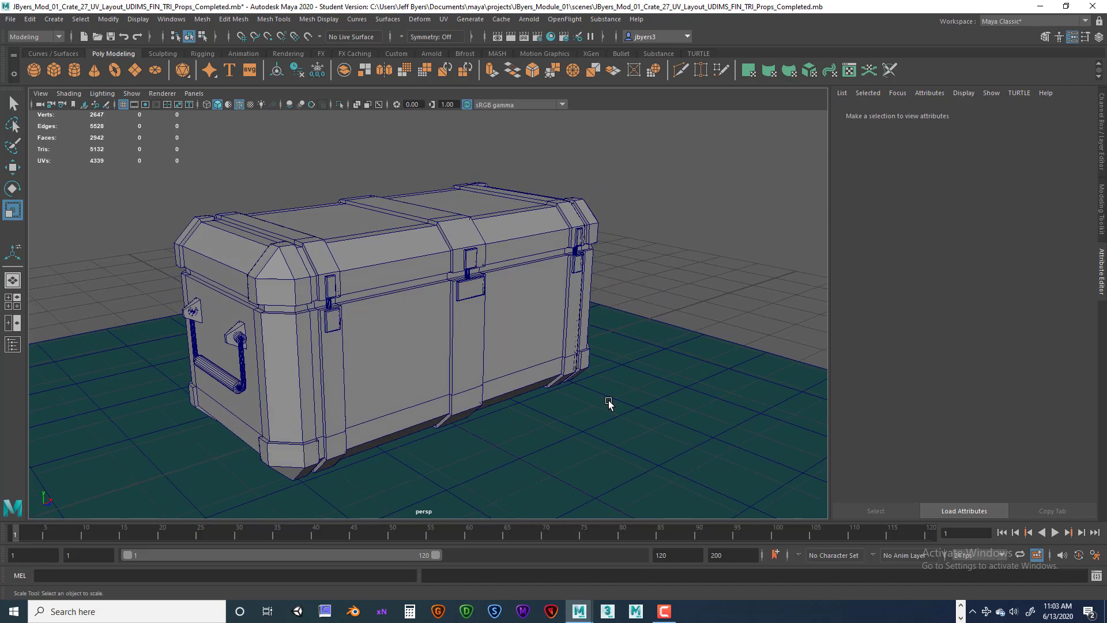
alt+middle_drag(608, 400, 668, 396)
alt+drag(668, 396, 584, 311)
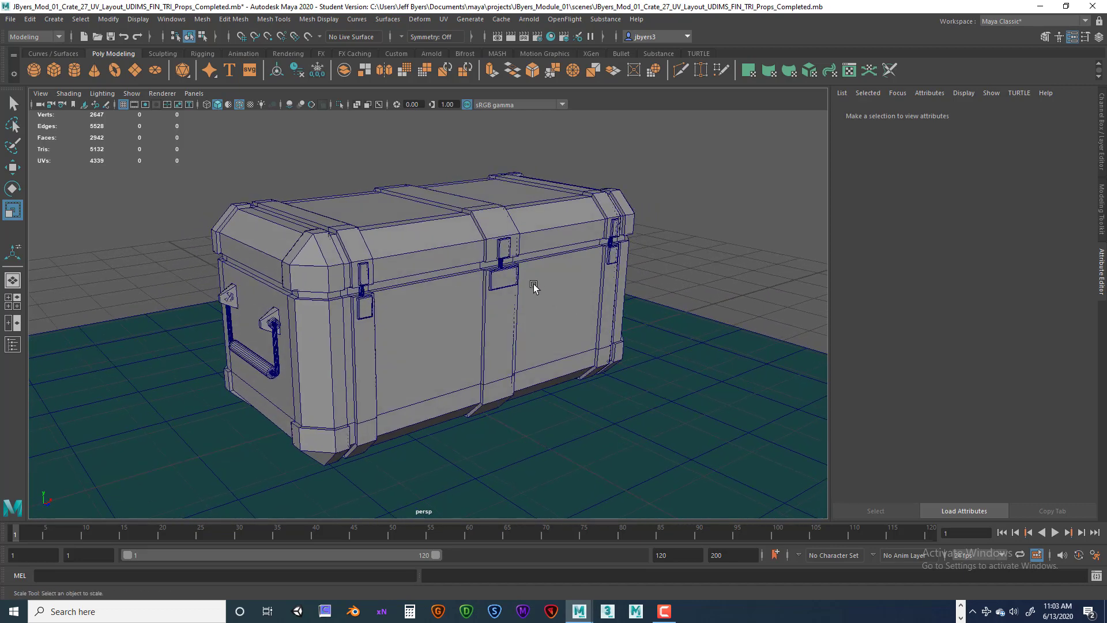
Step: Restore the textured display and compare the crate with and without the wireframe overlay, leaving the overlay off
key(6)
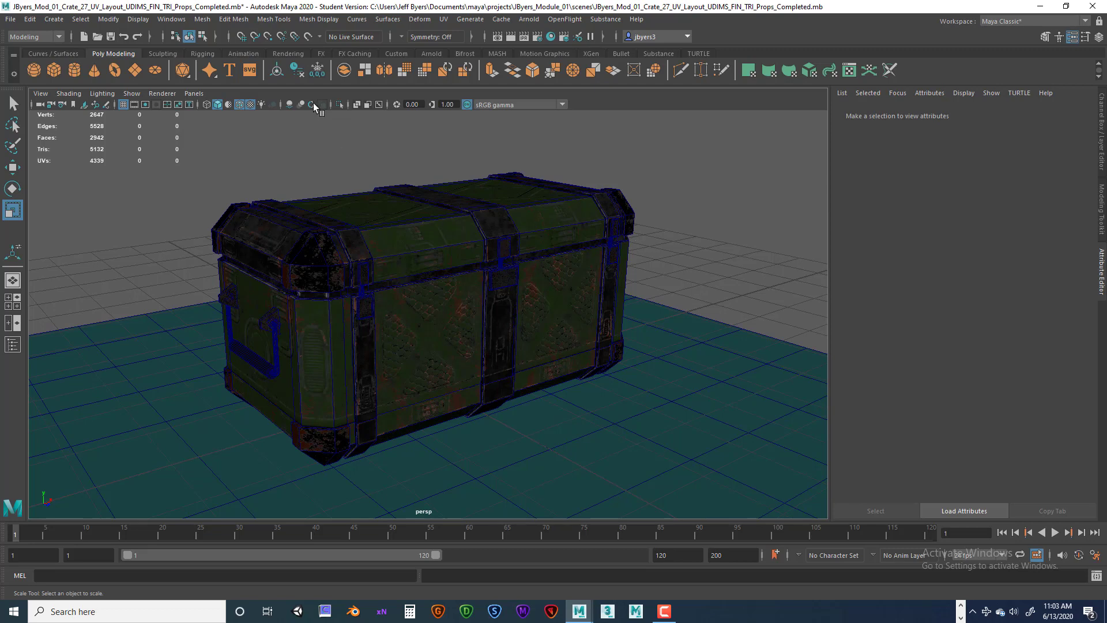
click(239, 105)
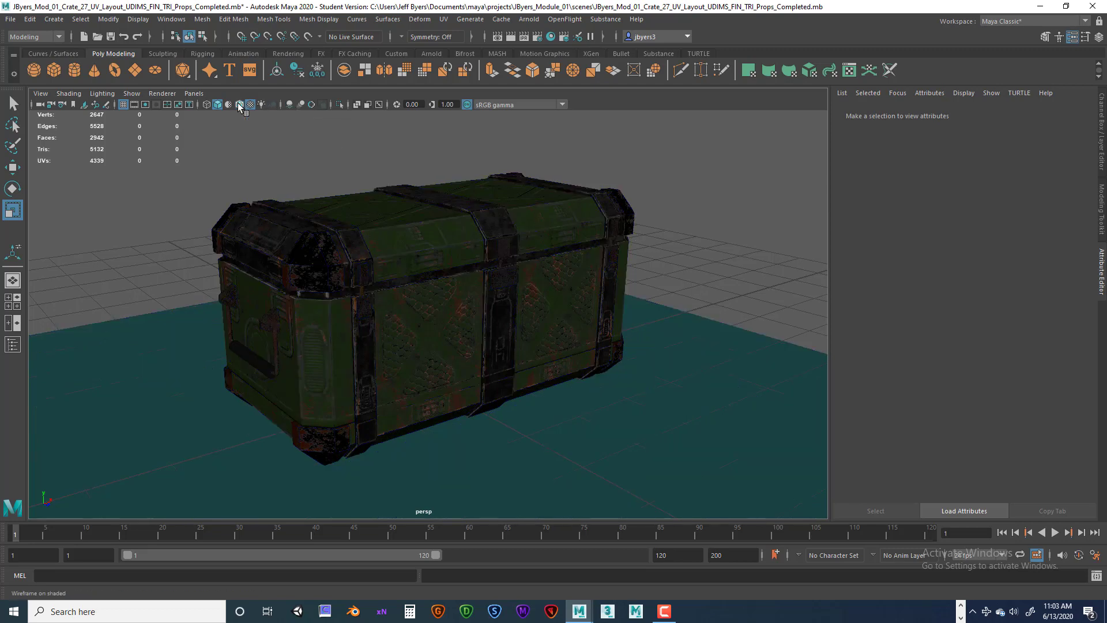
click(239, 105)
click(240, 105)
click(240, 105)
click(239, 105)
mouse_move(671, 358)
alt+mouse_down()
mouse_move(702, 373)
mouse_move(633, 356)
mouse_move(618, 384)
mouse_move(631, 368)
alt+mouse_up()
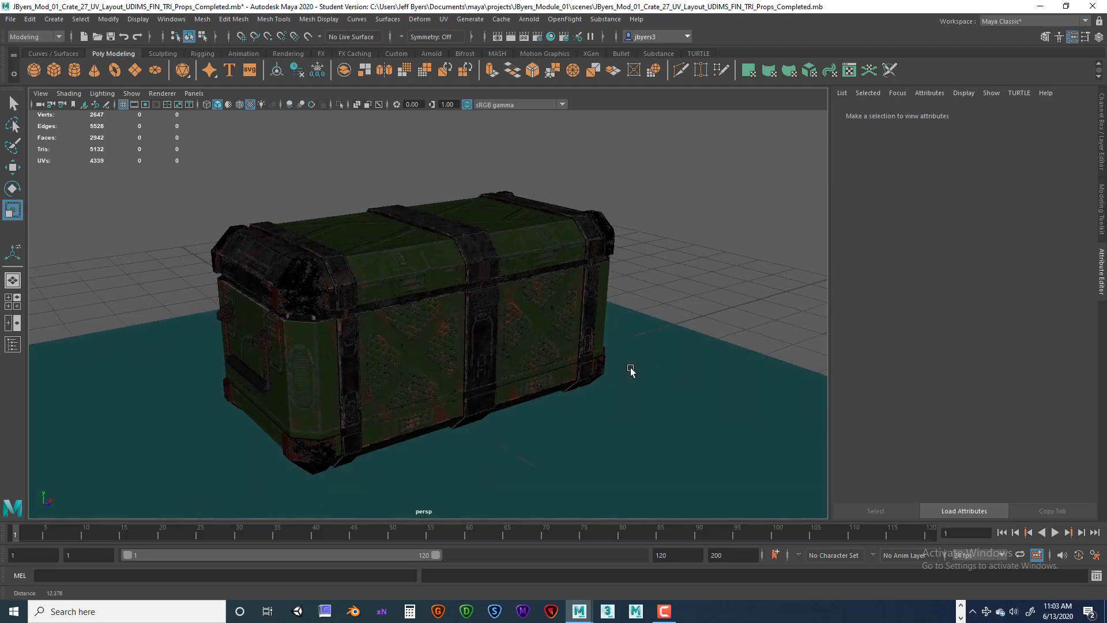
Step: Frame the whole crate on the floor plane in a three-quarter view from slightly above its front corner
alt+drag(559, 265, 607, 260)
scroll(546, 284, down, 3)
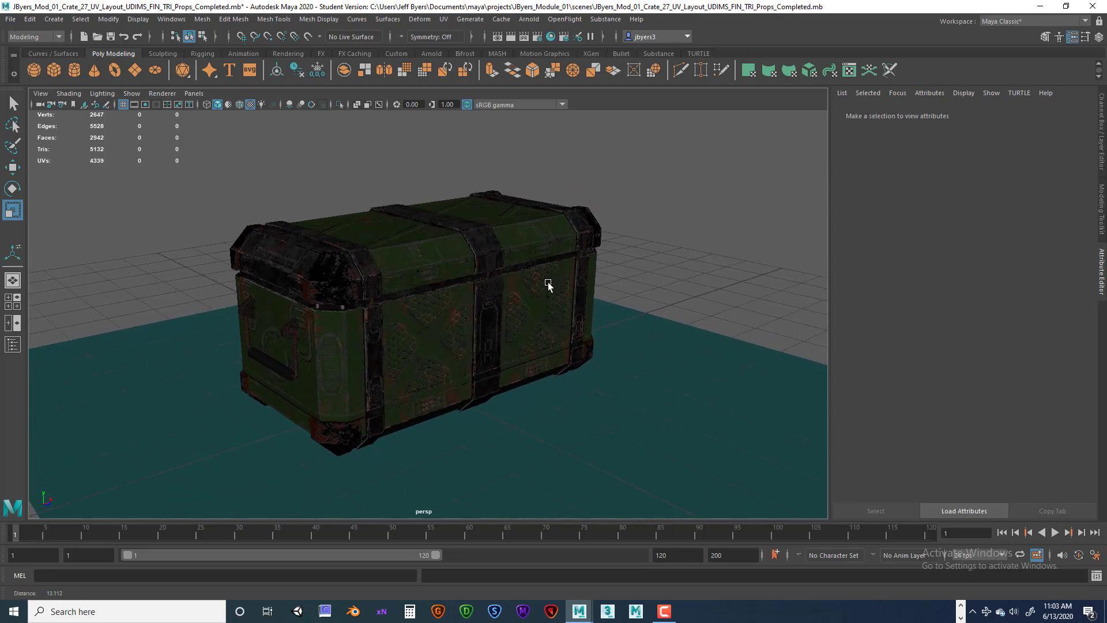
scroll(547, 285, down, 2)
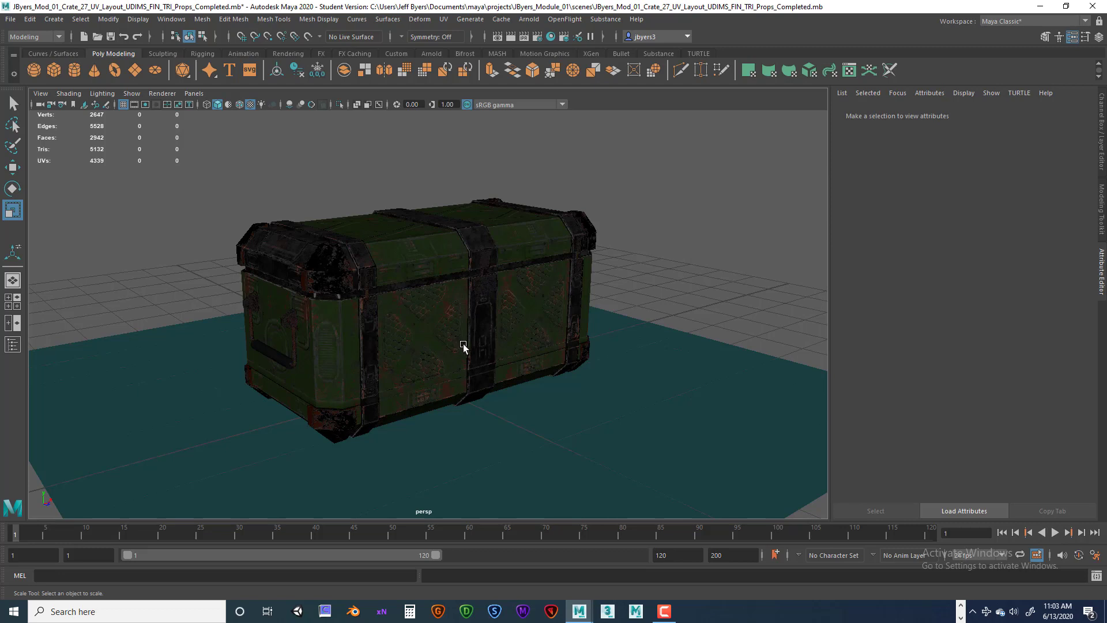
alt+drag(461, 344, 496, 355)
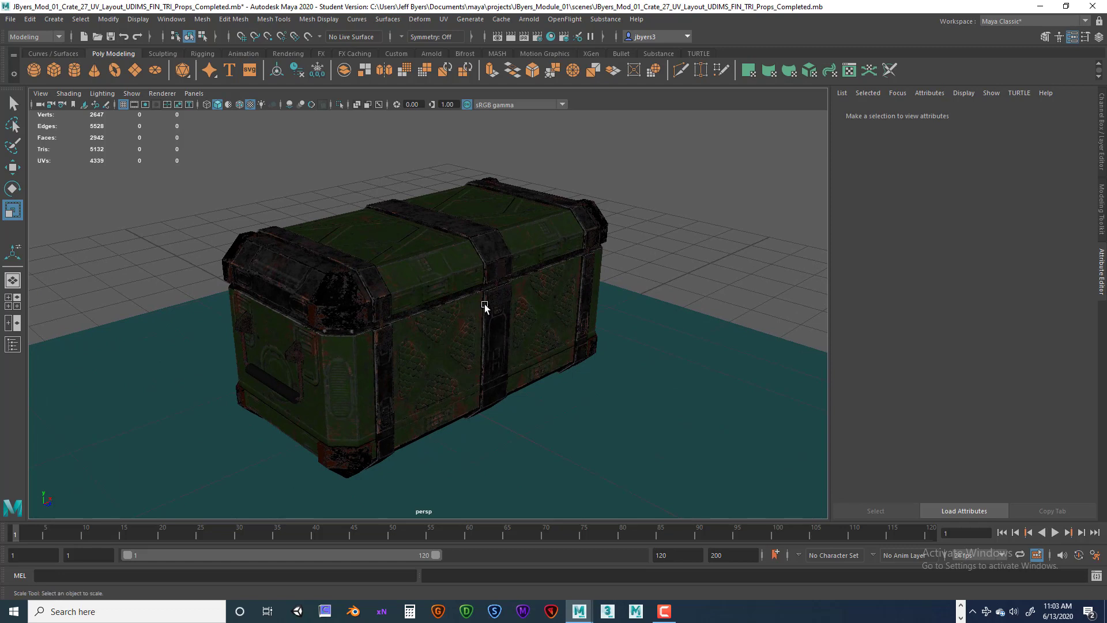
Step: Switch the menu set to Rendering and look through its render commands
click(537, 38)
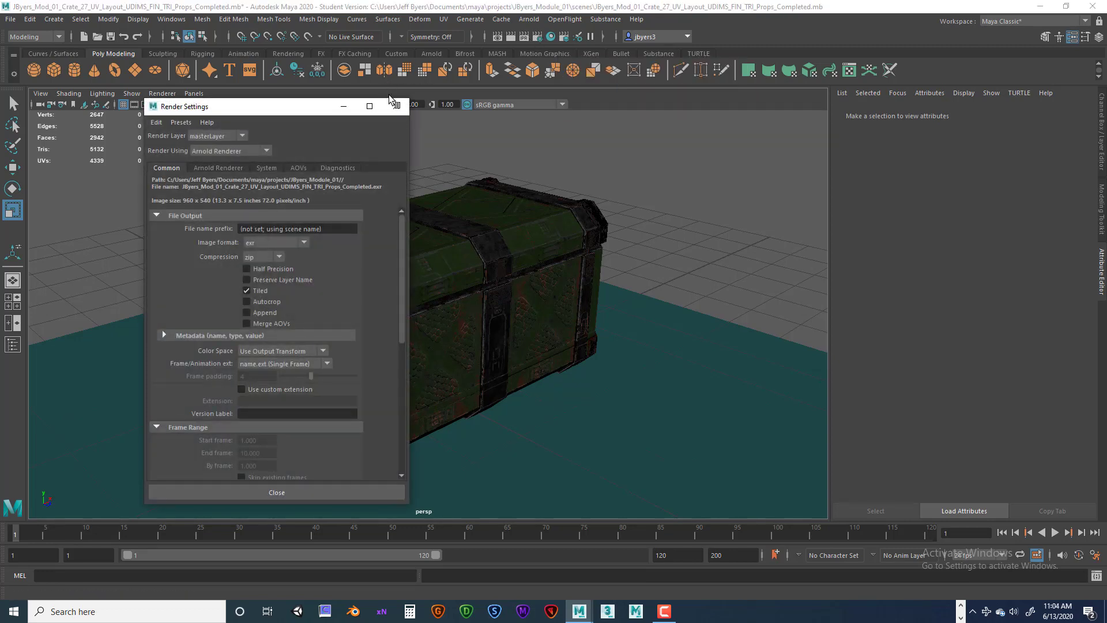
click(396, 105)
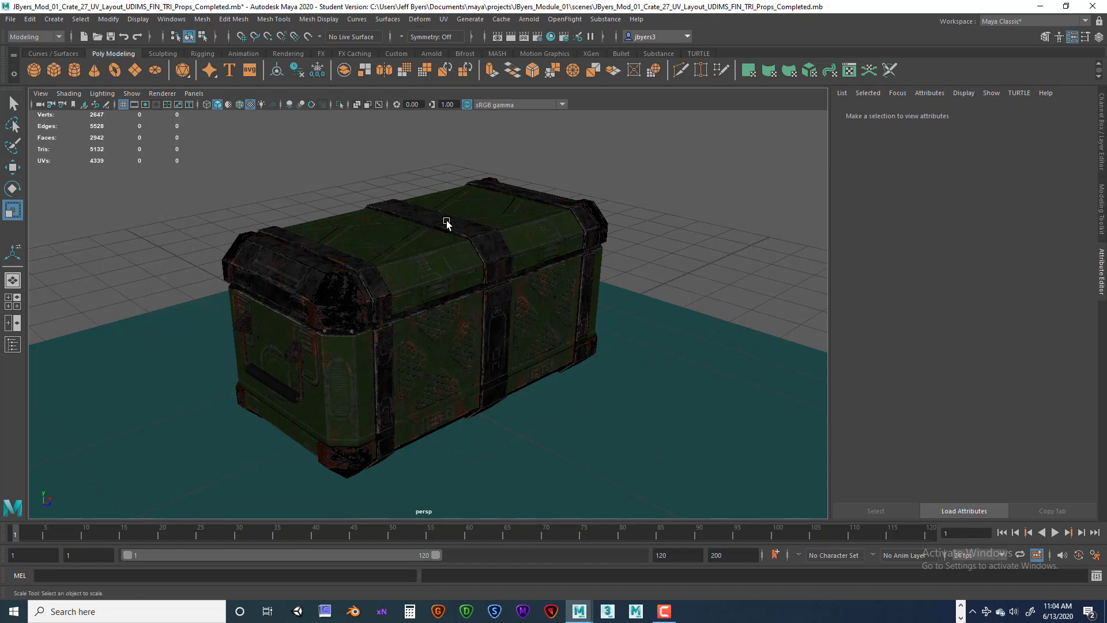
click(60, 36)
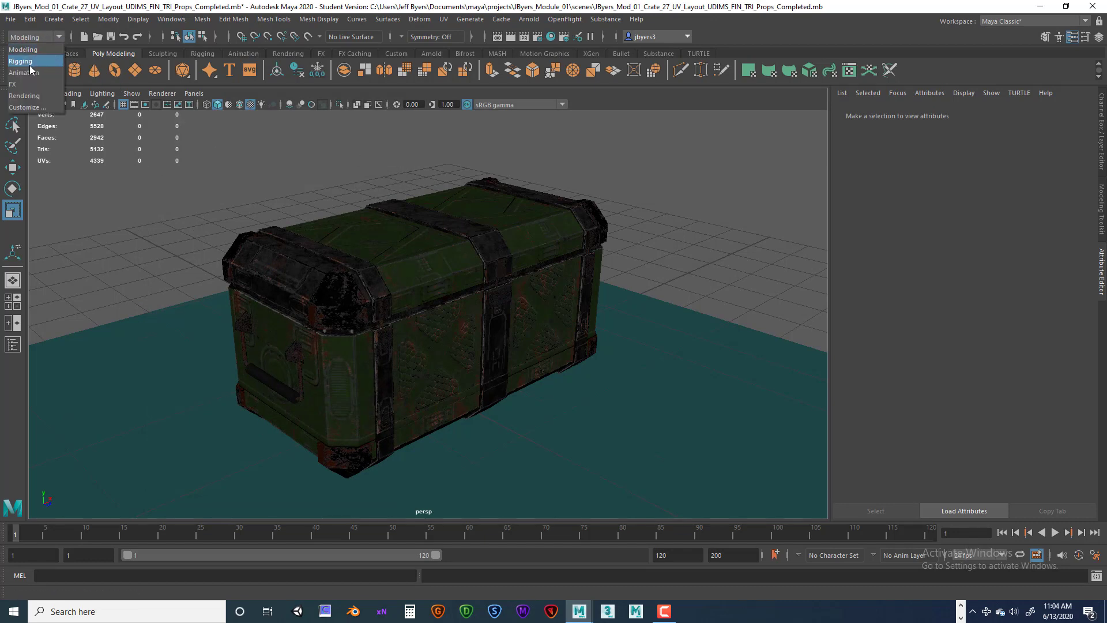
click(41, 97)
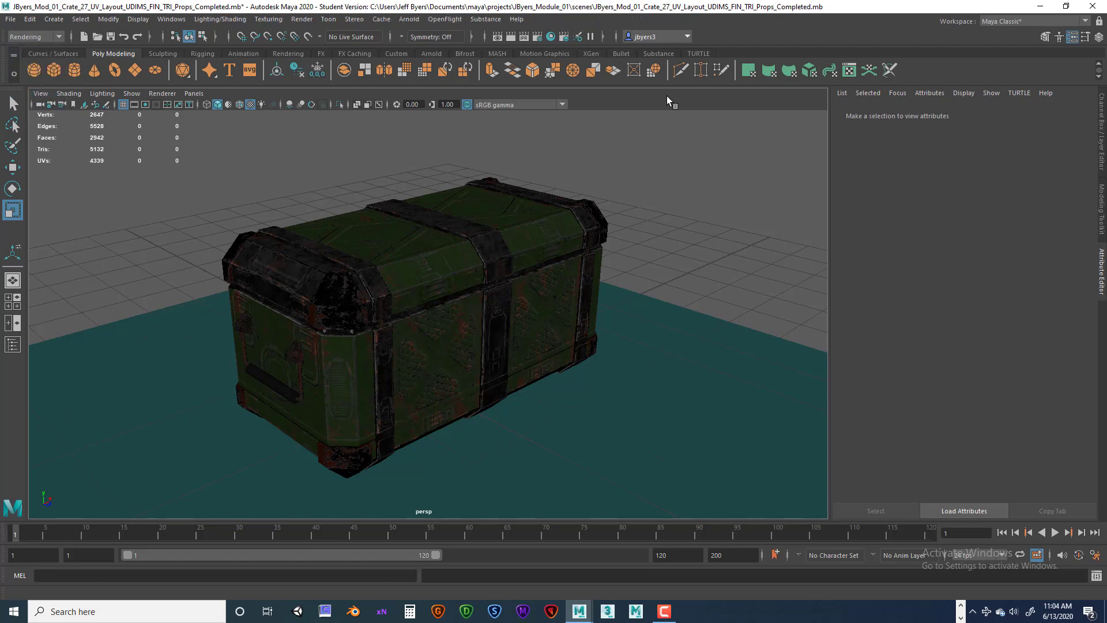
click(301, 19)
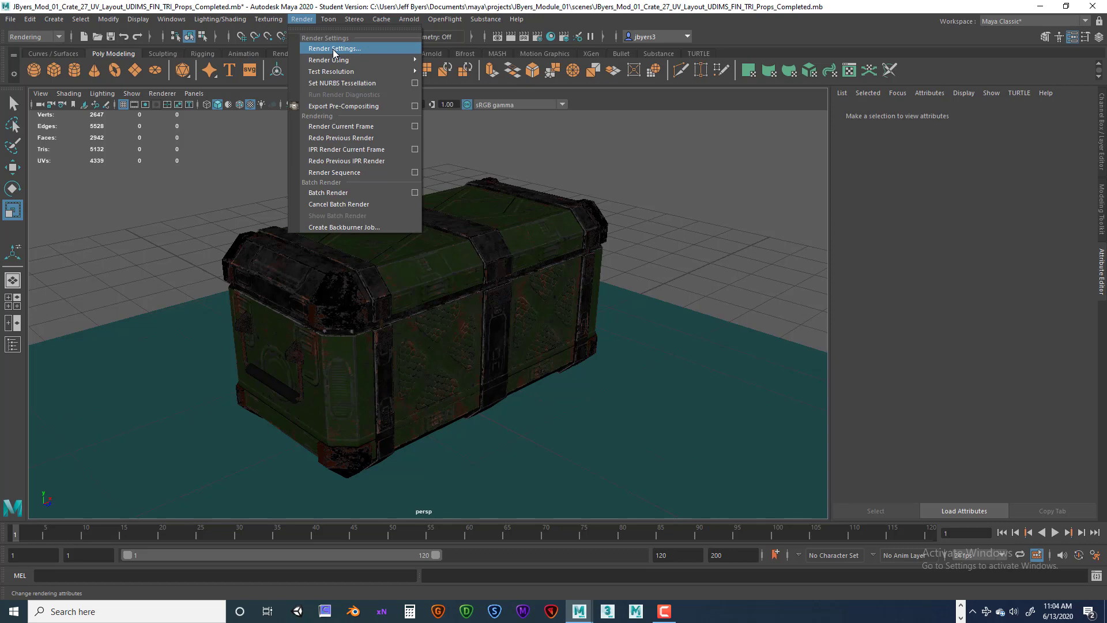
click(517, 19)
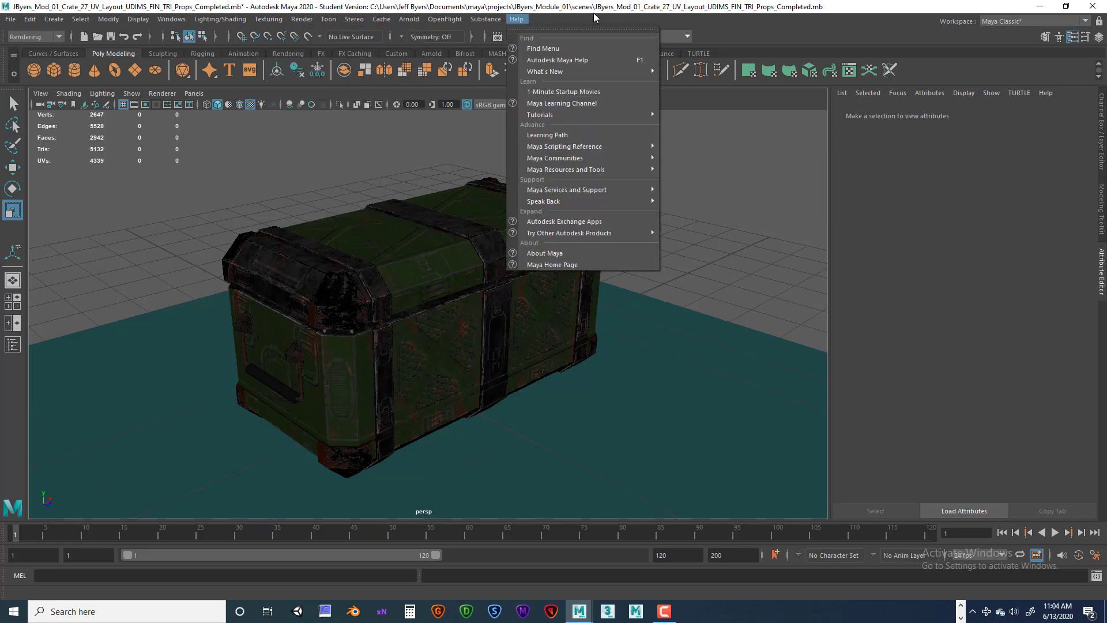
click(743, 22)
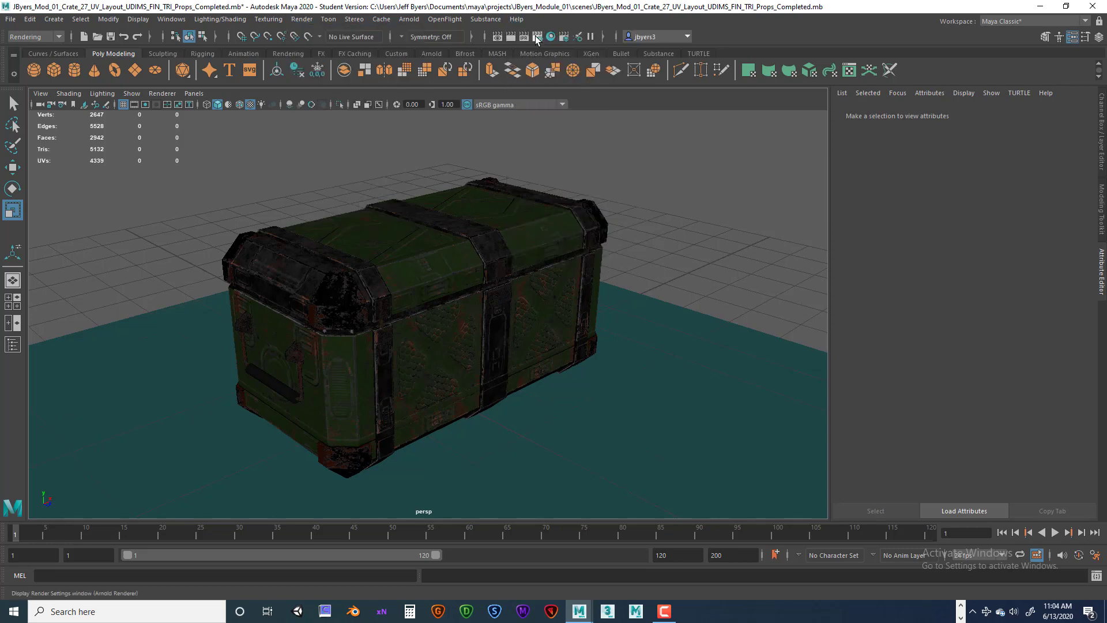
Step: Open the render settings and expand the ray depth options of the Arnold renderer
click(536, 38)
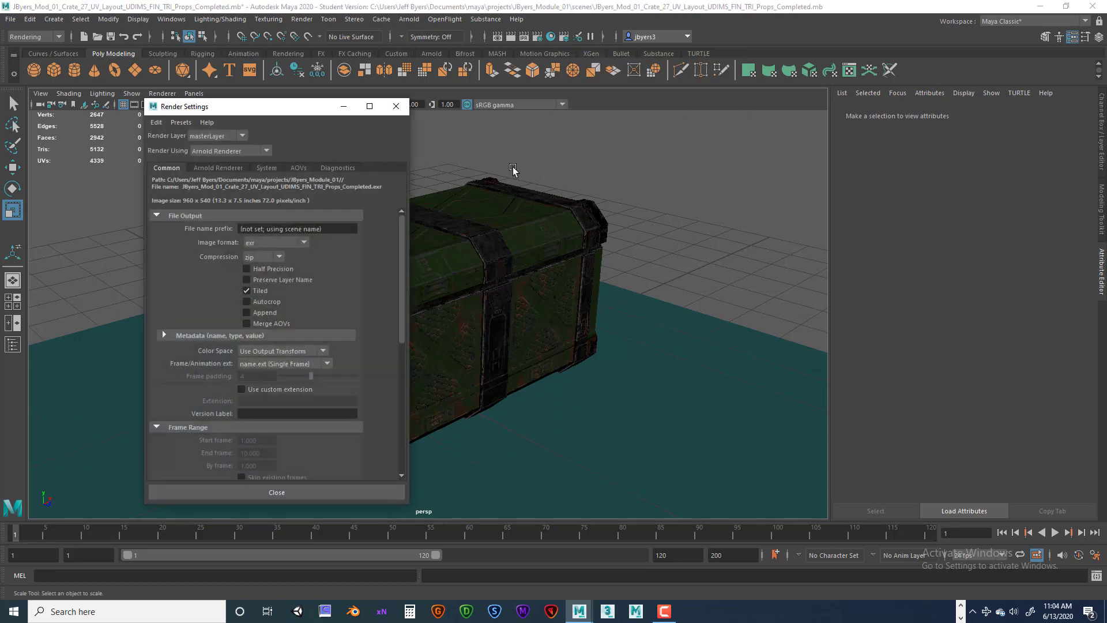
drag(356, 101, 427, 98)
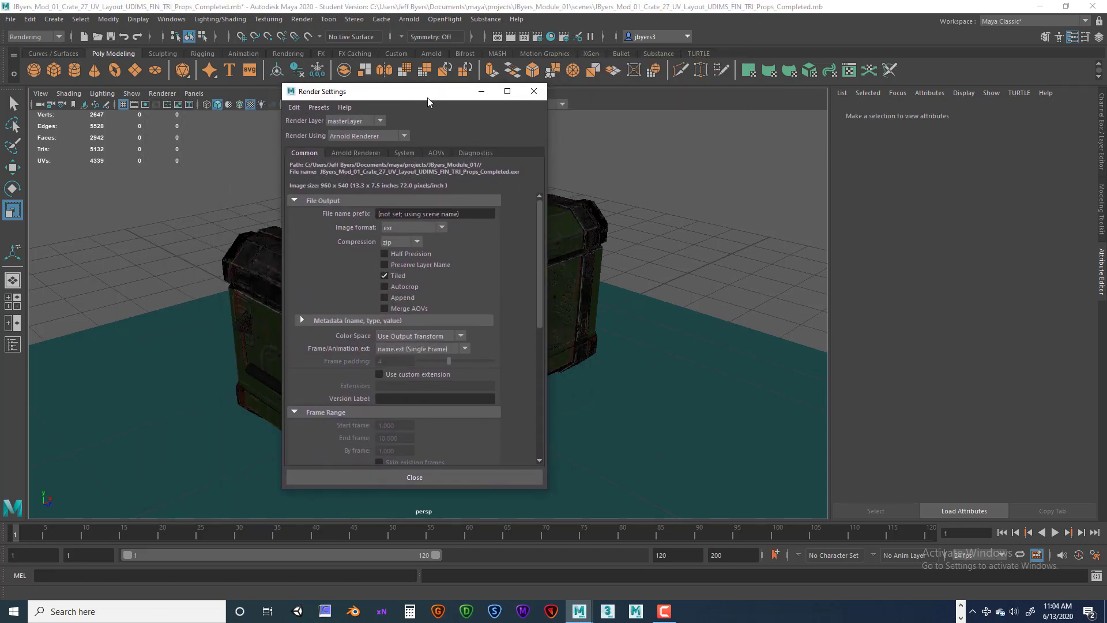
click(370, 154)
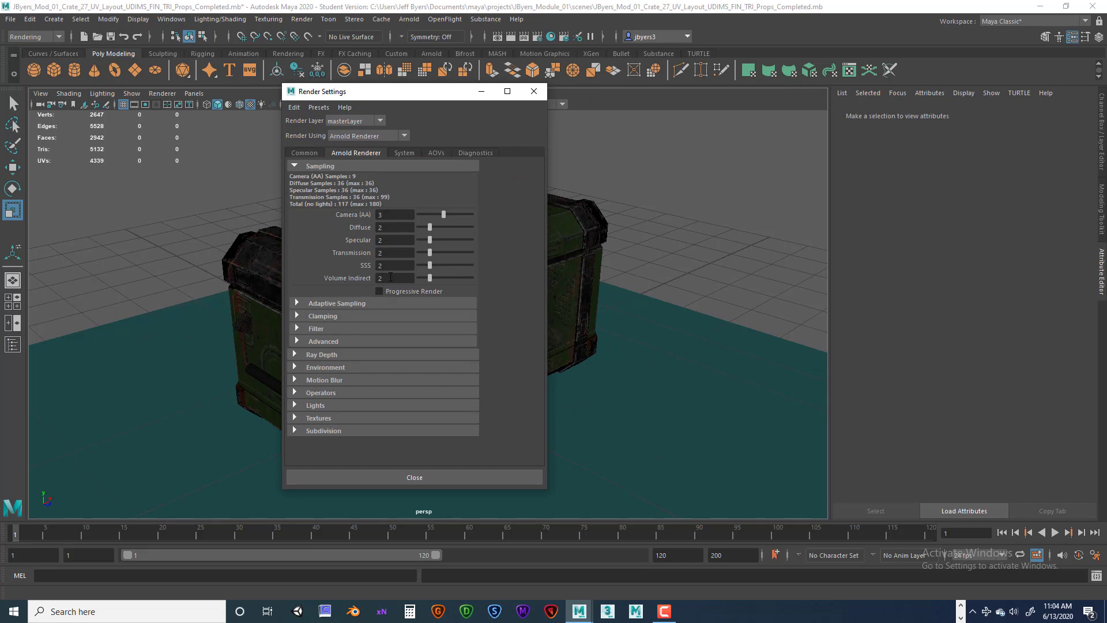
click(295, 355)
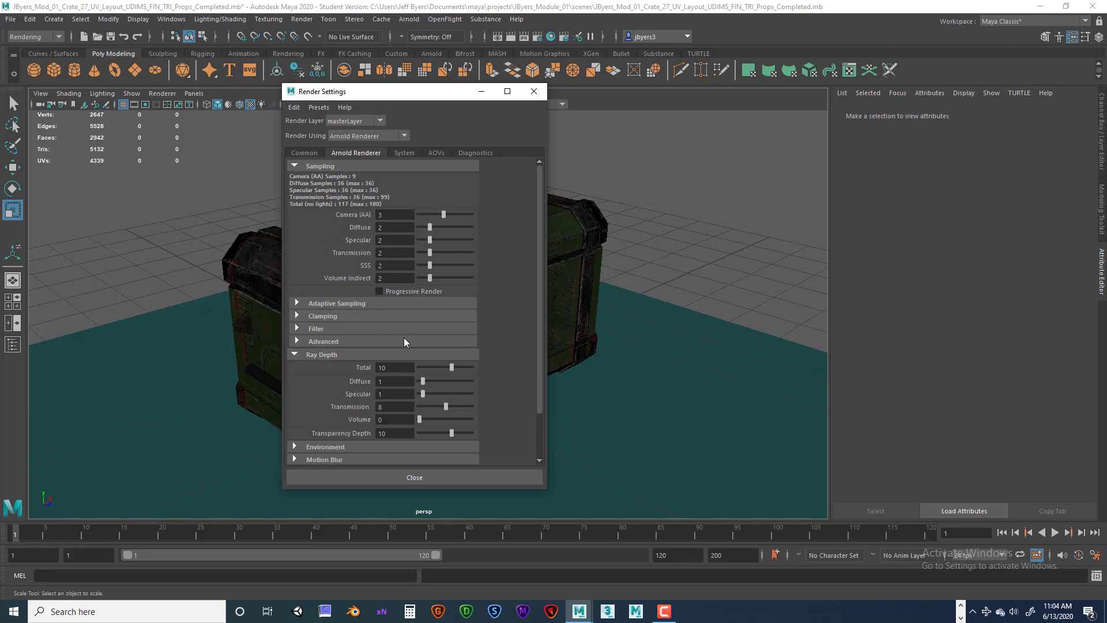
Step: Examine the Arnold renderer's sampling values and its total, diffuse, specular and transparency ray depths
click(393, 214)
click(386, 228)
click(386, 254)
click(395, 266)
click(381, 368)
click(381, 369)
click(397, 383)
key(Tab)
key(Tab)
double_click(391, 432)
click(383, 368)
Step: Review the available image formats for the file output and keep exr selected
click(316, 153)
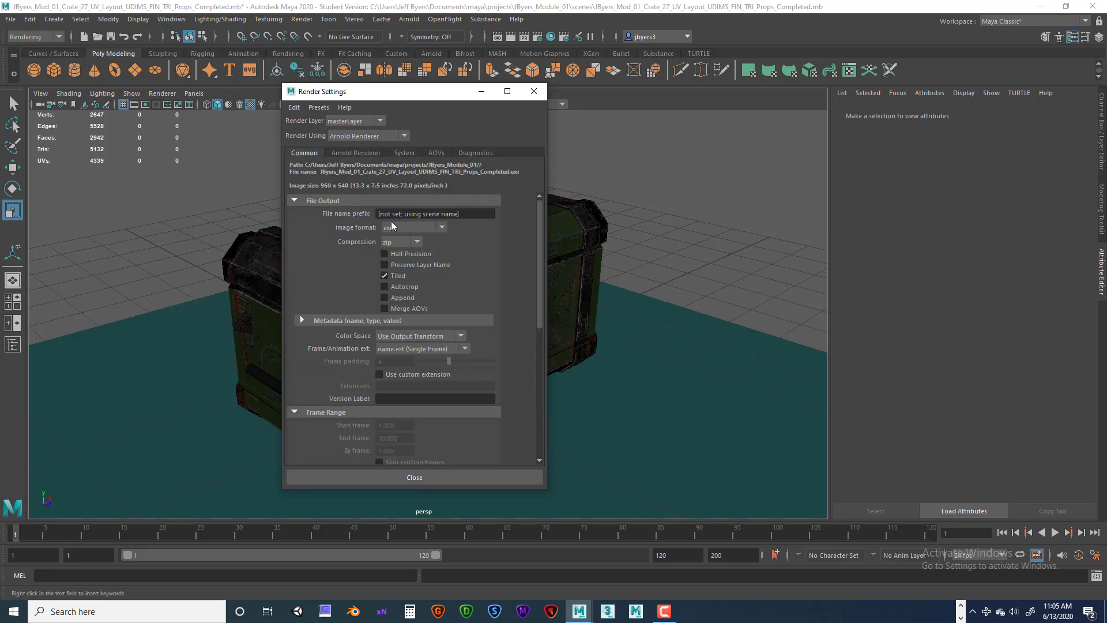
click(442, 227)
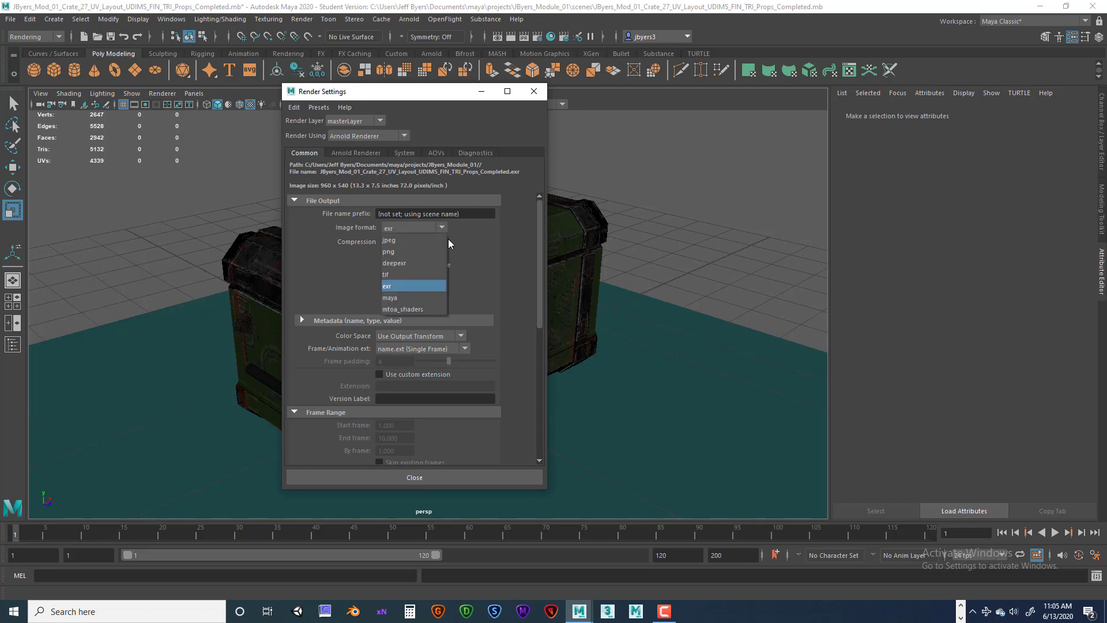
click(402, 290)
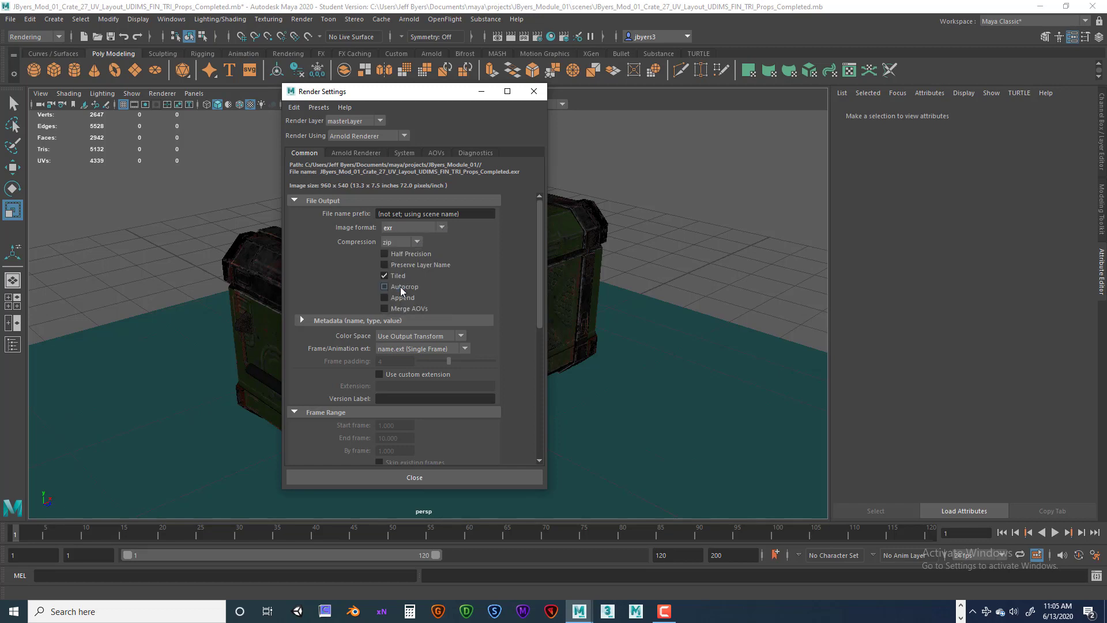
click(441, 227)
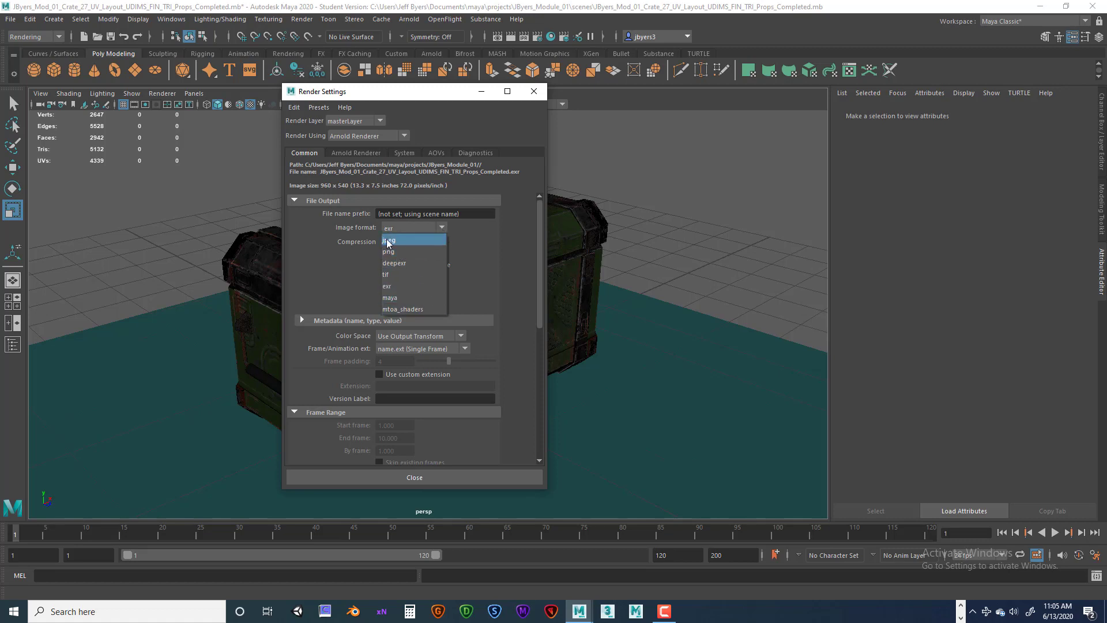
click(400, 286)
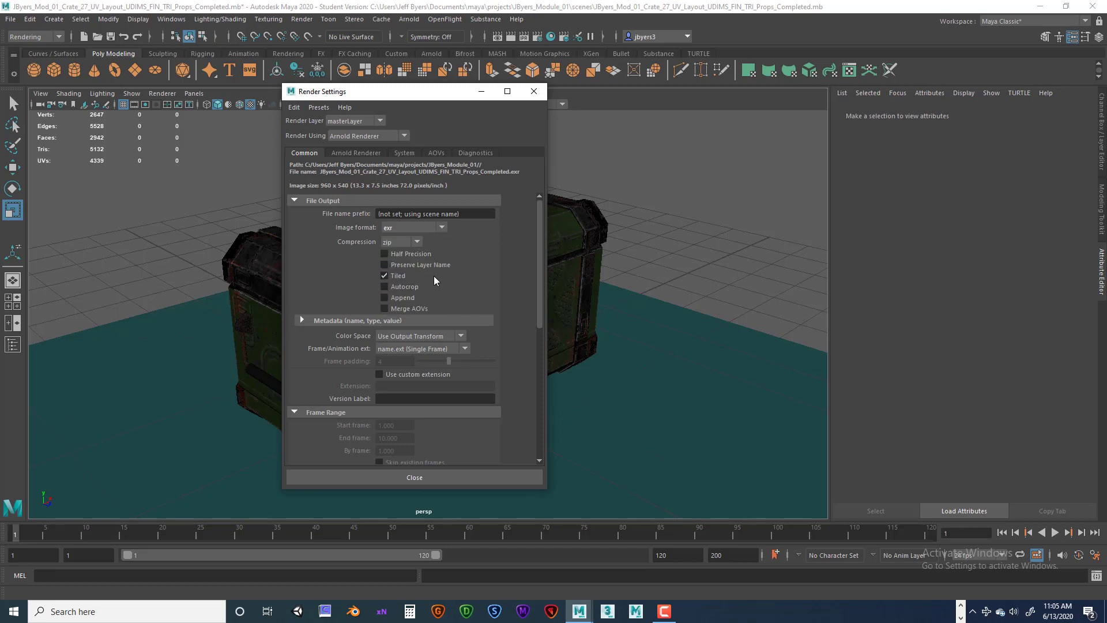
Step: Set the render image size to the HD_1080 preset, review the render settings and close them
scroll(471, 287, down, 2)
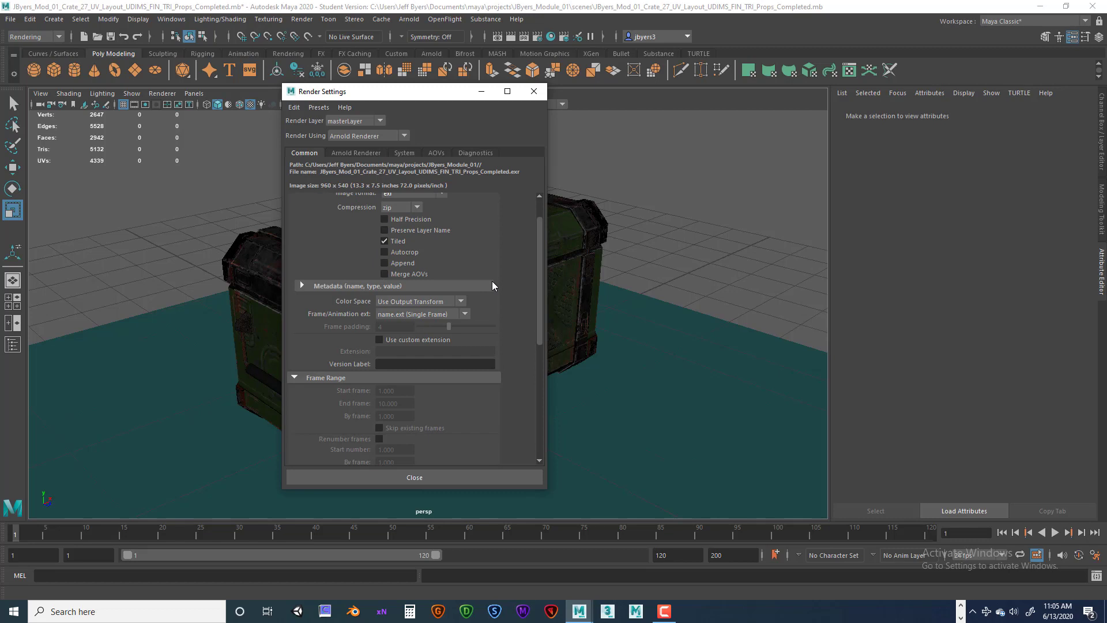
scroll(493, 282, down, 10)
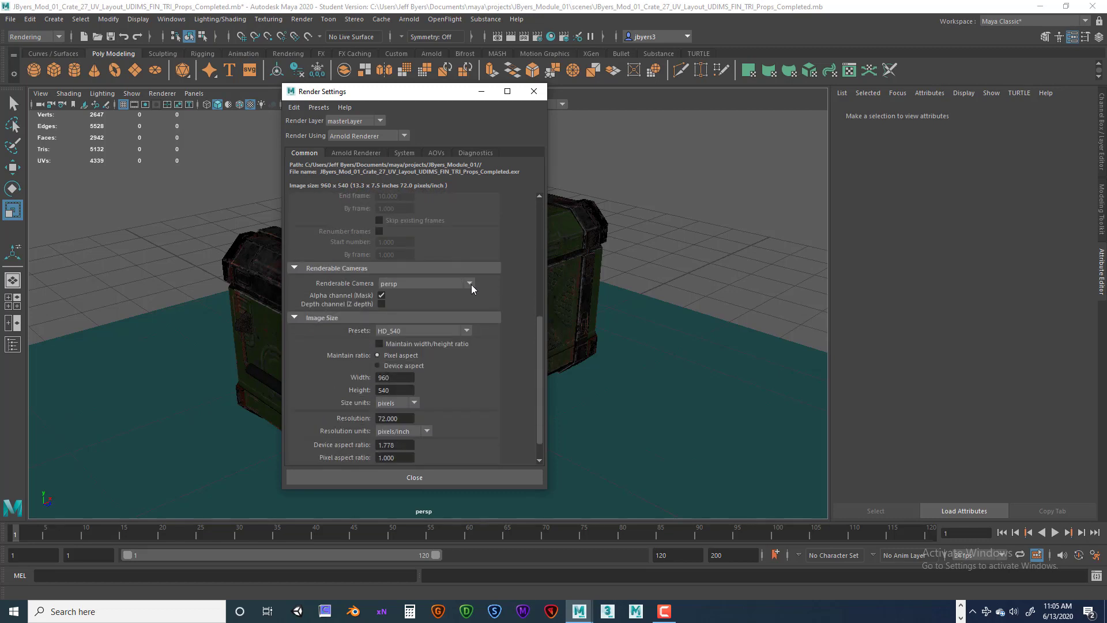
scroll(420, 318, down, 1)
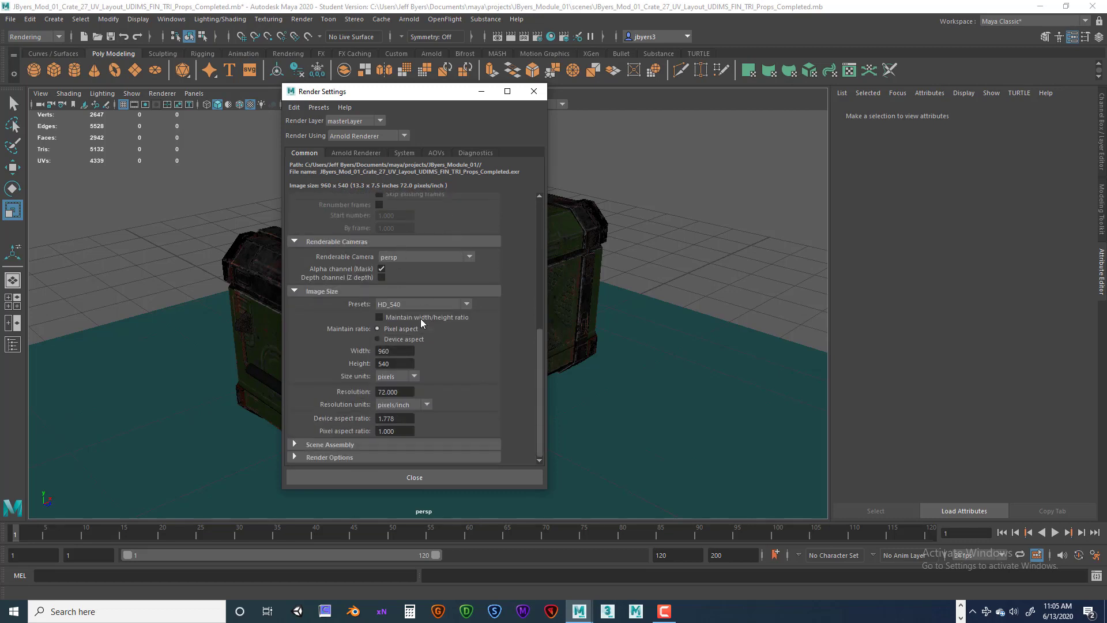
click(466, 304)
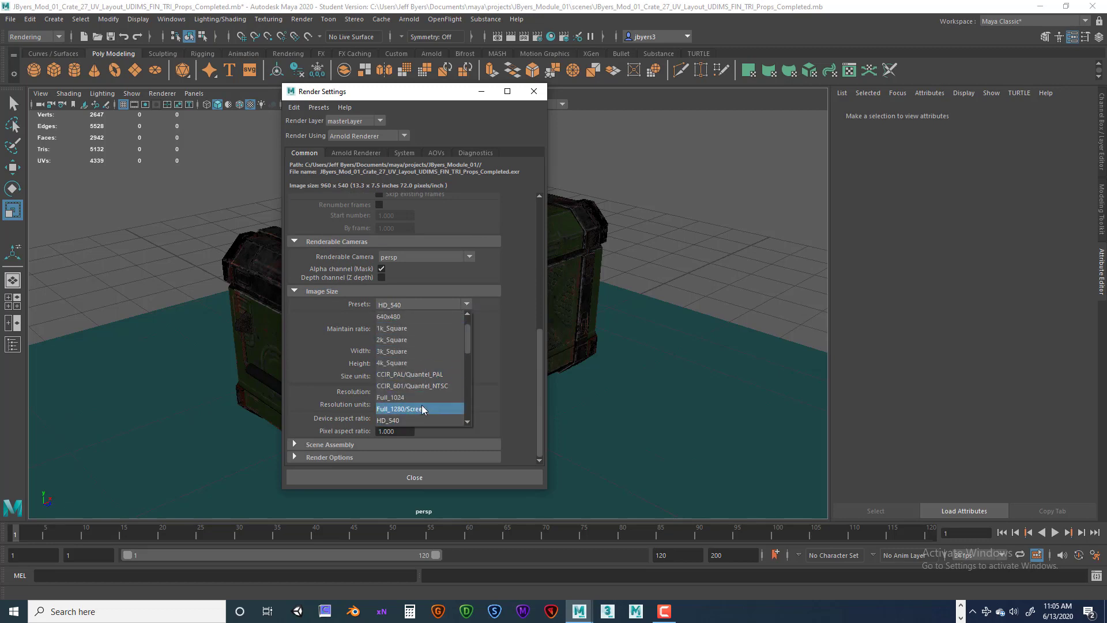
scroll(427, 398, down, 2)
scroll(433, 397, up, 2)
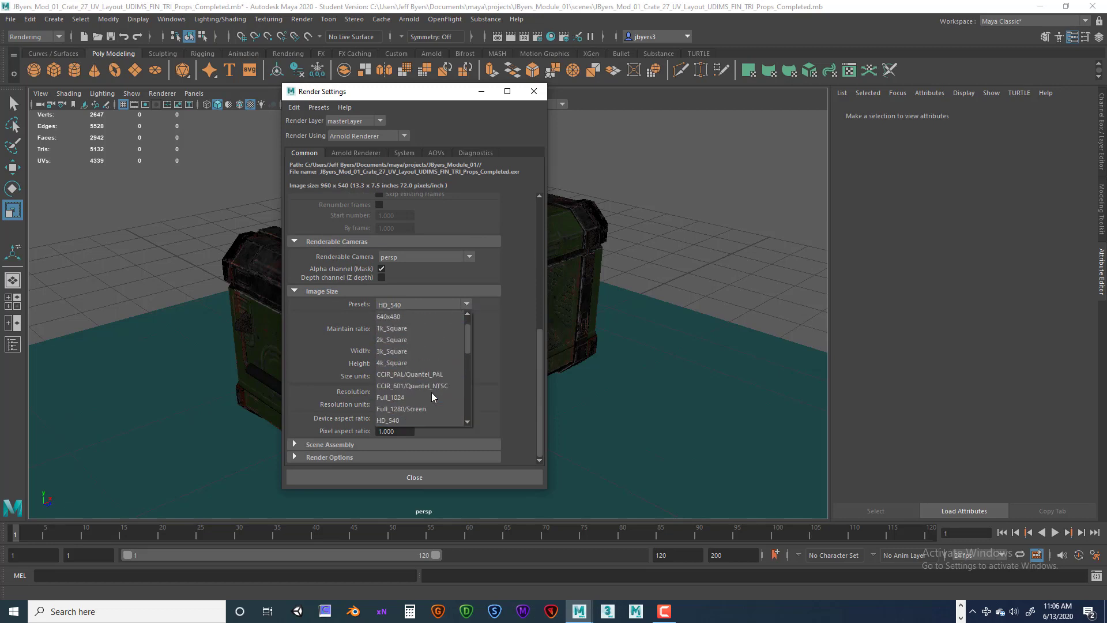
scroll(431, 392, down, 2)
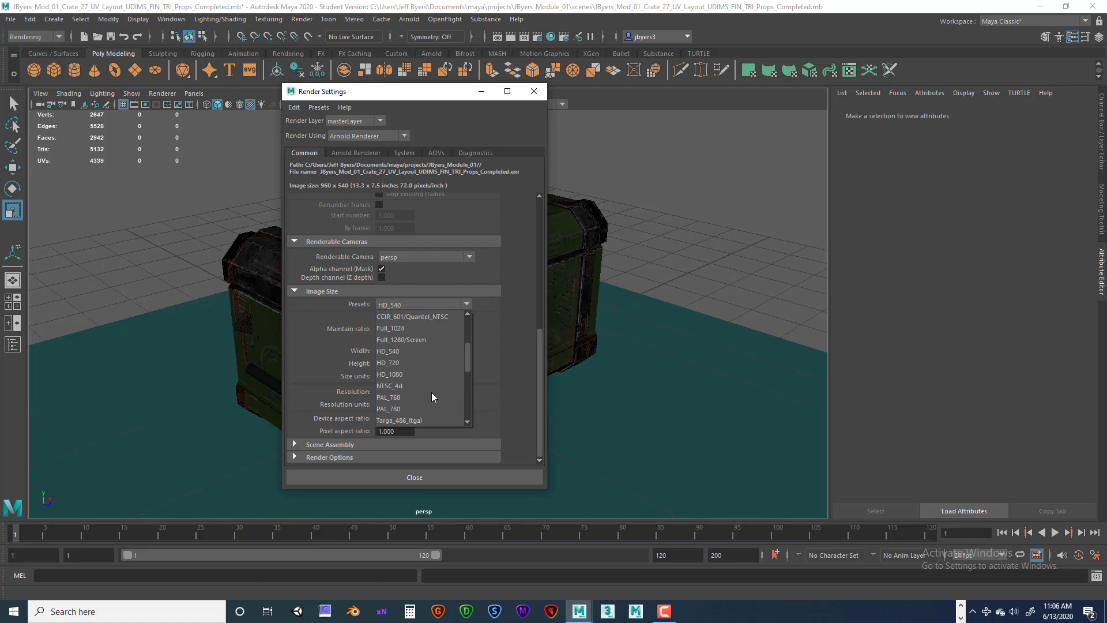
click(406, 375)
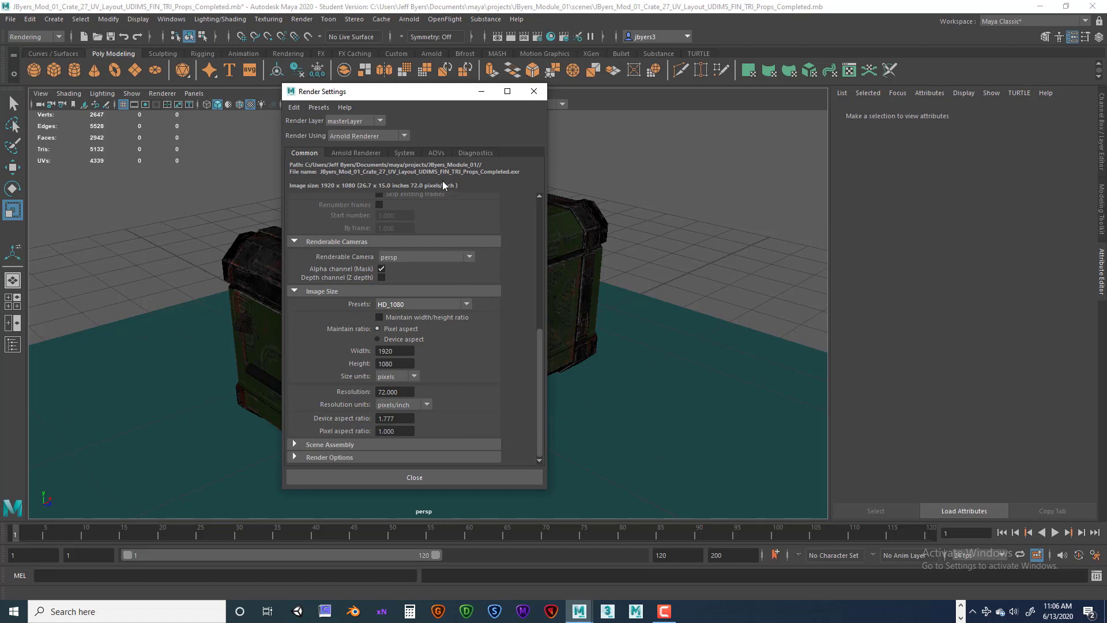
click(370, 153)
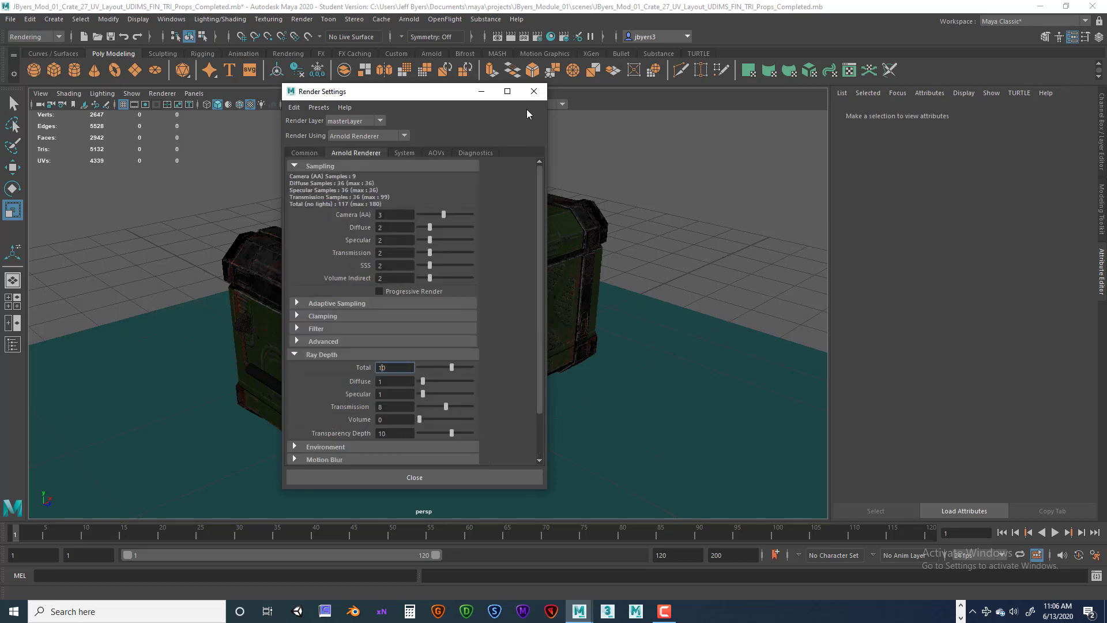
click(320, 154)
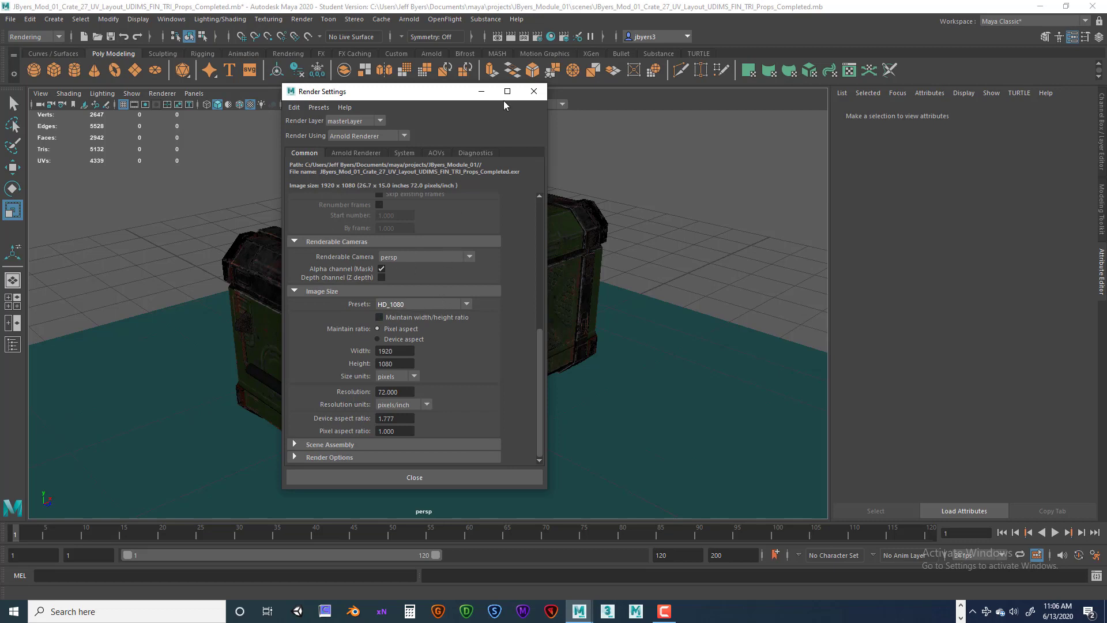
click(534, 92)
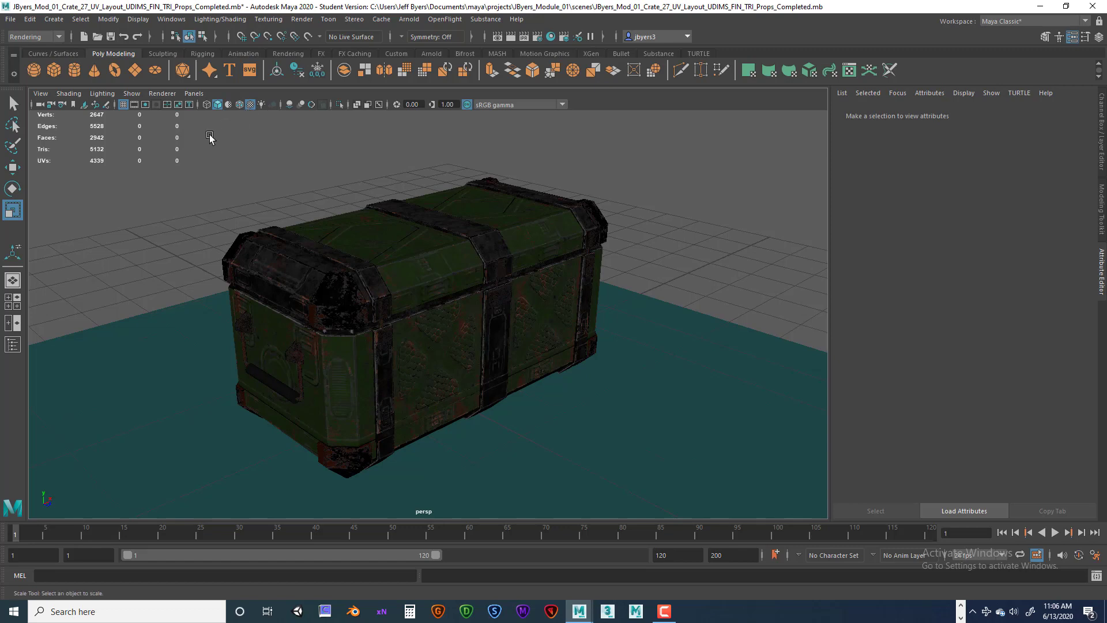
Step: Show the resolution gate with its mask and the field chart in the perspective view
click(145, 105)
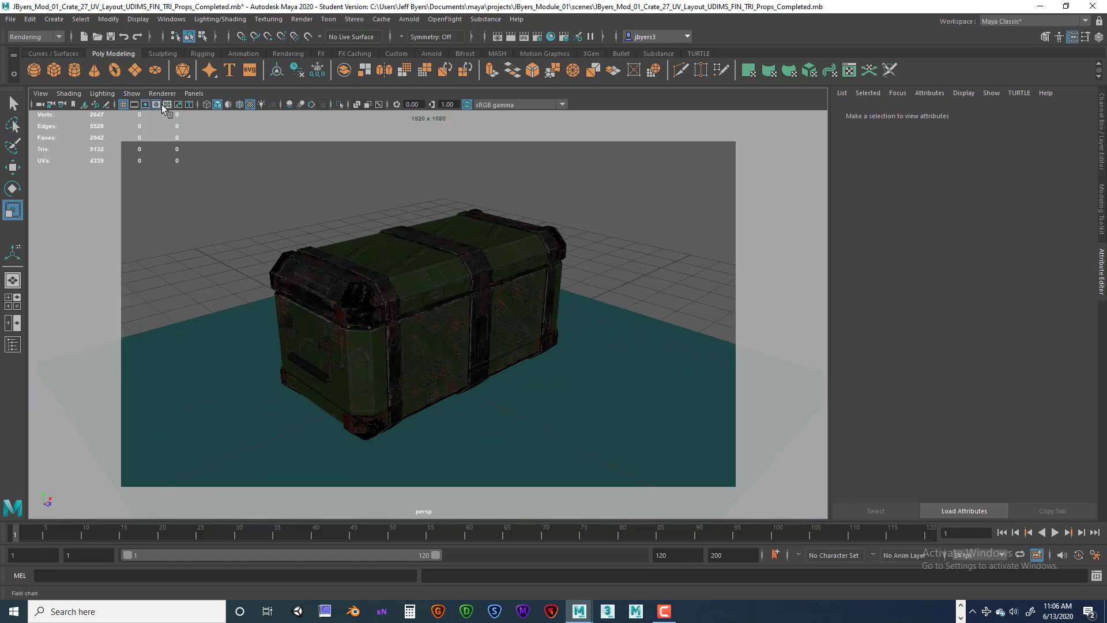
click(156, 105)
click(156, 104)
click(168, 105)
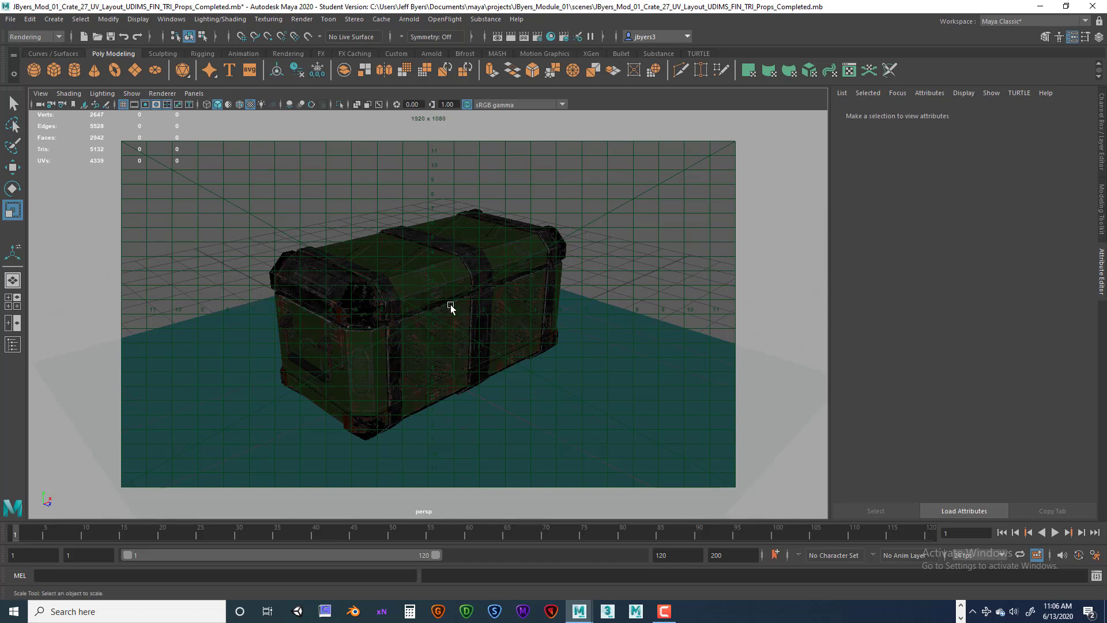
Step: Center the crate on the field chart so that it sits completely inside the resolution gate
scroll(477, 334, up, 2)
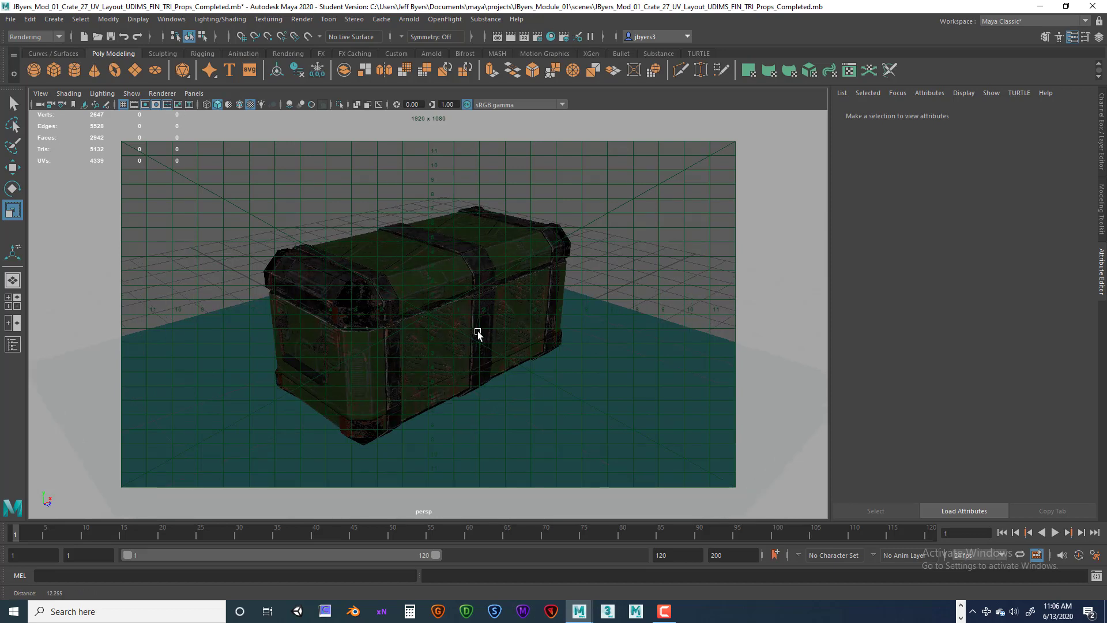
mouse_move(477, 334)
alt+middle_down()
mouse_move(470, 459)
mouse_move(478, 413)
alt+middle_up()
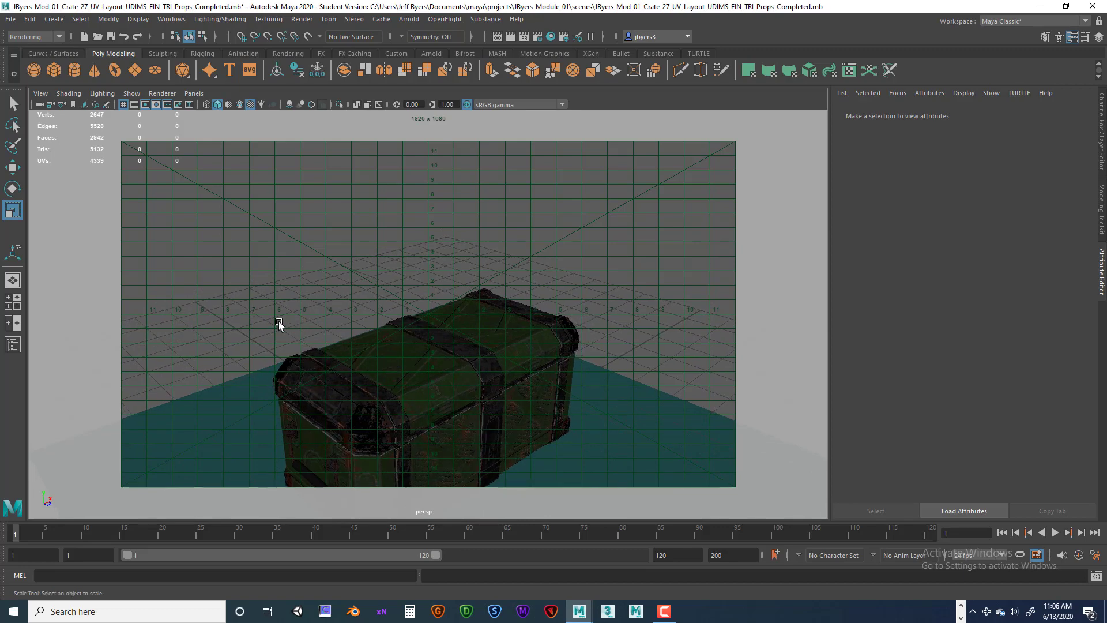
alt+middle_drag(425, 386, 427, 311)
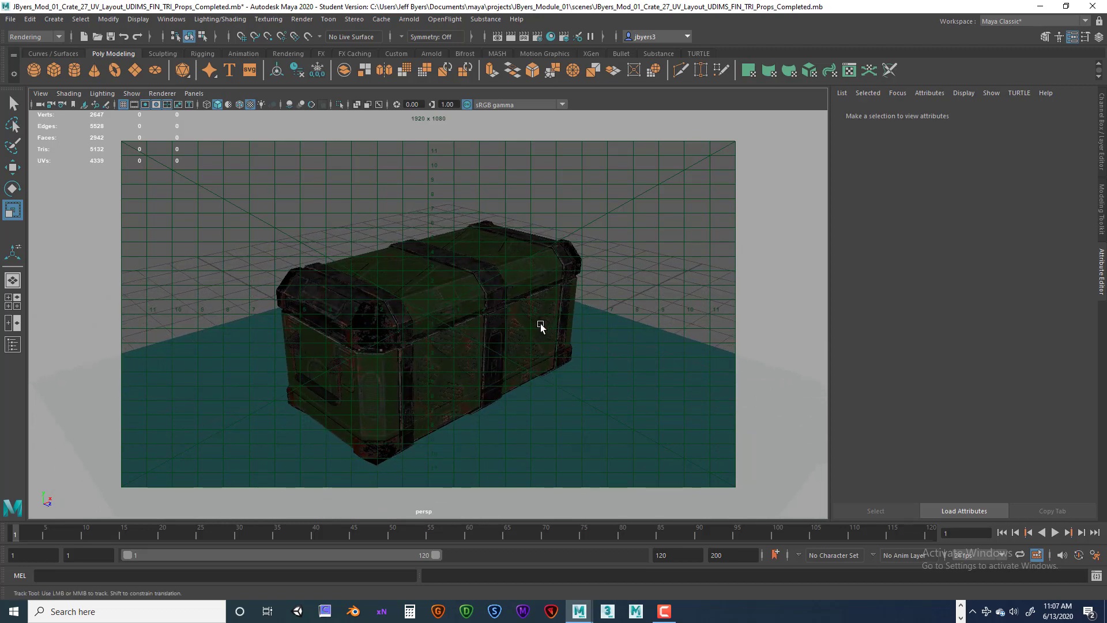
alt+middle_drag(541, 327, 536, 299)
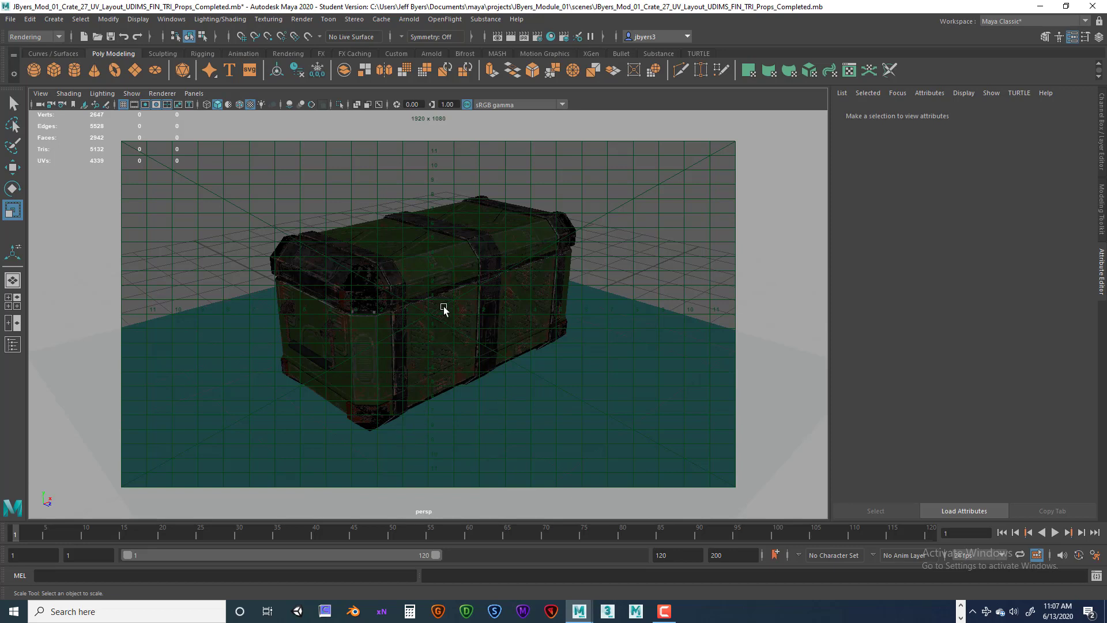
Step: Hide the field chart and assign the teal floor plane to a new display layer
scroll(443, 309, up, 1)
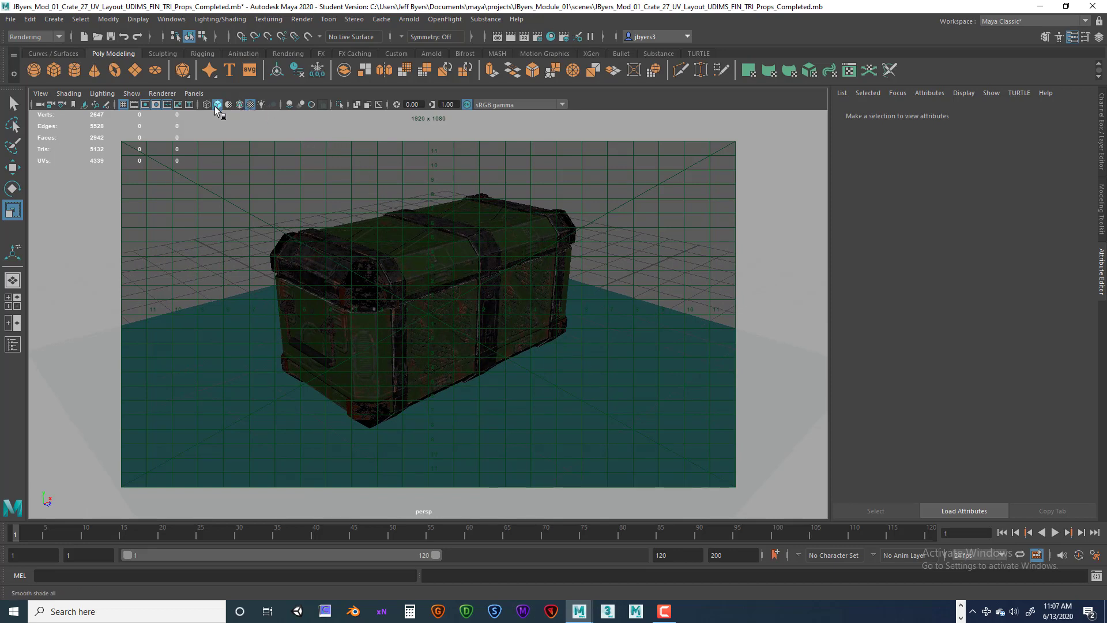
click(167, 104)
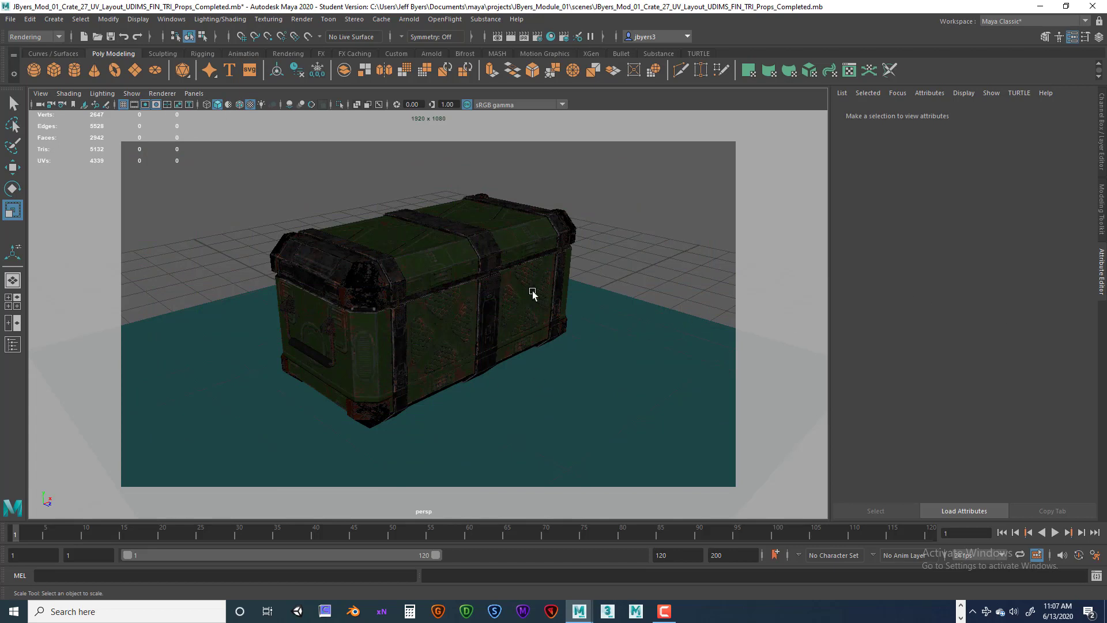
click(596, 424)
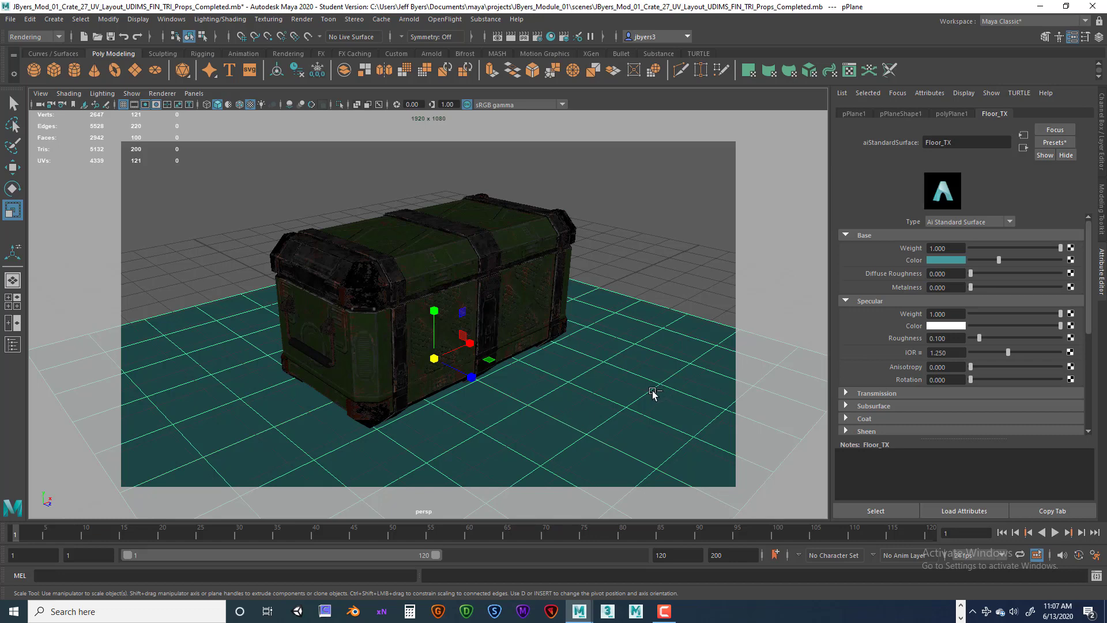
key(ctrl+a)
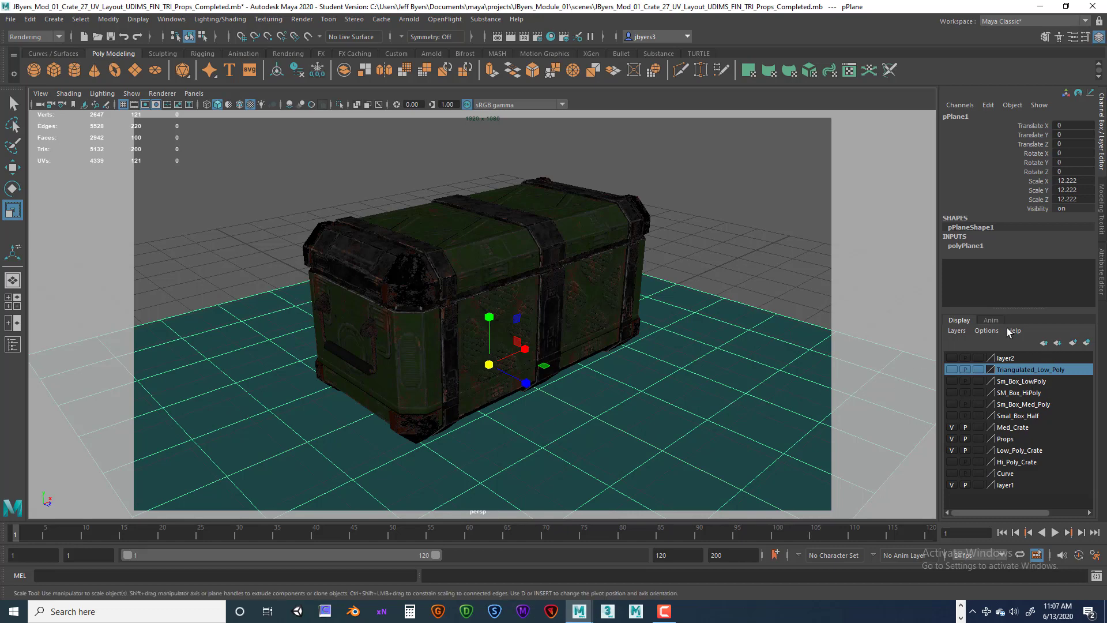
click(1059, 344)
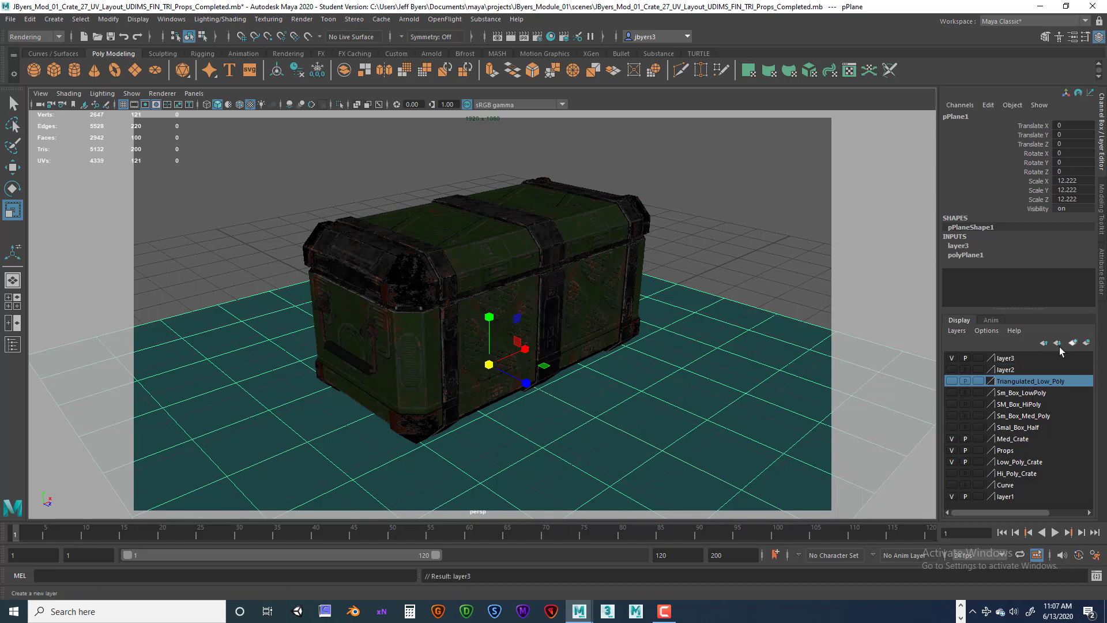
Step: Rename the floor plane's new display layer to Floor and turn off its visibility
double_click(1008, 358)
drag(444, 225, 381, 233)
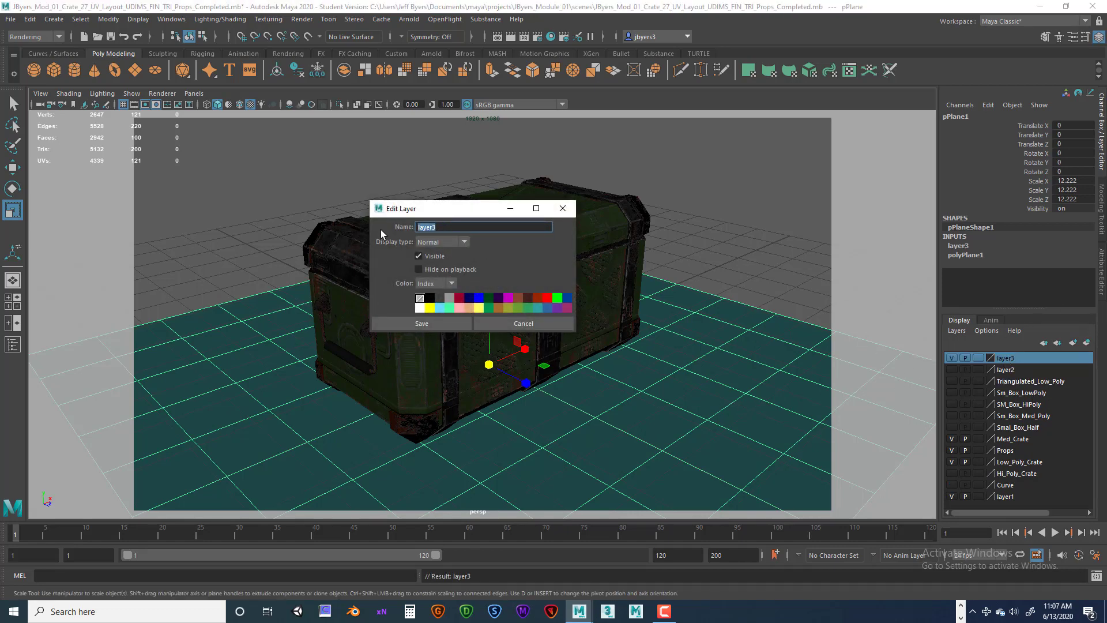
text(Floor)
key(Return)
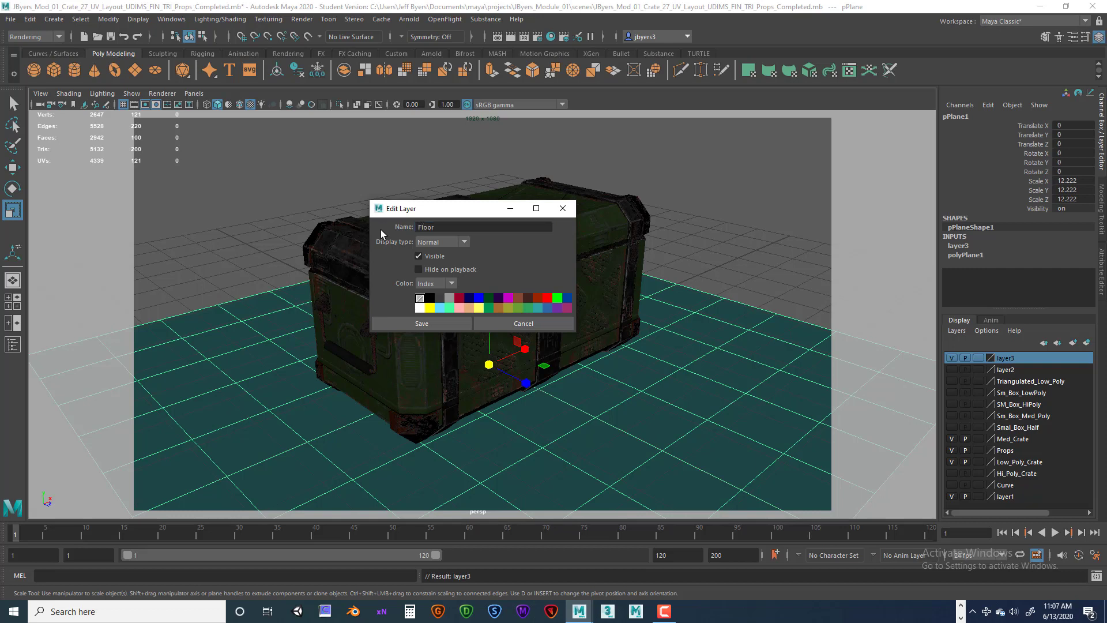
click(429, 321)
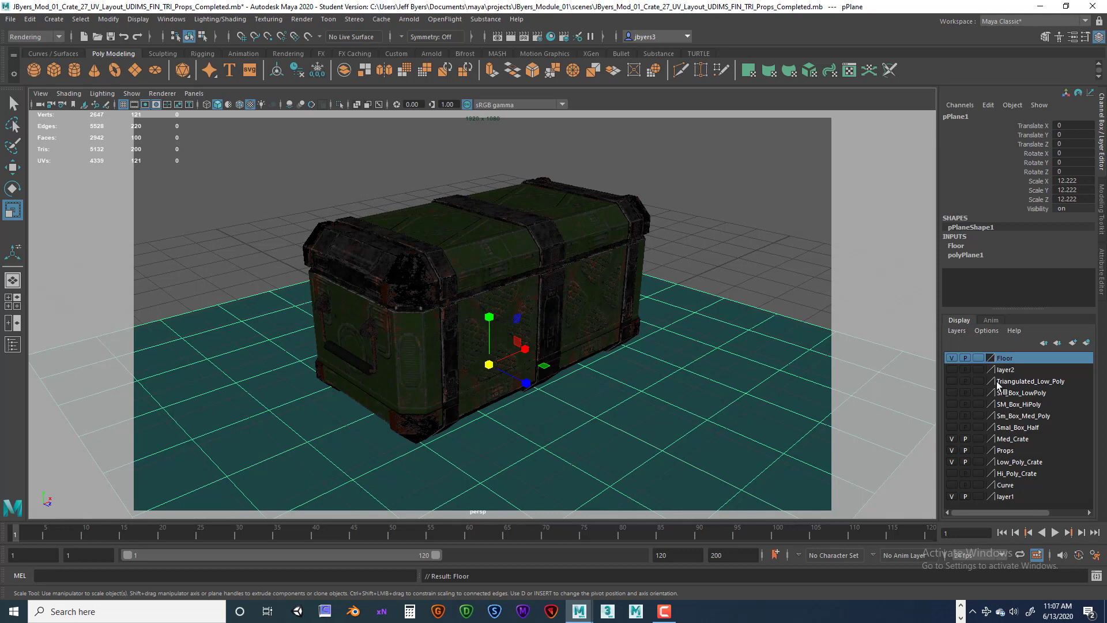
click(953, 359)
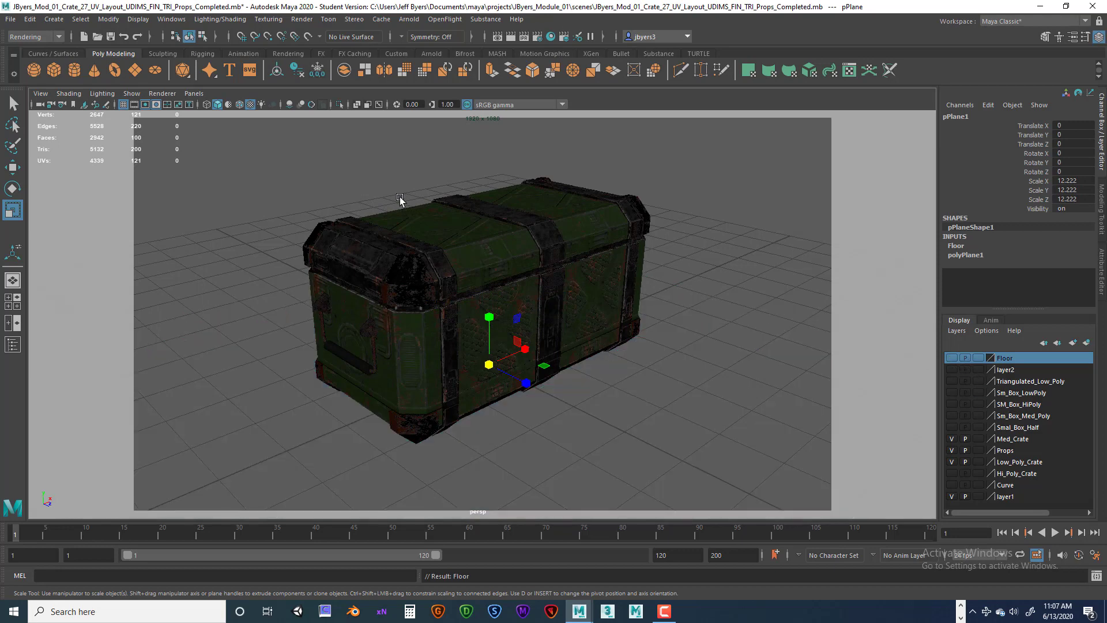
Step: Show the field chart again and enlarge the crate in the resolution gate, keeping it centered on the chart
click(167, 104)
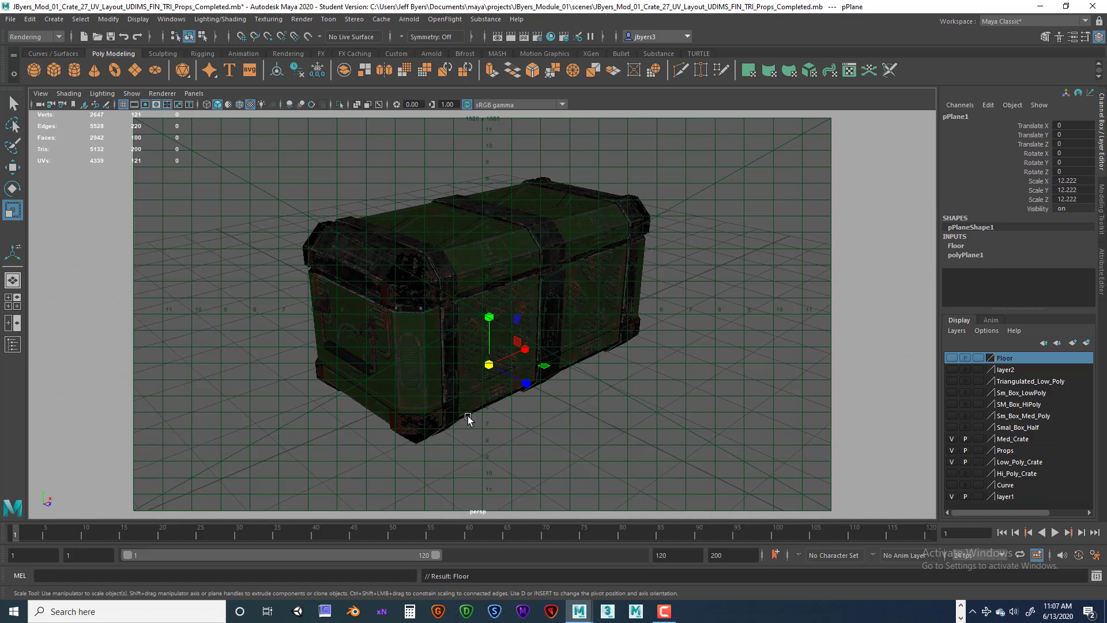
alt+middle_click(569, 224)
alt+middle_drag(570, 225, 570, 228)
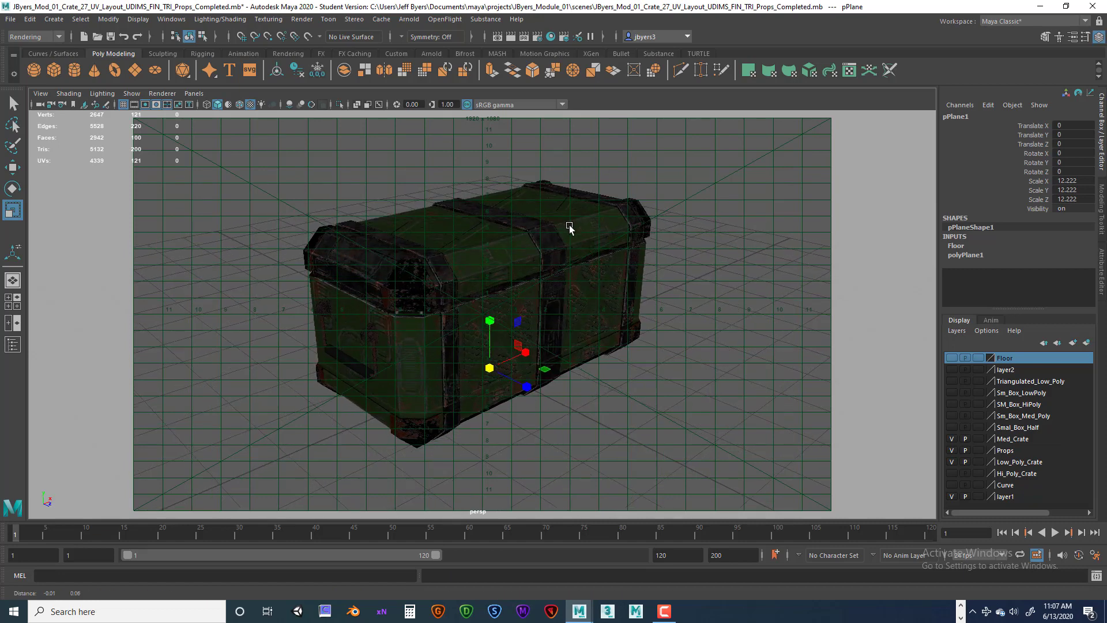
alt+right_drag(569, 226, 593, 240)
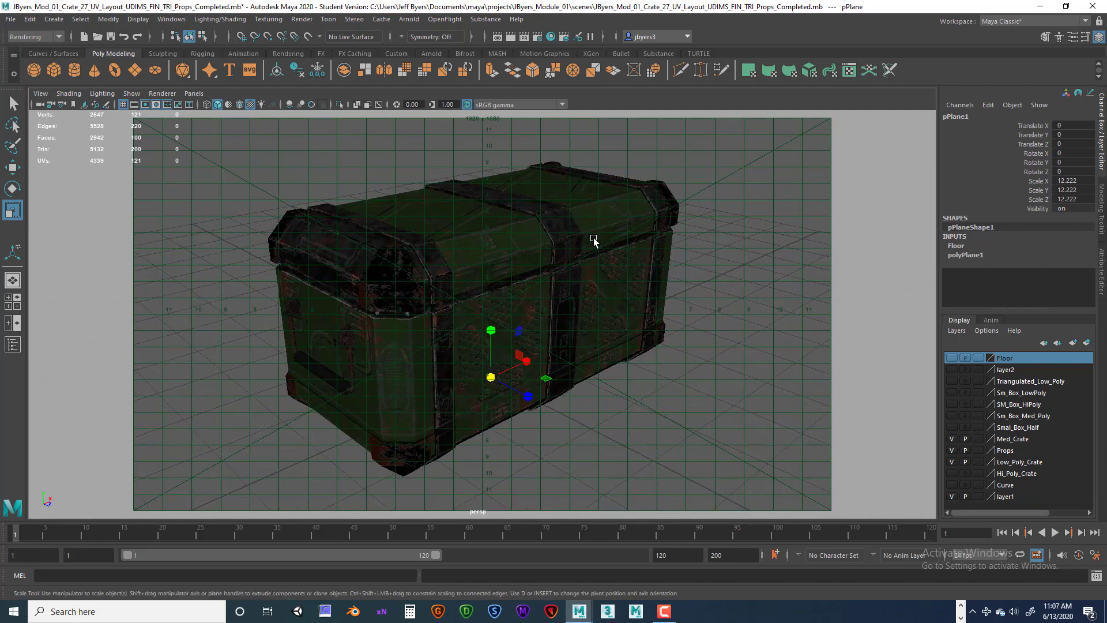
alt+middle_drag(593, 240, 593, 241)
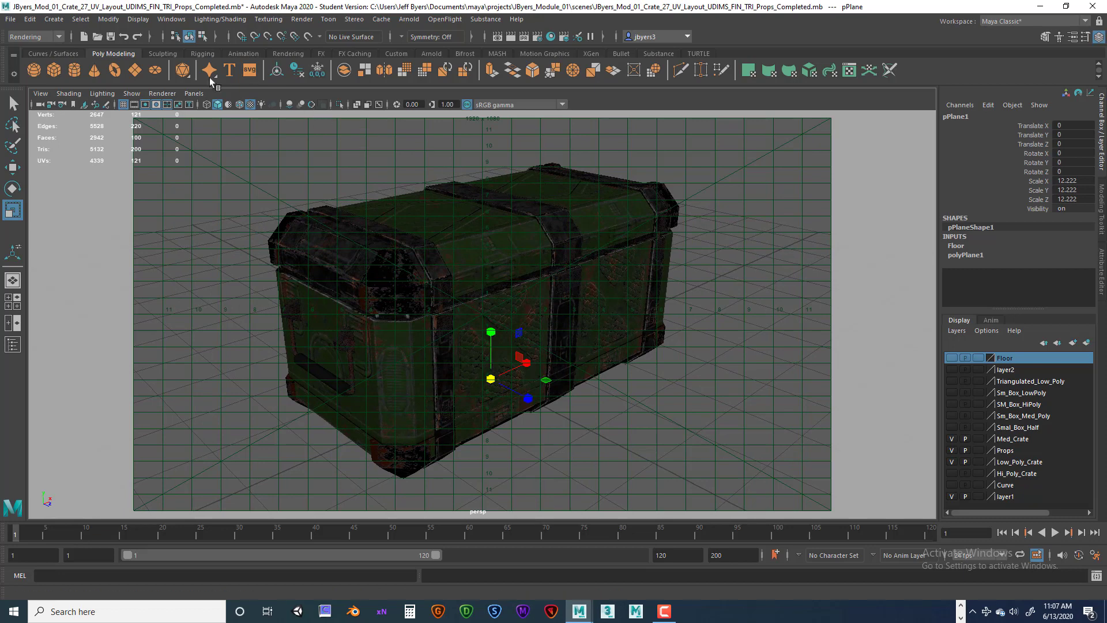
Step: Replace the field chart with the safe action guide and frame the crate closely inside it from a slightly higher angle
click(167, 104)
click(179, 106)
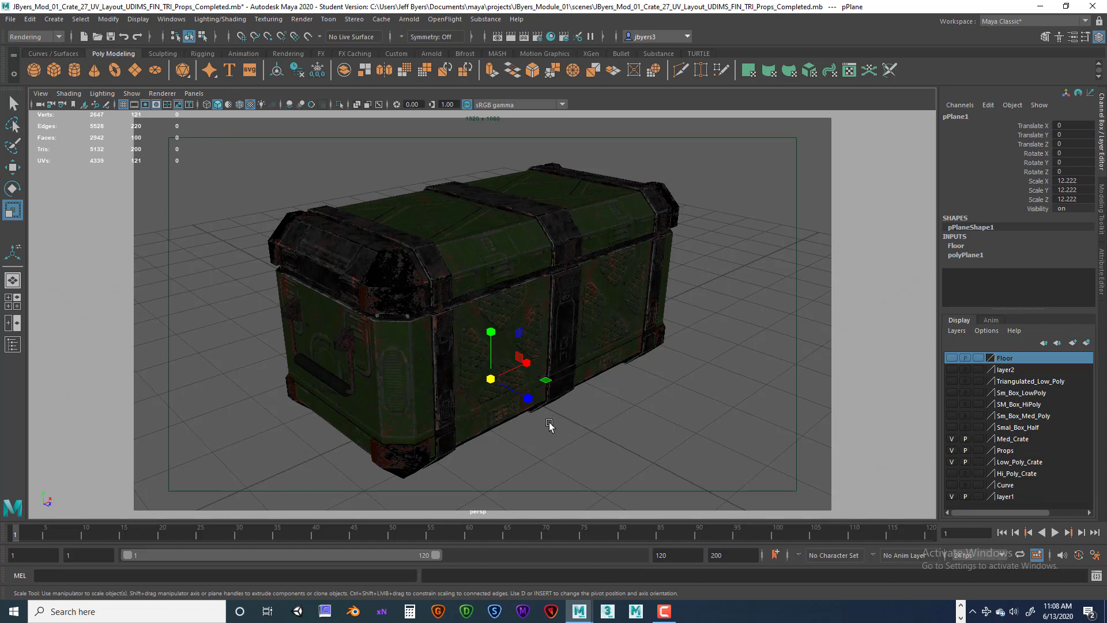
alt+drag(545, 425, 543, 403)
alt+right_drag(544, 403, 542, 417)
mouse_move(541, 417)
alt+mouse_down()
mouse_move(531, 403)
mouse_move(526, 413)
alt+mouse_up()
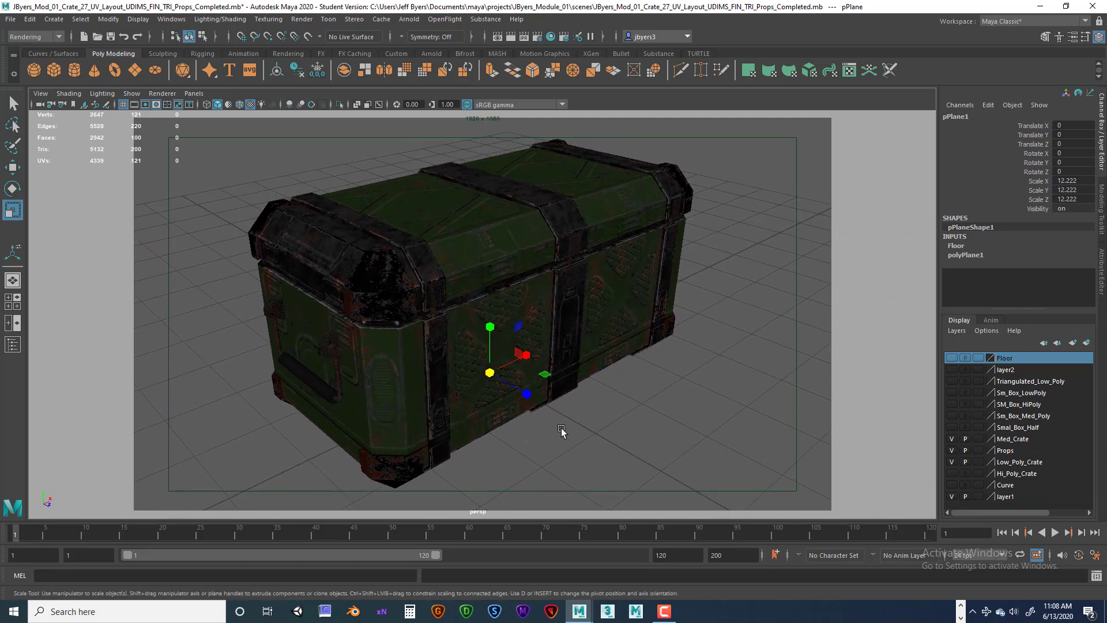
alt+right_drag(564, 430, 570, 429)
alt+drag(570, 429, 567, 418)
alt+middle_drag(574, 389, 577, 385)
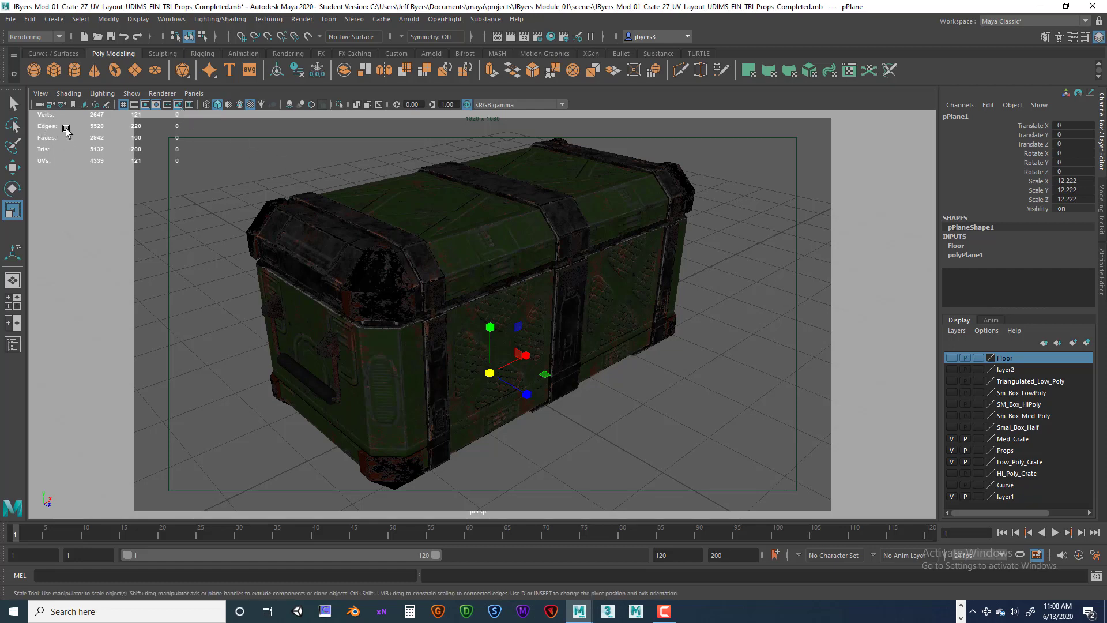
Step: Save the current perspective view as a camera bookmark named Crate_Front_Persp
click(41, 94)
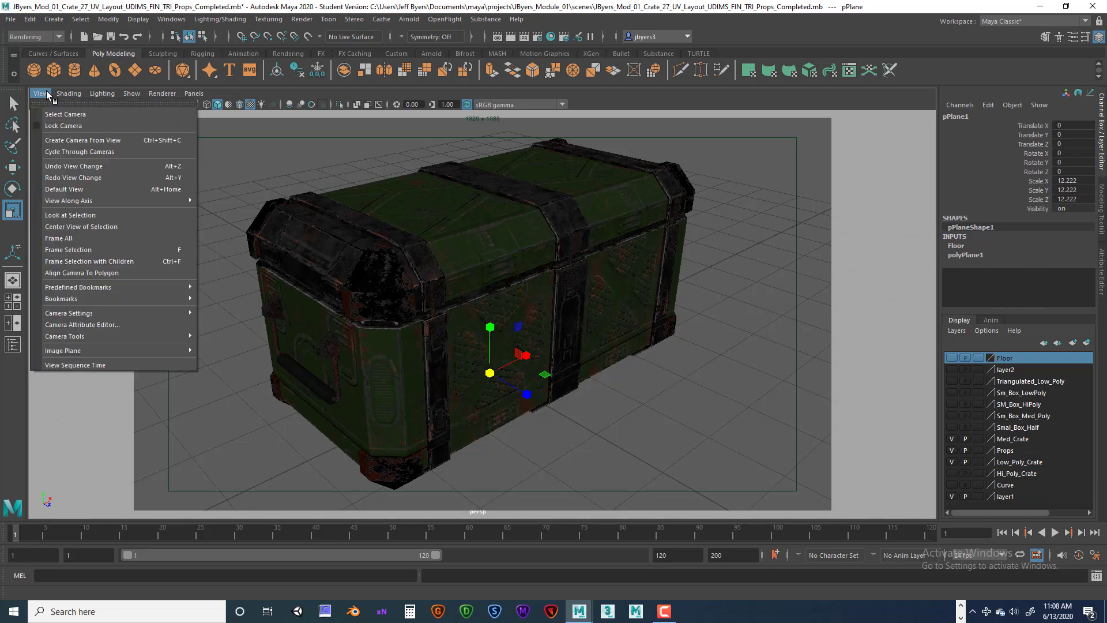
mouse_move(59, 339)
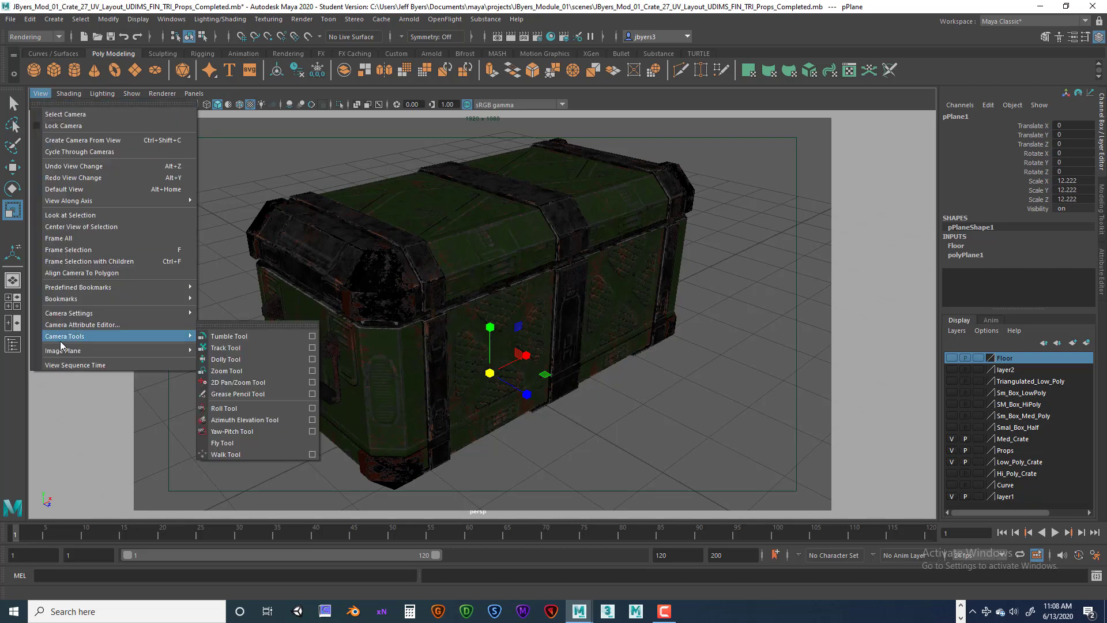
mouse_move(63, 299)
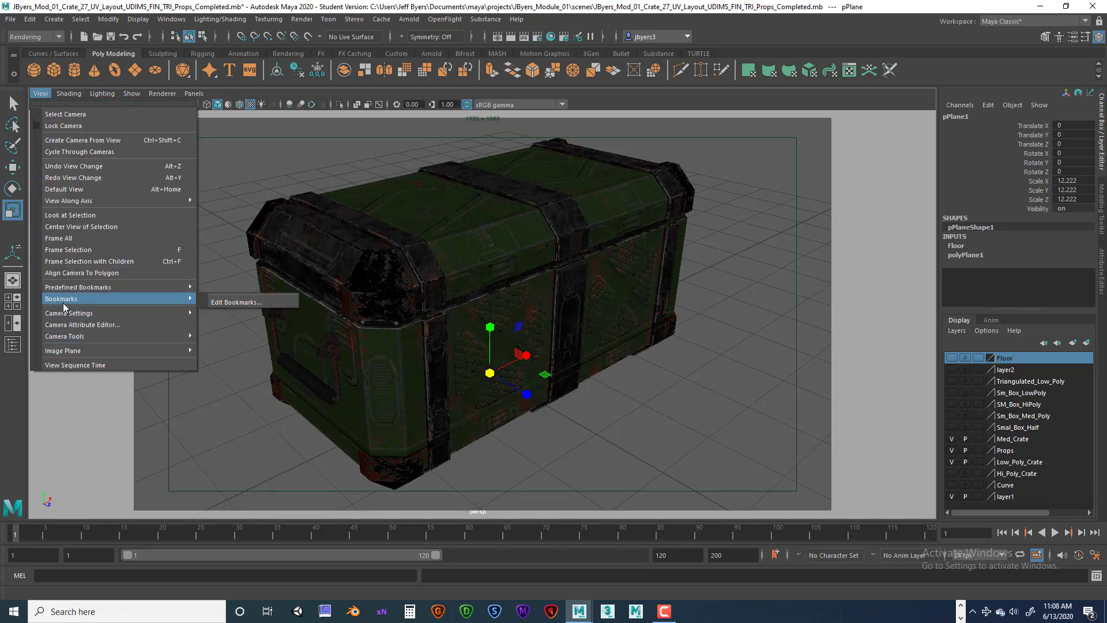
click(234, 302)
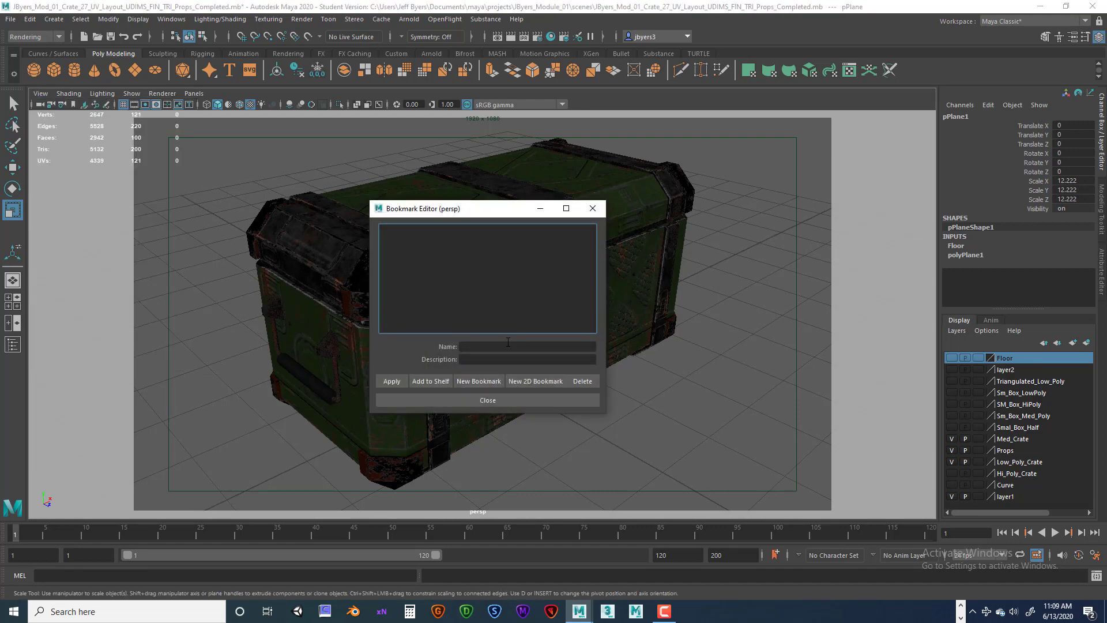
click(478, 381)
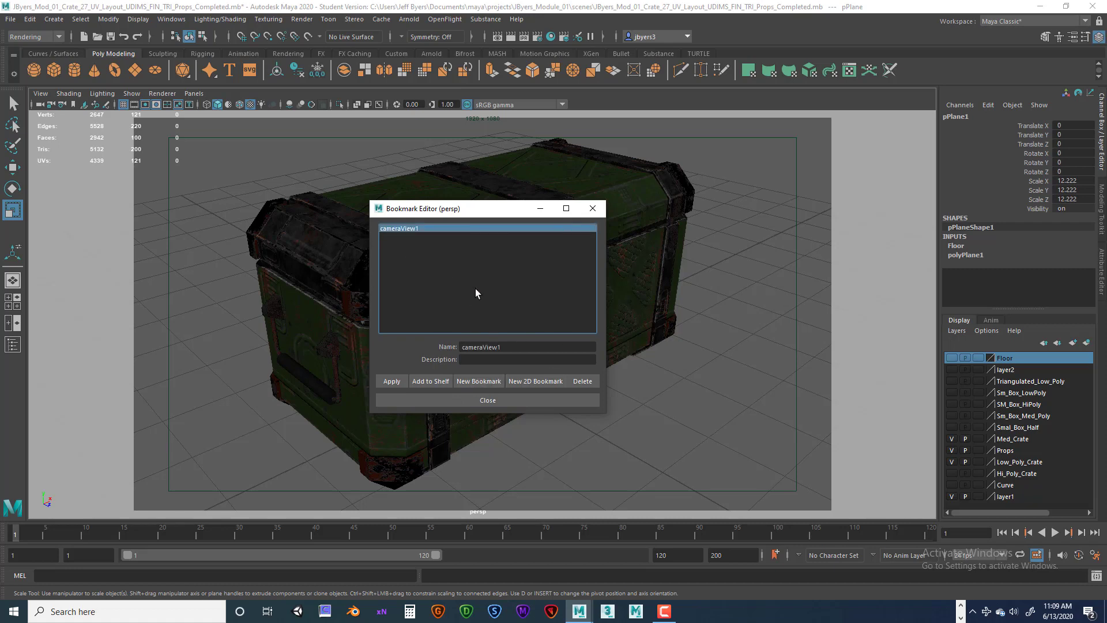
drag(510, 347, 418, 341)
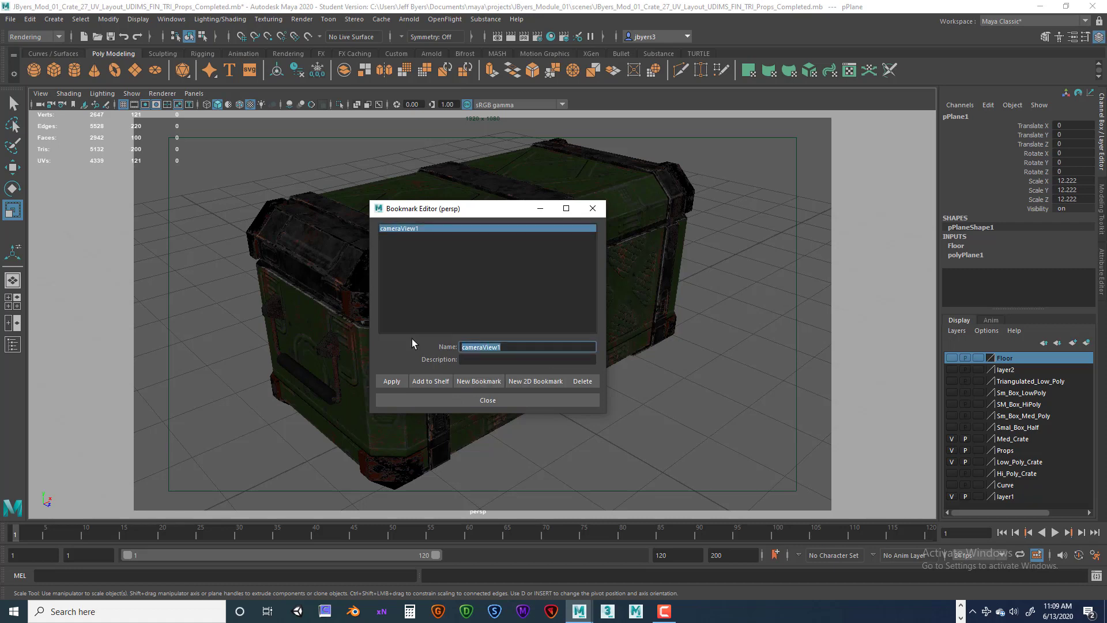
text(Crate_Front_Persp)
click(396, 381)
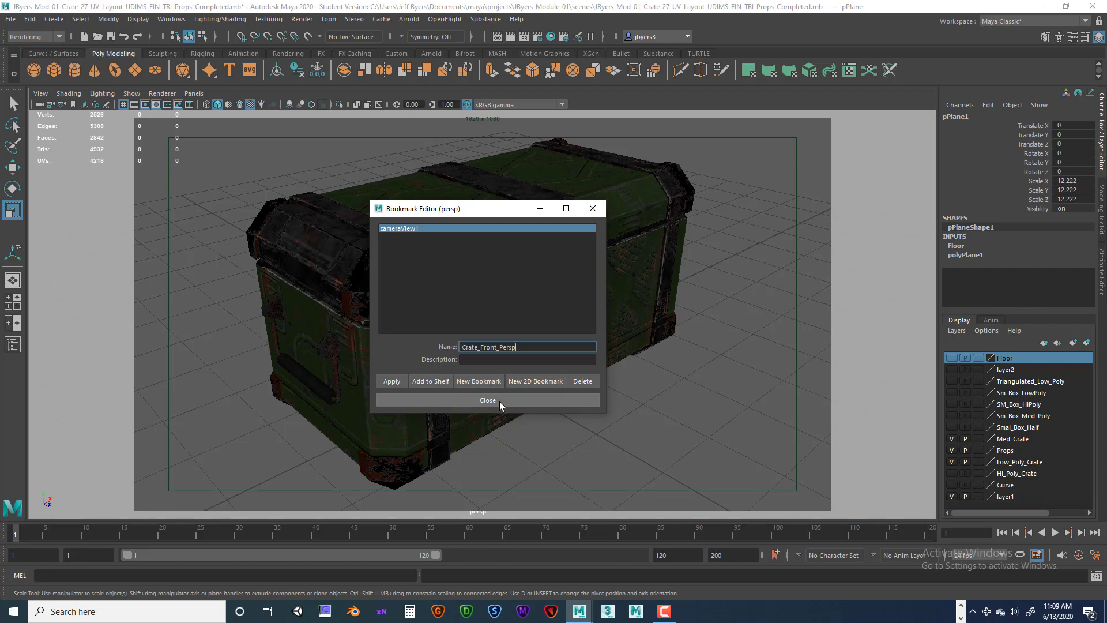
key(Return)
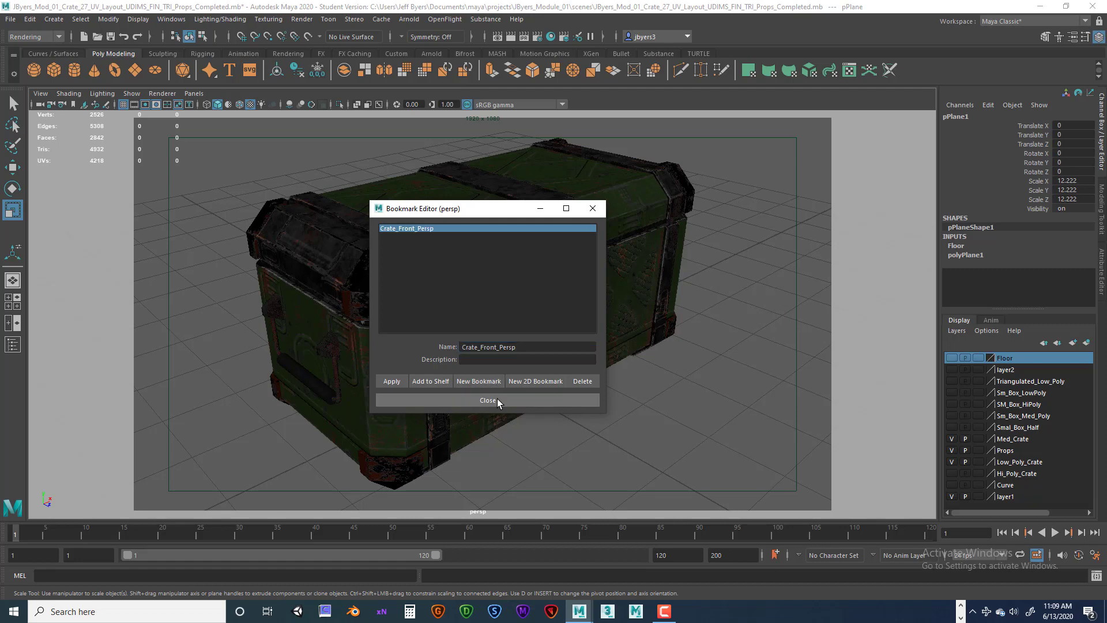
click(533, 348)
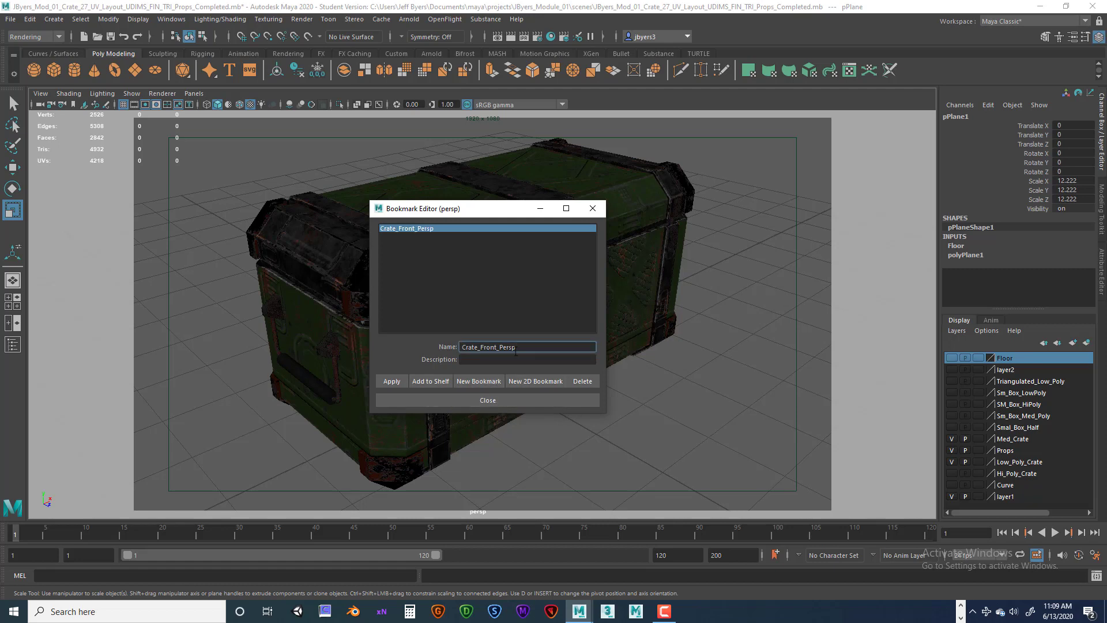
click(491, 399)
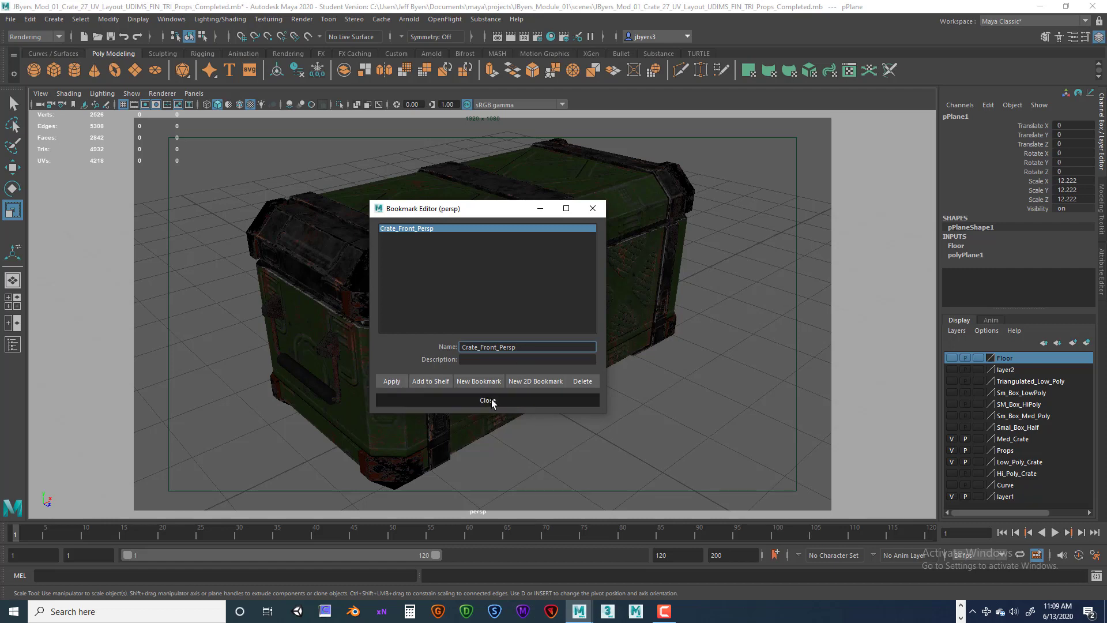
Step: Deselect everything, orbit around to the crate's opposite front corner and check its framing against the field chart
click(615, 426)
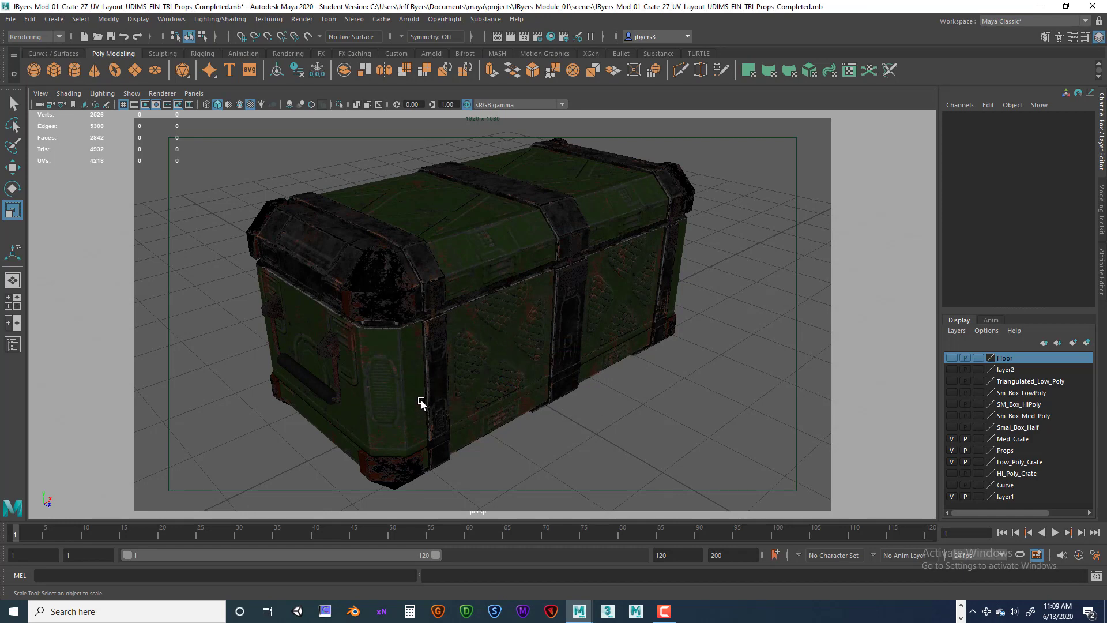
alt+drag(423, 400, 482, 405)
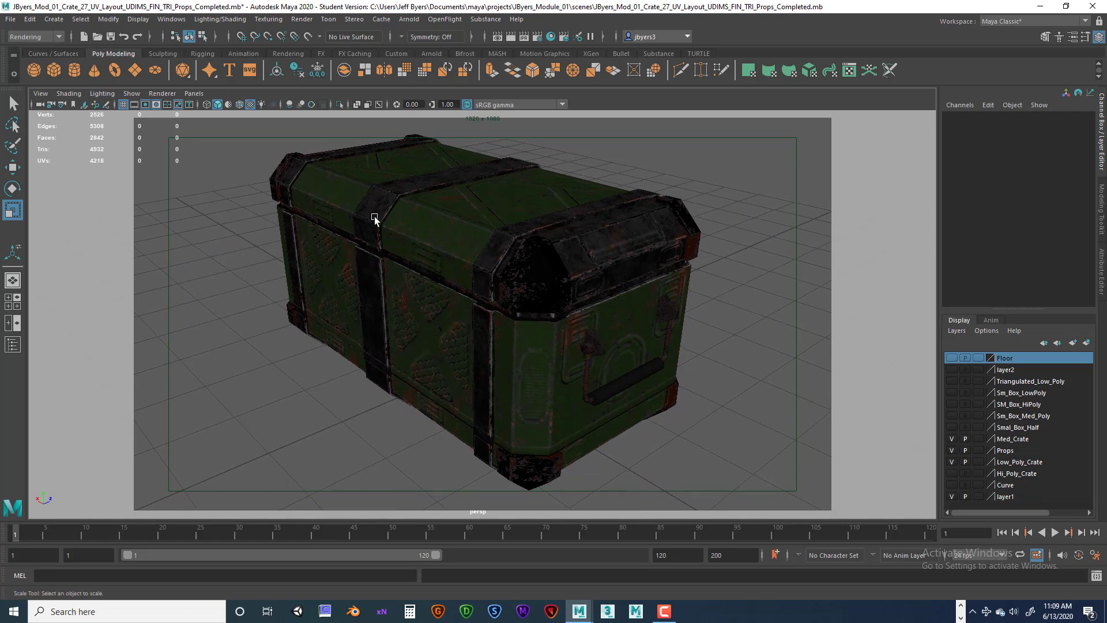
click(167, 105)
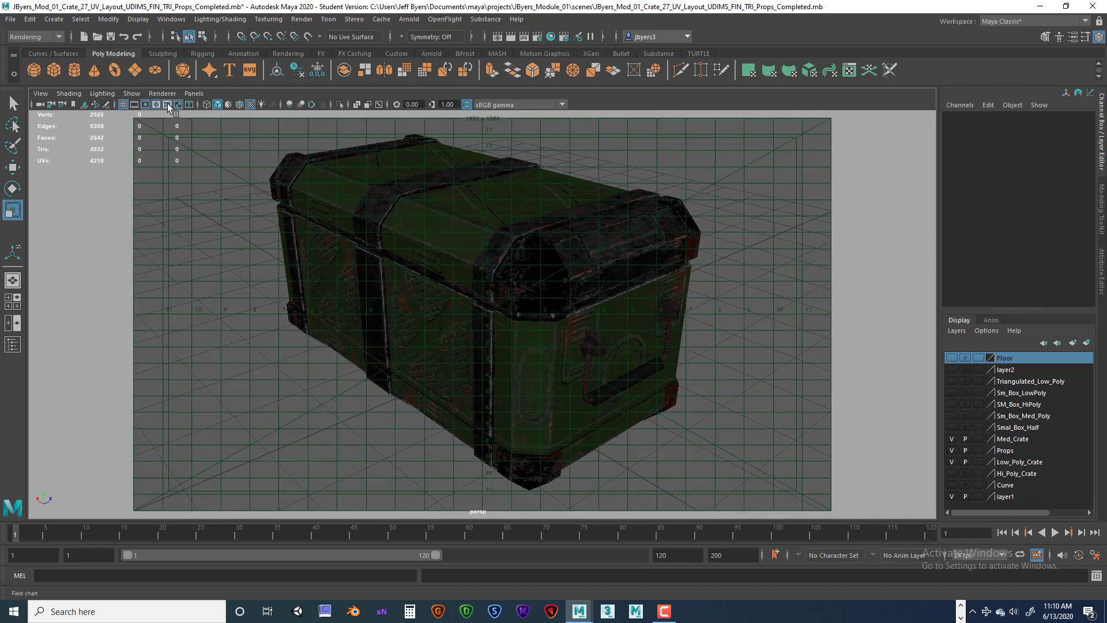
click(168, 104)
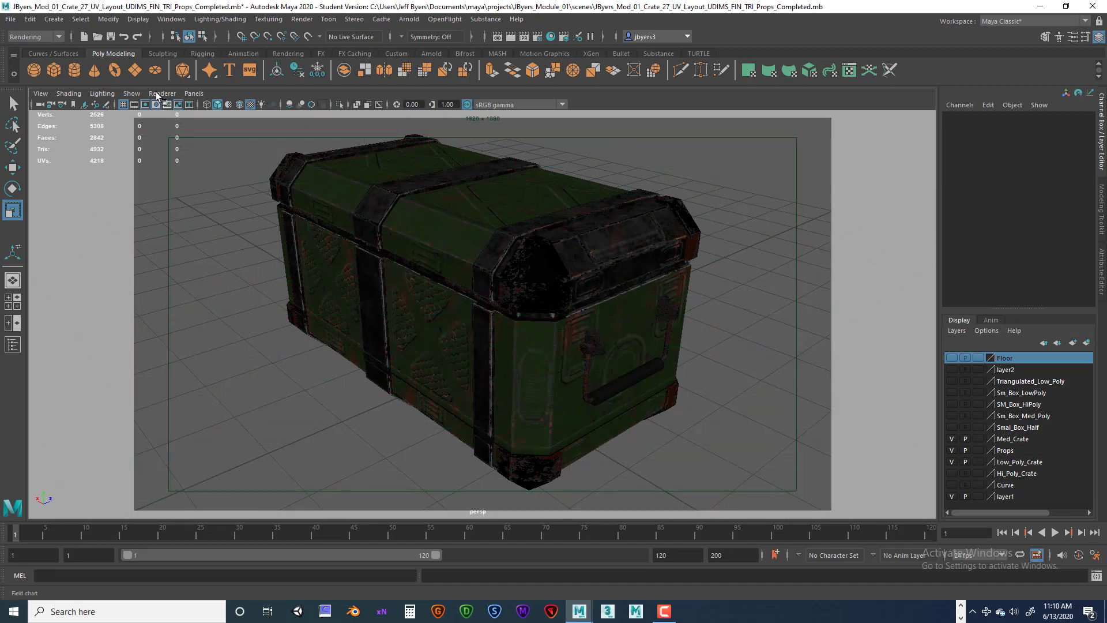
Step: Save the current perspective view as a camera bookmark named Crate_Back_Persp
click(40, 93)
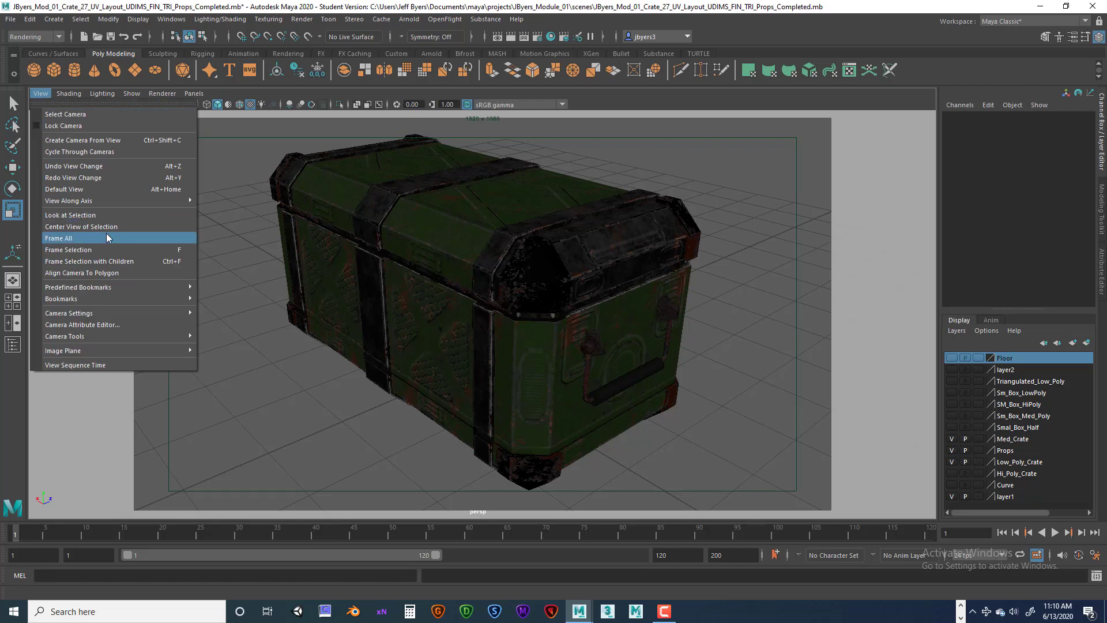
mouse_move(74, 351)
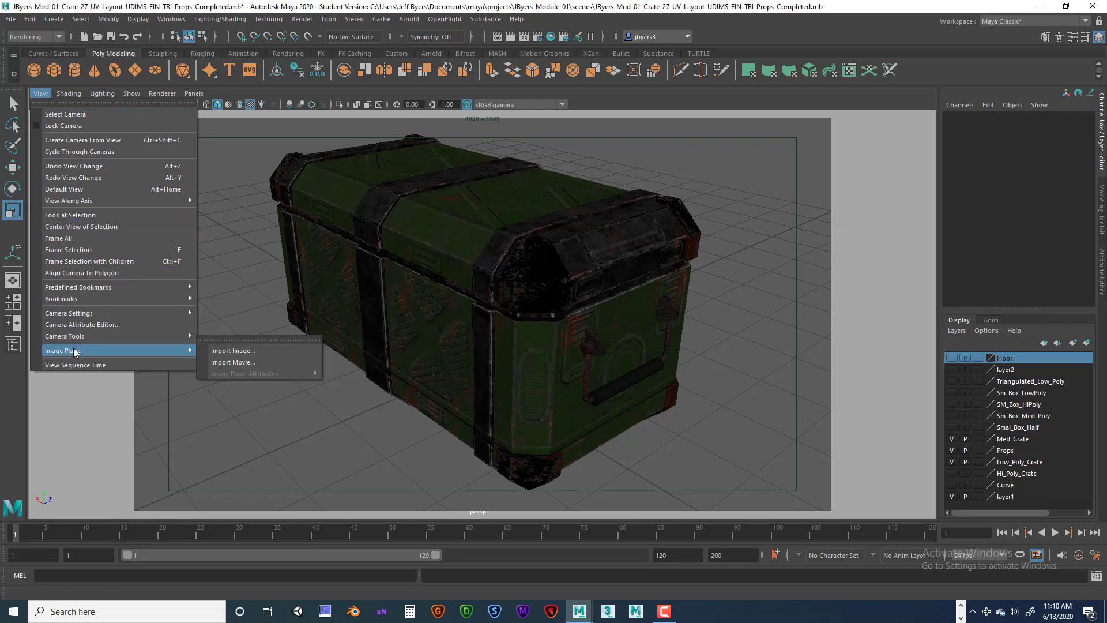
mouse_move(185, 299)
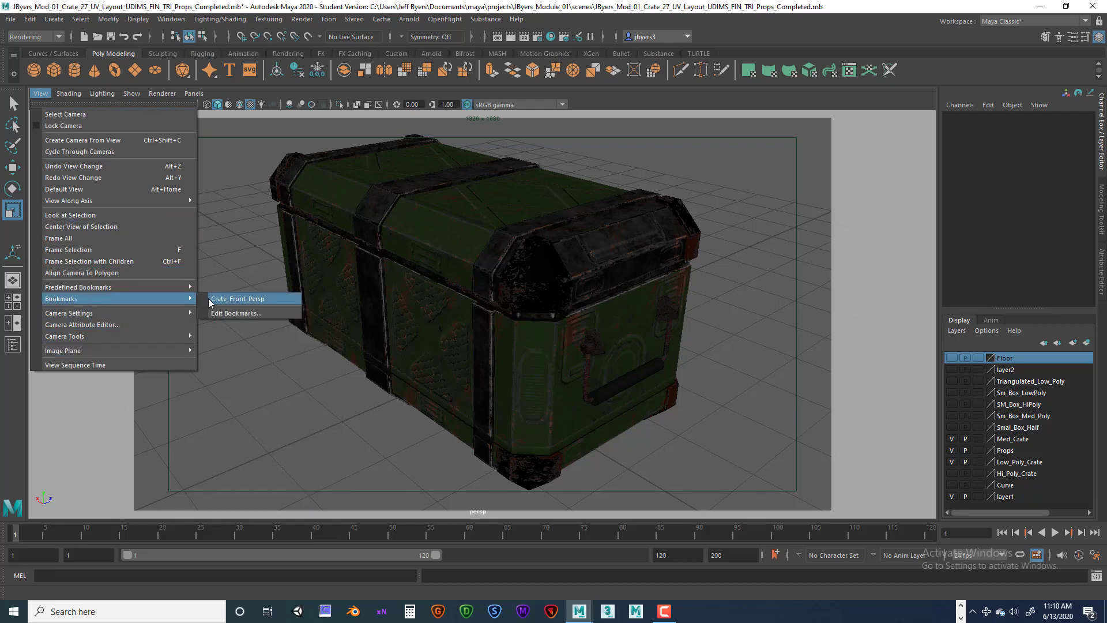
click(234, 313)
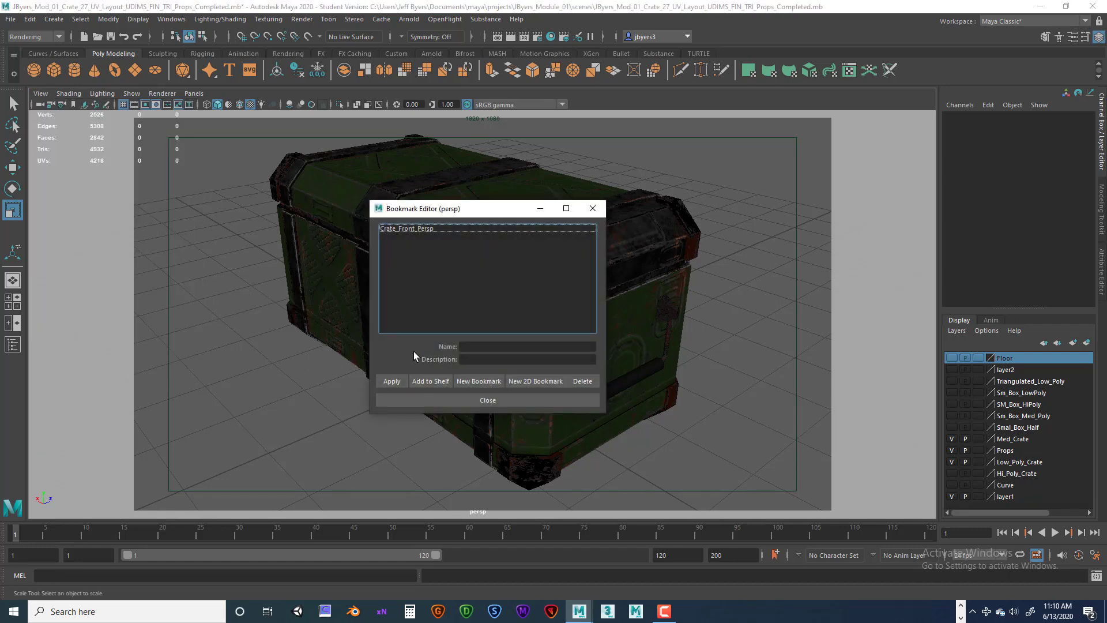
click(491, 382)
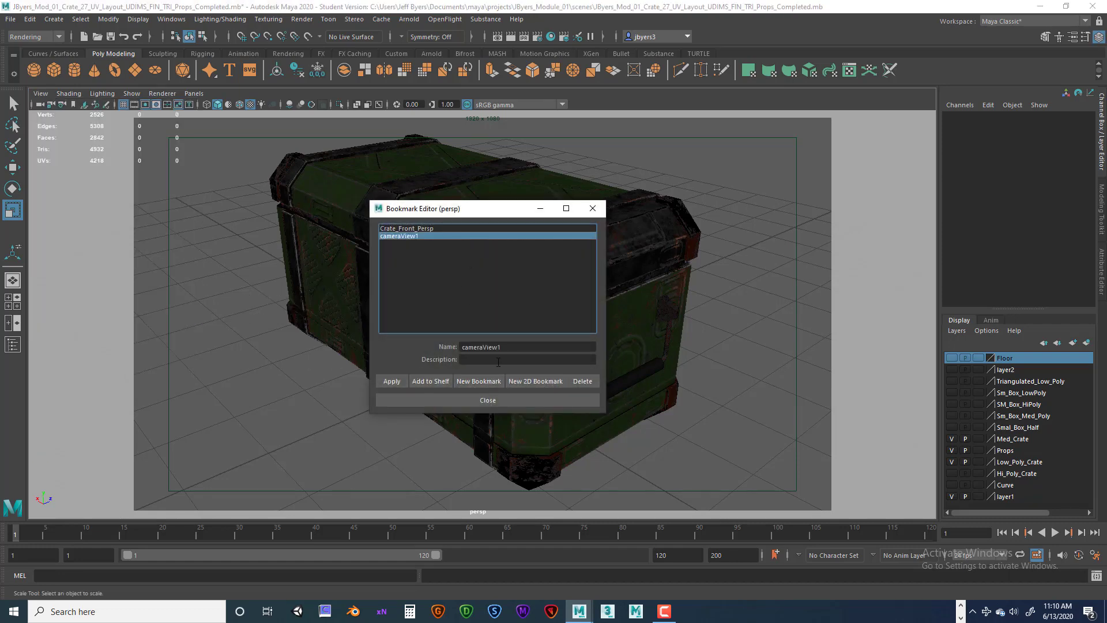
drag(514, 351, 464, 345)
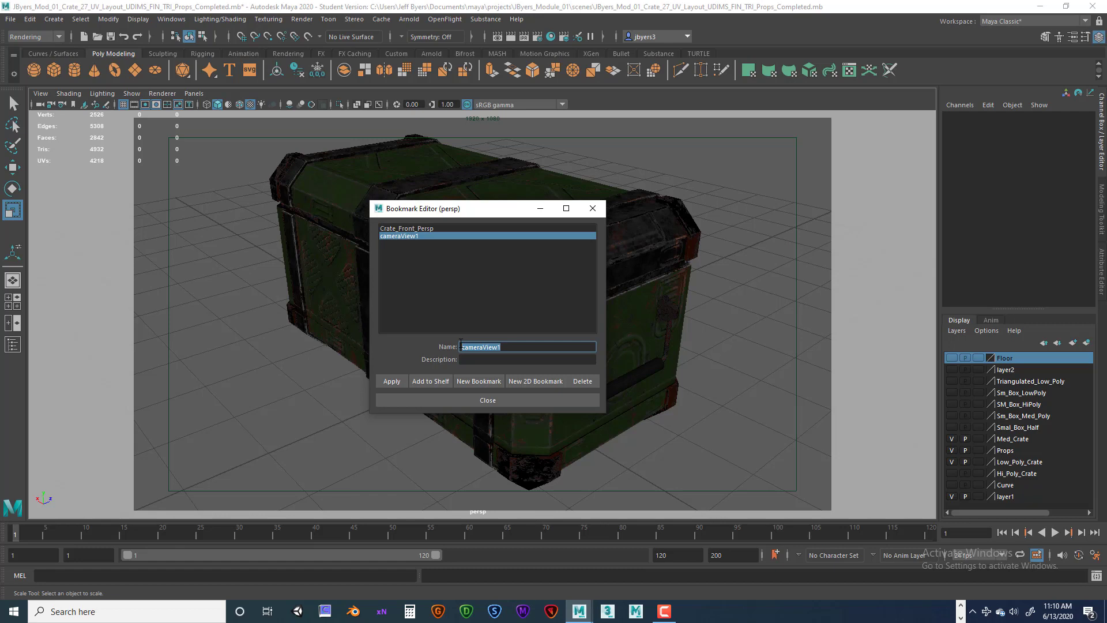
text(Crate_Back_Persp)
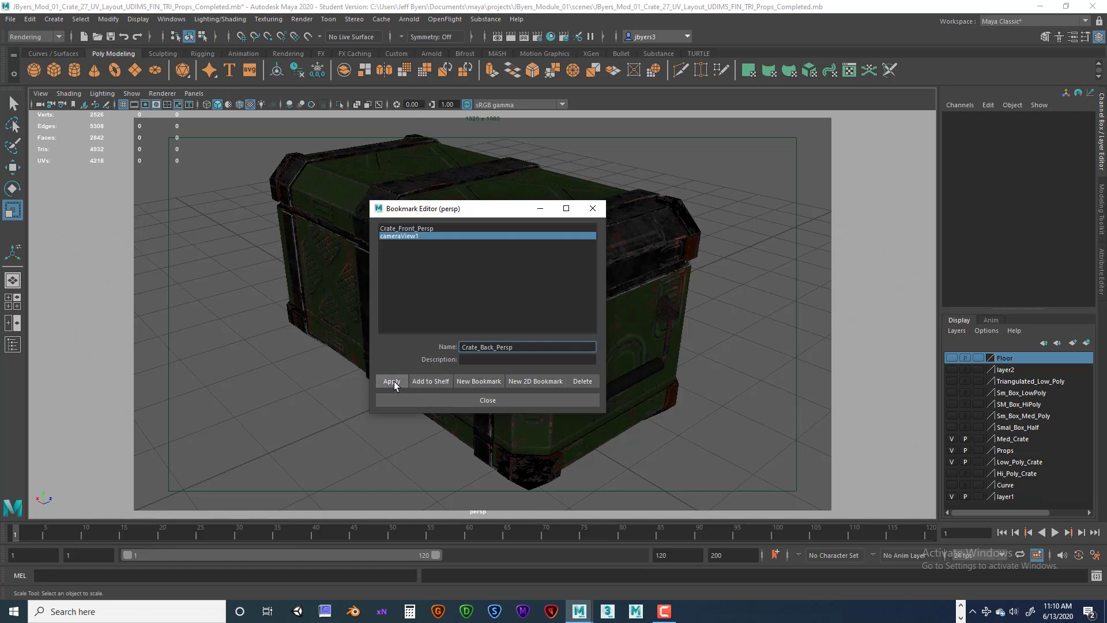
key(Return)
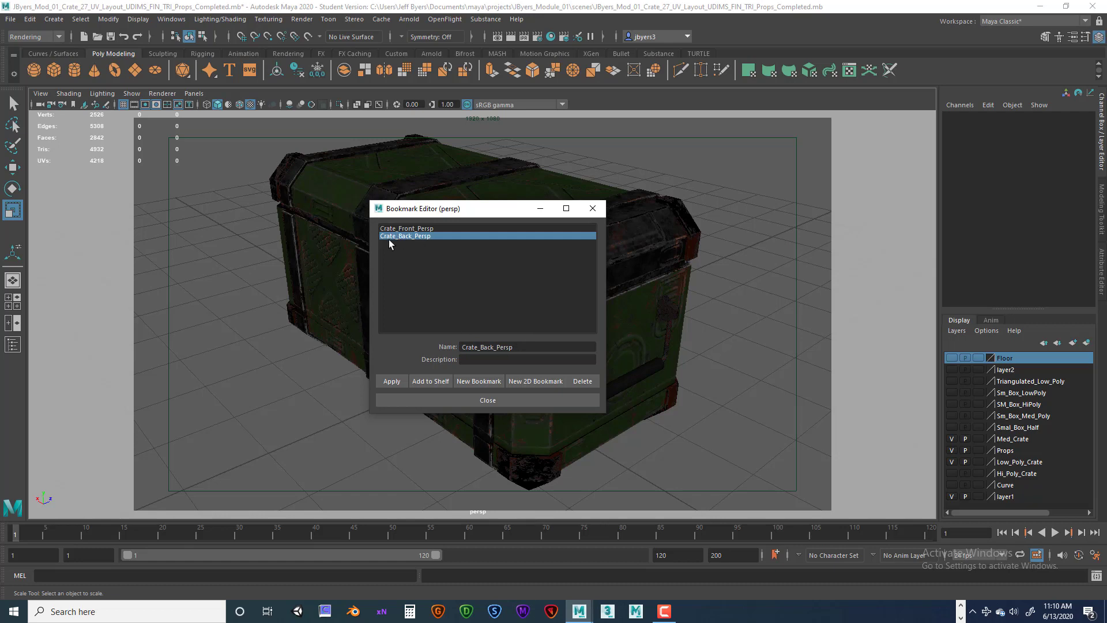
click(487, 400)
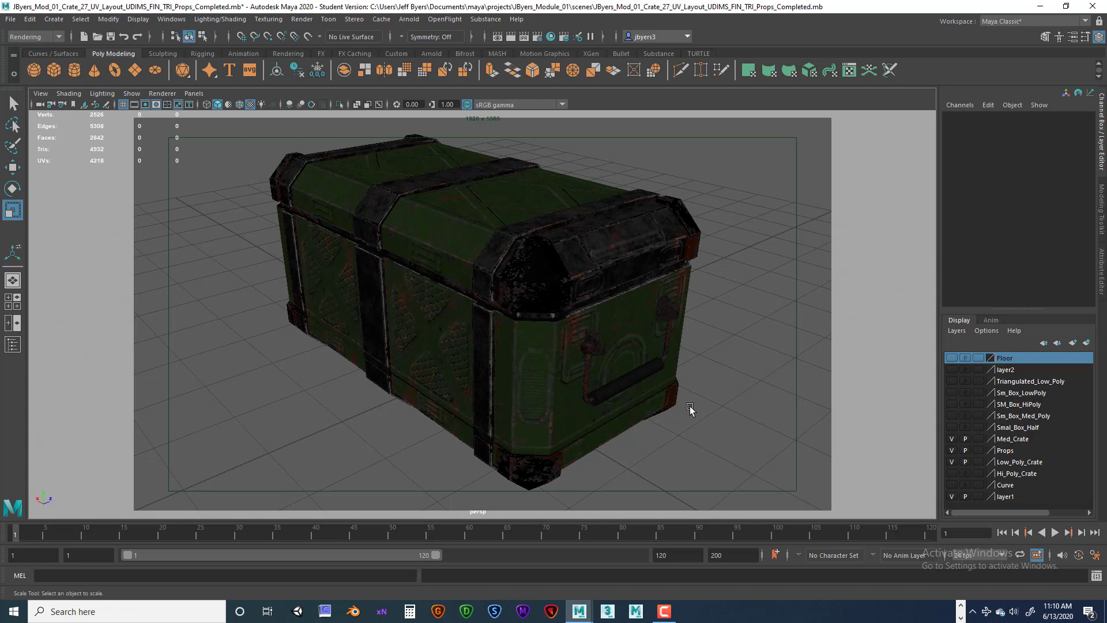
Step: Move the camera far from the crate and test the bookmarks by recalling Crate_Front_Persp, Crate_Back_Persp and Crate_Front_Persp again
alt+drag(677, 413, 516, 425)
scroll(491, 426, down, 15)
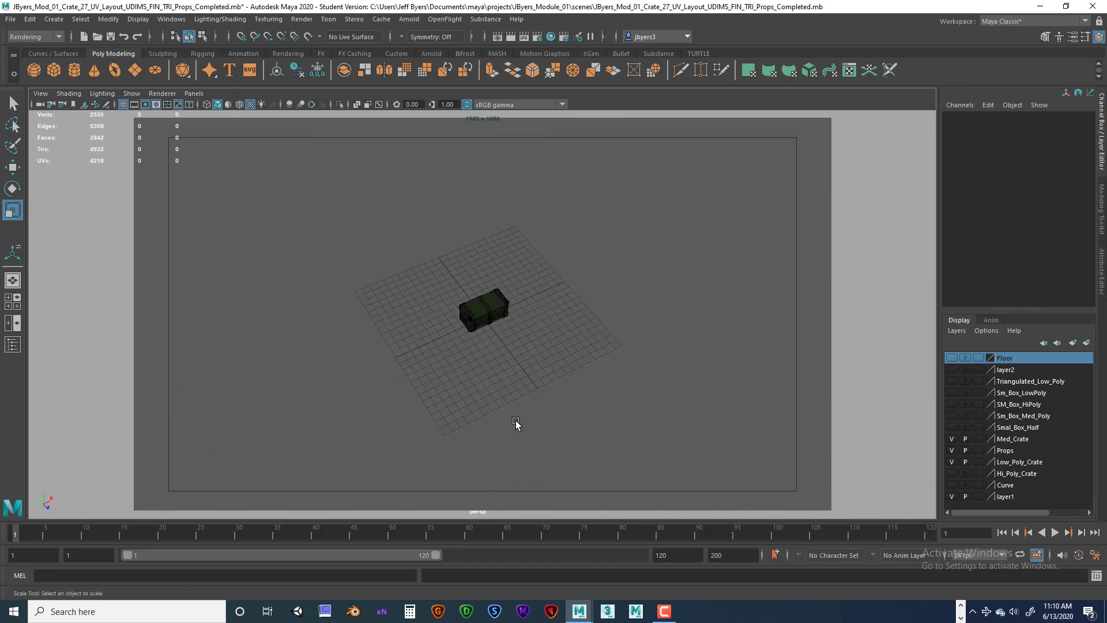
scroll(516, 425, down, 5)
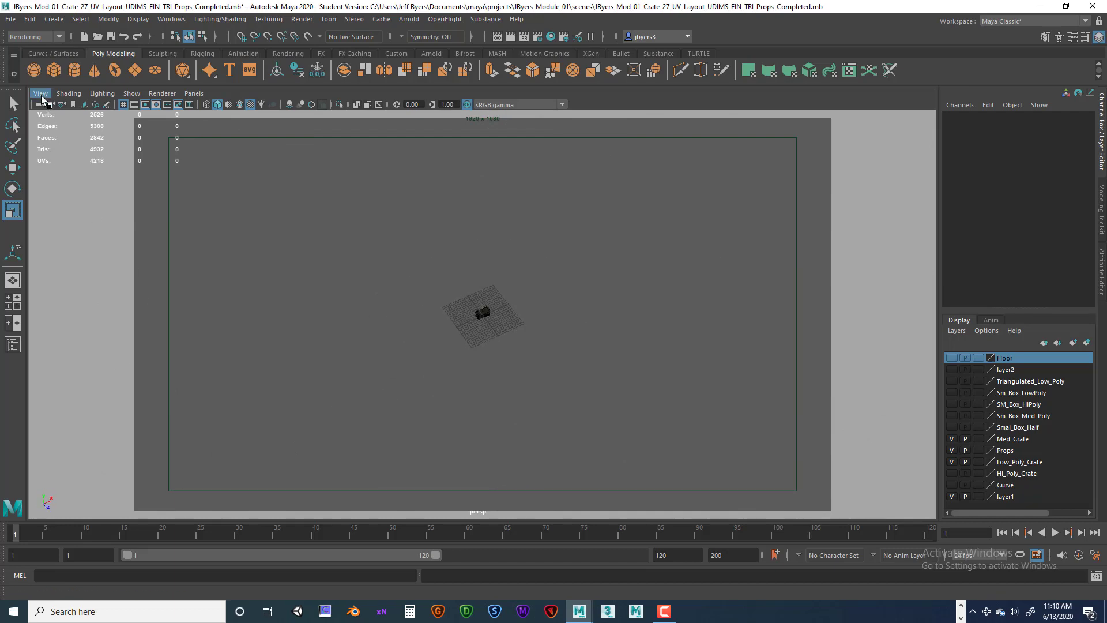
click(41, 93)
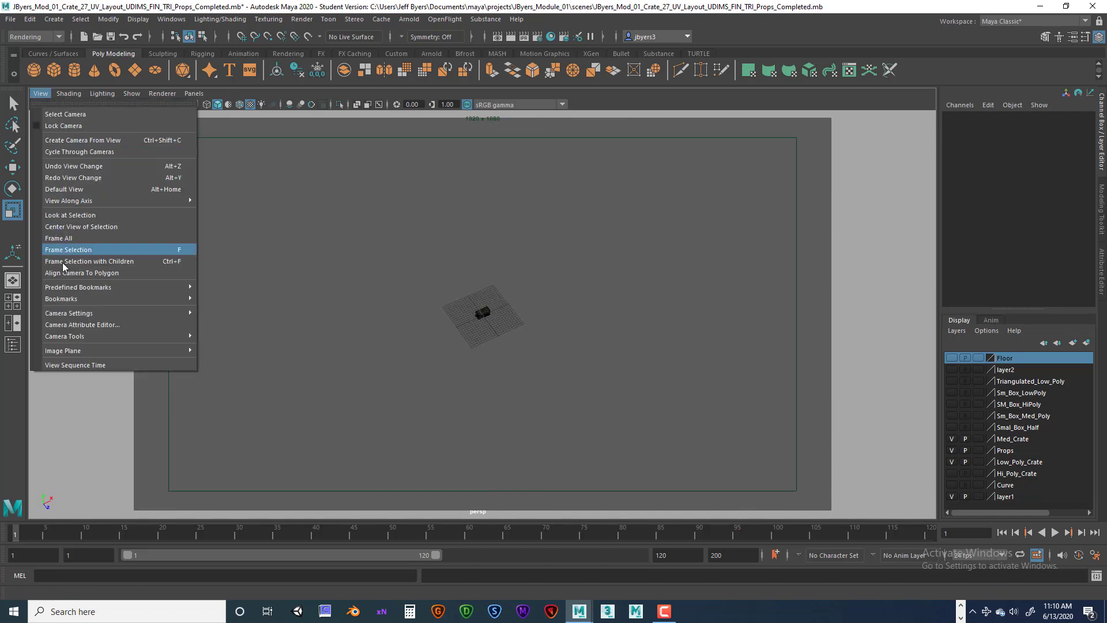
mouse_move(60, 299)
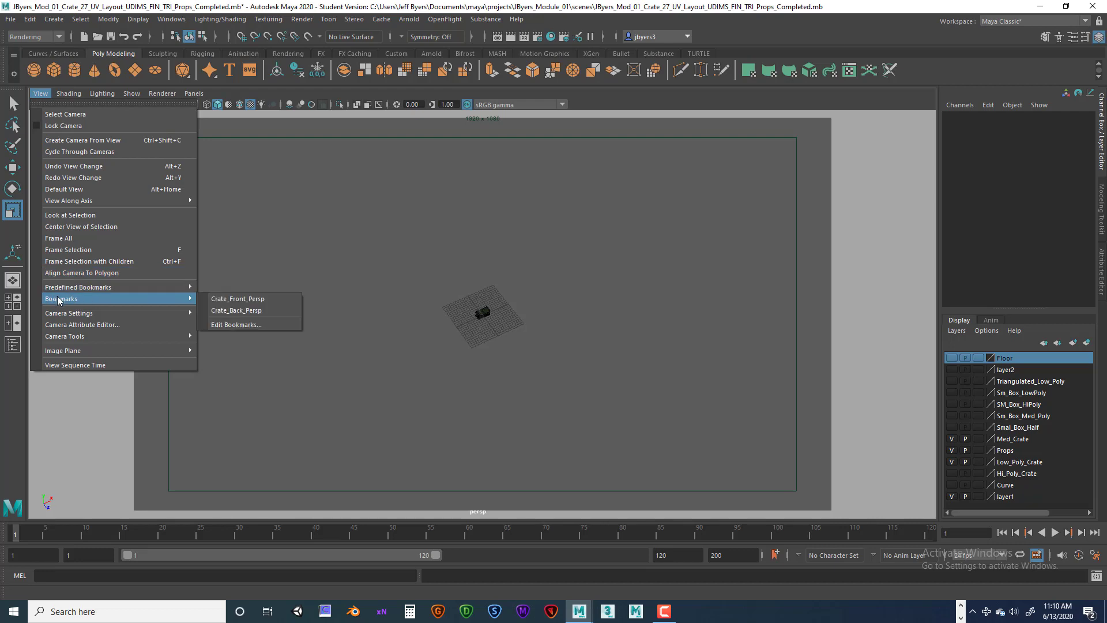
click(246, 299)
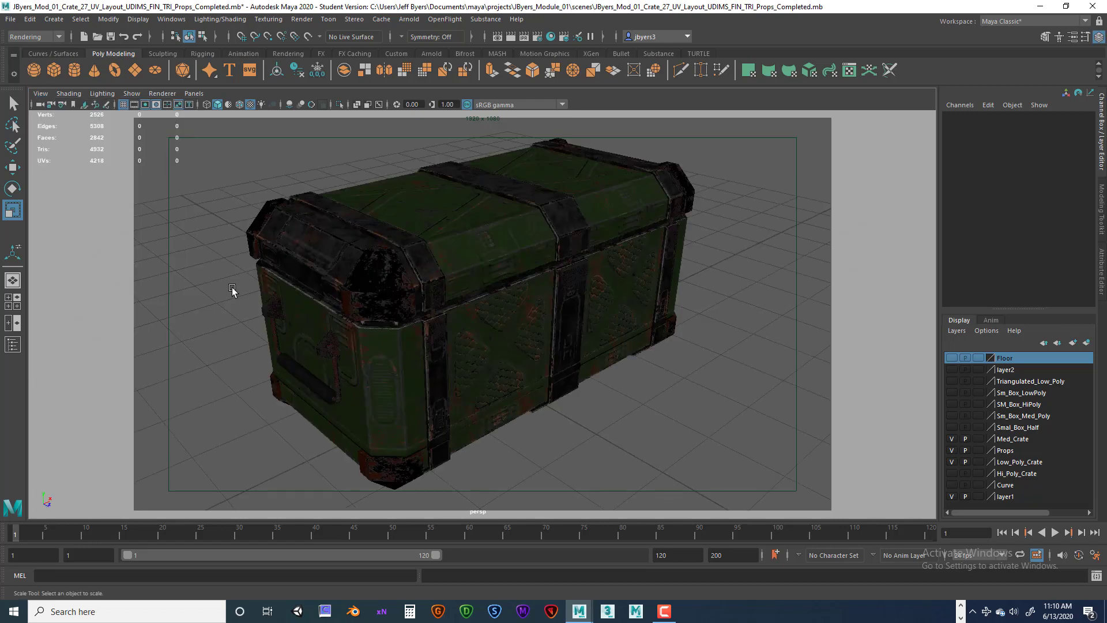
click(40, 93)
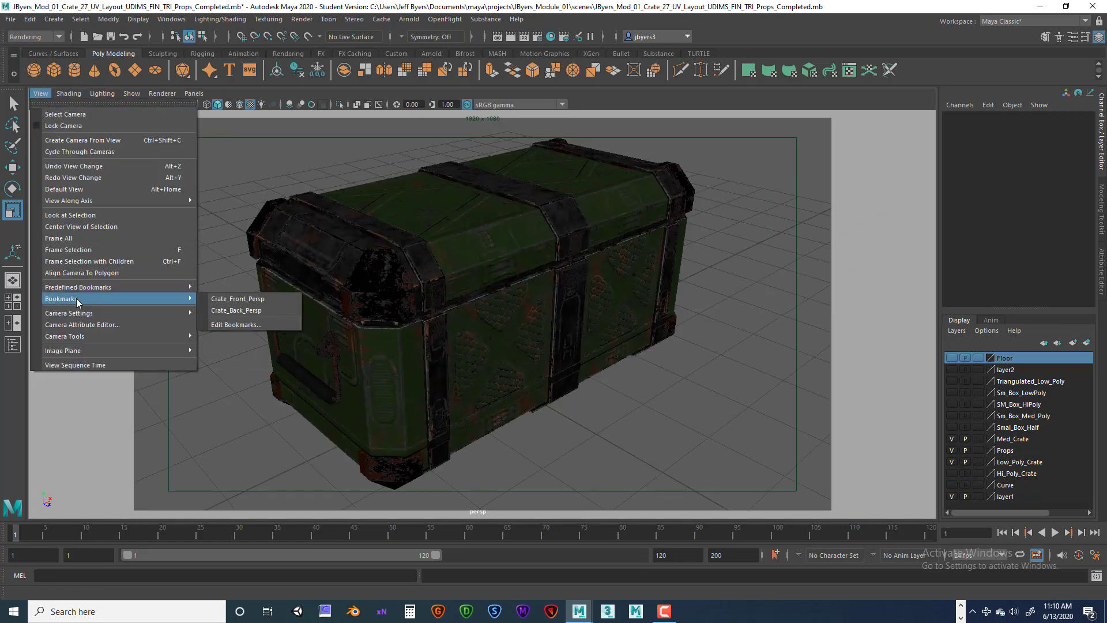
click(219, 311)
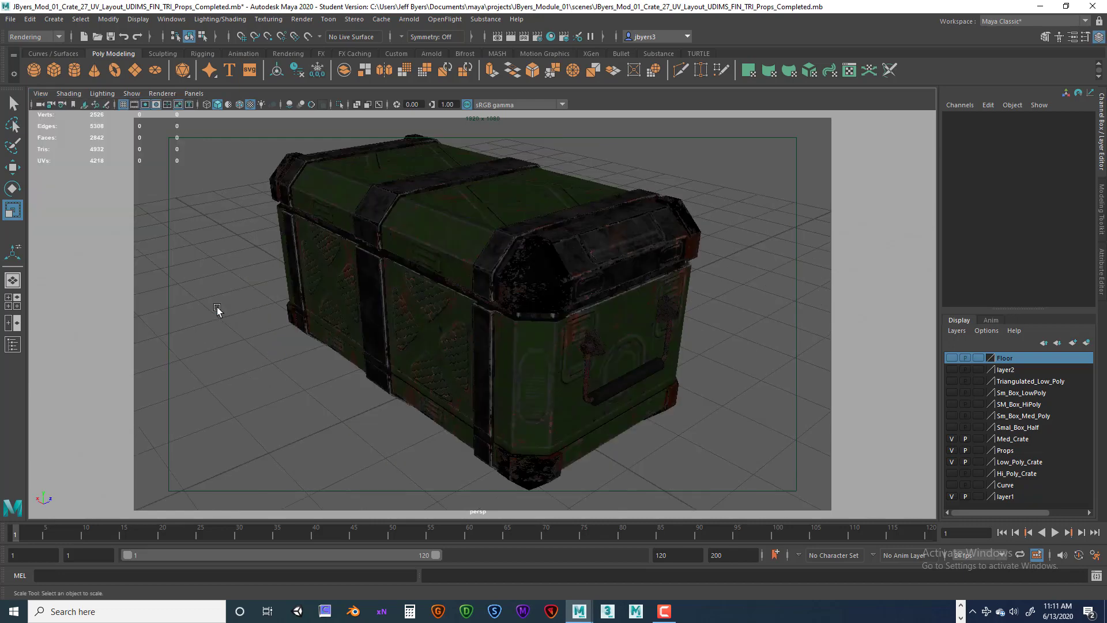
click(41, 93)
mouse_move(70, 299)
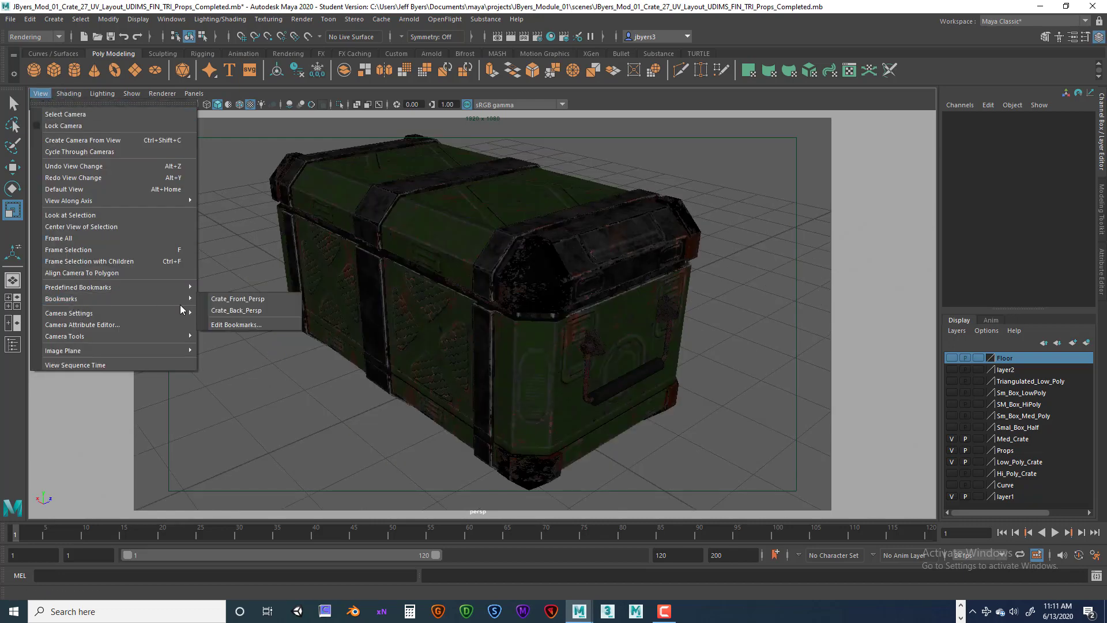
click(224, 301)
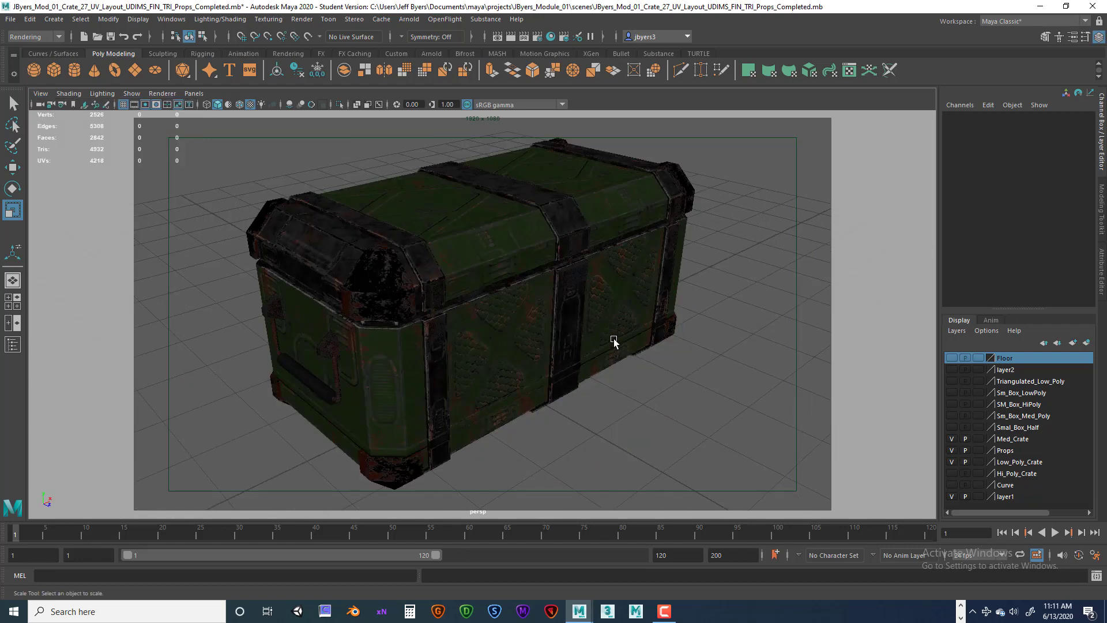
Step: Turn the perspective view to face the crate's long front side and center it closely inside the safe action guide
alt+drag(648, 402, 590, 388)
alt+right_drag(589, 381, 654, 401)
alt+drag(653, 400, 654, 409)
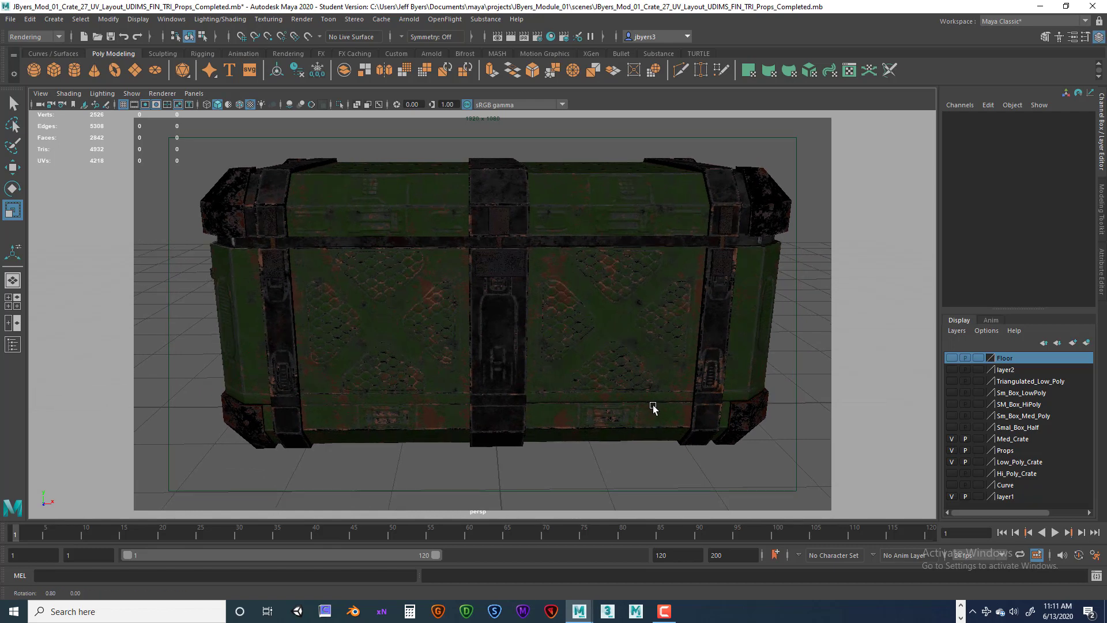
alt+middle_drag(653, 409, 641, 406)
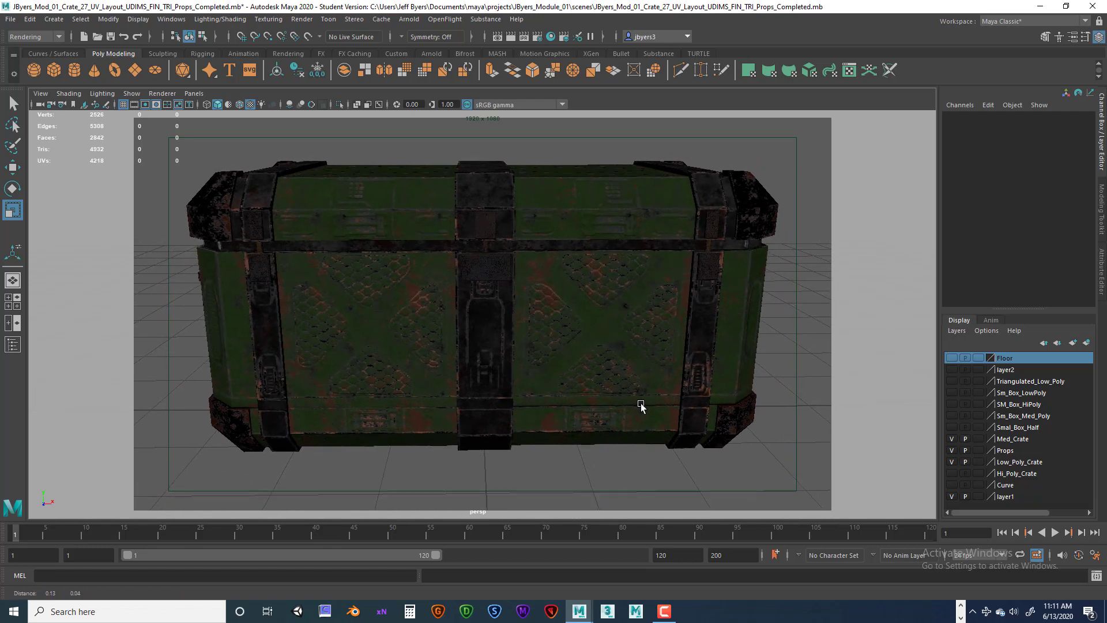
scroll(641, 406, up, 1)
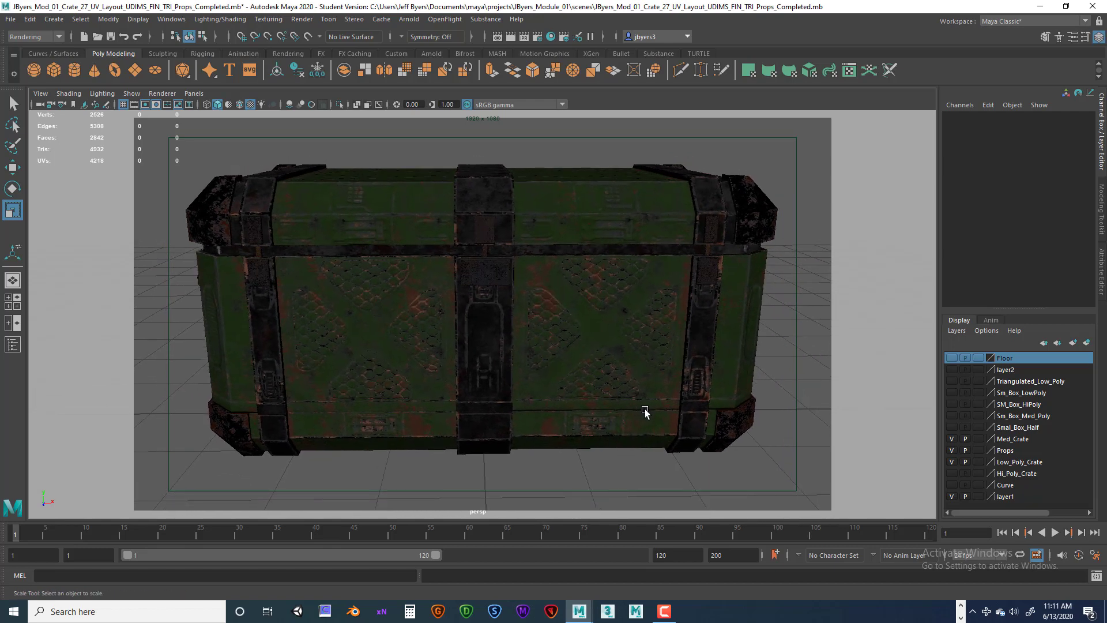
scroll(649, 412, up, 1)
alt+middle_drag(649, 412, 647, 411)
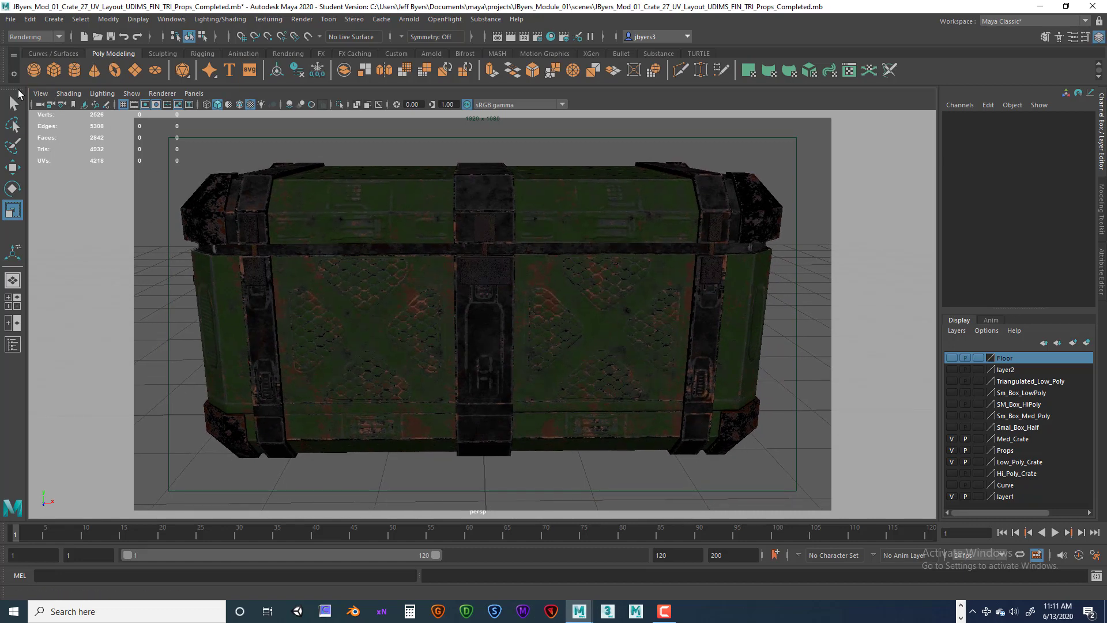
Step: Save the straight-on front view as a camera bookmark named Crate_Front_Ortho
click(40, 94)
mouse_move(95, 299)
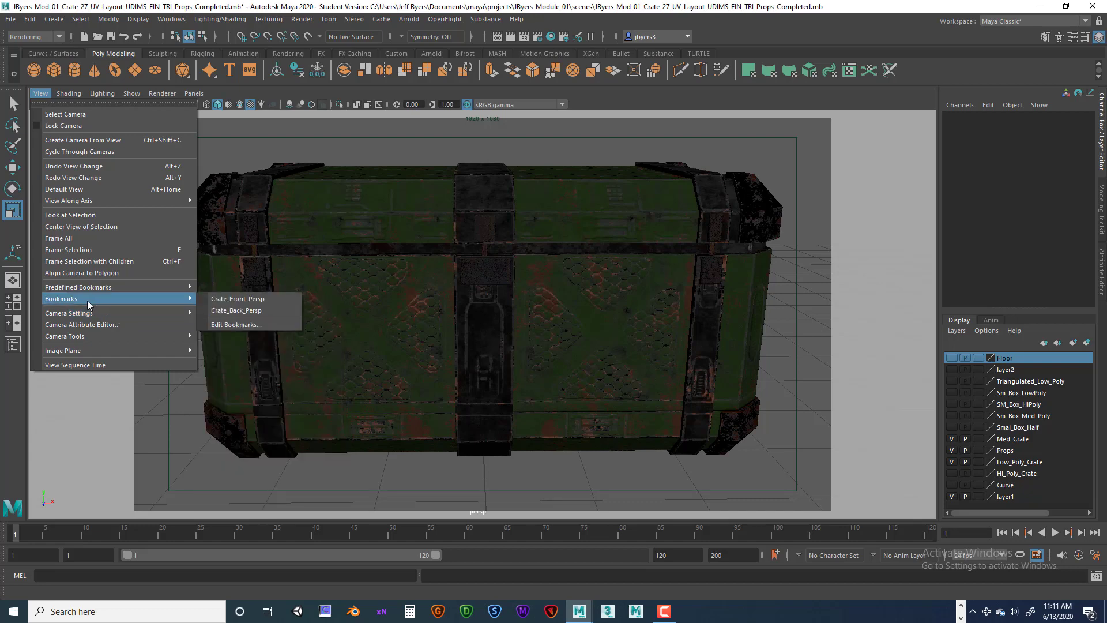
click(255, 324)
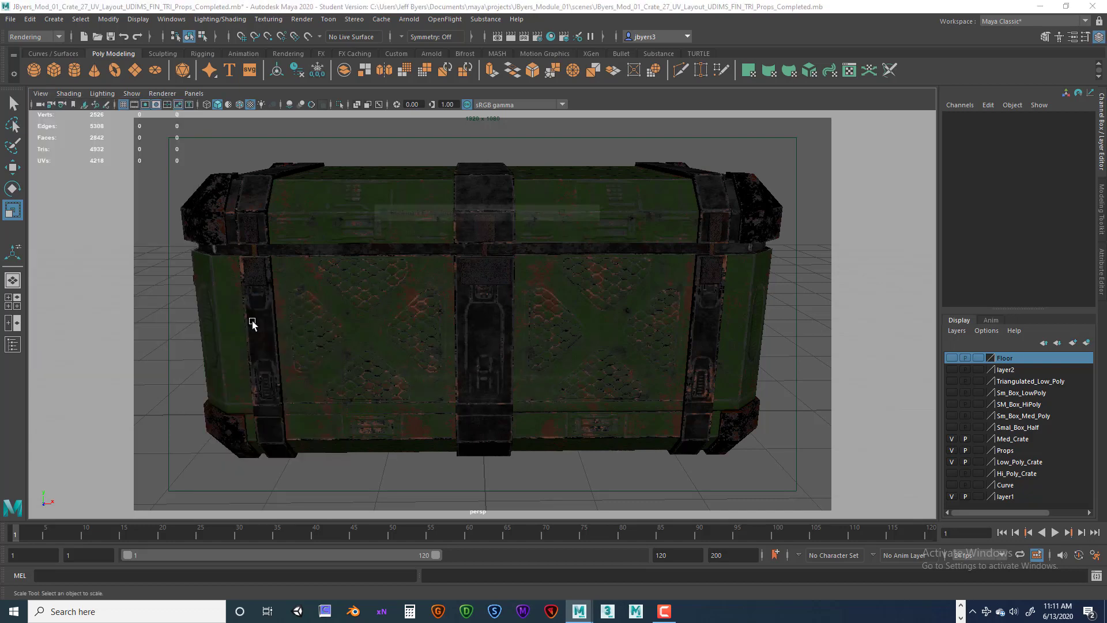
click(484, 346)
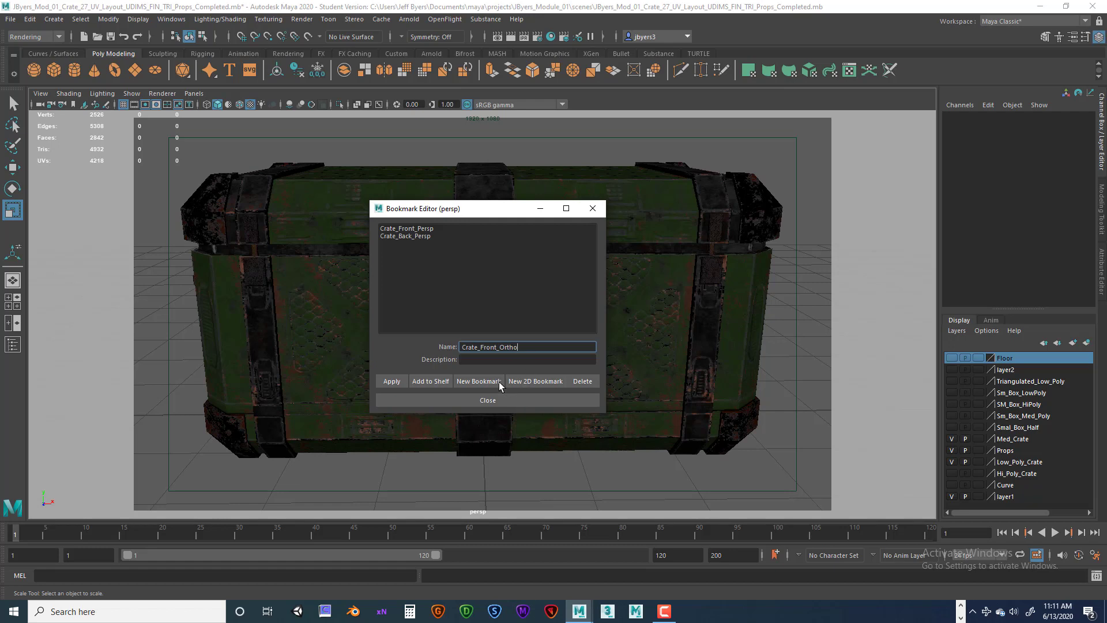
click(470, 381)
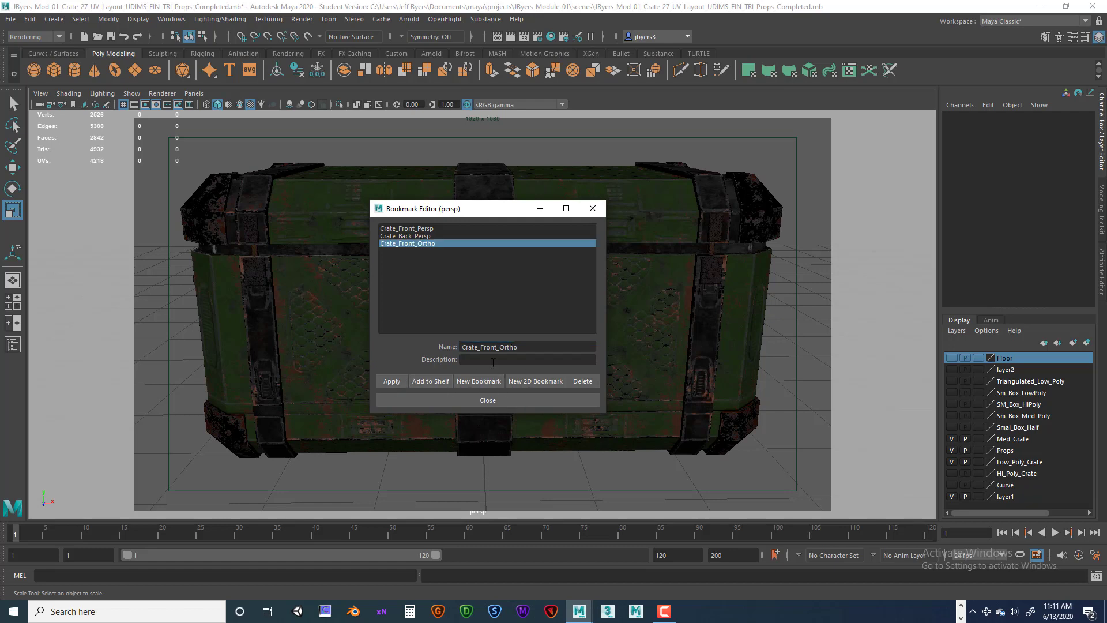
click(501, 401)
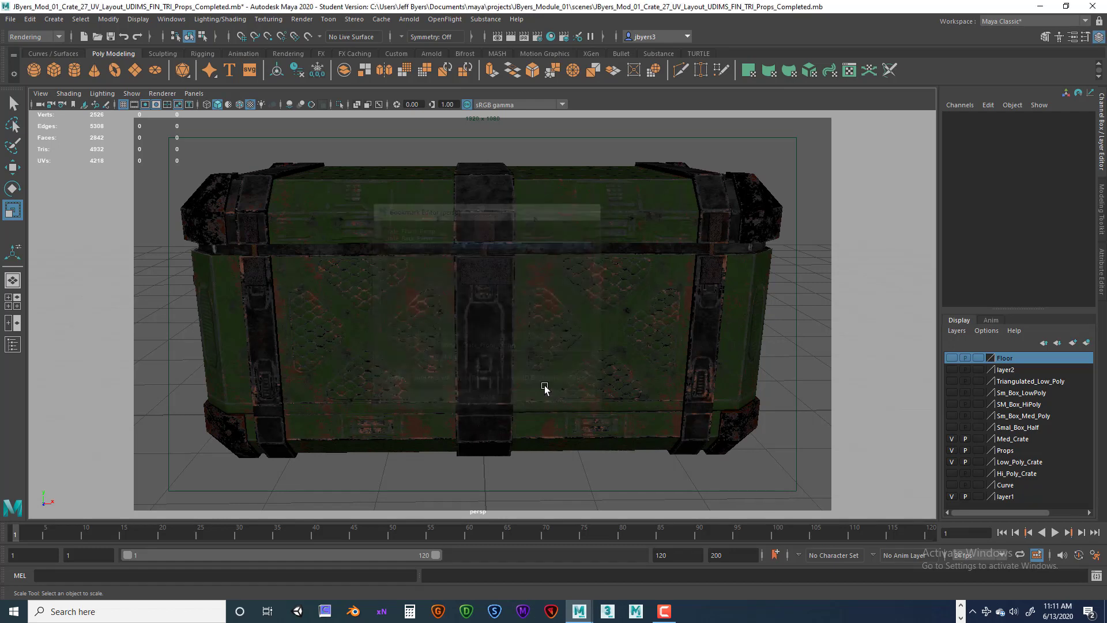
Step: Orbit around to the crate's handle end at a slight angle and center it inside the safe action guide
alt+drag(618, 376, 513, 365)
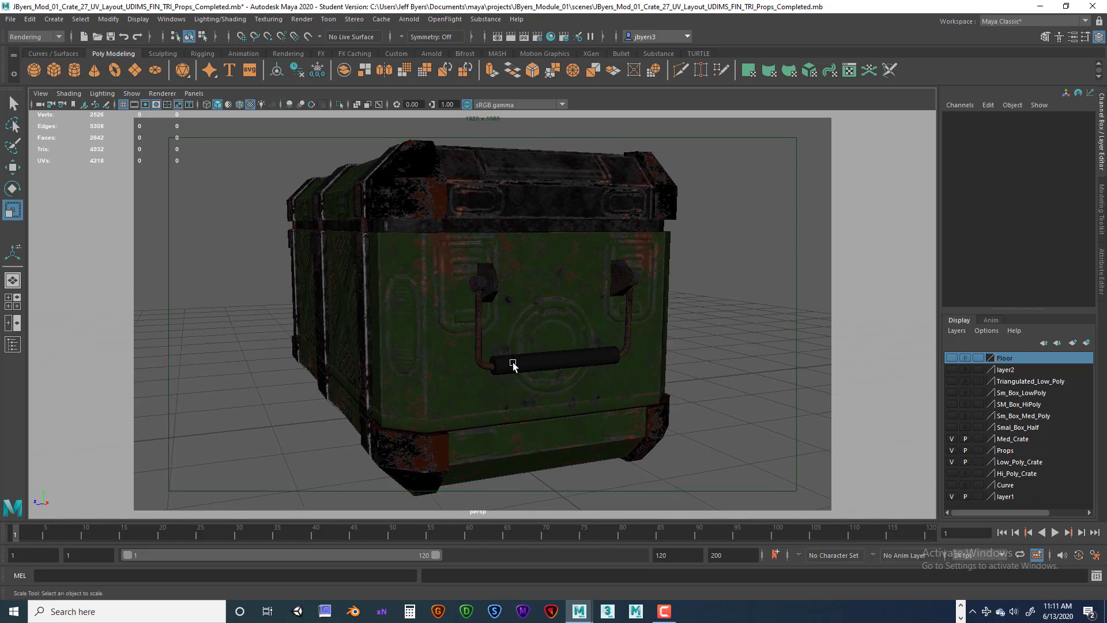
alt+middle_drag(519, 363, 506, 363)
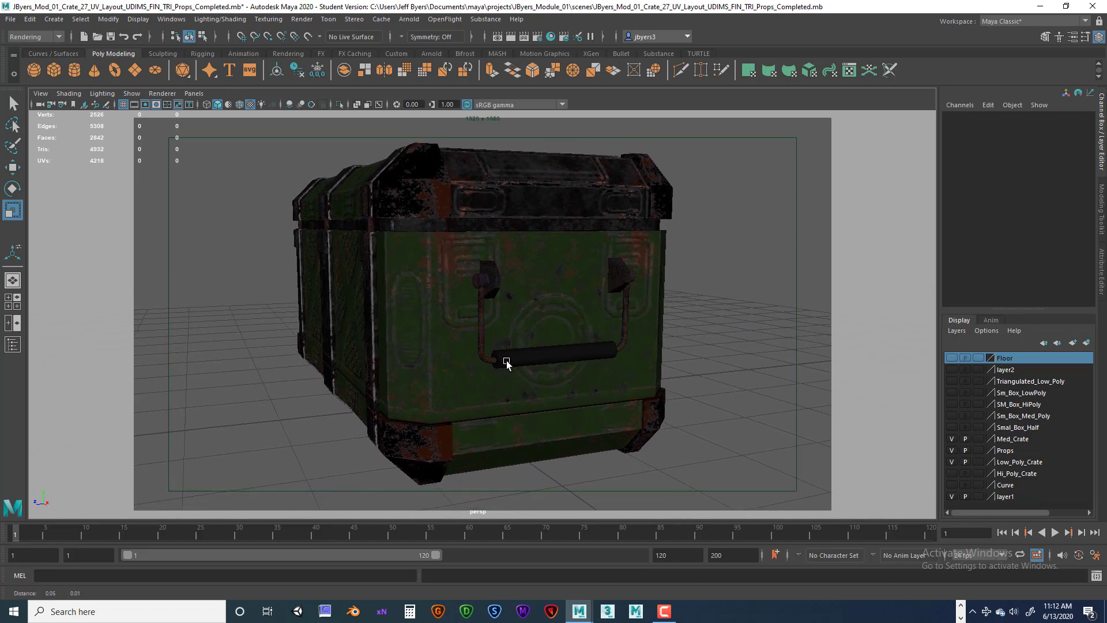
alt+drag(506, 362, 497, 360)
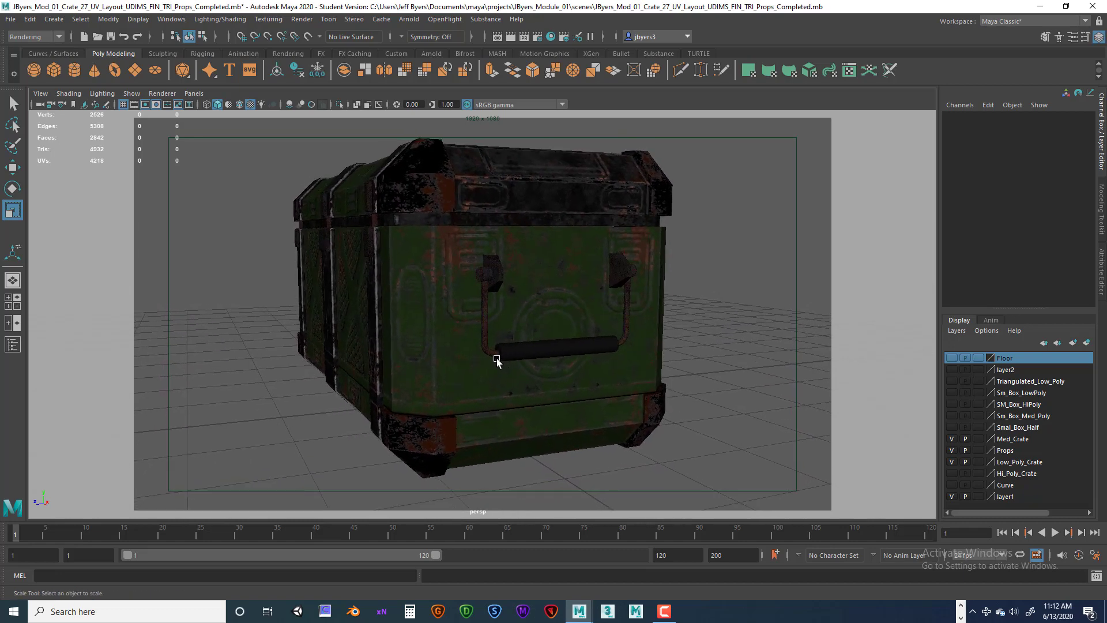
alt+middle_drag(497, 360, 495, 362)
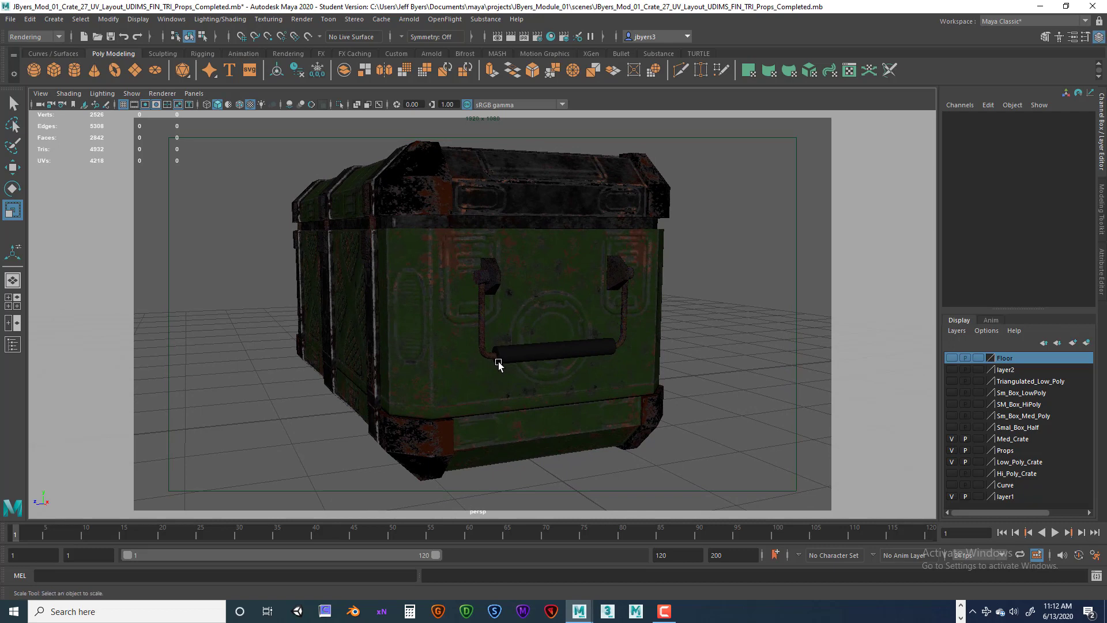
Step: Save the handle-end view as a camera bookmark named Crate_Side_Ortho
click(41, 93)
mouse_move(91, 352)
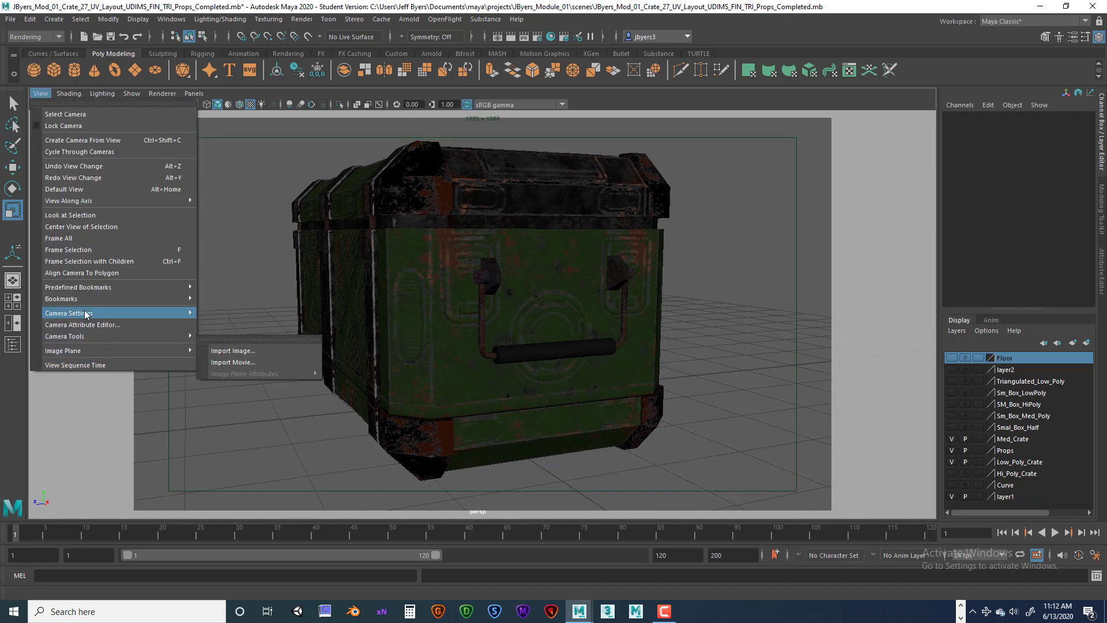
mouse_move(87, 298)
click(235, 336)
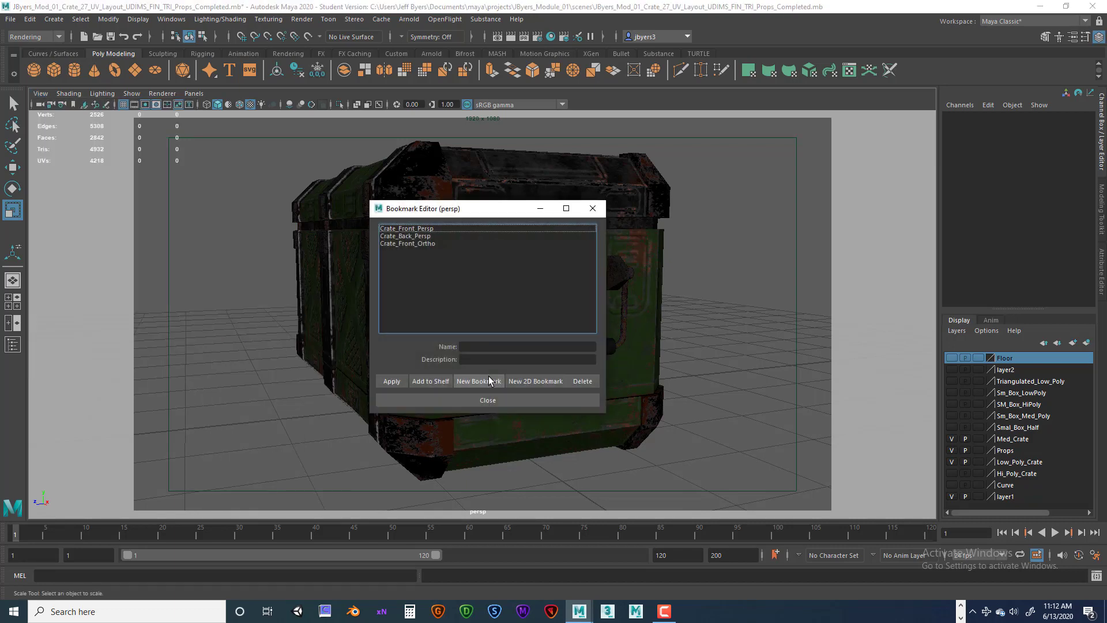
click(477, 346)
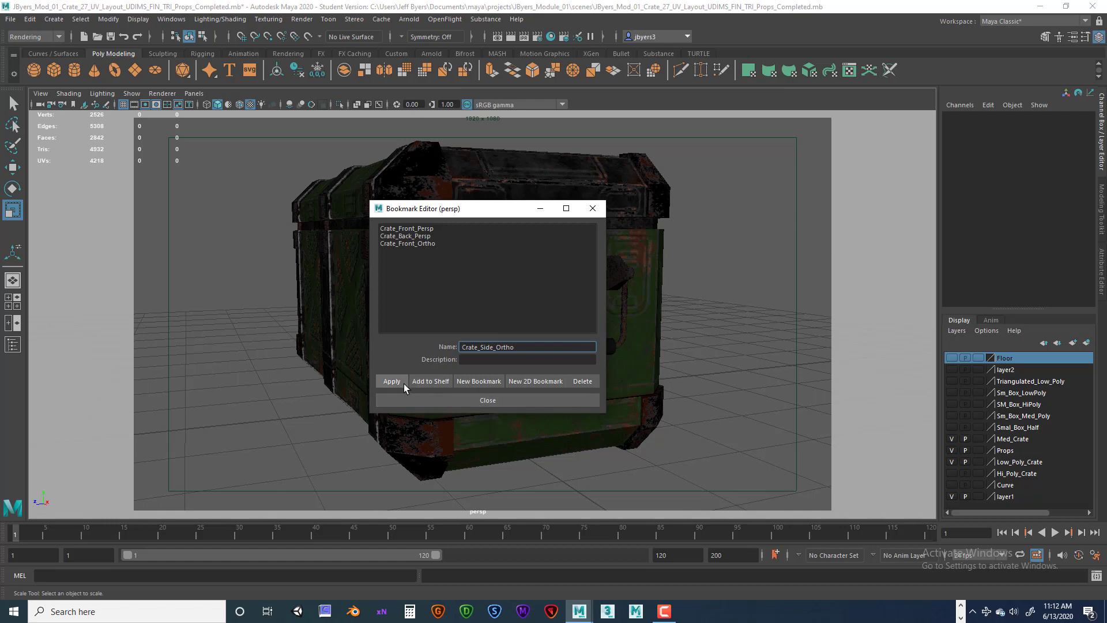
key(Return)
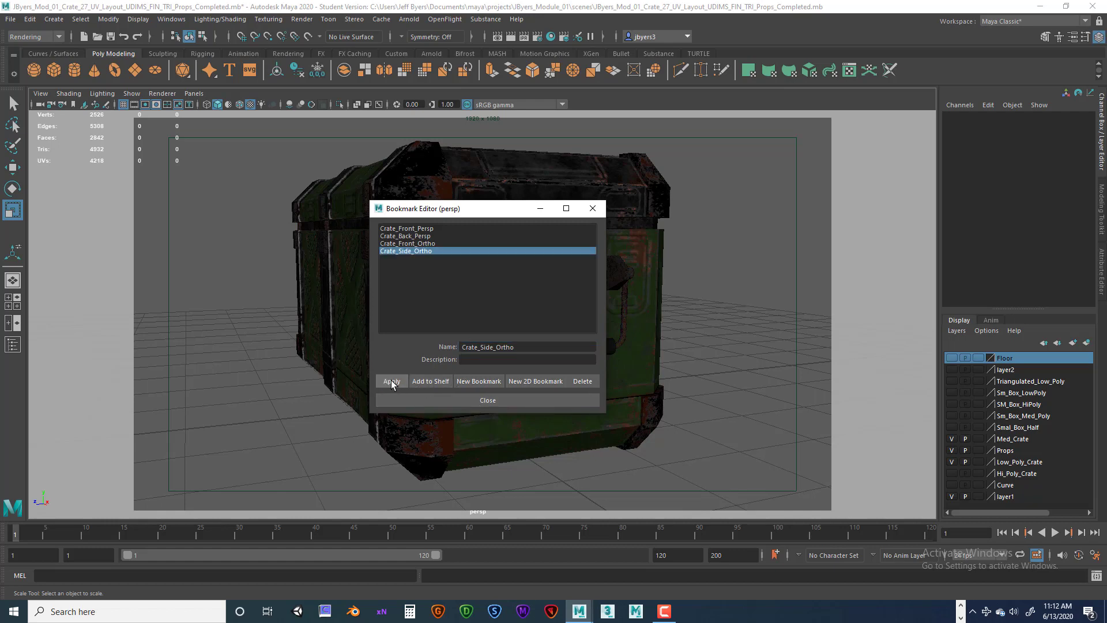
Step: Close the bookmark editor and restore the Crate_Front_Persp camera view
click(485, 400)
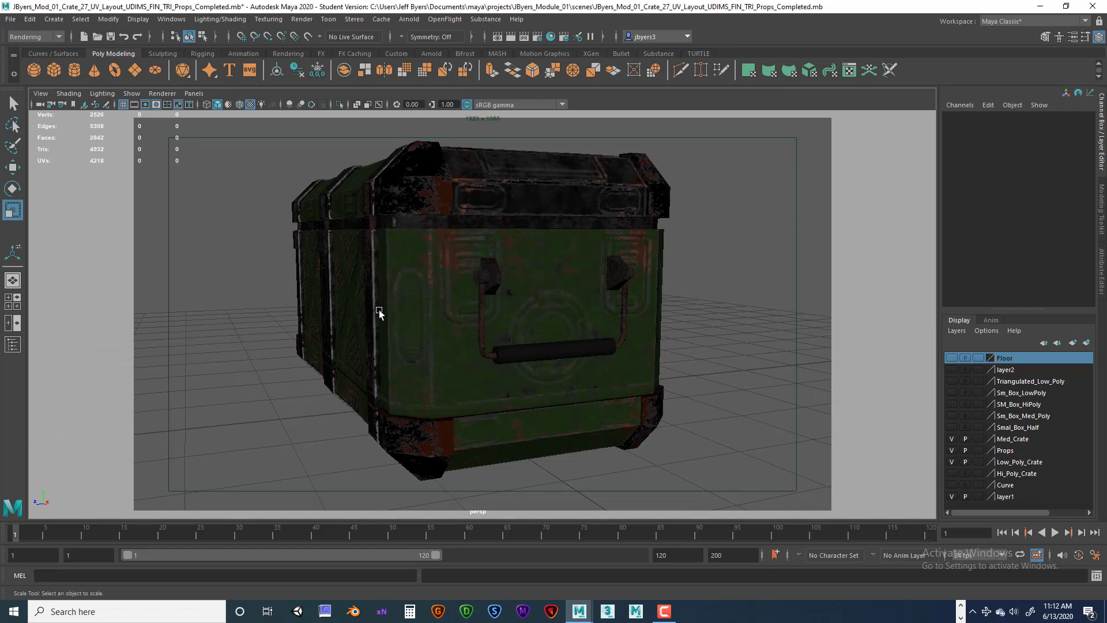
click(41, 93)
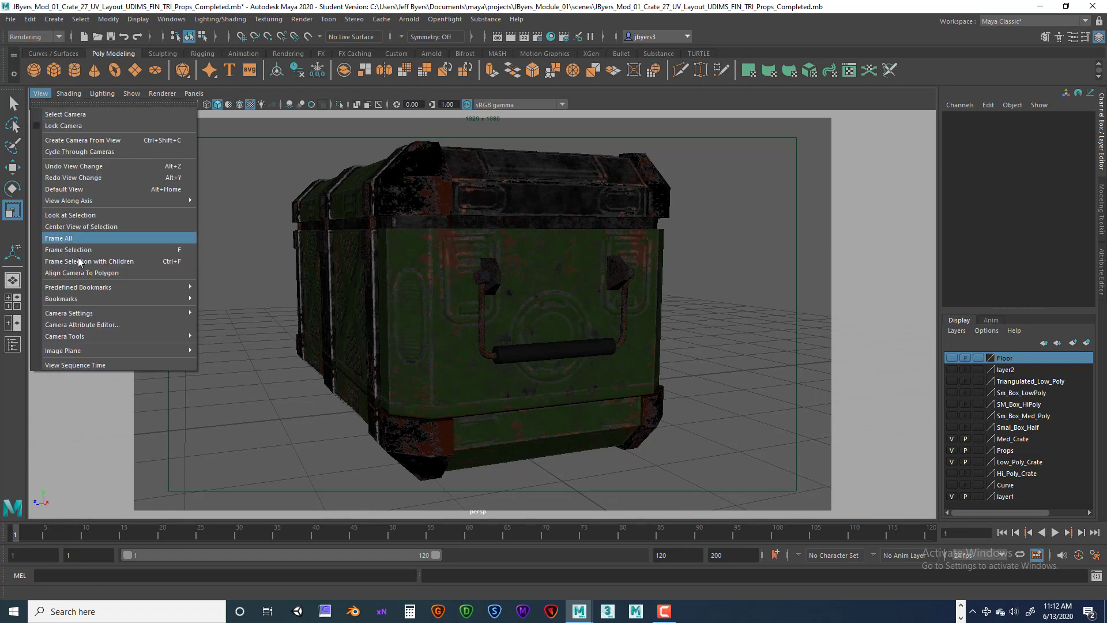
mouse_move(79, 303)
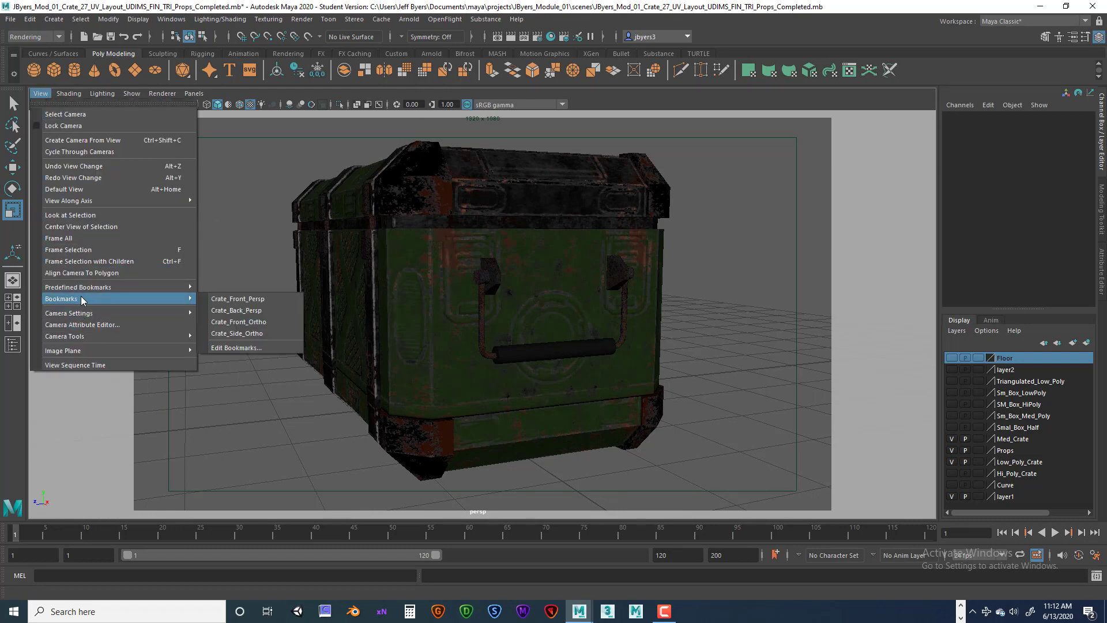
click(262, 299)
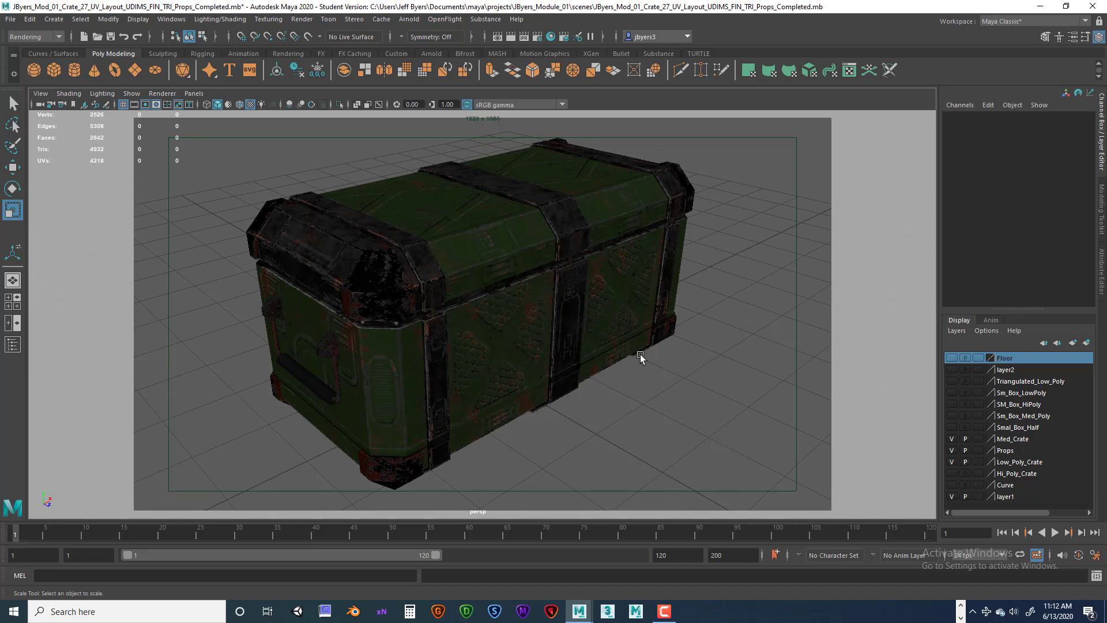
Step: Add an Arnold SkyDome light to the scene around the crate
scroll(533, 343, down, 5)
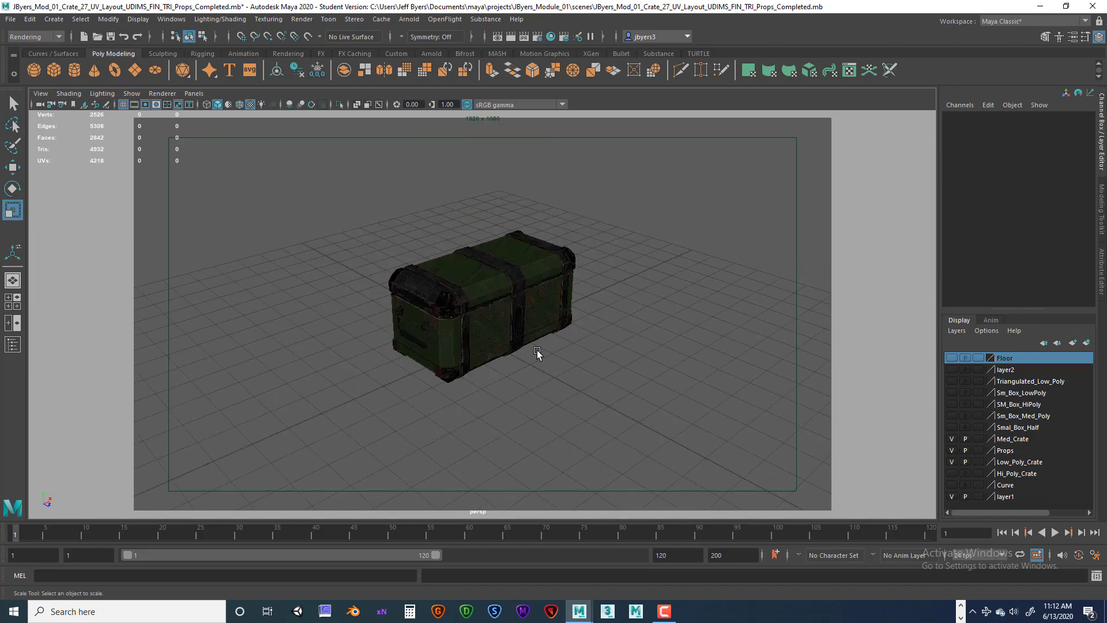
alt+drag(610, 361, 615, 387)
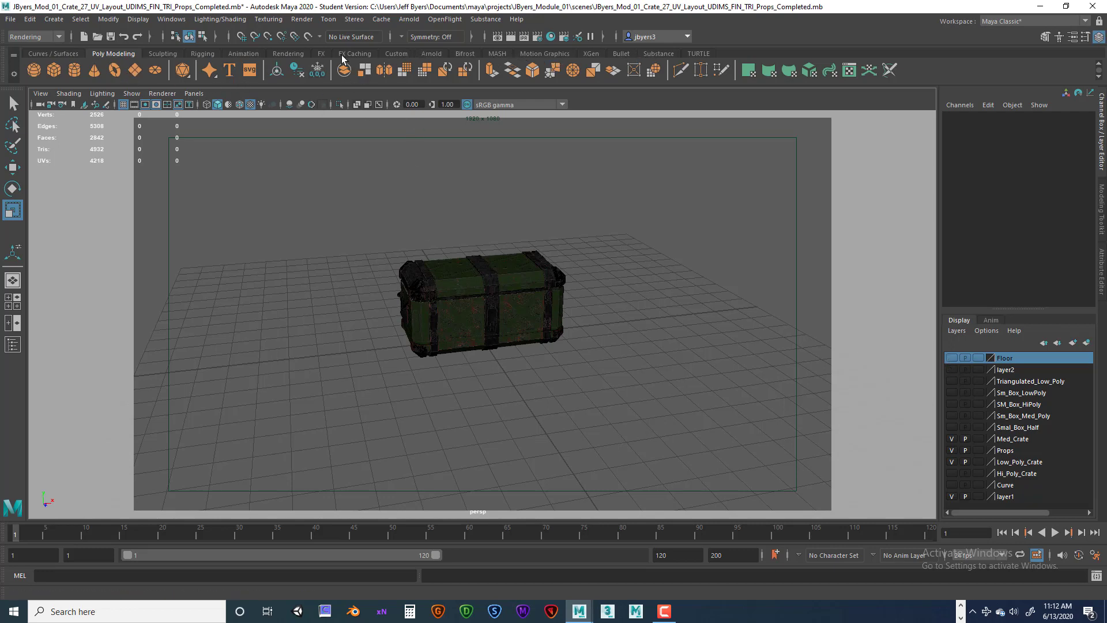
click(430, 54)
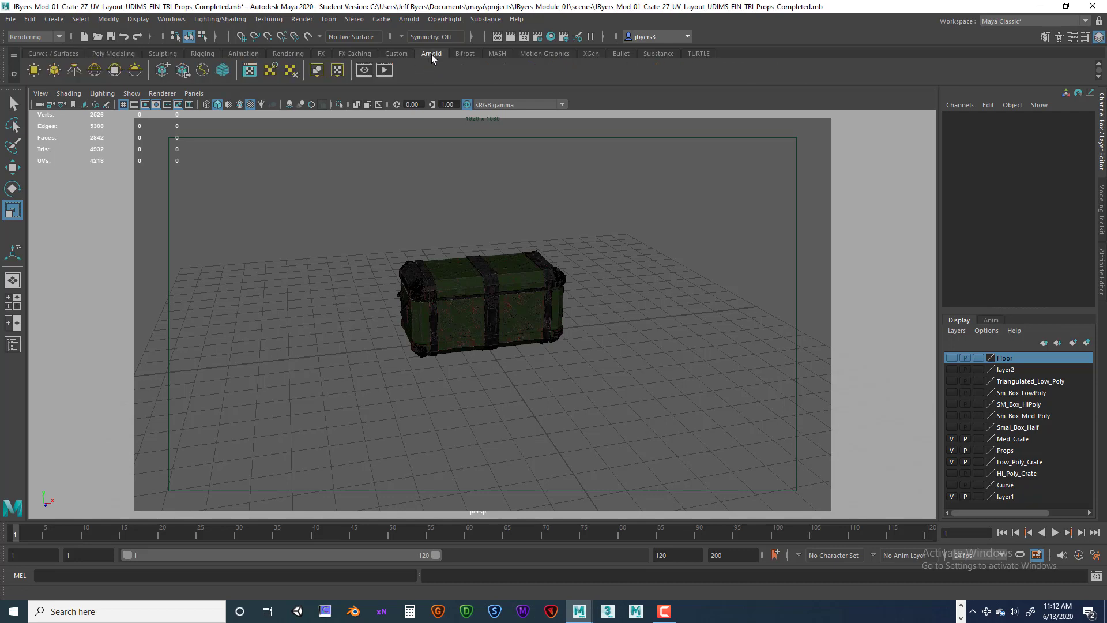
click(94, 71)
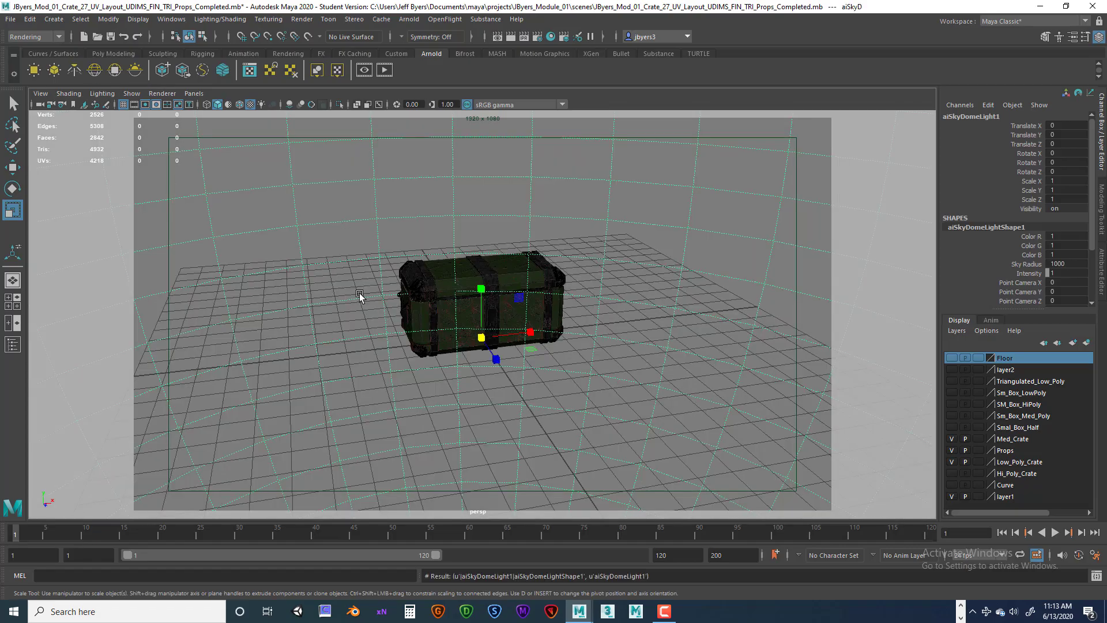
alt+drag(455, 304, 497, 309)
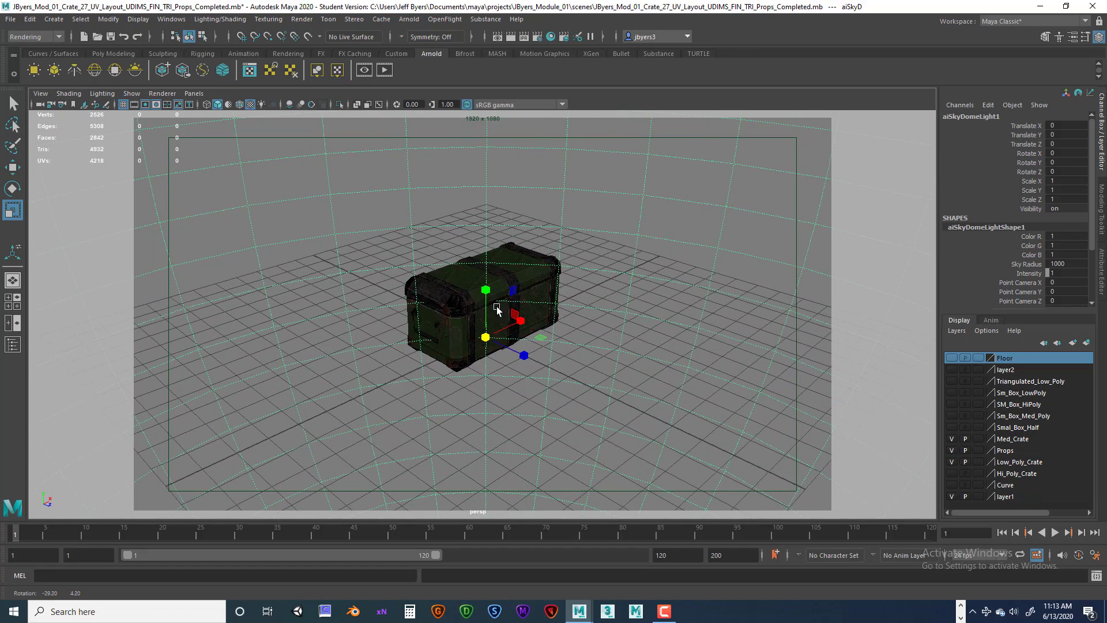
alt+right_drag(514, 316, 608, 334)
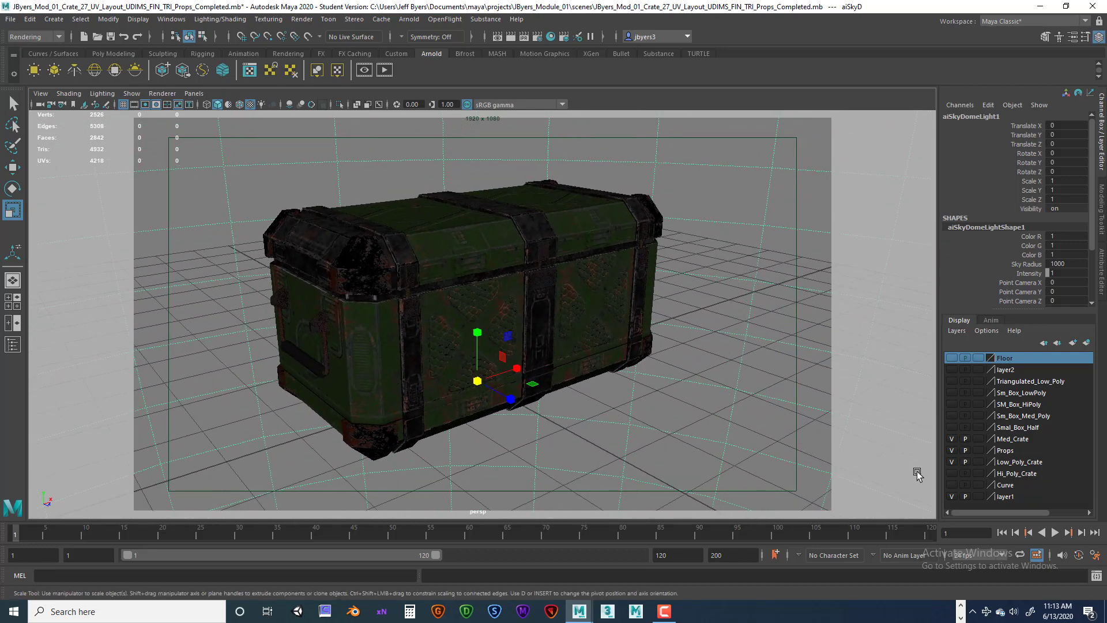
Step: Make the Floor layer visible and check how far the ground plane extends around the crate
click(952, 359)
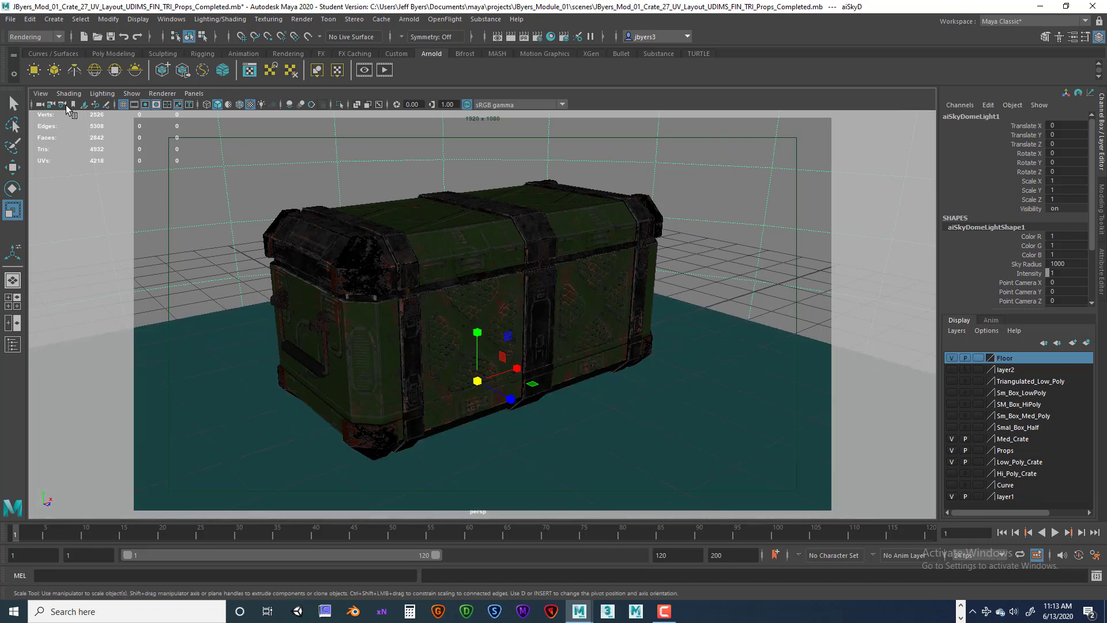
scroll(539, 321, down, 4)
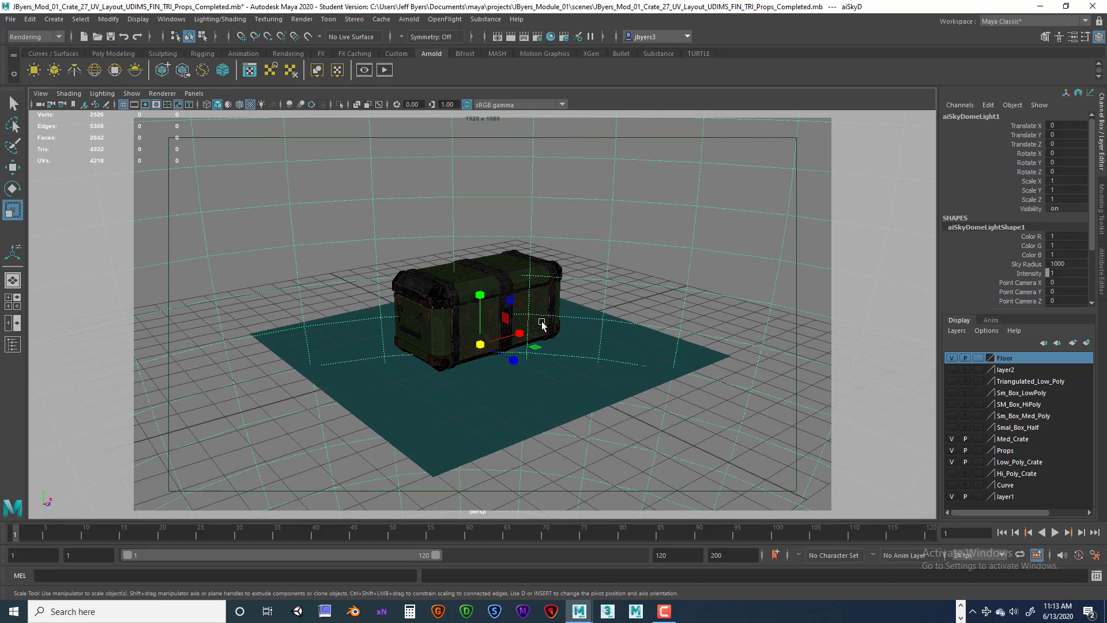
scroll(545, 326, up, 4)
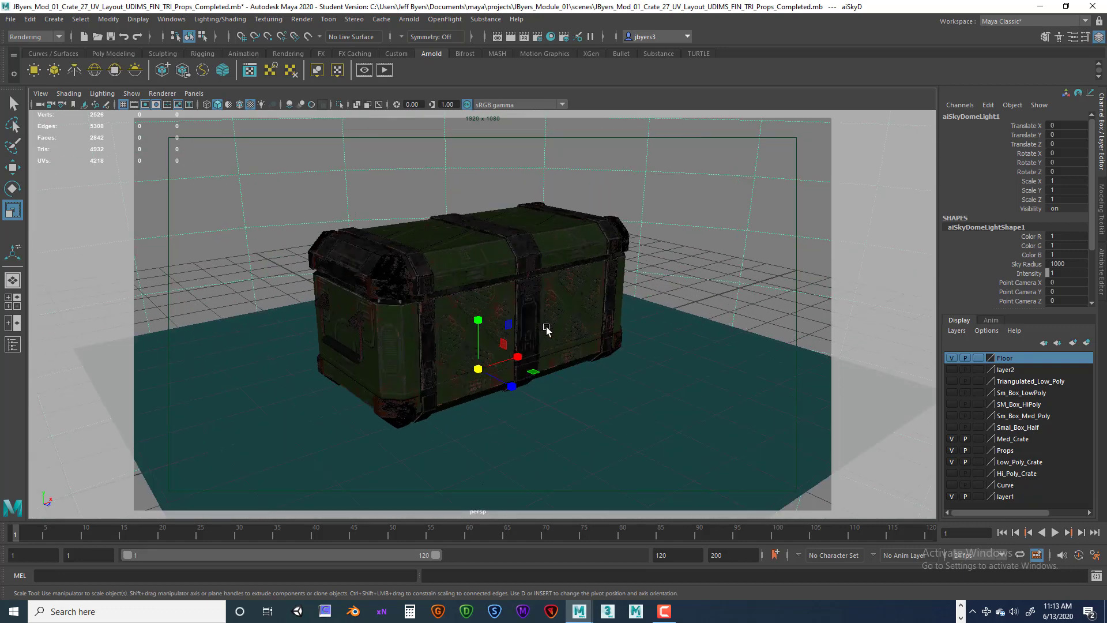
scroll(546, 327, up, 2)
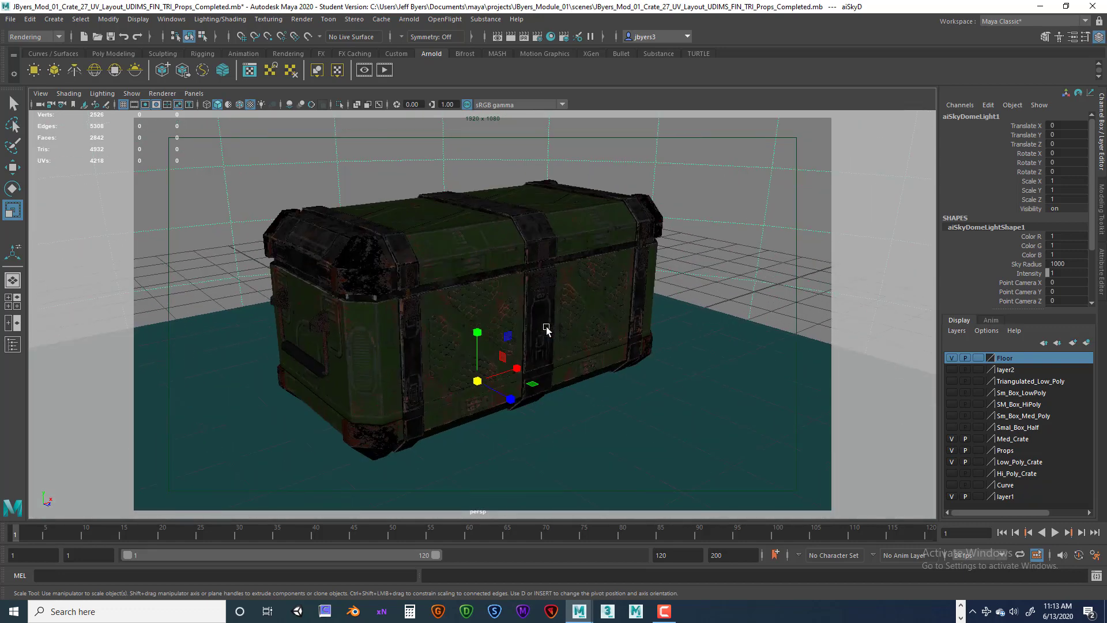
Step: Check the Crate_Back_Persp bookmark with the floor shown and return the view to Crate_Front_Persp
click(40, 93)
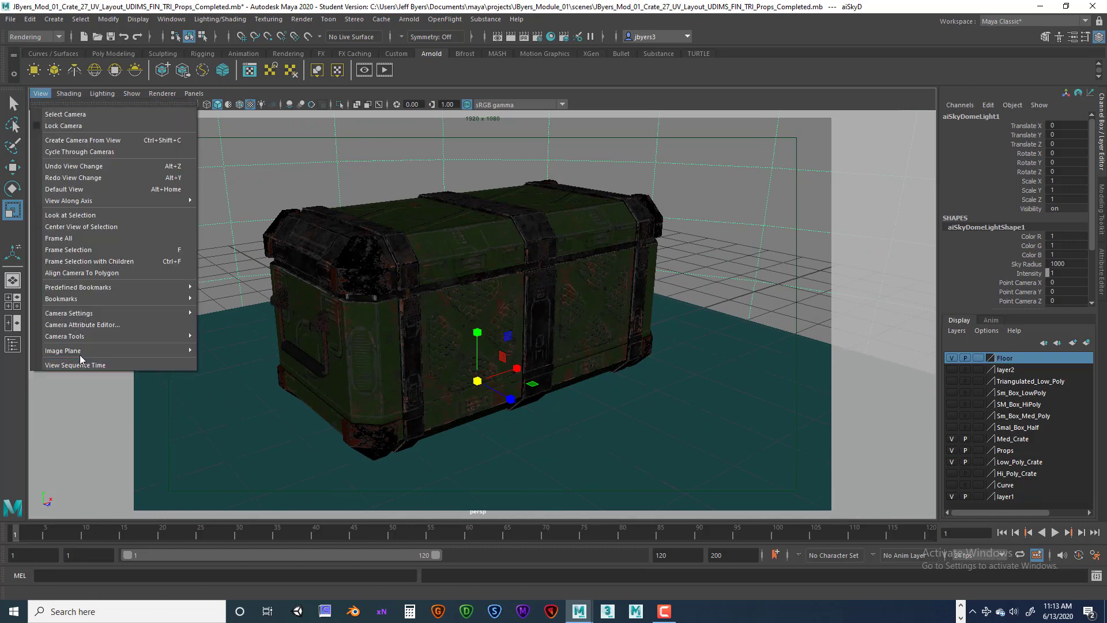
click(253, 305)
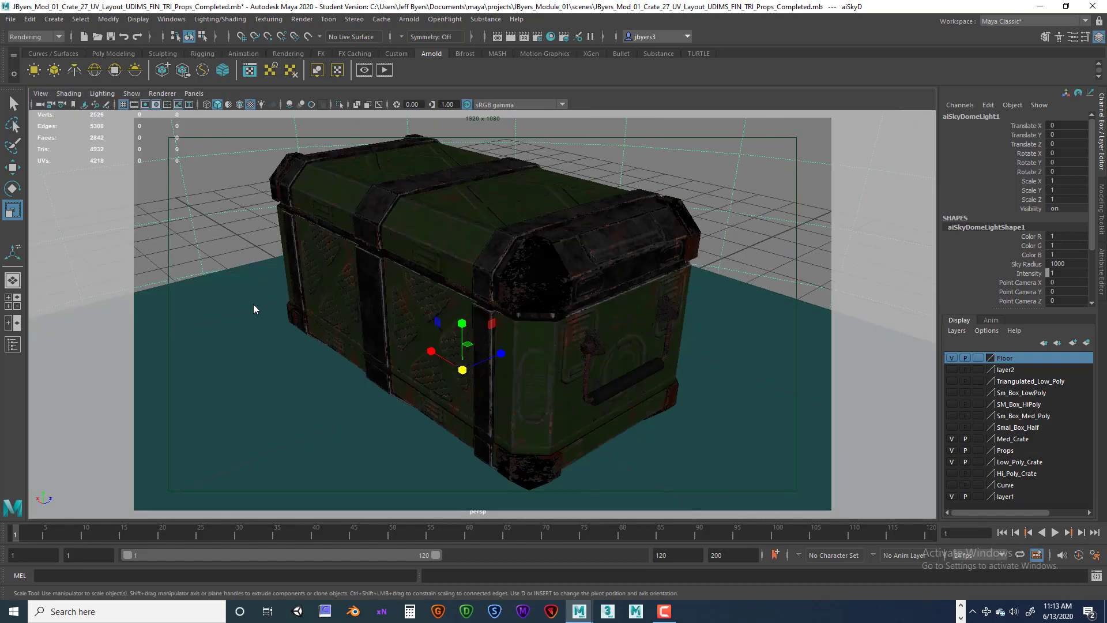
click(40, 93)
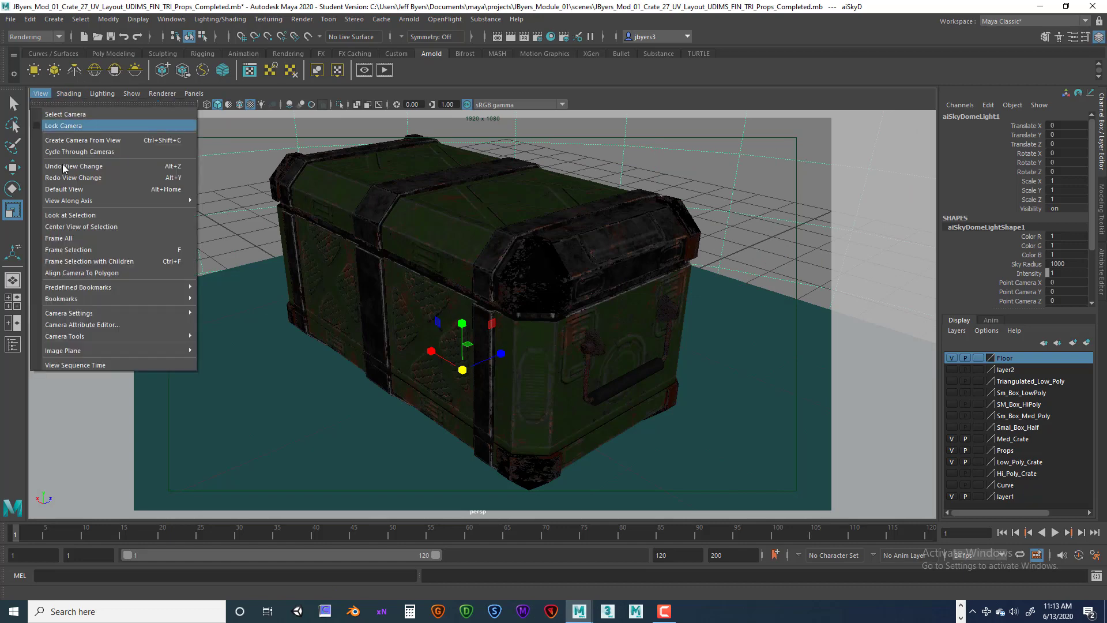
mouse_move(72, 301)
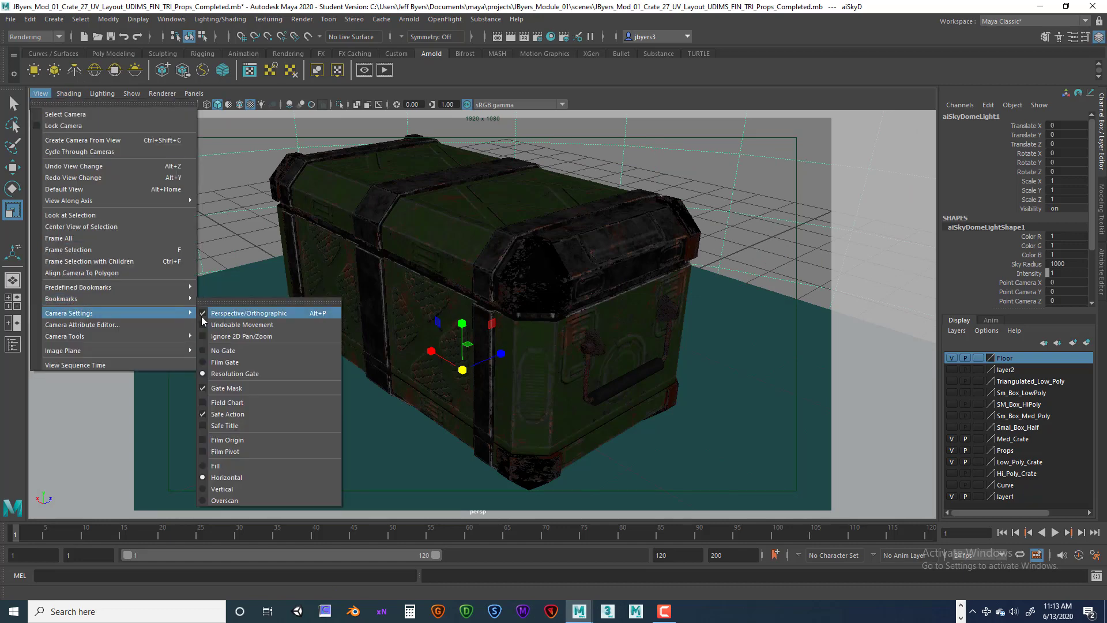
mouse_move(150, 286)
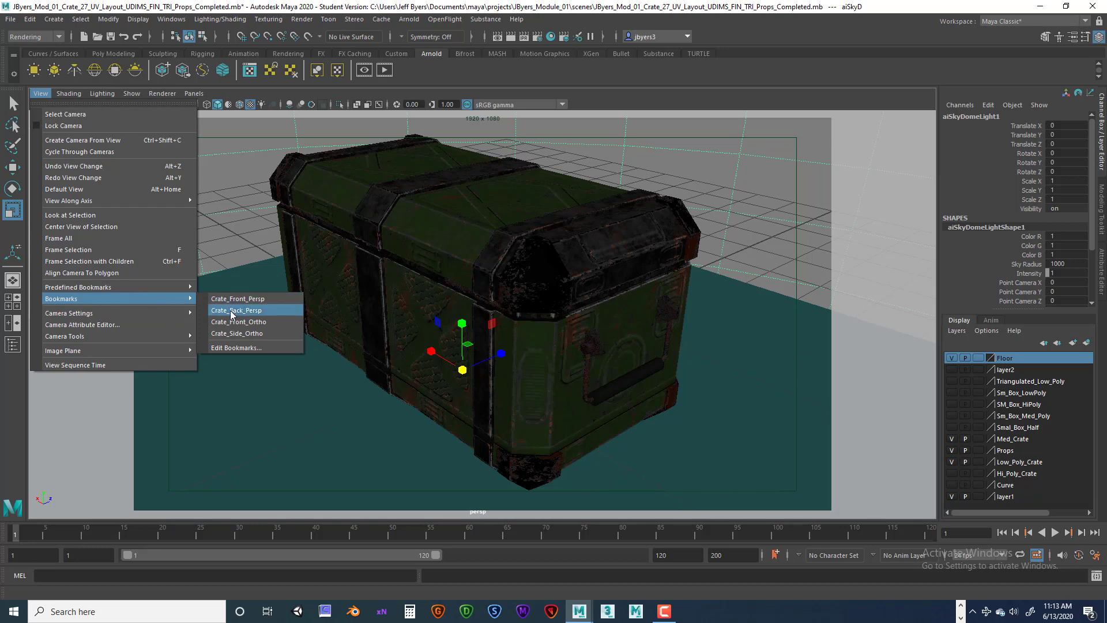
click(236, 306)
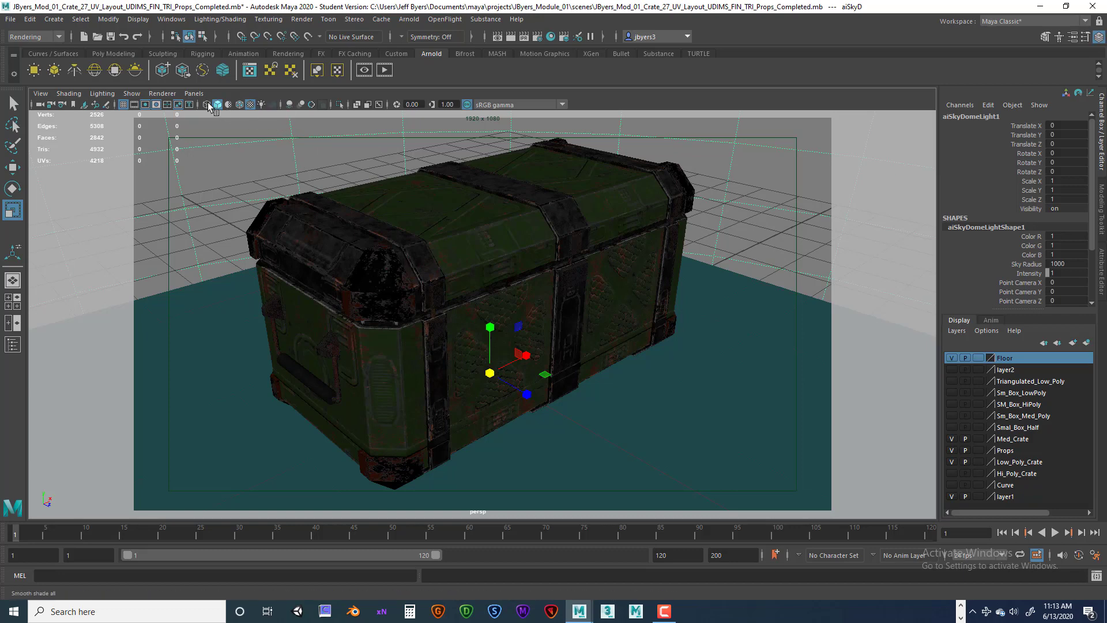
Step: Switch the viewport renderer to Arnold and start a live Beauty render of the crate on the floor
click(163, 94)
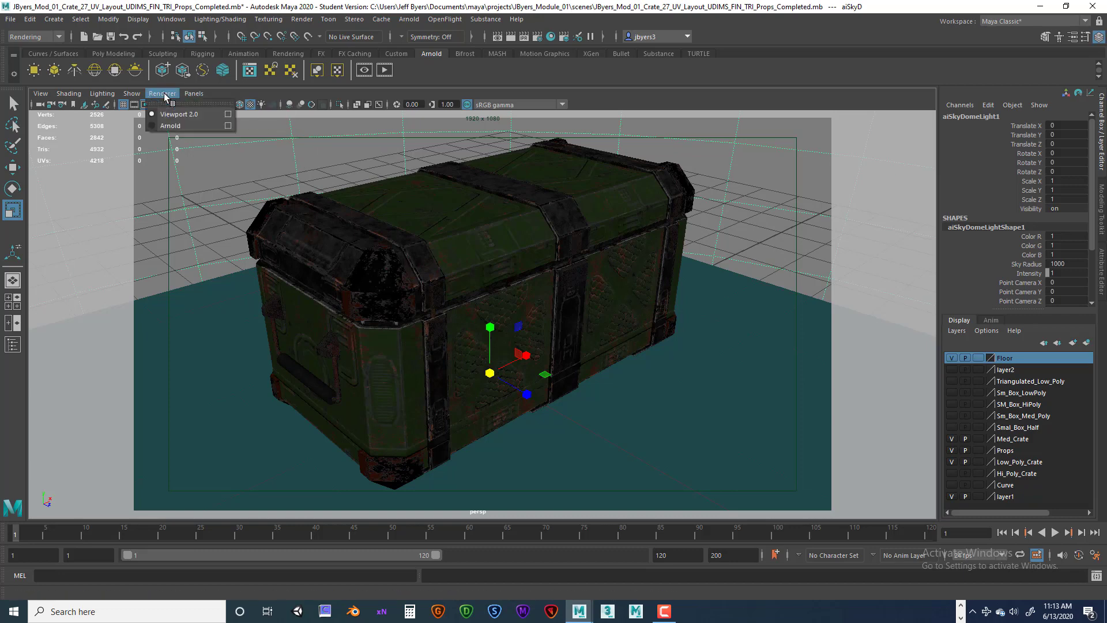
click(171, 126)
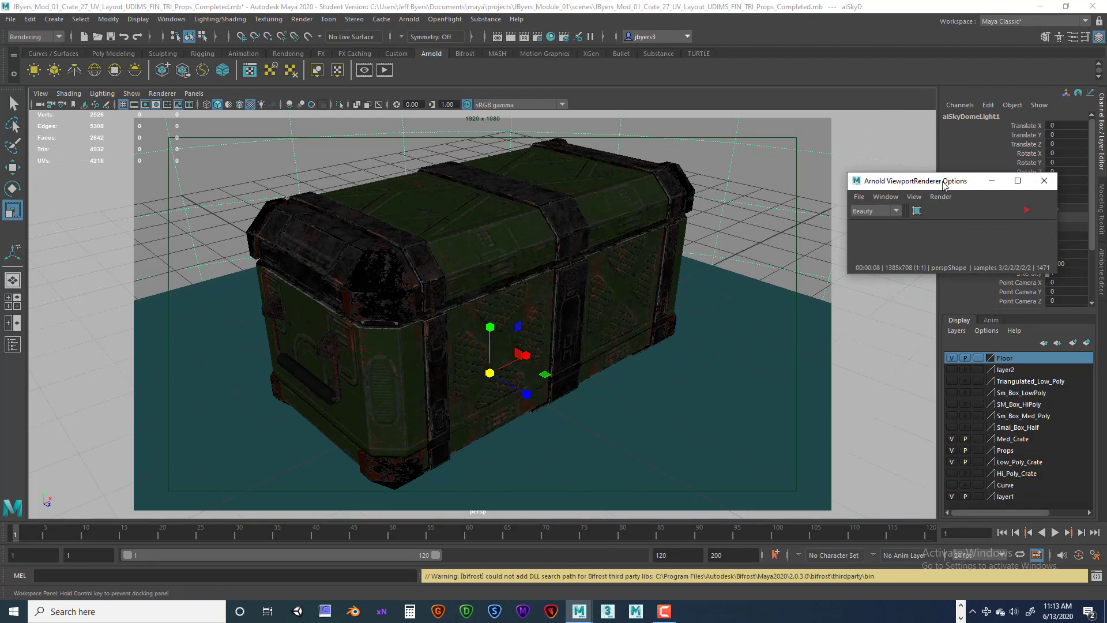
drag(944, 182, 872, 177)
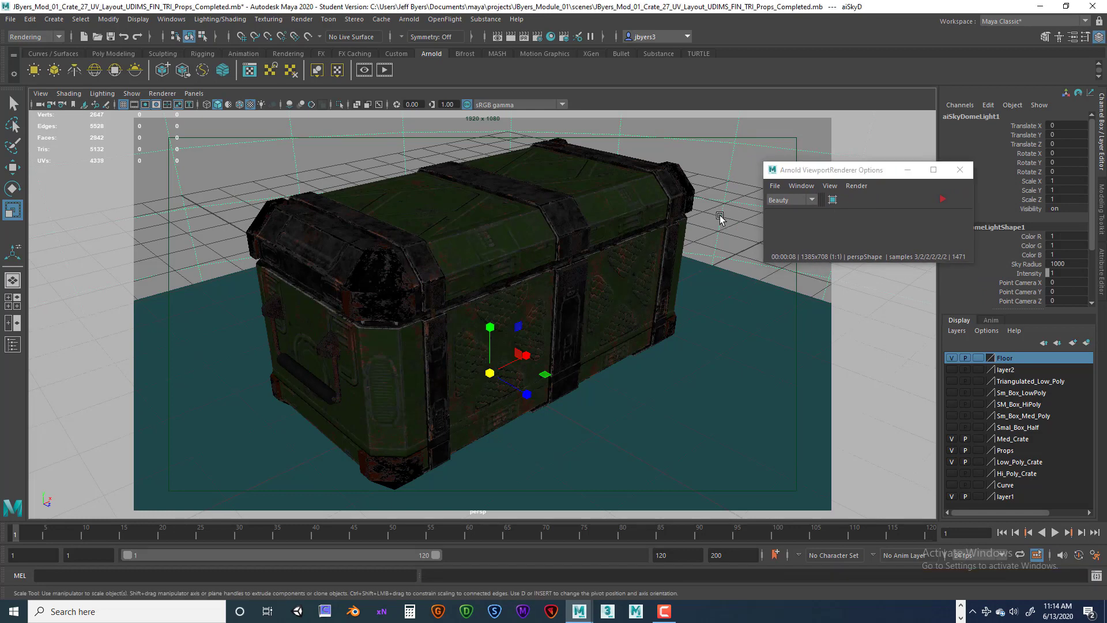
drag(872, 172, 847, 175)
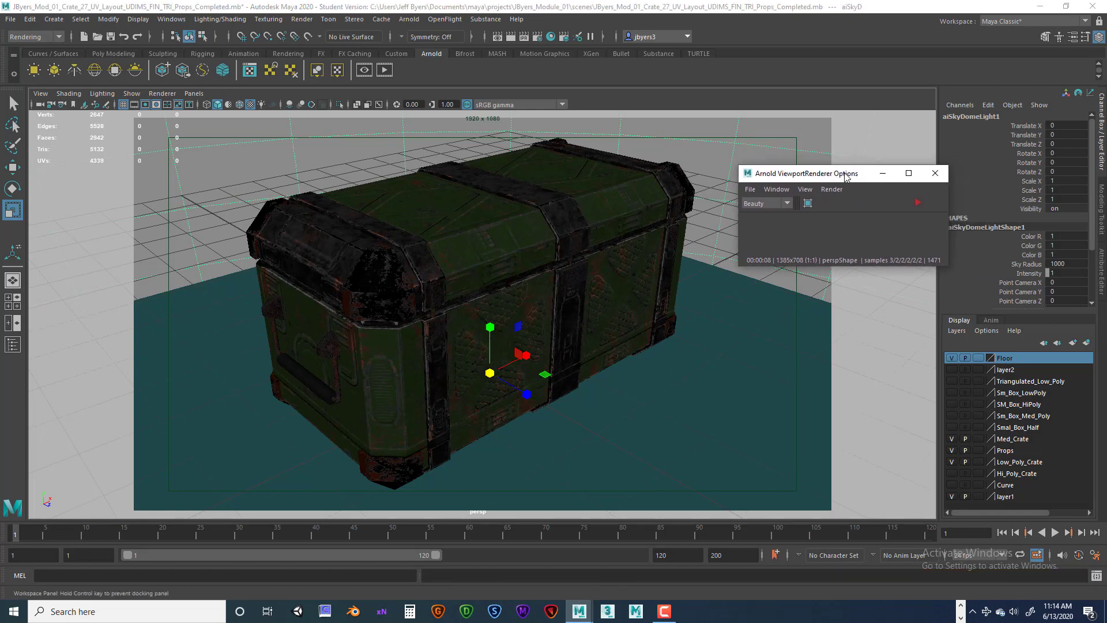
click(918, 202)
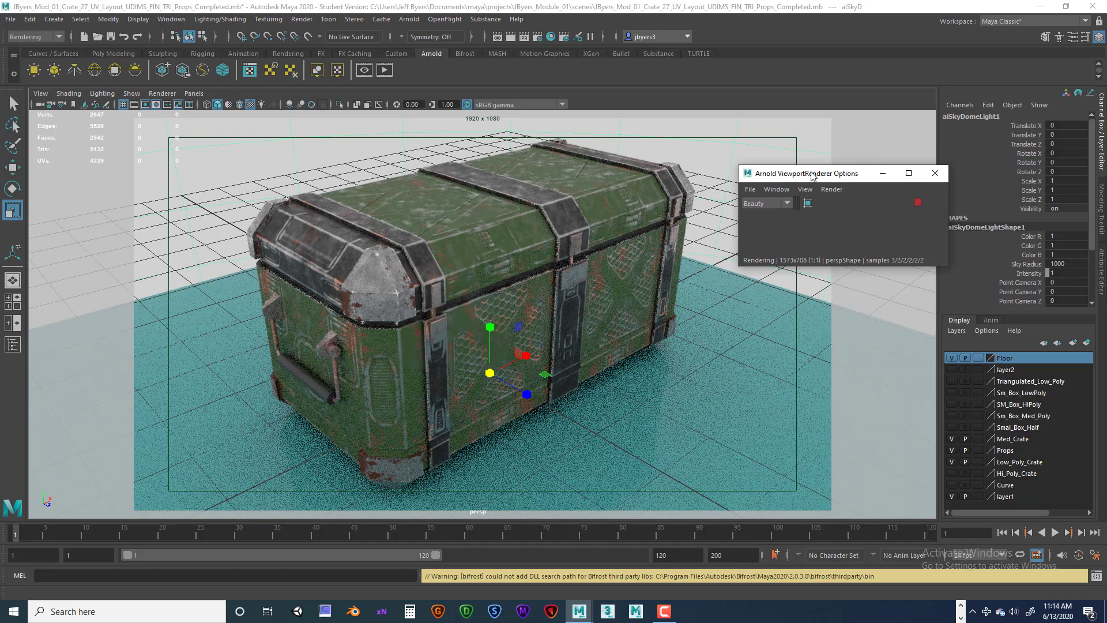
Step: Preview the rendered crate and floor from a lower angle and stop the viewport render
drag(813, 174, 831, 164)
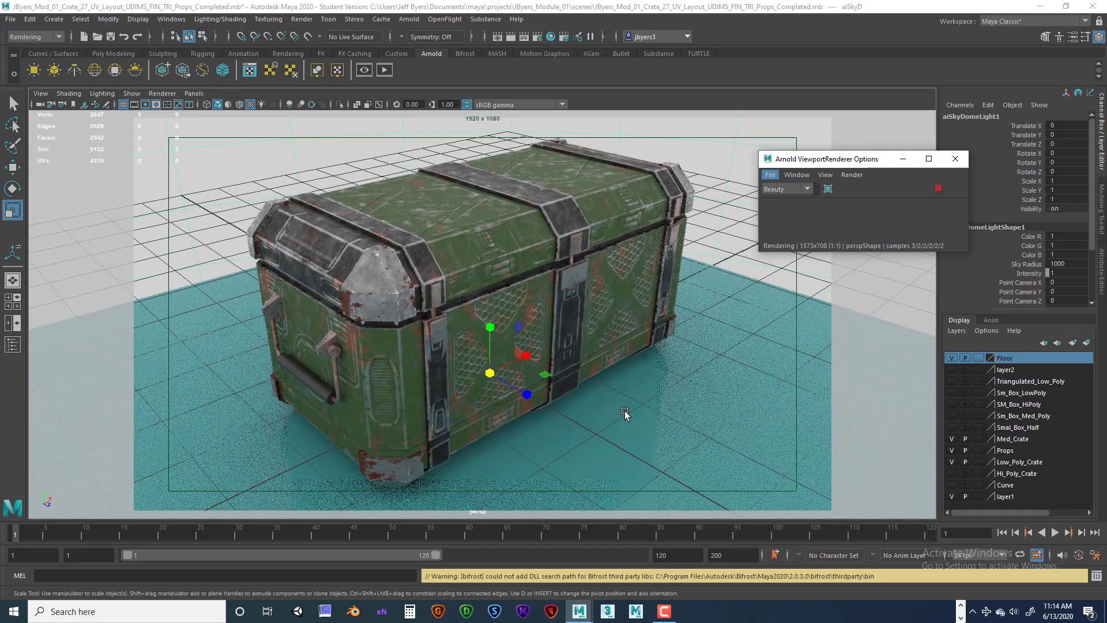
alt+drag(626, 406, 627, 403)
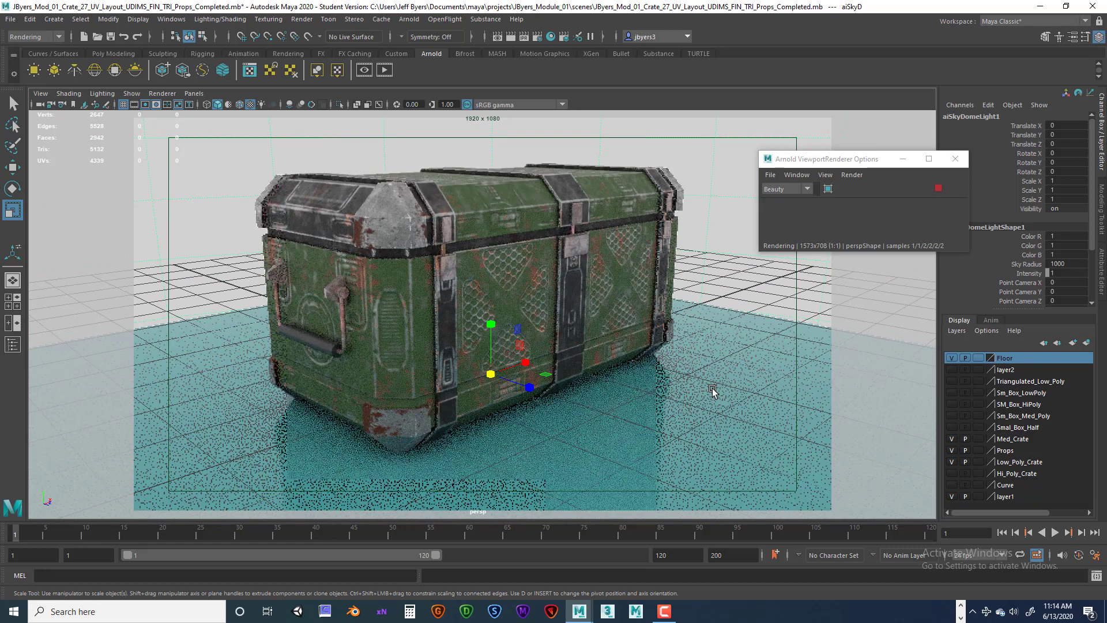
click(938, 189)
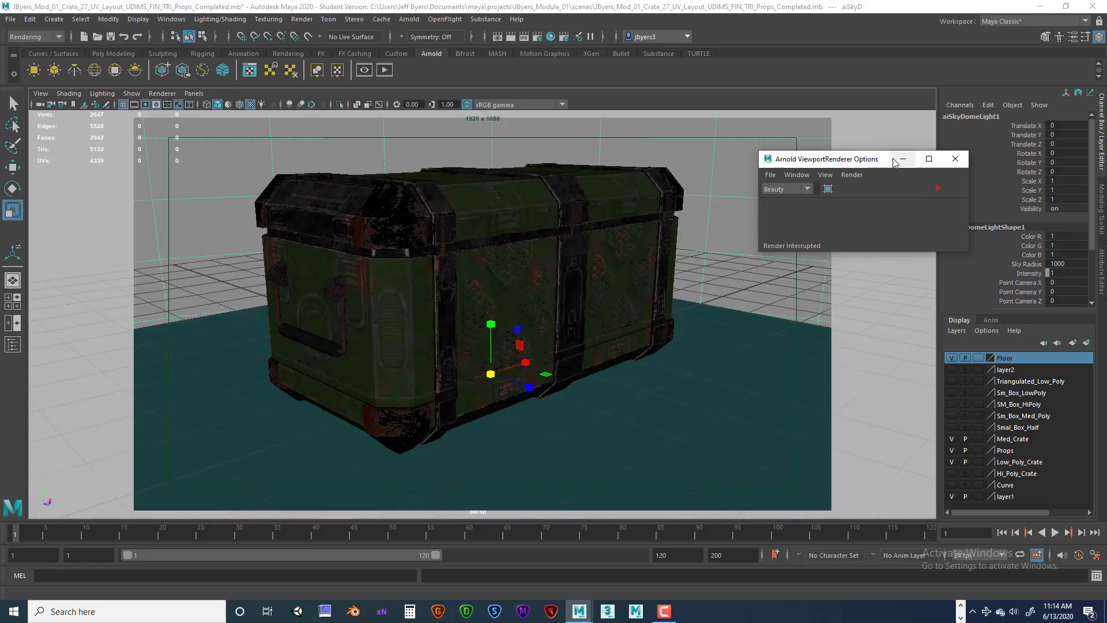
Step: Hide the Floor layer and restart the Arnold viewport render with only the crate
drag(884, 163, 792, 156)
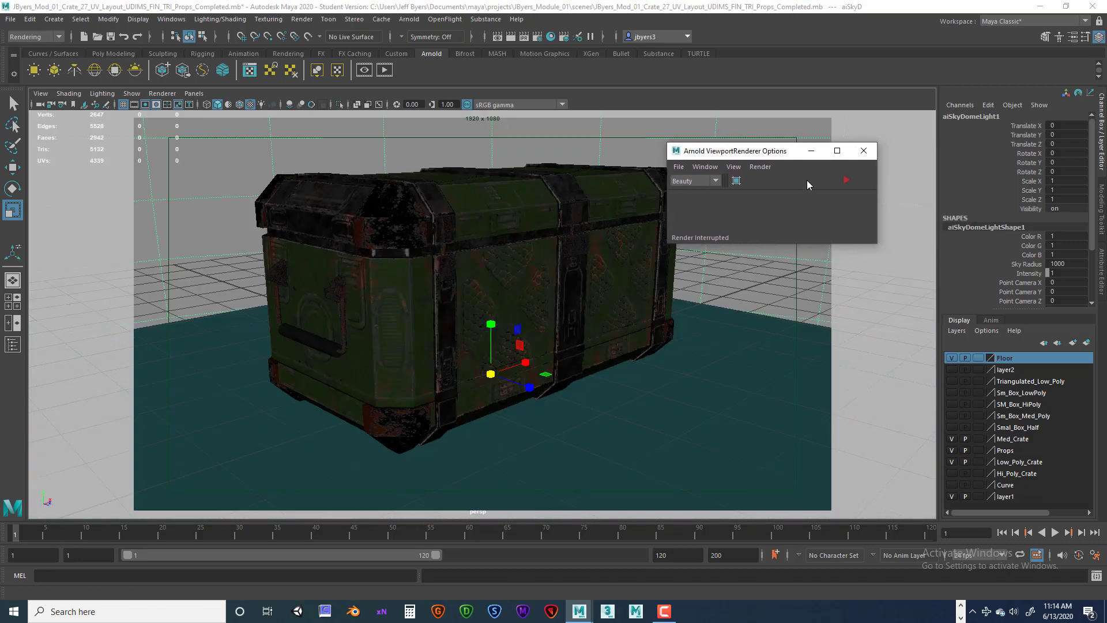
click(951, 358)
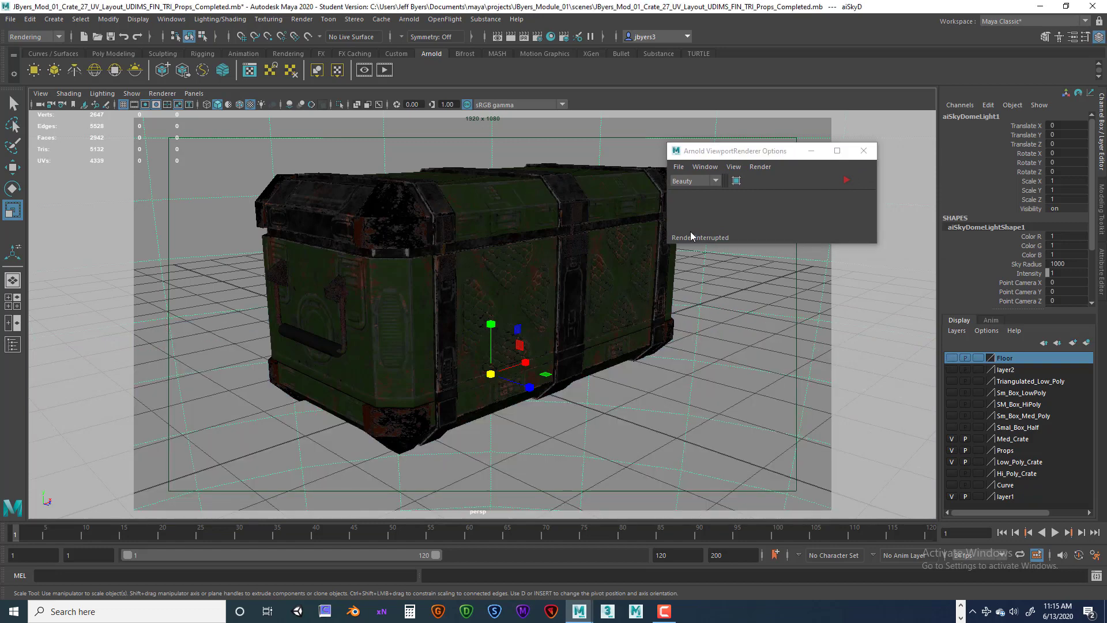
click(846, 180)
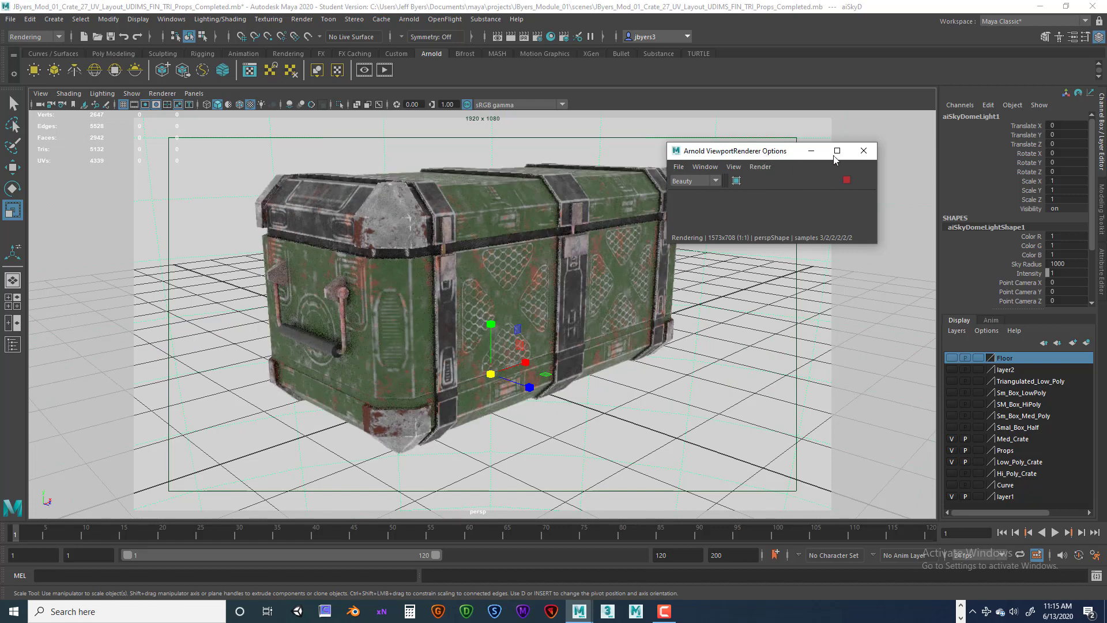
Step: Inspect the rendered crate from its handle end and long side, and stop the viewport render
drag(762, 152, 859, 151)
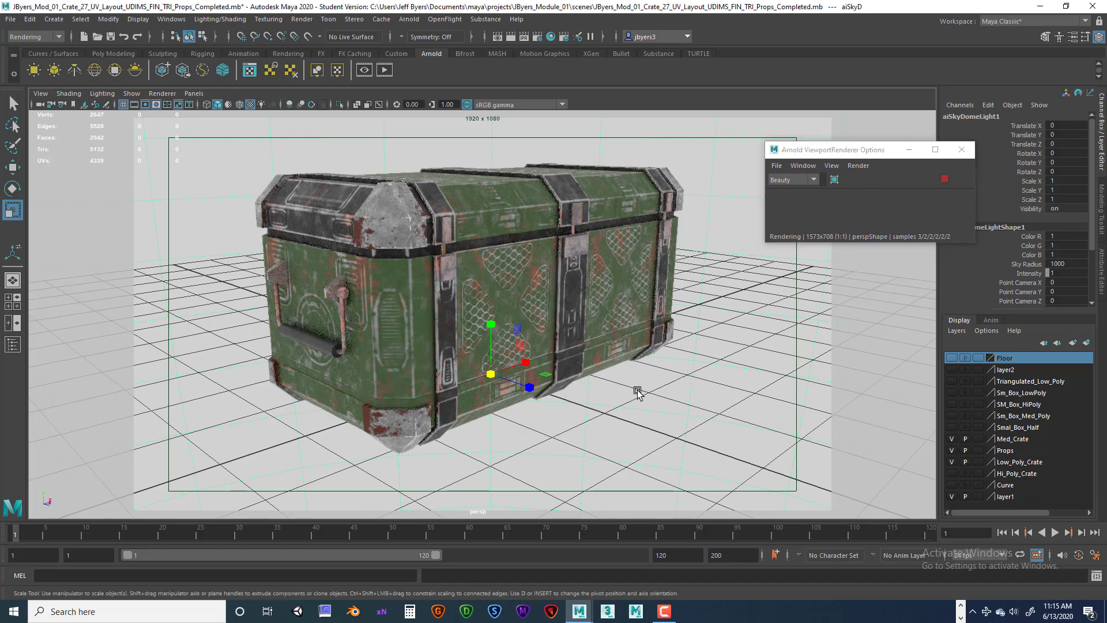
mouse_move(597, 395)
alt+mouse_down()
mouse_move(551, 398)
mouse_move(612, 391)
alt+mouse_up()
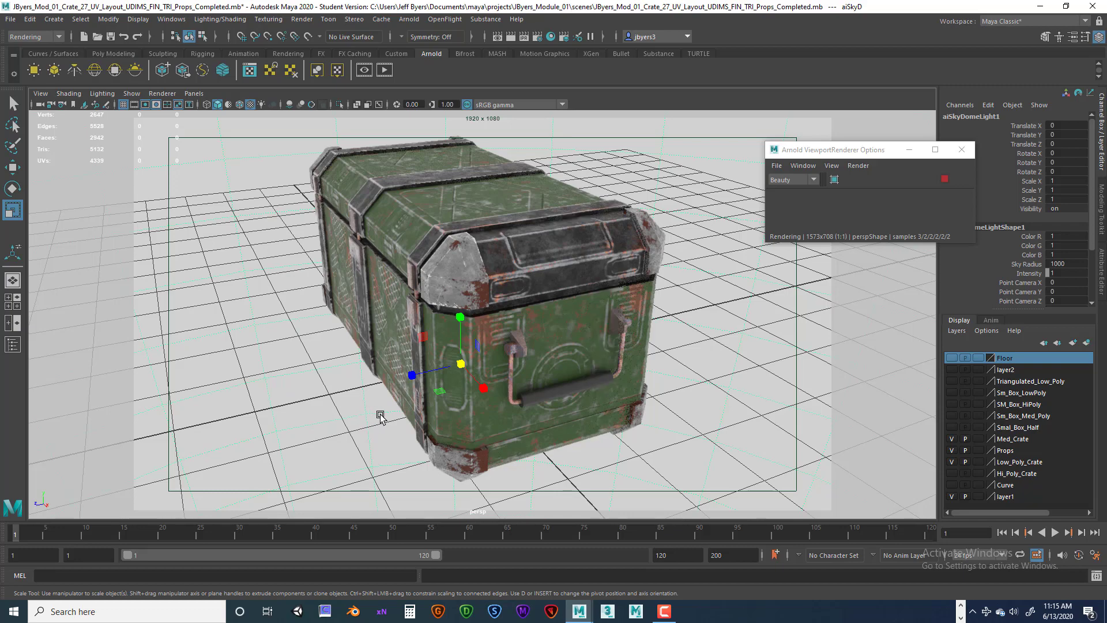
alt+drag(407, 410, 597, 356)
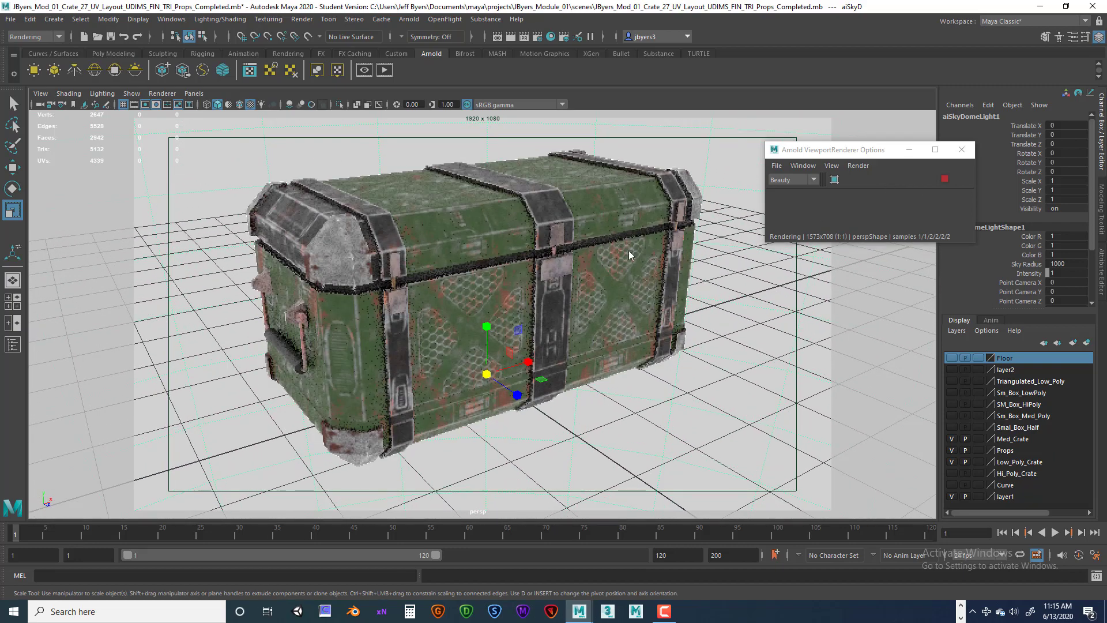
click(946, 180)
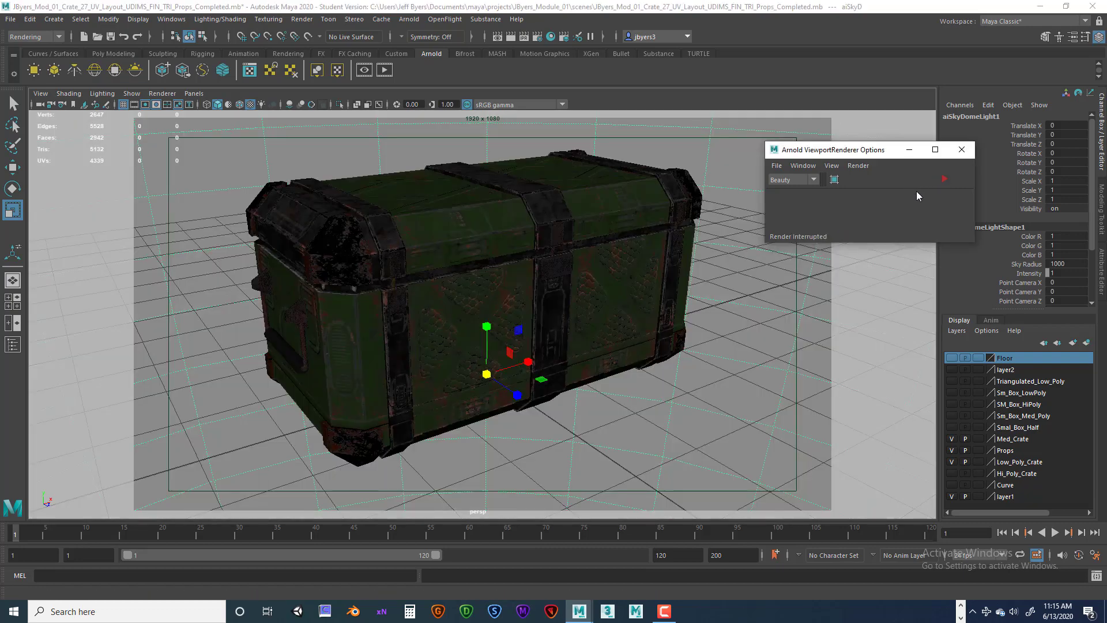
Step: Close the Arnold viewport renderer options window and orbit to a three-quarter view of the crate
mouse_move(622, 395)
alt+mouse_down()
mouse_move(617, 412)
mouse_move(628, 407)
alt+mouse_up()
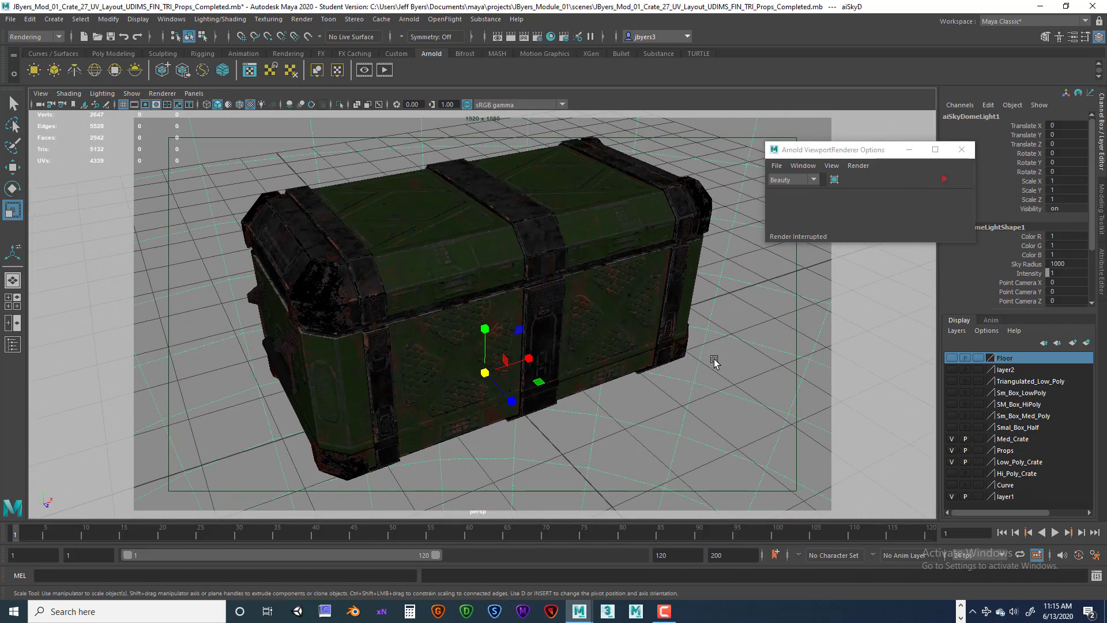
alt+drag(714, 363, 739, 306)
click(962, 150)
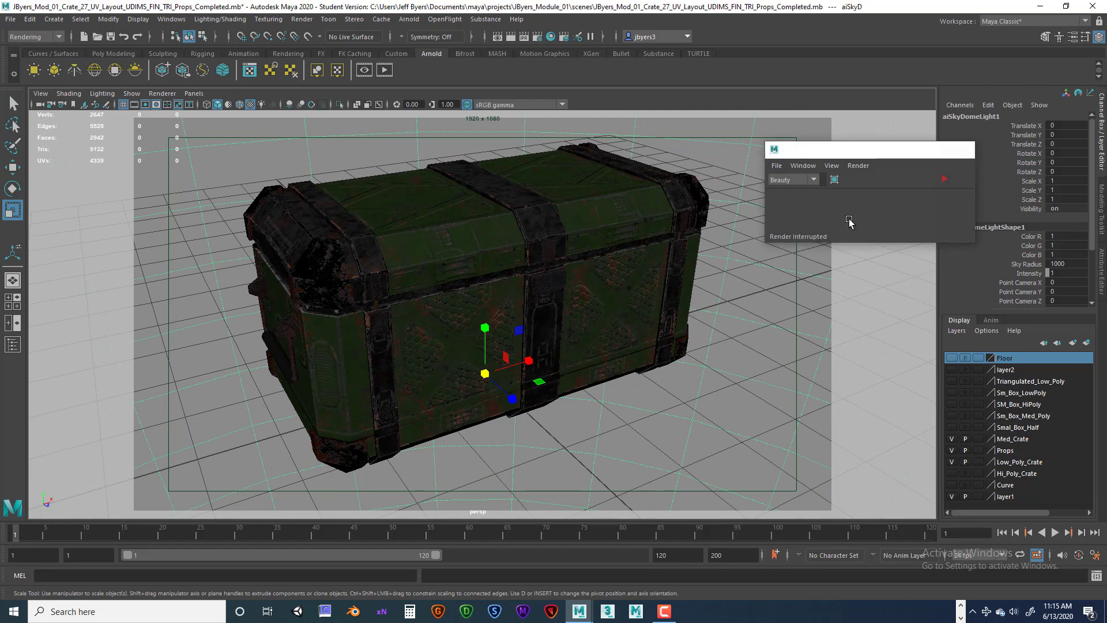
alt+drag(673, 363, 690, 366)
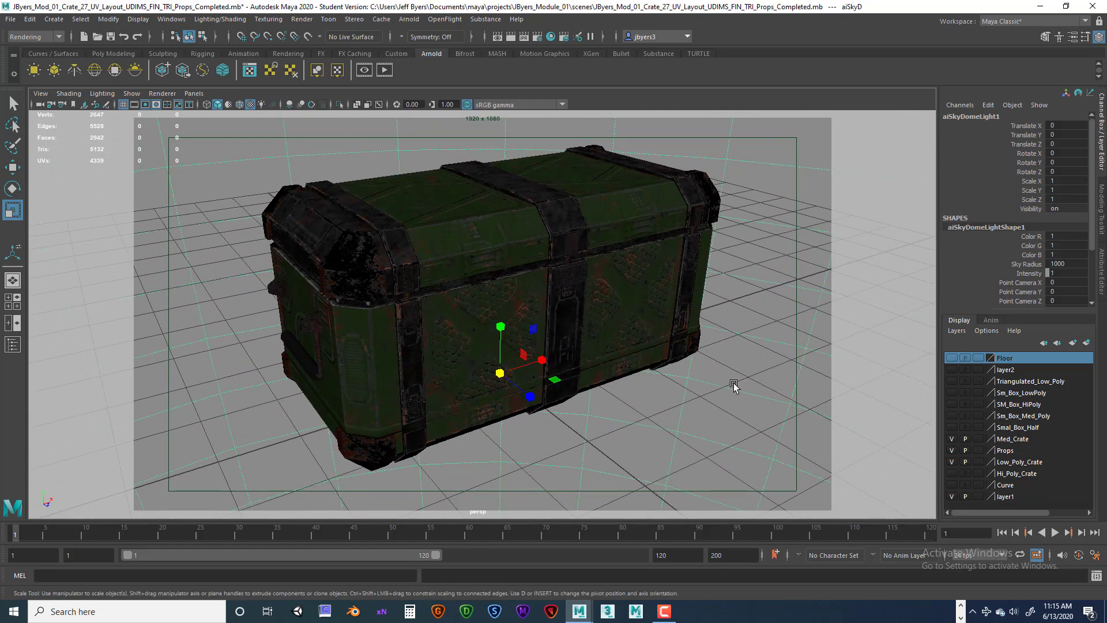
Step: Show the Floor layer again and pull the perspective camera back to frame the crate on the floor plane
click(951, 357)
mouse_move(728, 387)
alt+mouse_down()
mouse_move(717, 388)
mouse_move(732, 395)
alt+mouse_up()
alt+right_drag(735, 397, 583, 402)
alt+drag(666, 381, 620, 380)
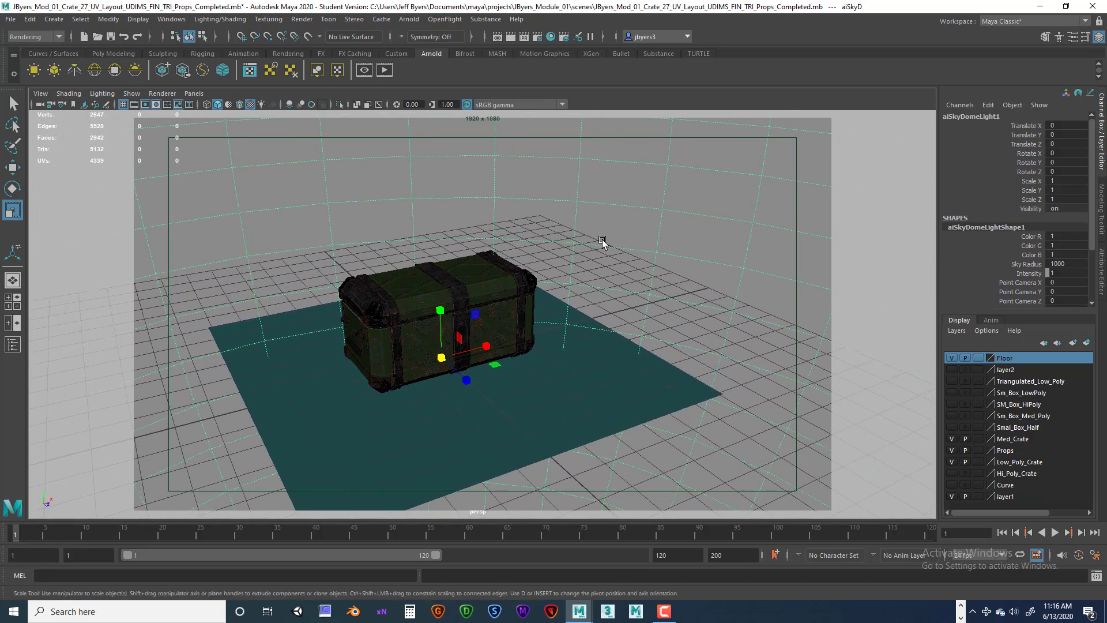
Step: Render the perspective view of the crate and floor in Arnold RenderView and center its window over the viewport
click(409, 19)
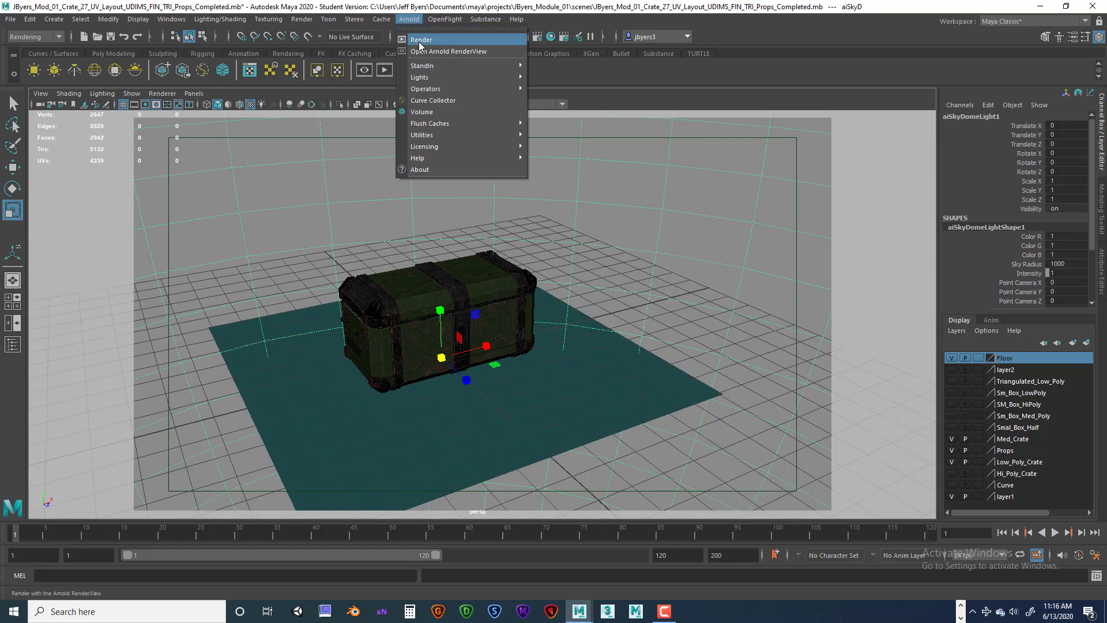
click(420, 41)
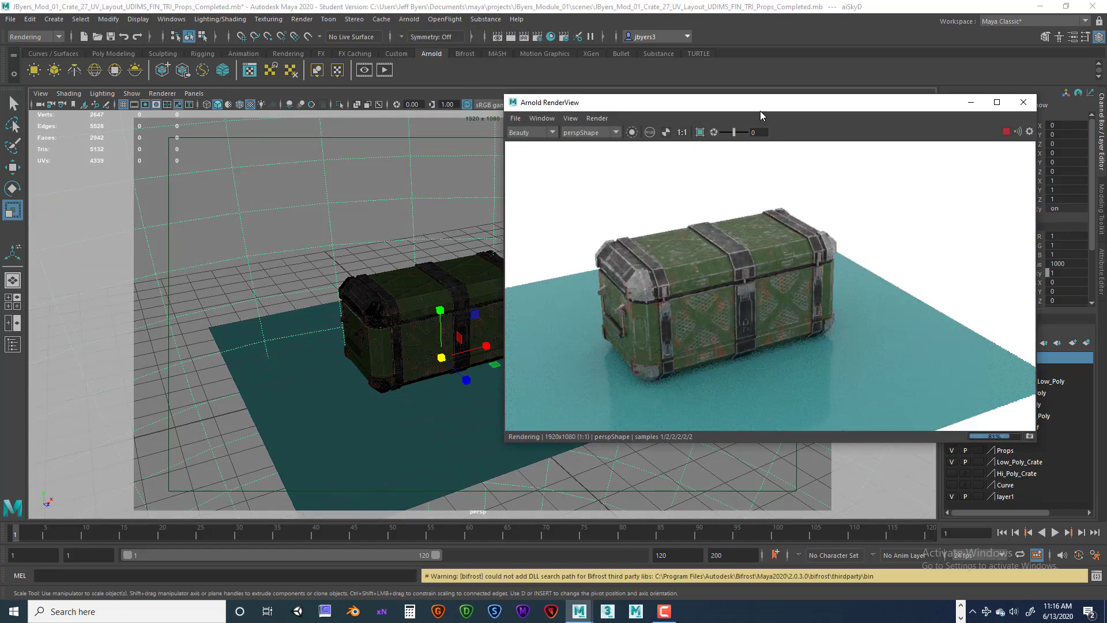
drag(765, 107, 835, 95)
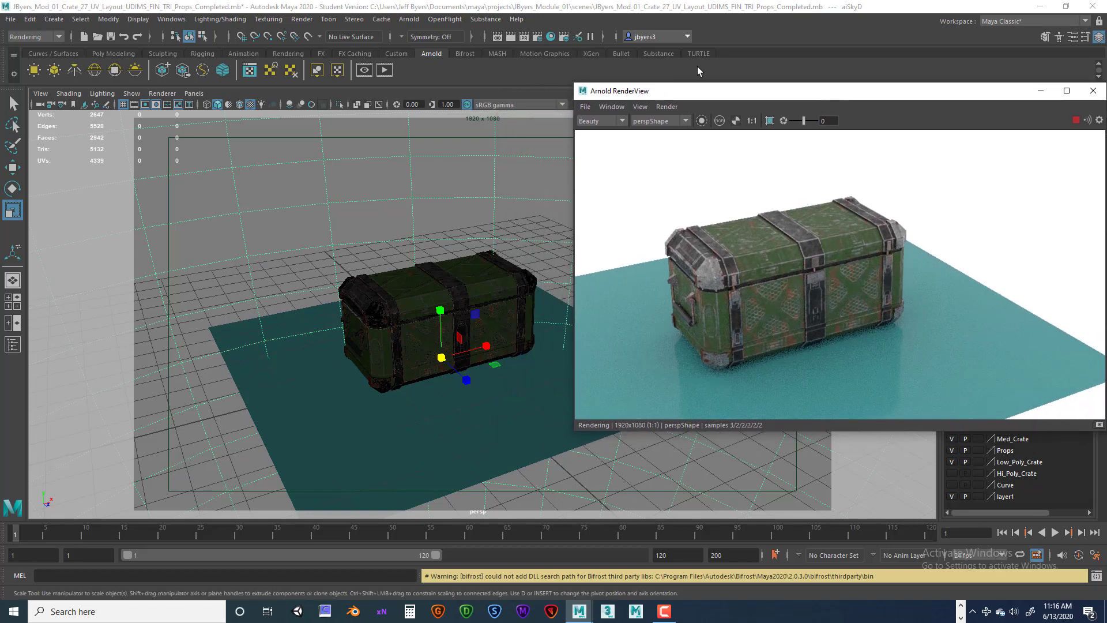
drag(713, 94, 451, 153)
drag(615, 155, 584, 142)
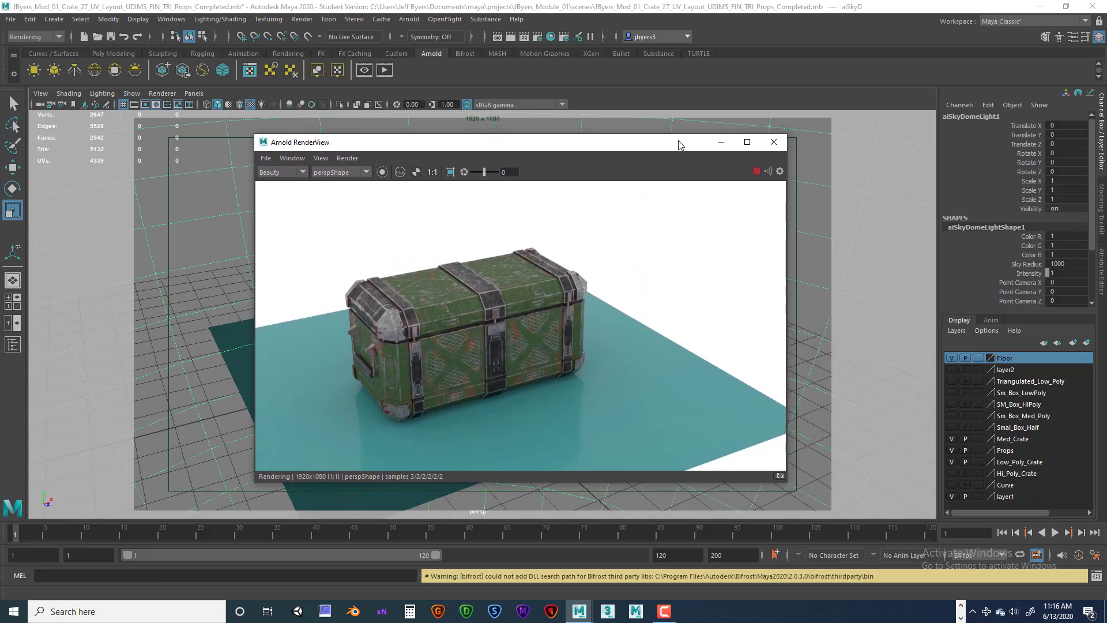
drag(679, 144, 667, 155)
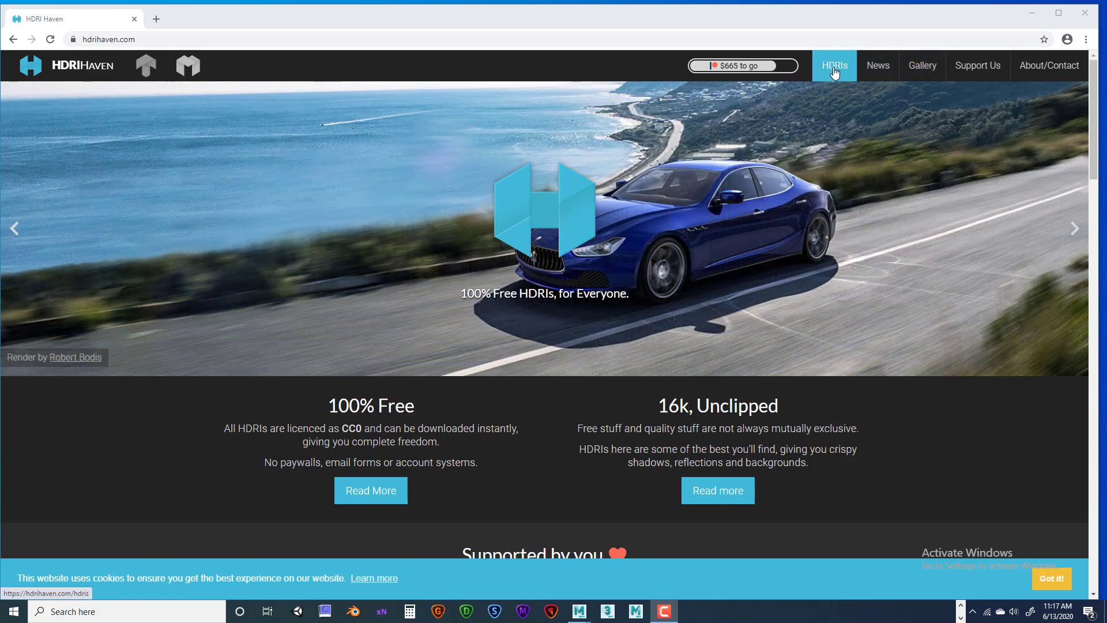
Step: On the HDRI Haven website, open the HDRI catalogue's Outdoor category and examine the environment previews and their lighting spheres
click(835, 70)
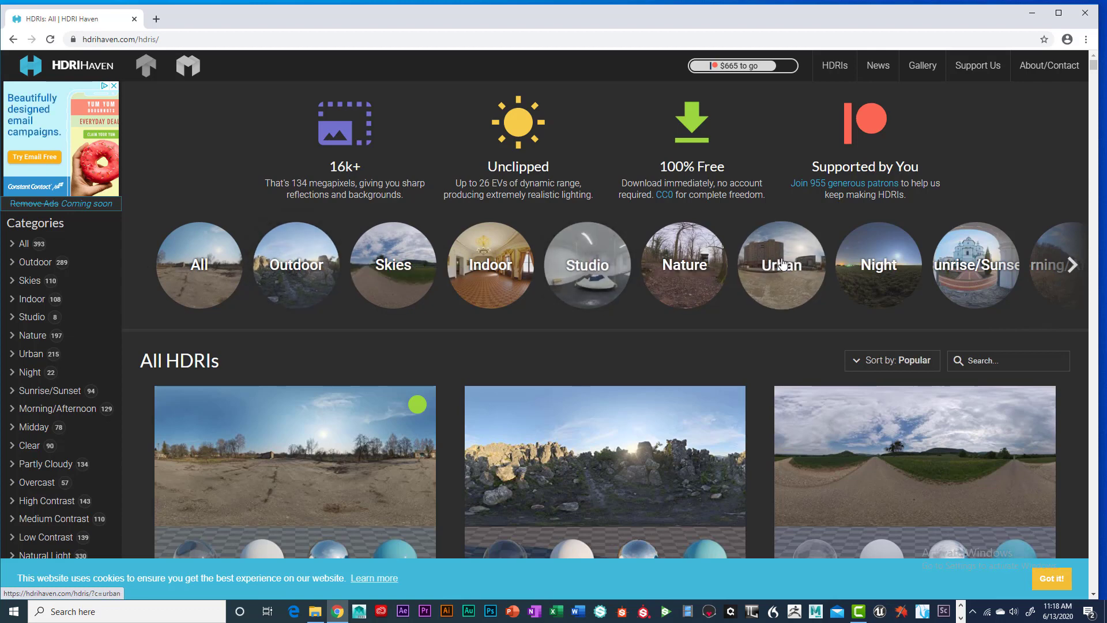
click(36, 263)
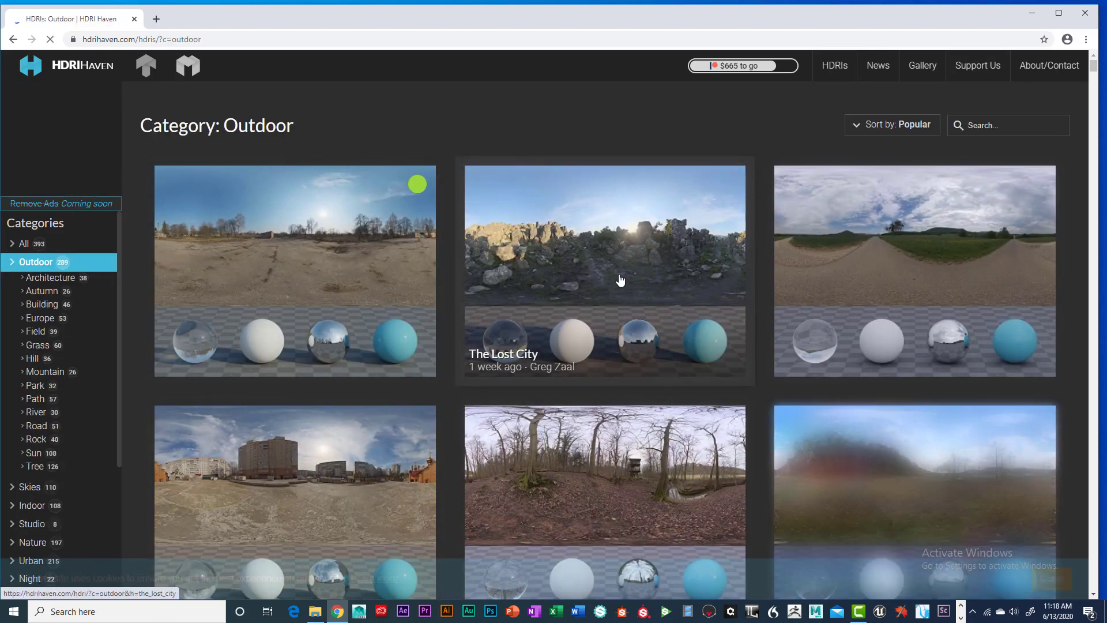
scroll(903, 258, down, 1)
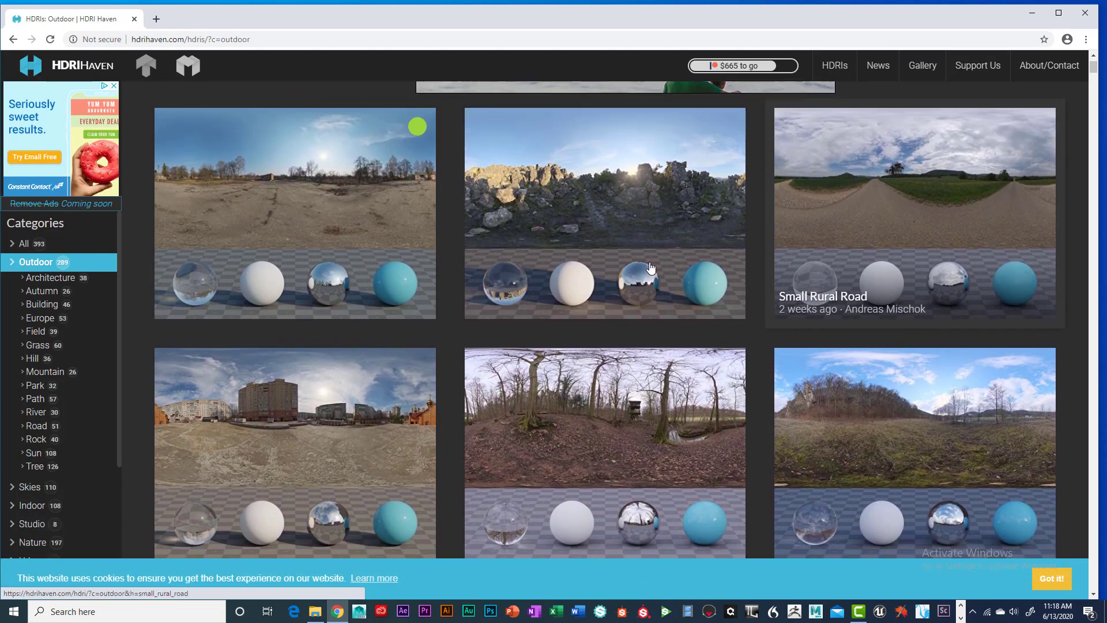
scroll(334, 265, down, 2)
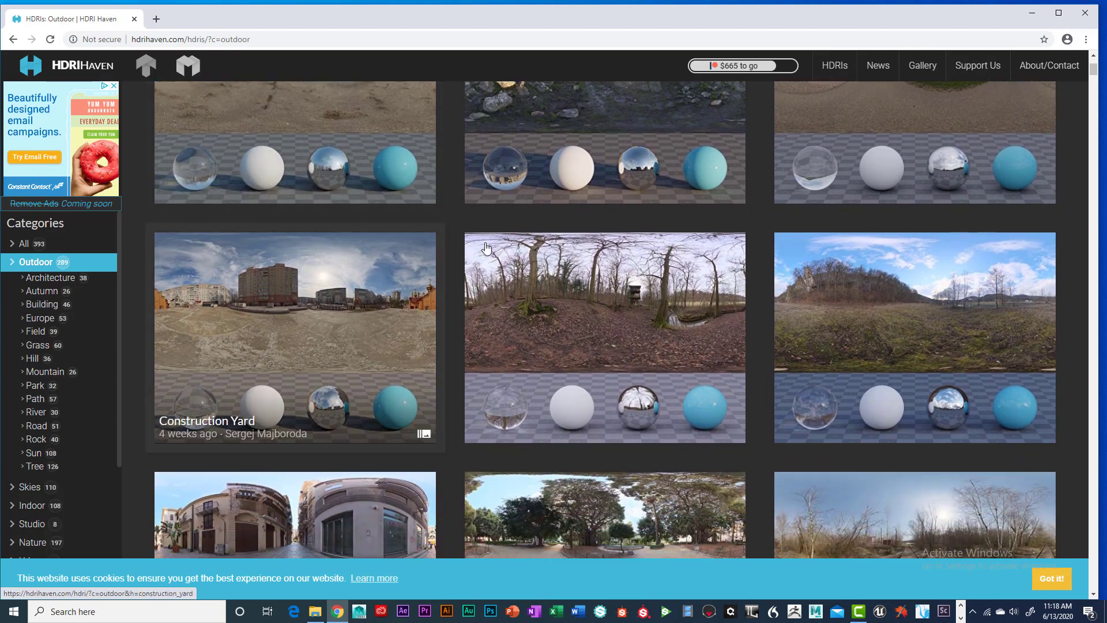
scroll(496, 248, down, 4)
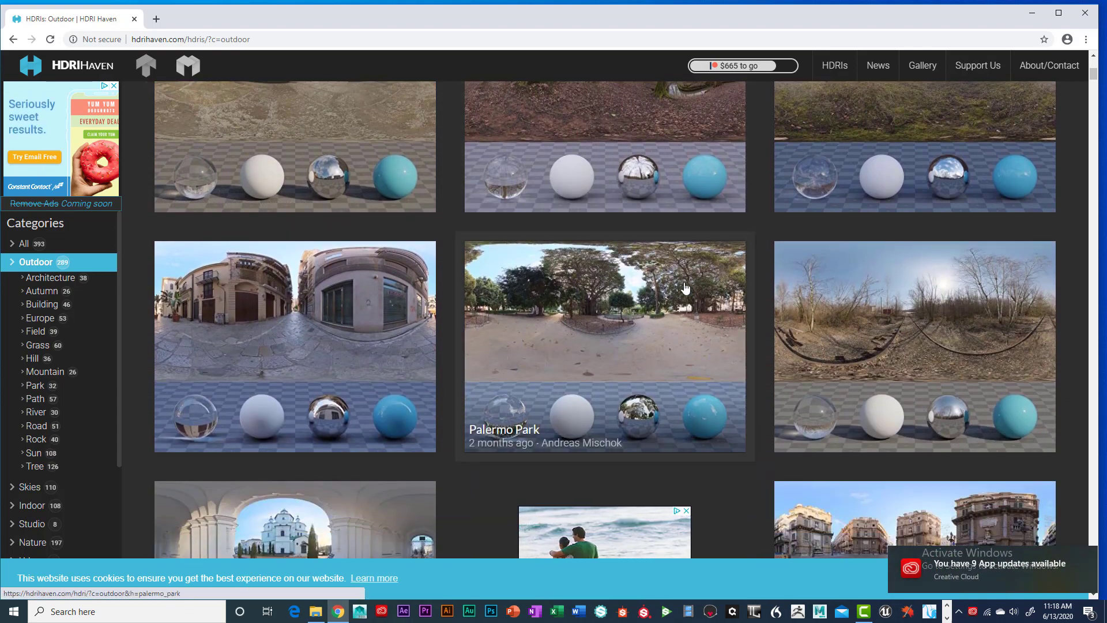
scroll(687, 287, down, 2)
scroll(687, 288, up, 3)
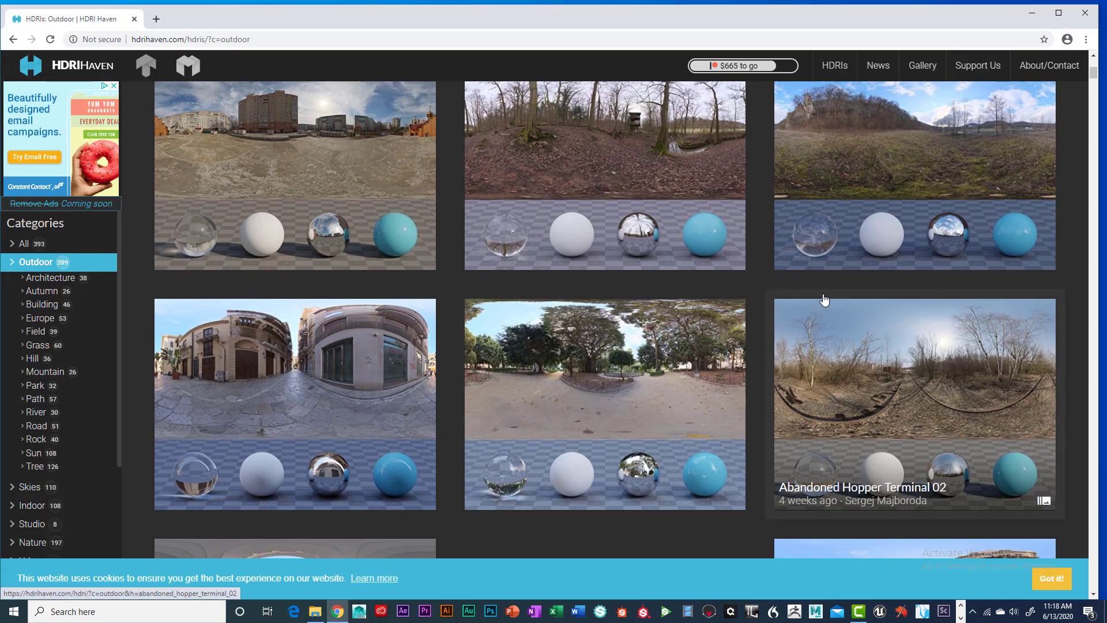
scroll(824, 300, down, 1)
scroll(648, 329, up, 1)
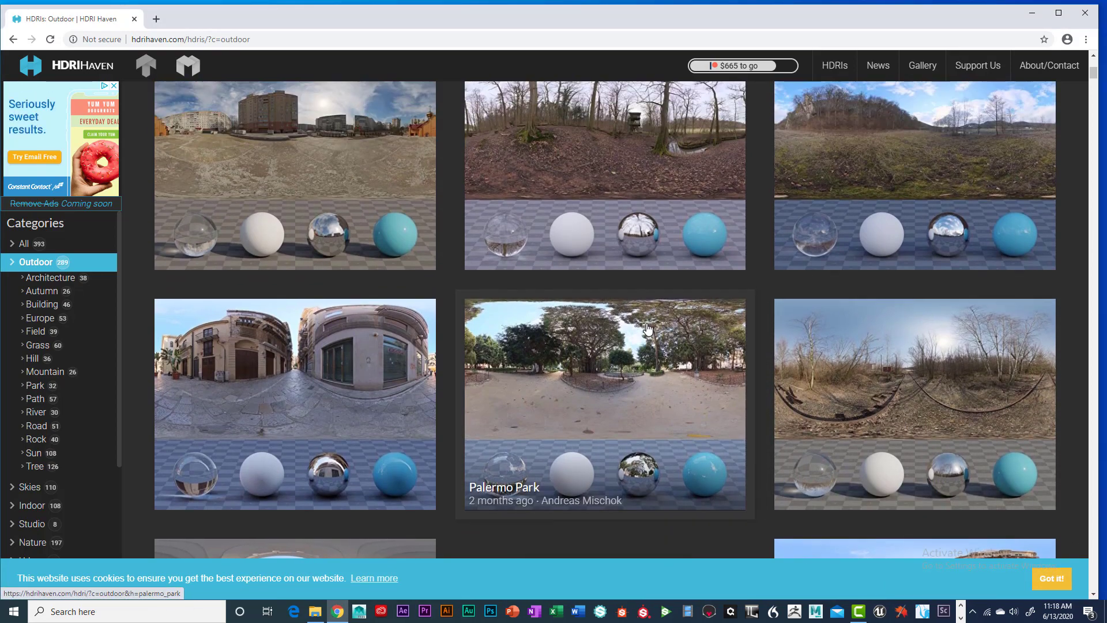
scroll(650, 331, up, 4)
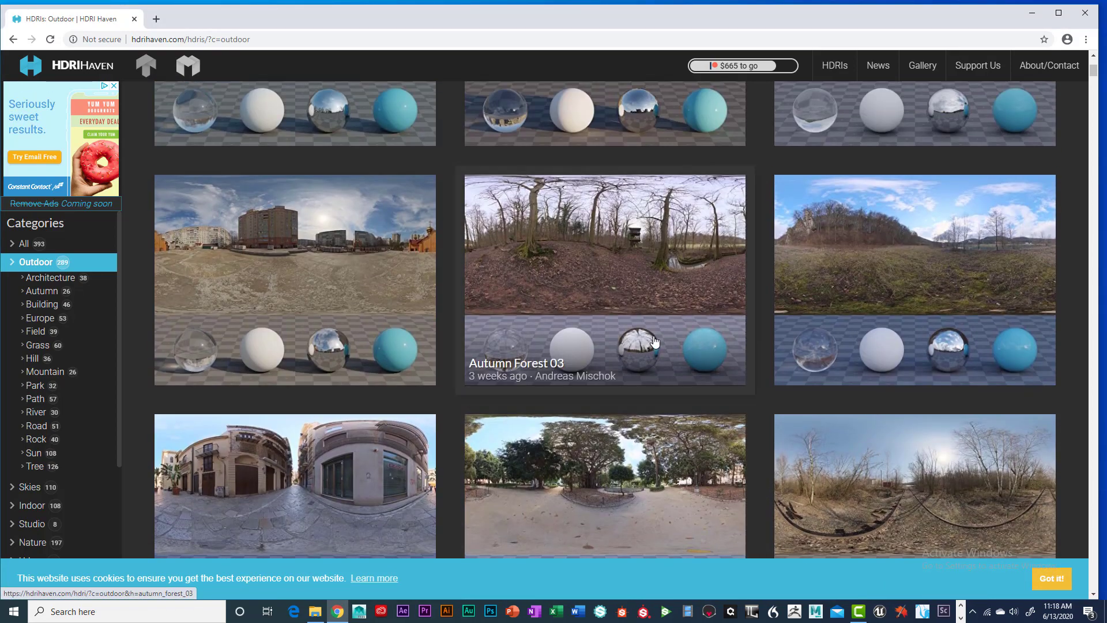
scroll(657, 349, down, 1)
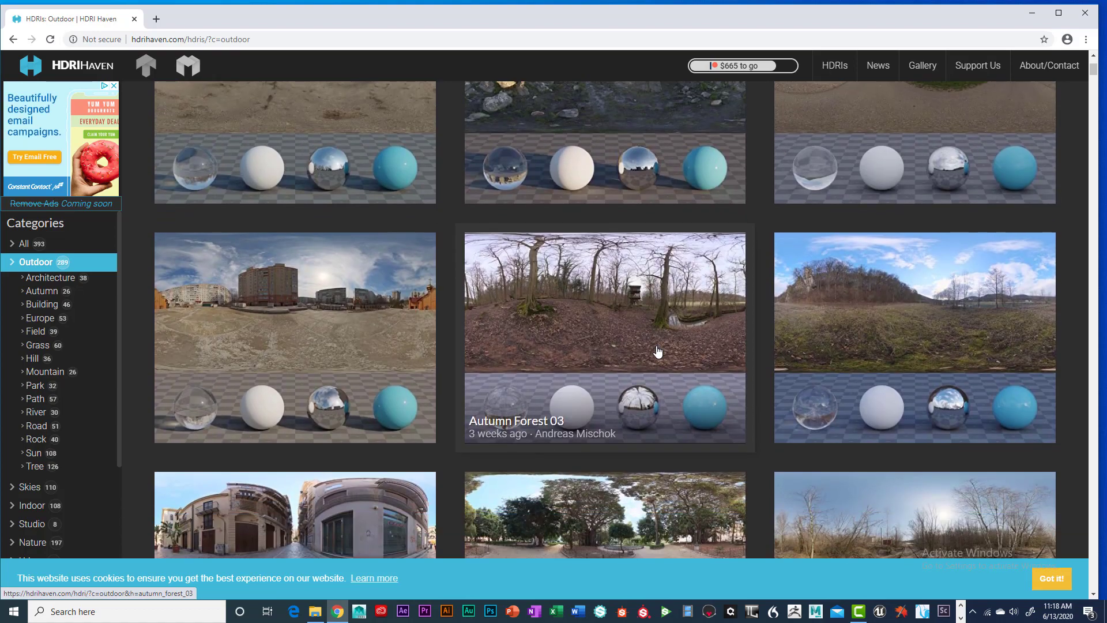
scroll(658, 350, down, 4)
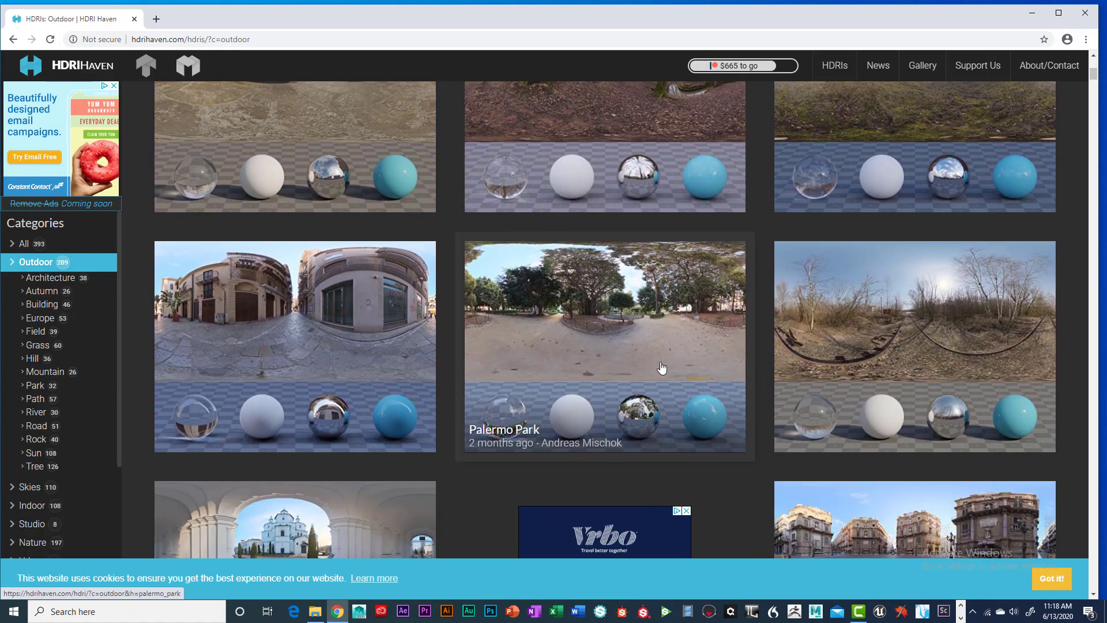
scroll(661, 367, down, 1)
scroll(662, 368, down, 7)
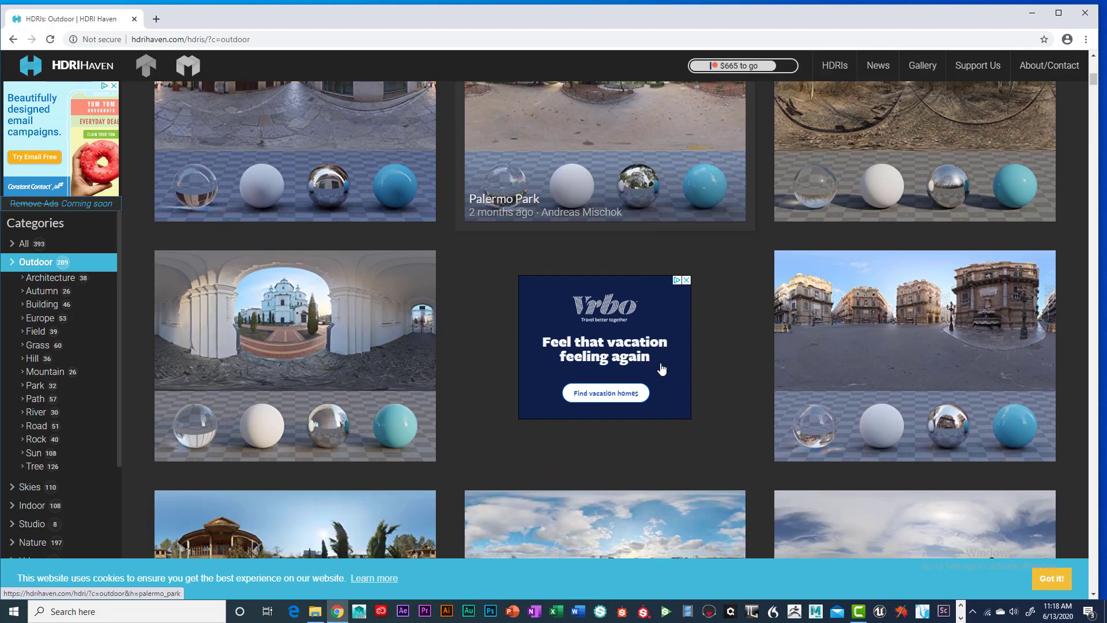
scroll(662, 367, down, 4)
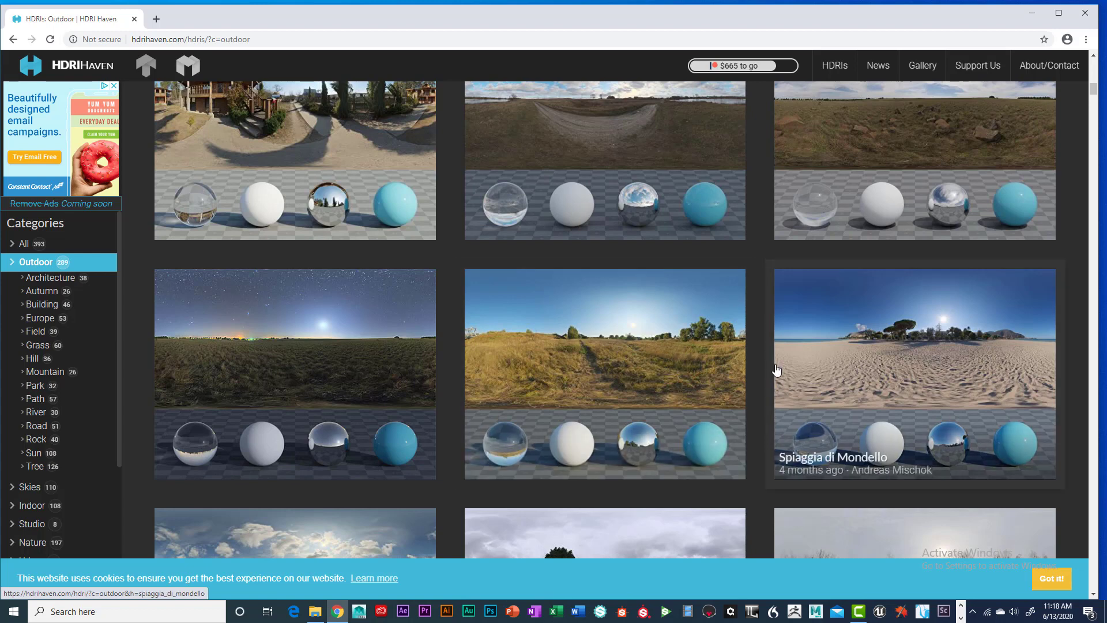
scroll(779, 384, down, 2)
scroll(780, 388, down, 5)
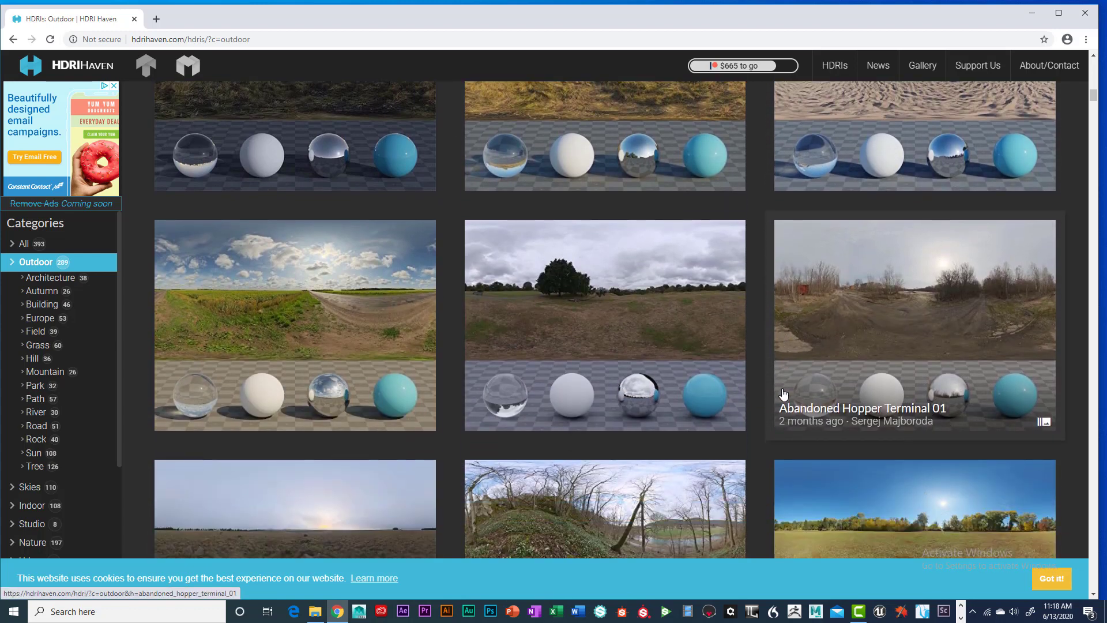
scroll(782, 389, down, 4)
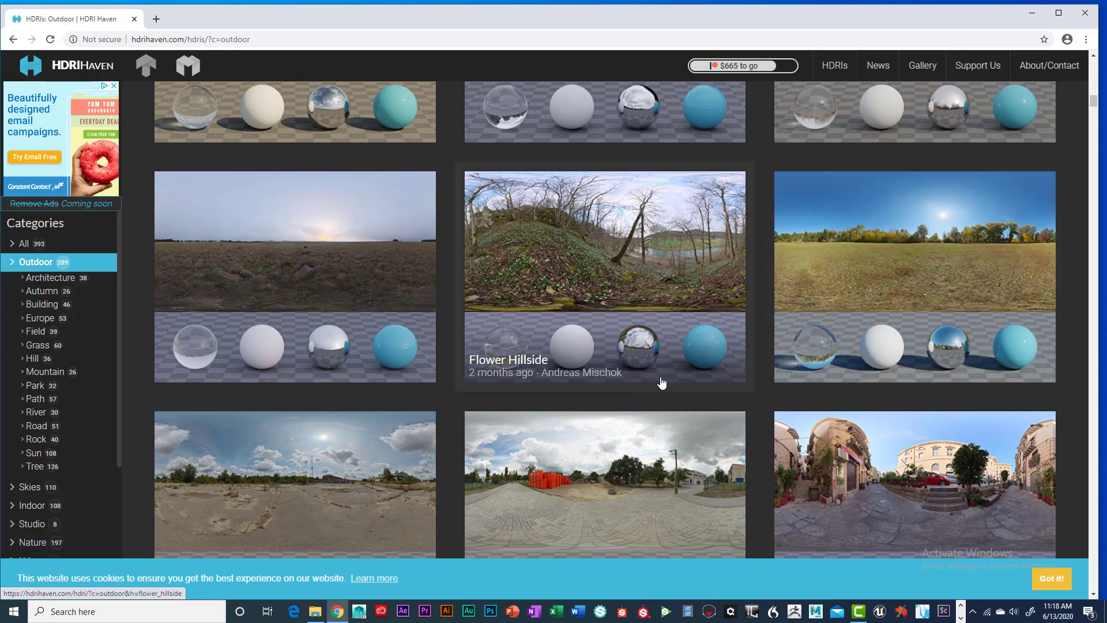
scroll(622, 362, down, 2)
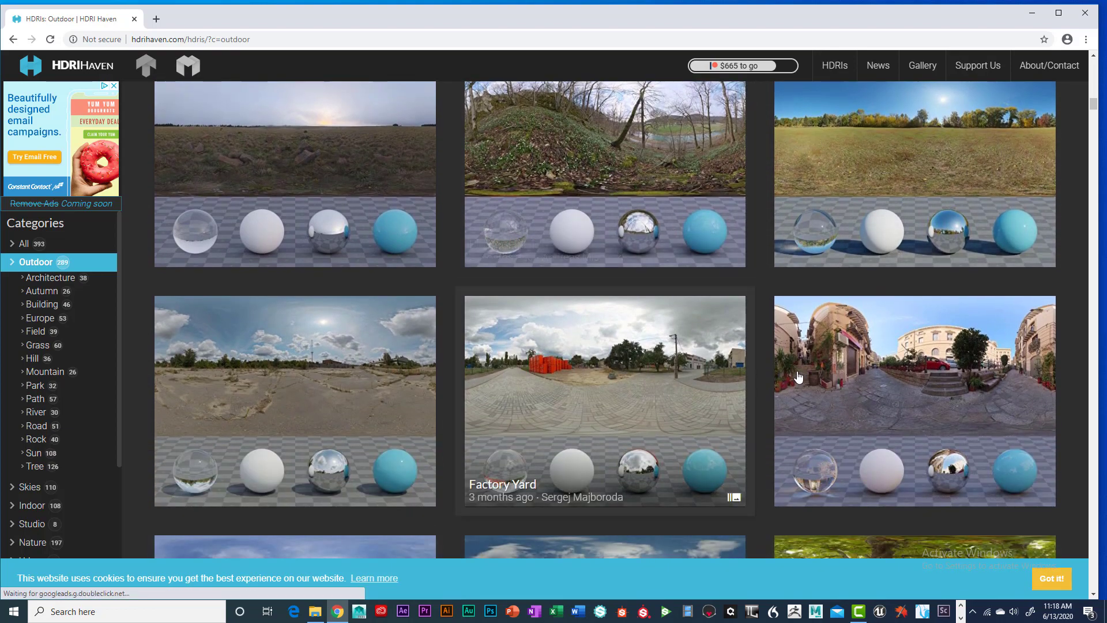
scroll(699, 361, down, 4)
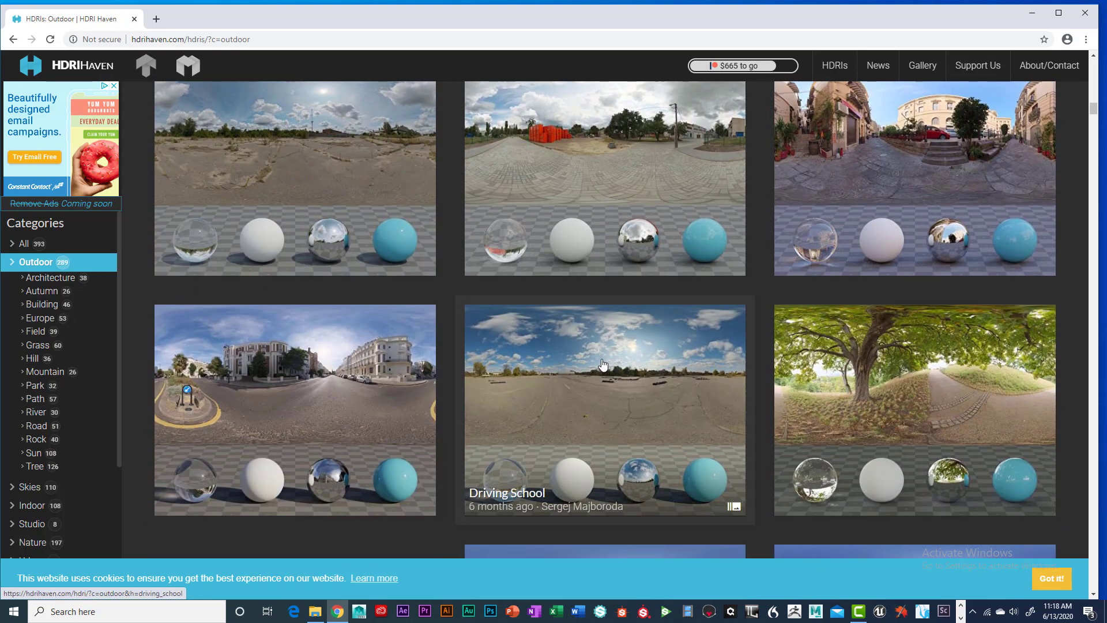
scroll(602, 367, down, 3)
scroll(490, 367, down, 1)
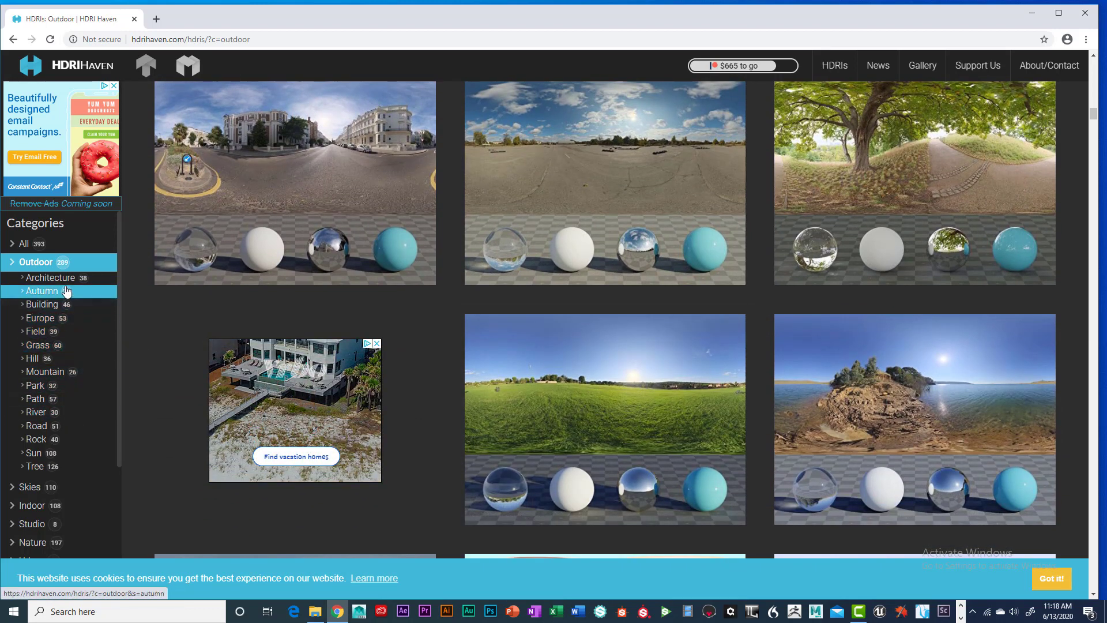
scroll(61, 323, up, 2)
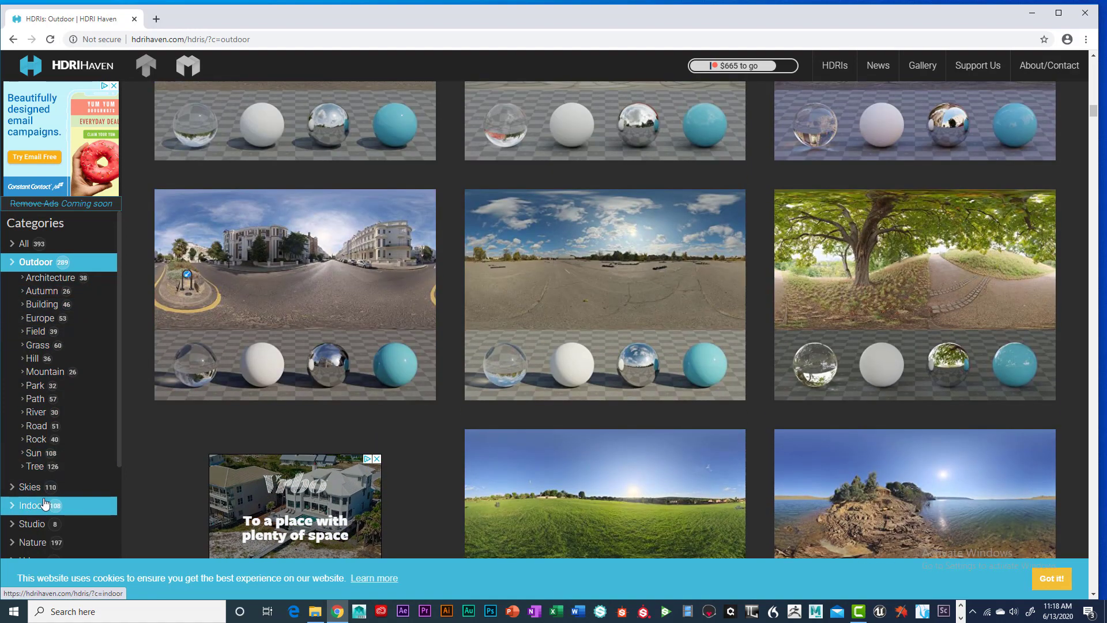
Step: Open the Indoor HDRI category and examine the studio, depot, warehouse and workshop environments with their sphere previews
click(43, 506)
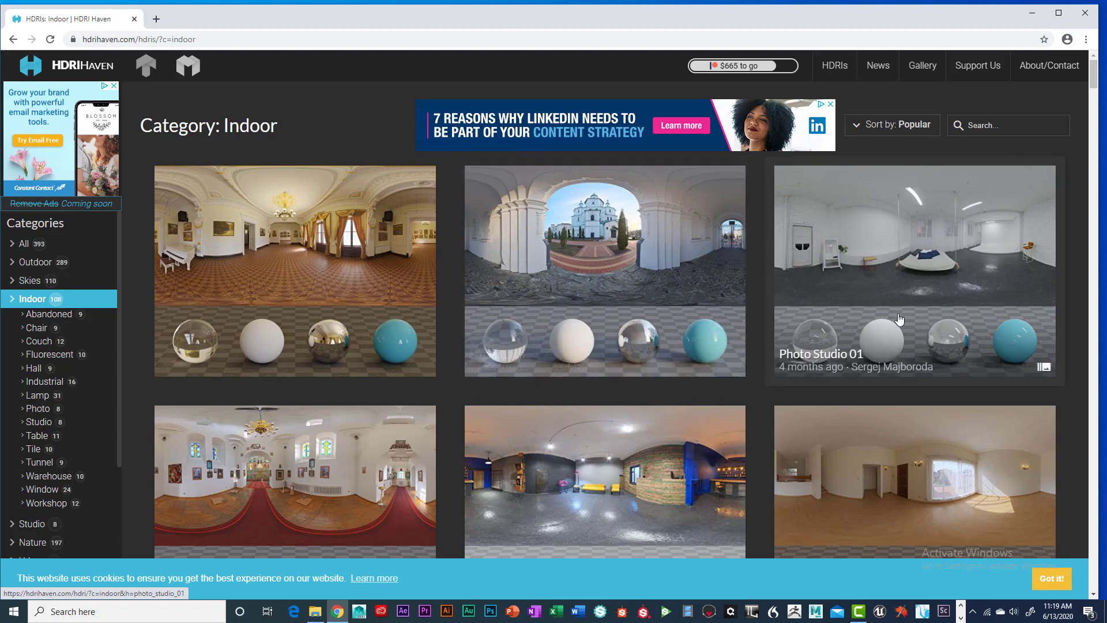
scroll(655, 345, down, 1)
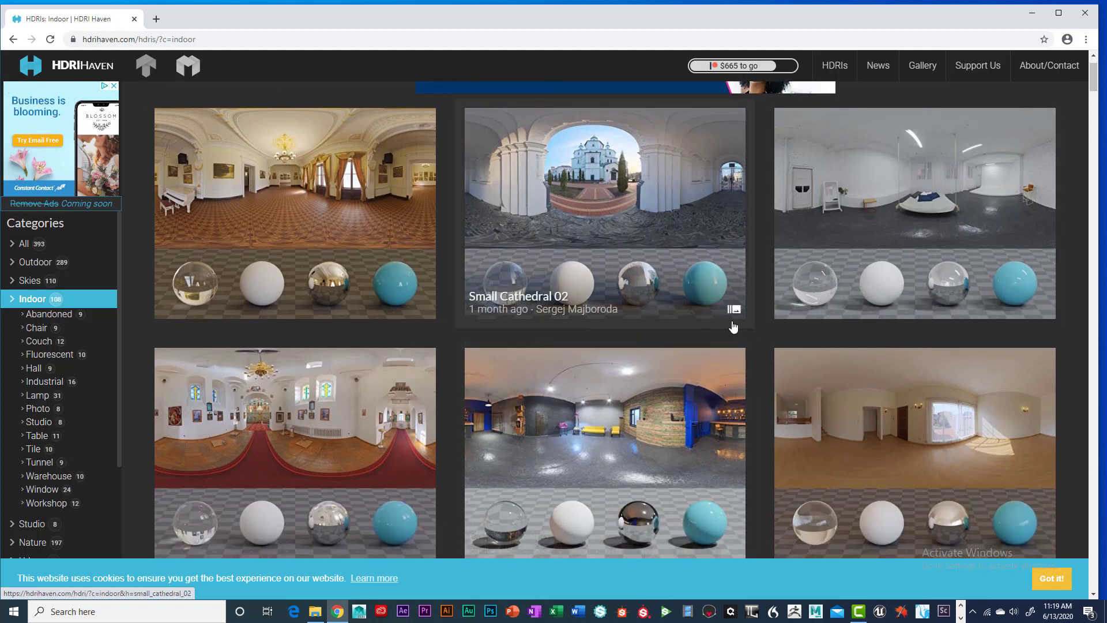
scroll(691, 300, up, 1)
scroll(685, 287, down, 4)
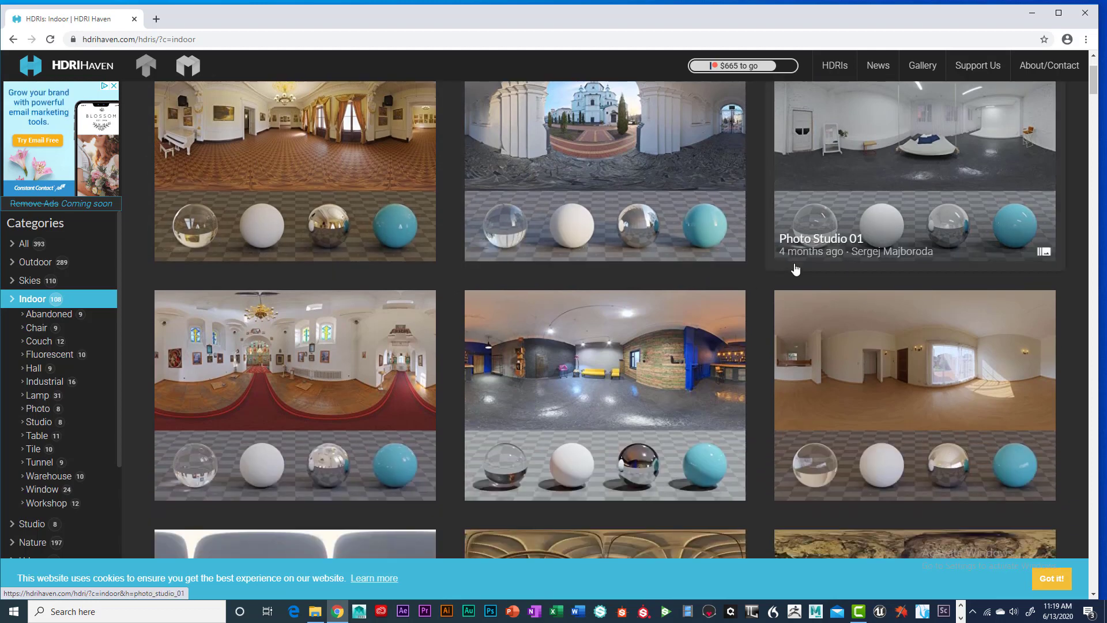
scroll(735, 330, down, 5)
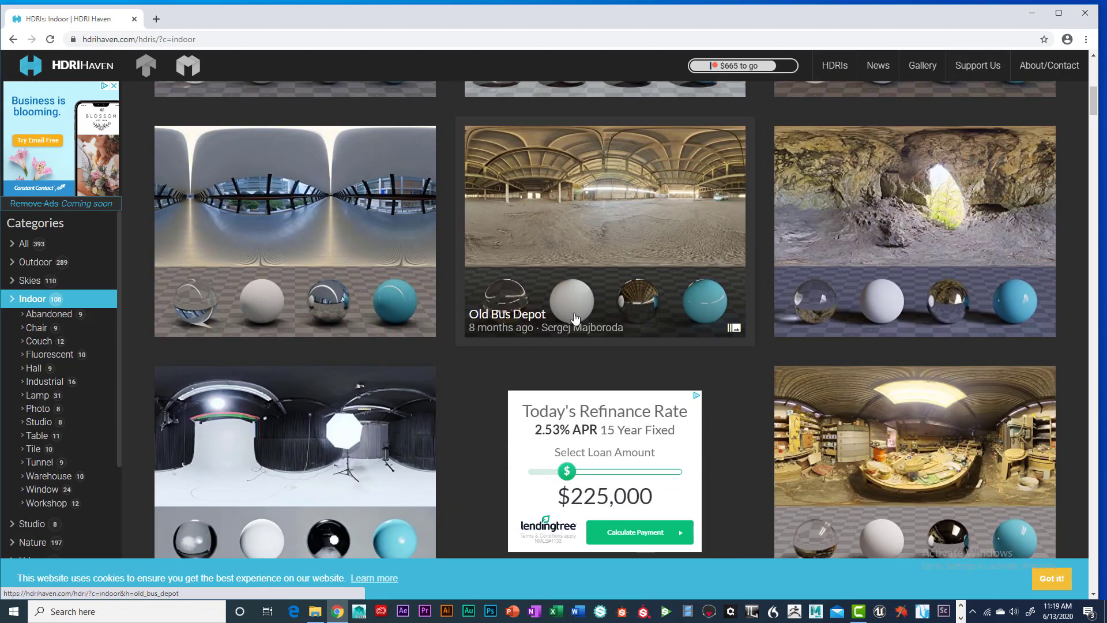
scroll(659, 282, down, 2)
scroll(659, 282, down, 1)
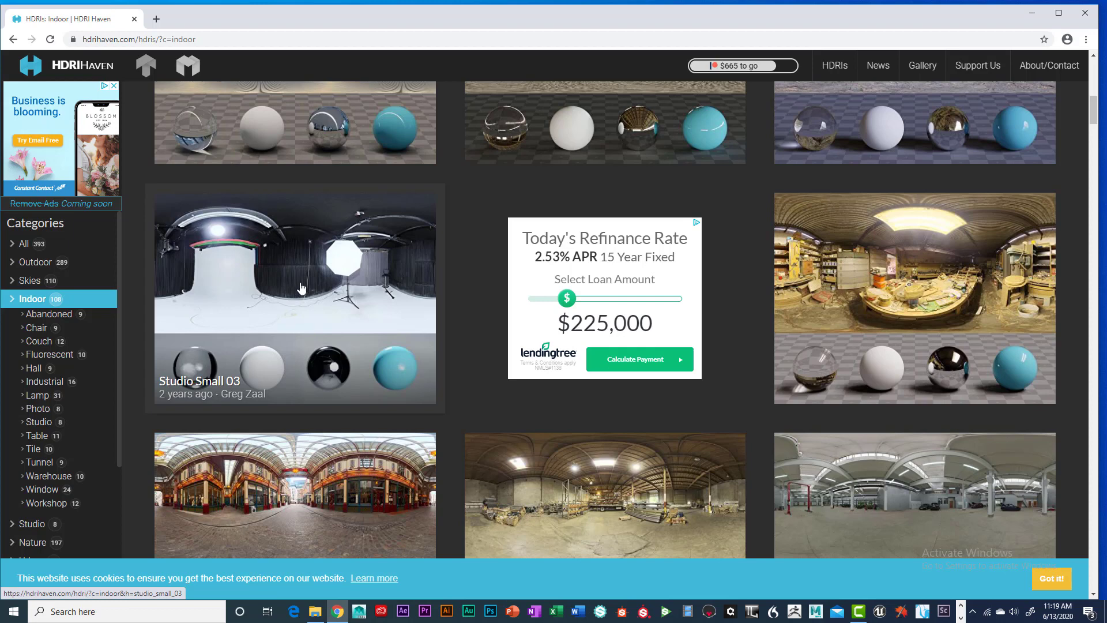
scroll(386, 305, down, 1)
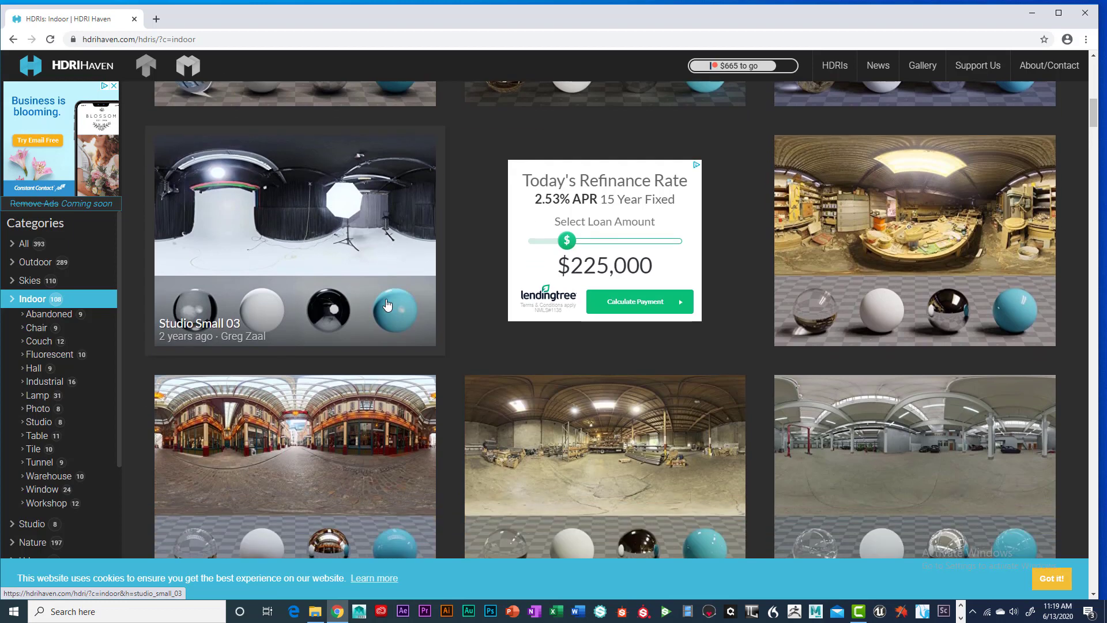
scroll(350, 304, down, 1)
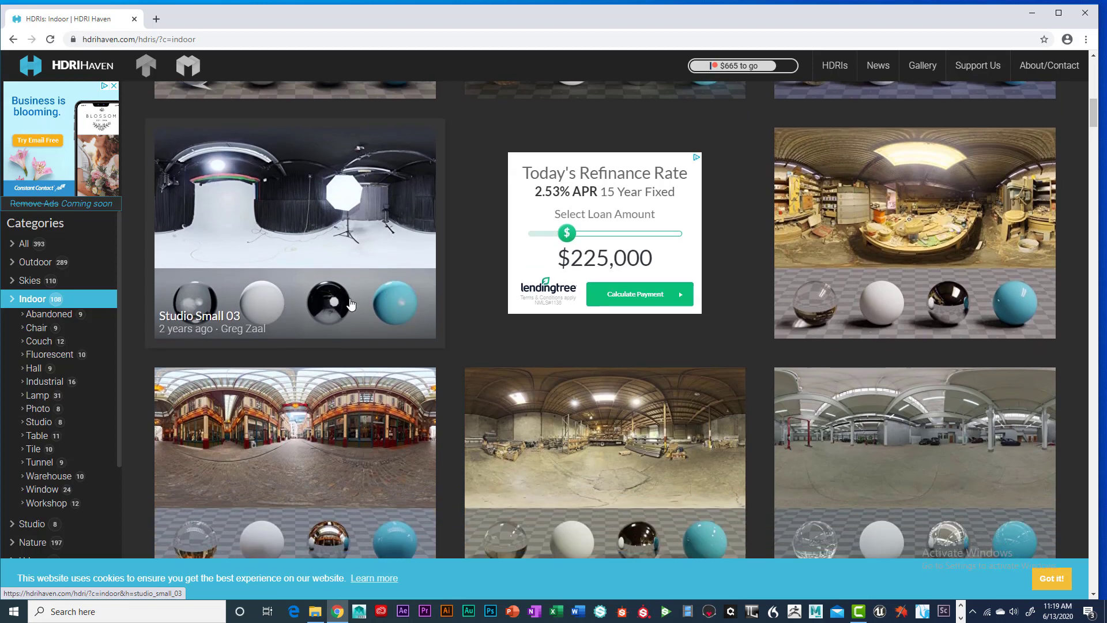
scroll(351, 304, down, 1)
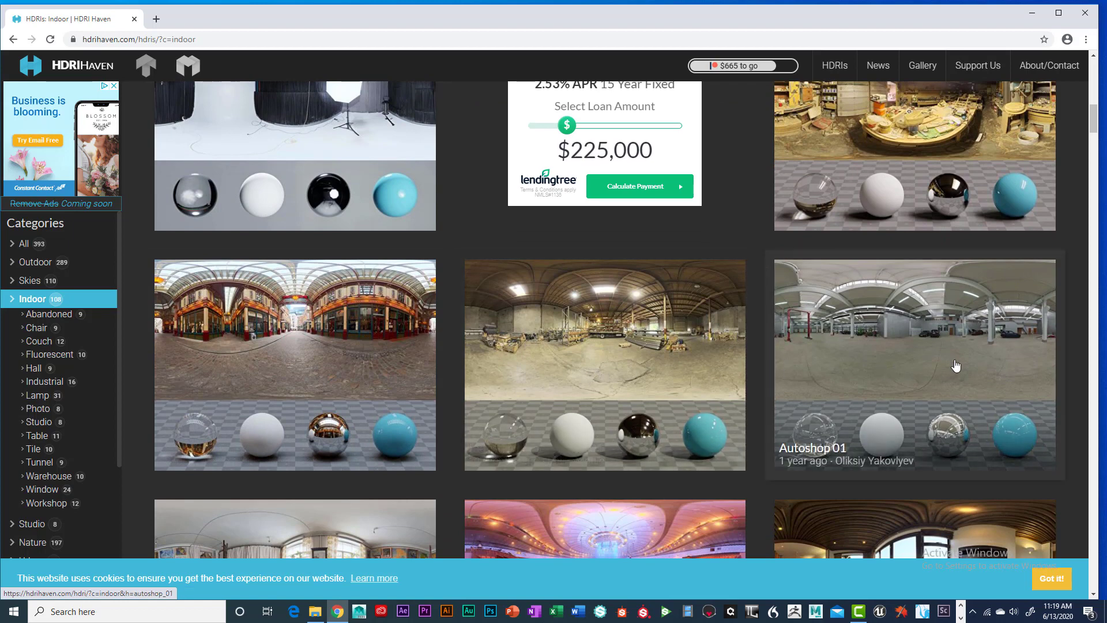
Step: Examine the Autoshop 01 preview and its lighting spheres alongside the neighbouring indoor environments
scroll(1032, 375, down, 2)
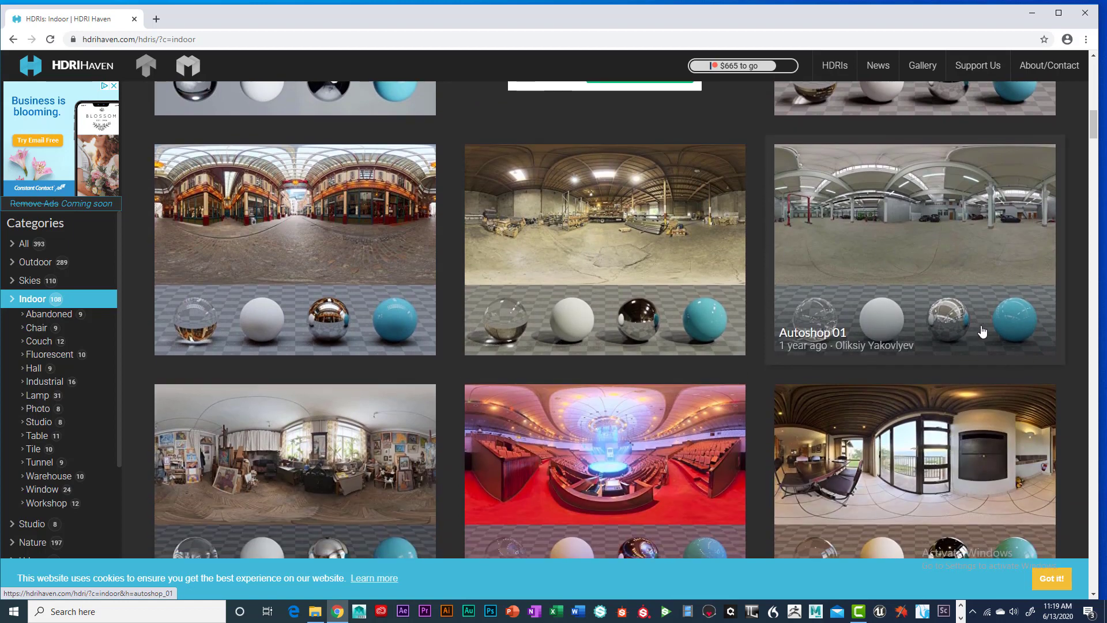
scroll(992, 322, up, 2)
scroll(996, 323, down, 1)
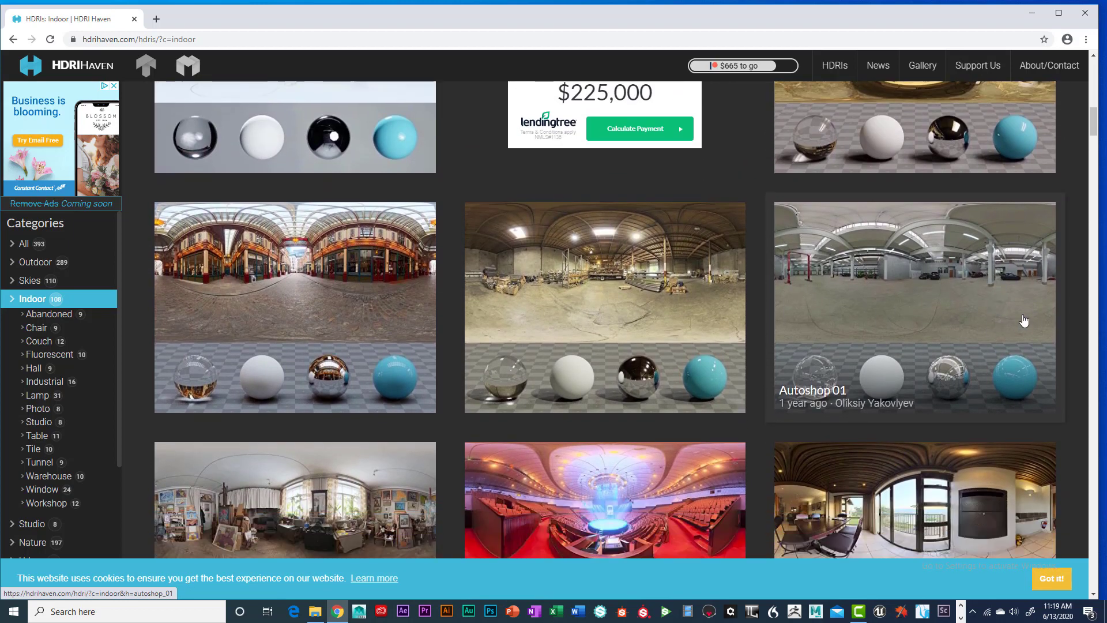
scroll(1024, 320, down, 2)
scroll(1022, 321, up, 1)
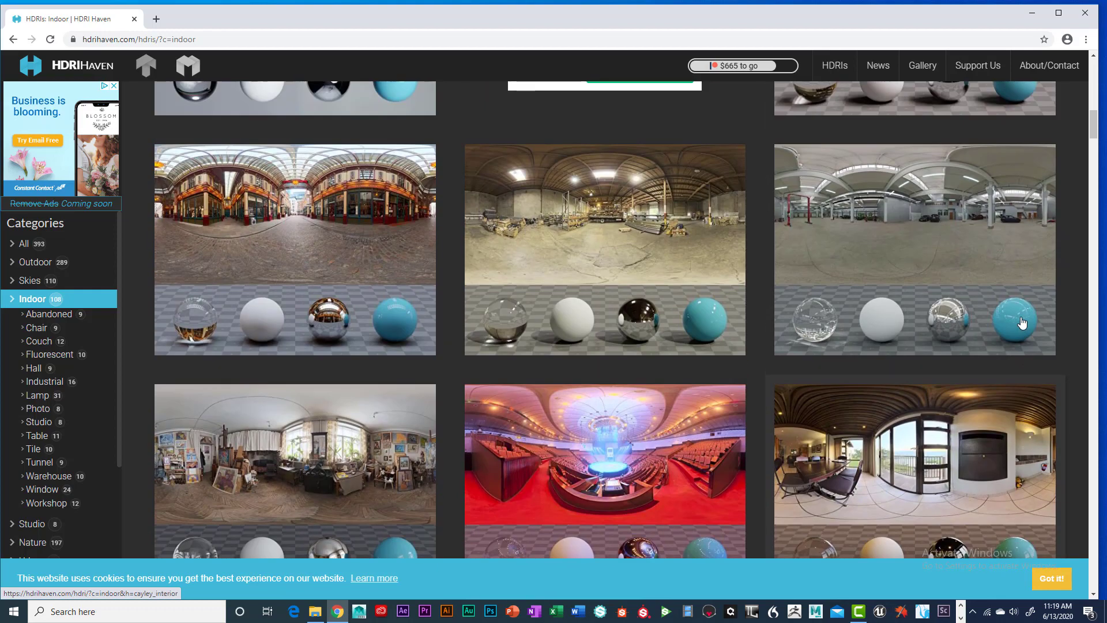
scroll(1013, 318, up, 2)
scroll(1014, 321, down, 2)
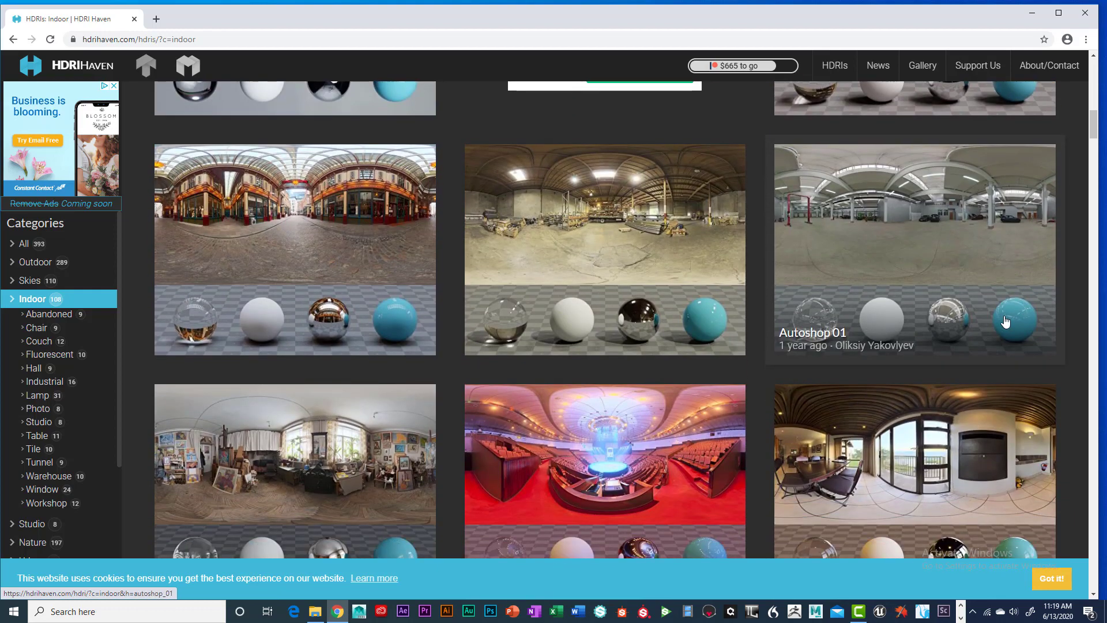
scroll(930, 303, up, 2)
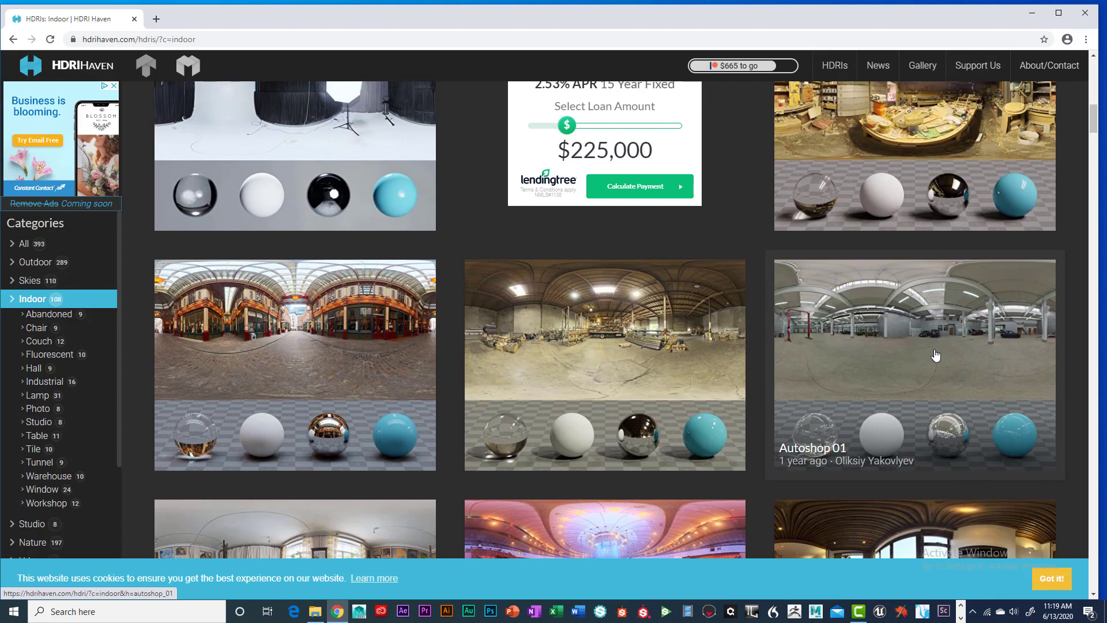
Step: Open the Autoshop 01 environment, review its panorama and download options, and download the 4k HDR version
click(935, 355)
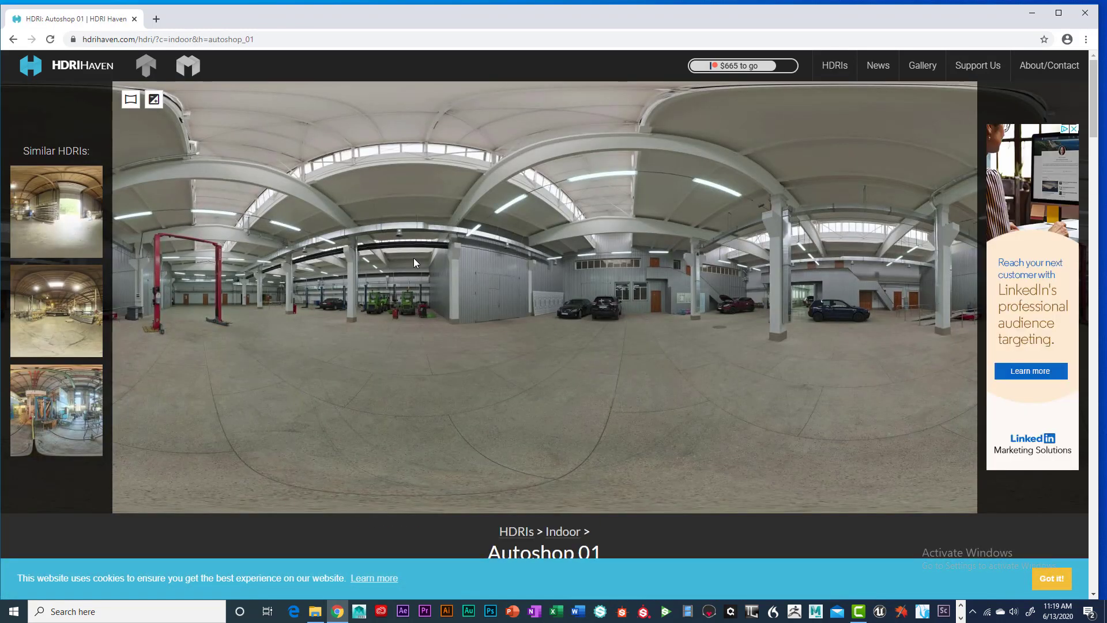
scroll(442, 273, down, 7)
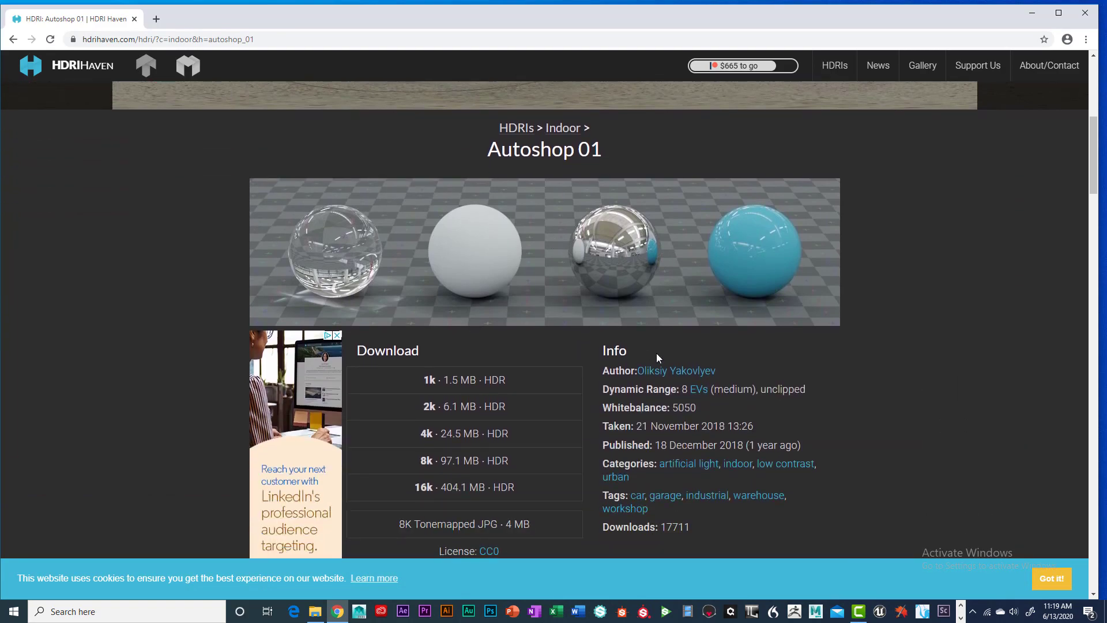
scroll(689, 366, up, 7)
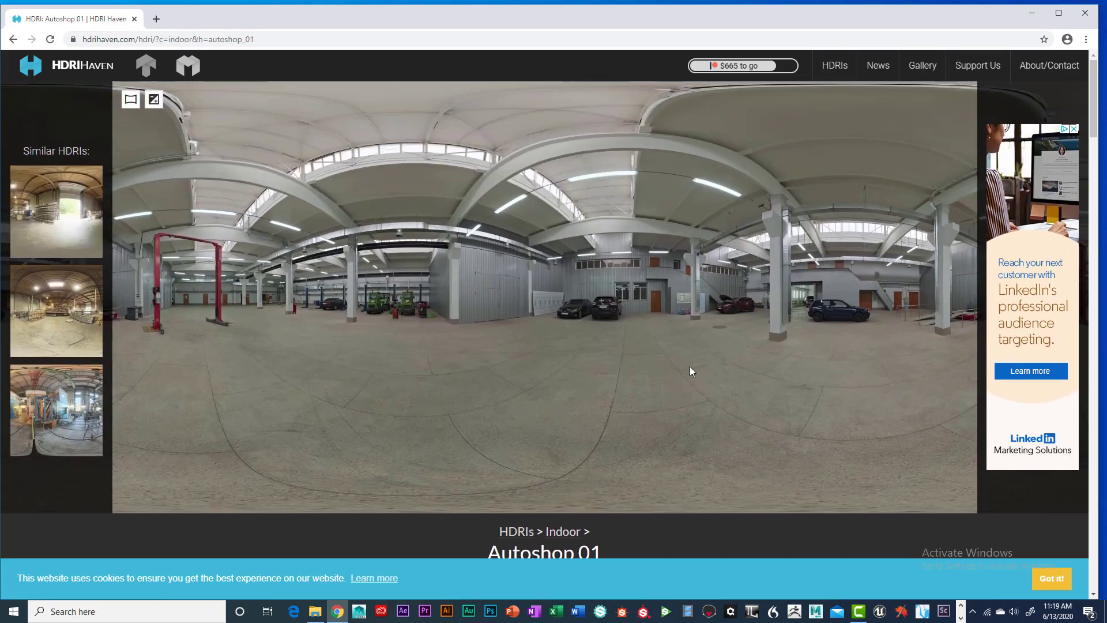
scroll(690, 366, down, 8)
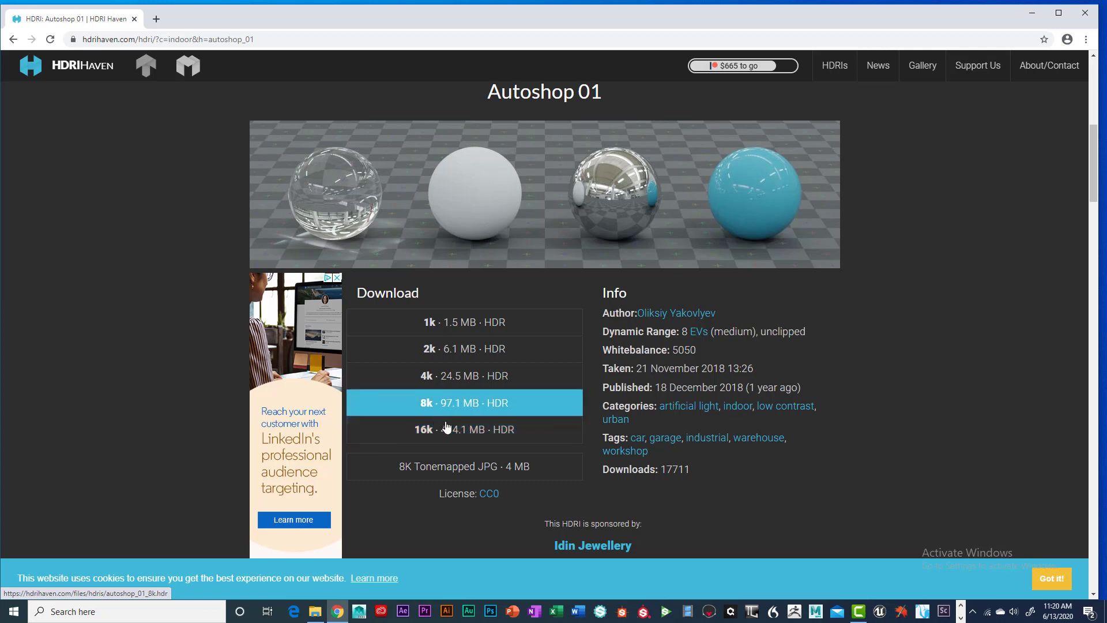
click(459, 378)
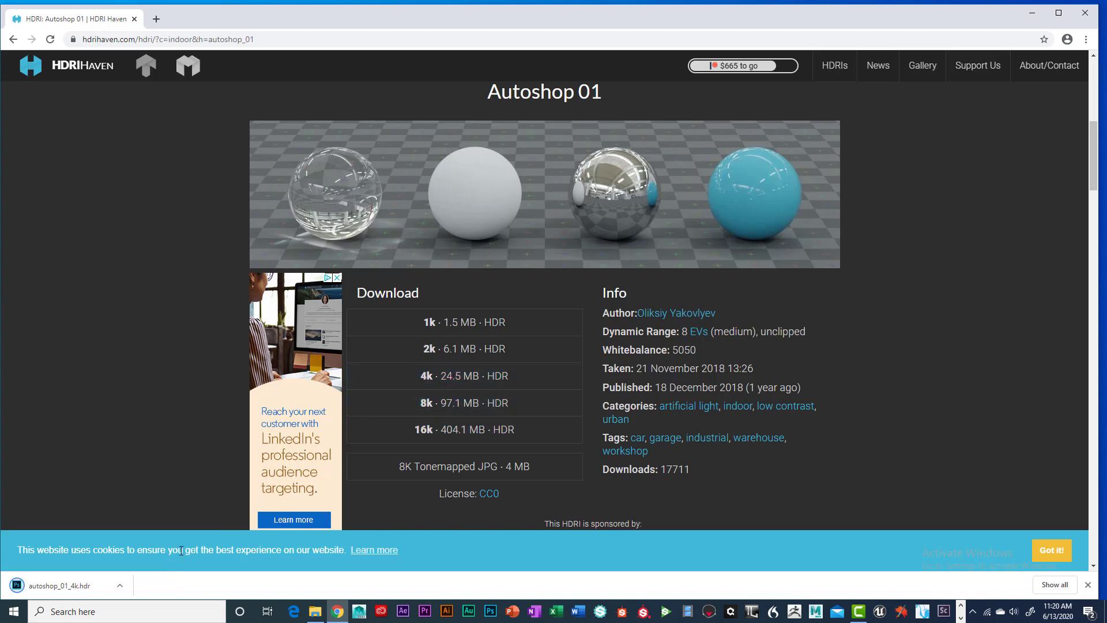
Step: Show the downloaded autoshop_01_4k.hdr in its folder and copy the file
click(120, 585)
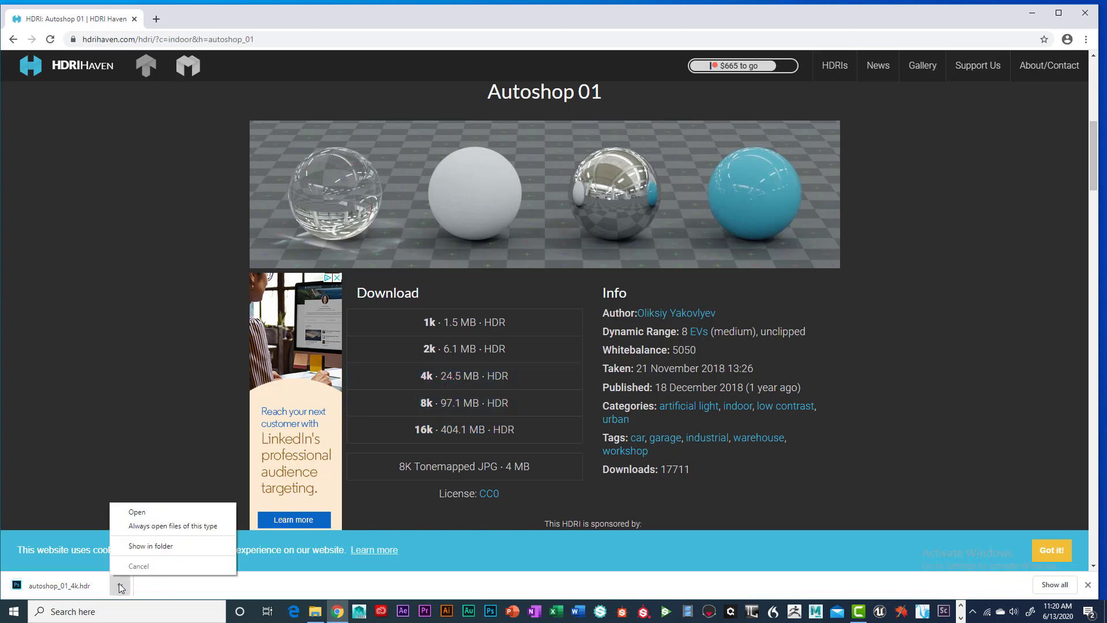
click(133, 549)
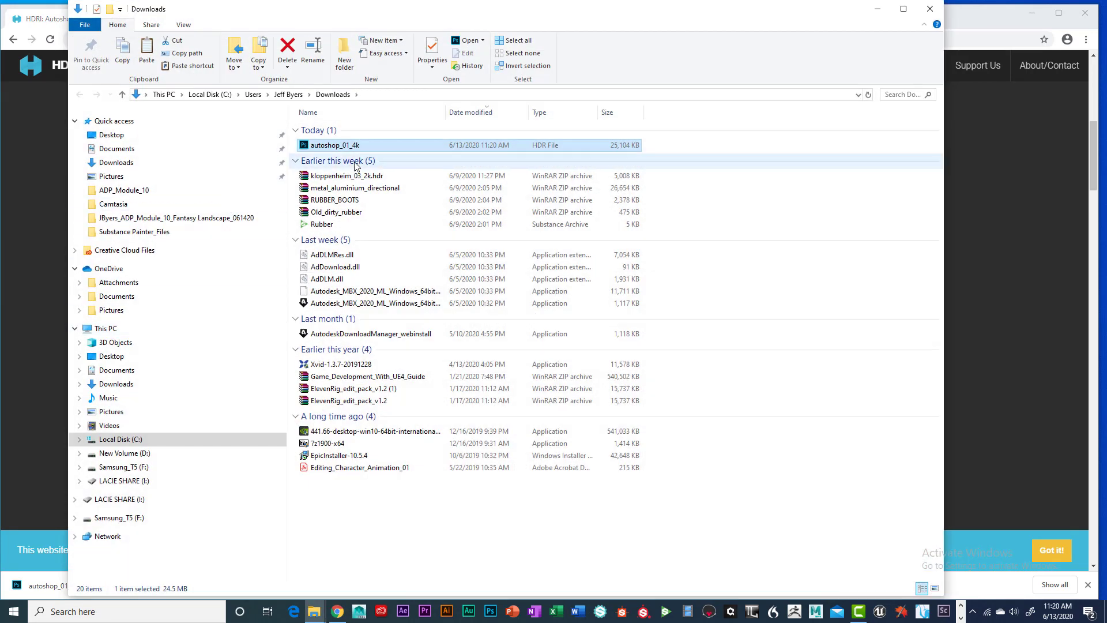
right_click(358, 148)
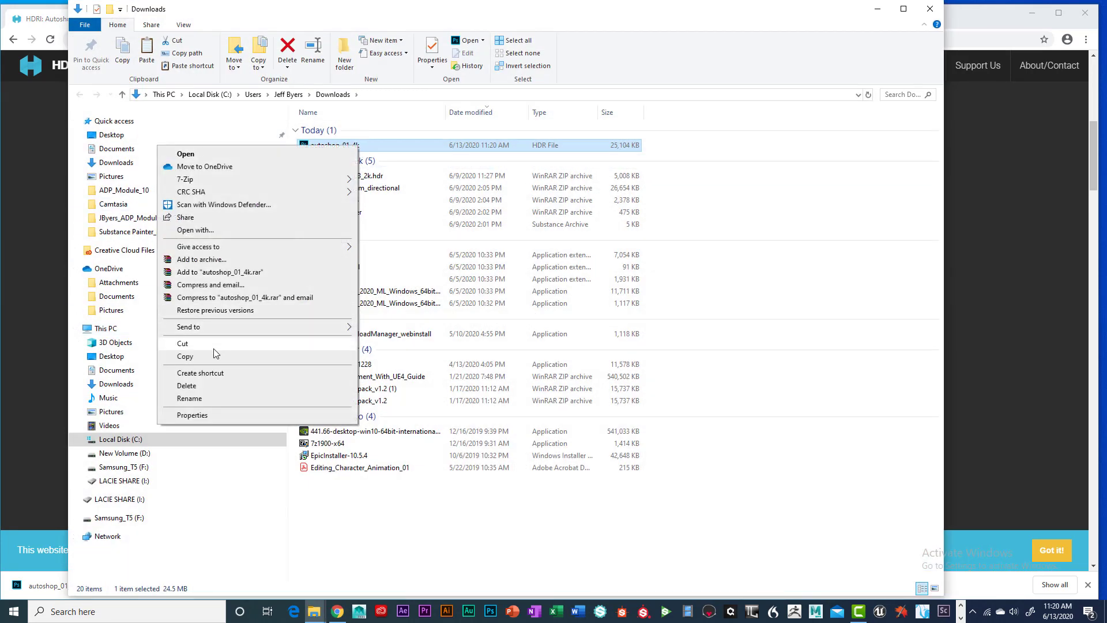
click(195, 357)
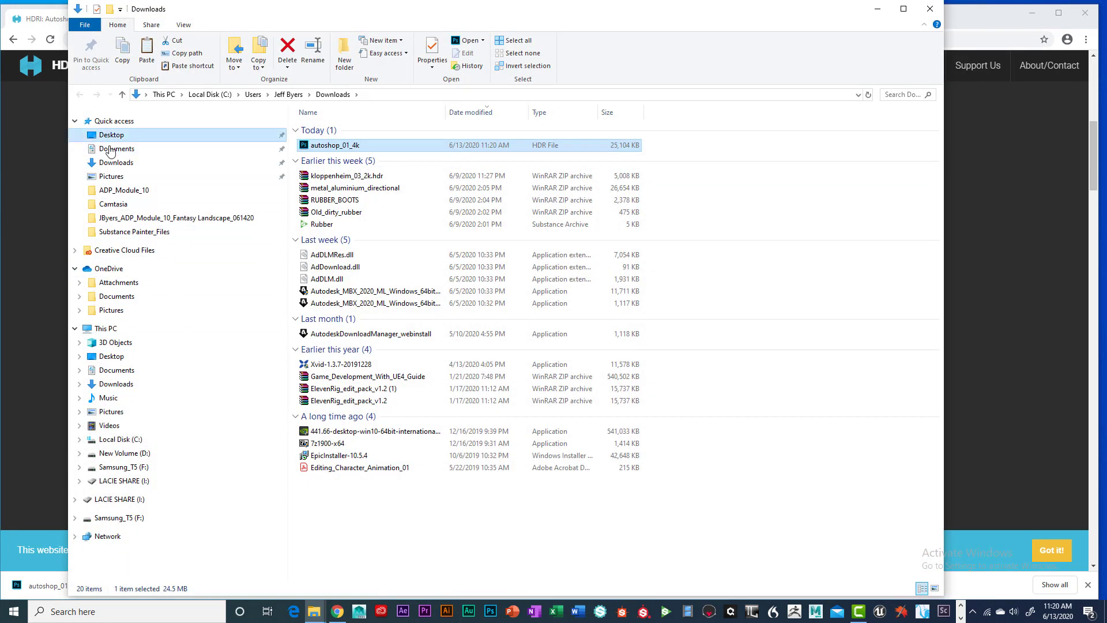
Step: Paste the copied HDR file into the sourceimages folder of the Module_01 project under Documents, maya, projects
click(115, 135)
click(112, 148)
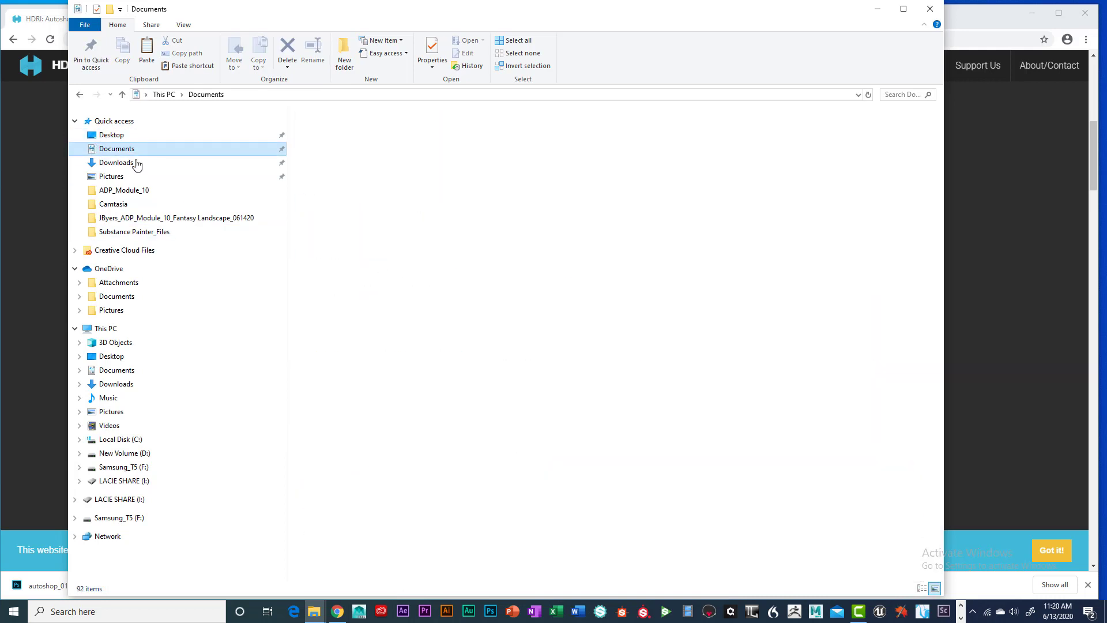
double_click(319, 286)
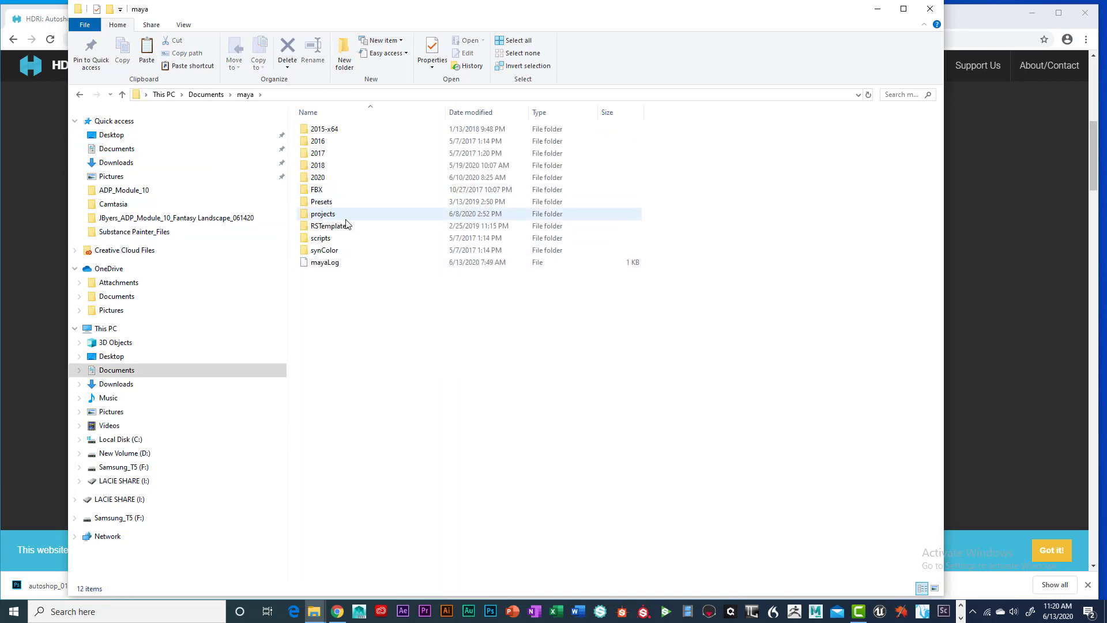
double_click(327, 216)
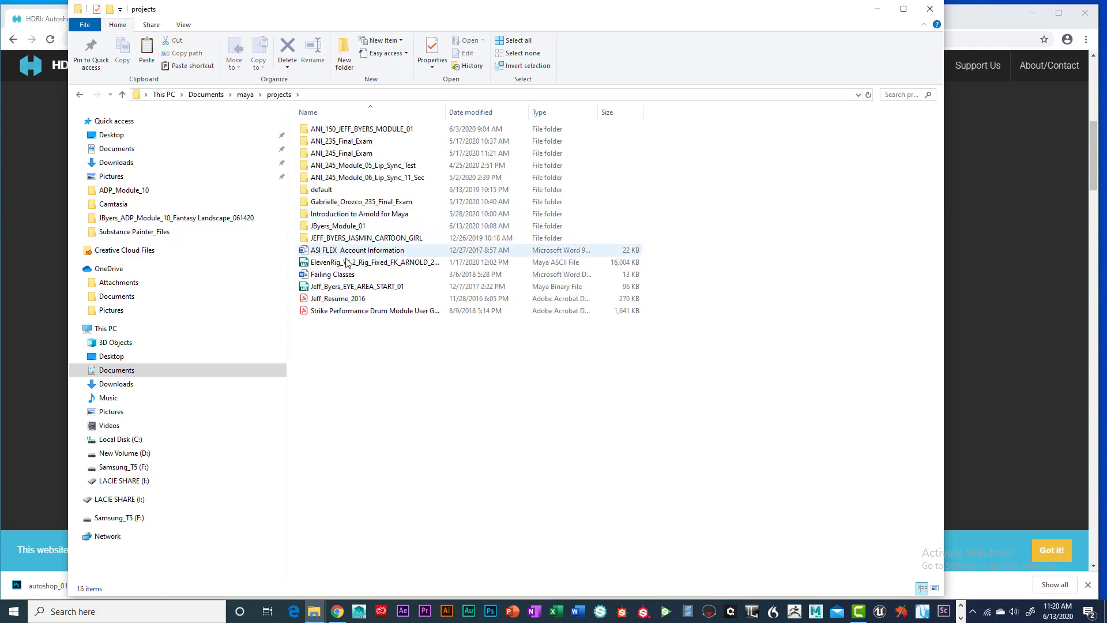
double_click(351, 226)
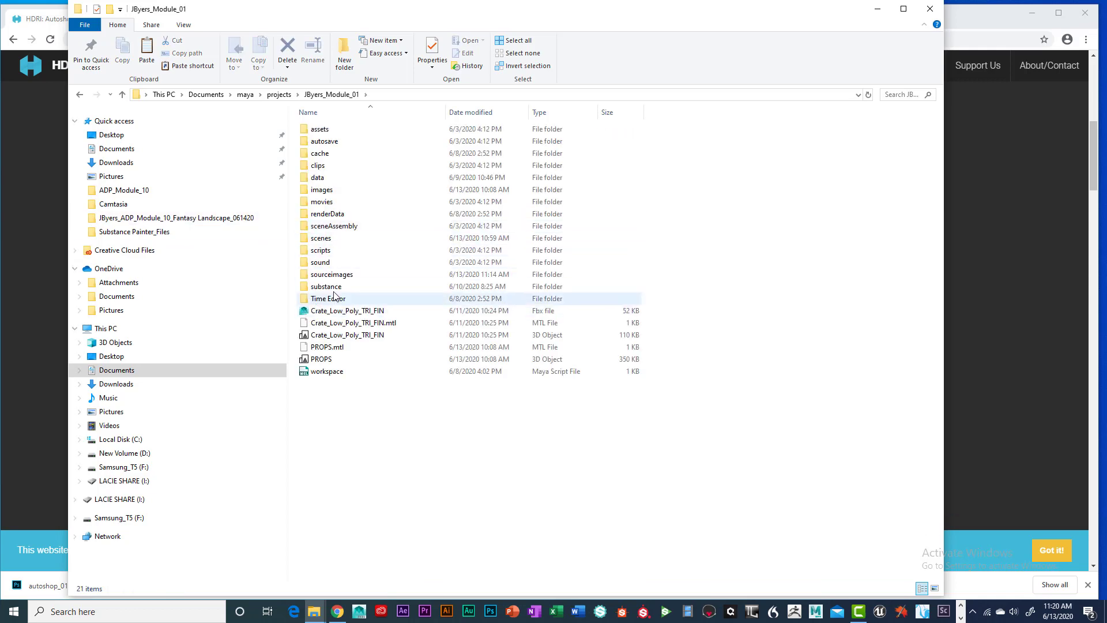
double_click(345, 276)
scroll(567, 499, down, 10)
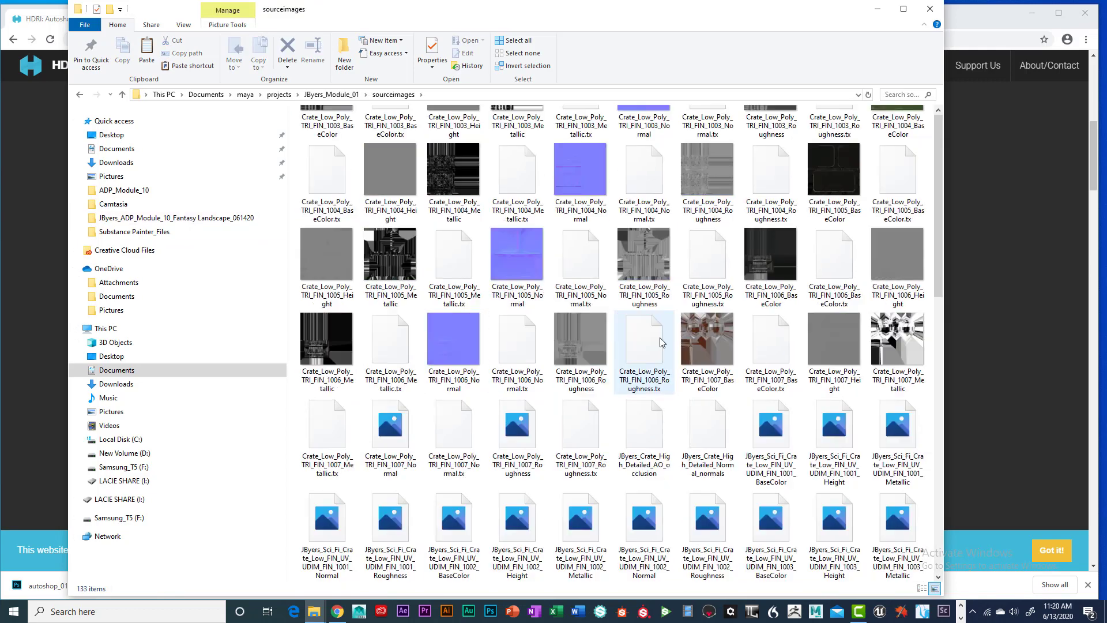
right_click(584, 546)
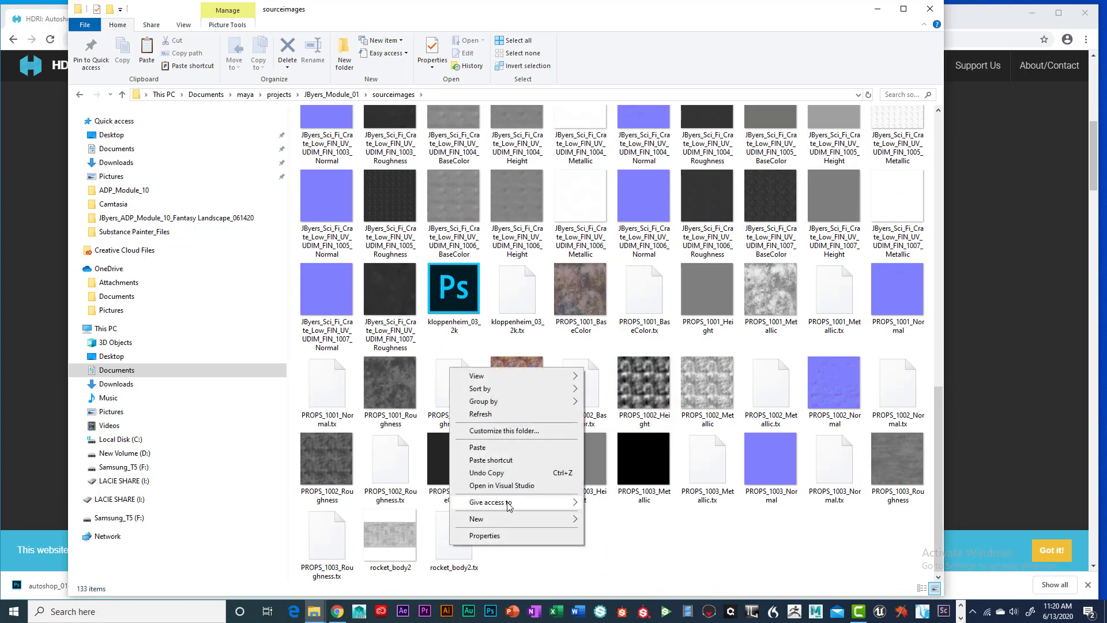
click(497, 448)
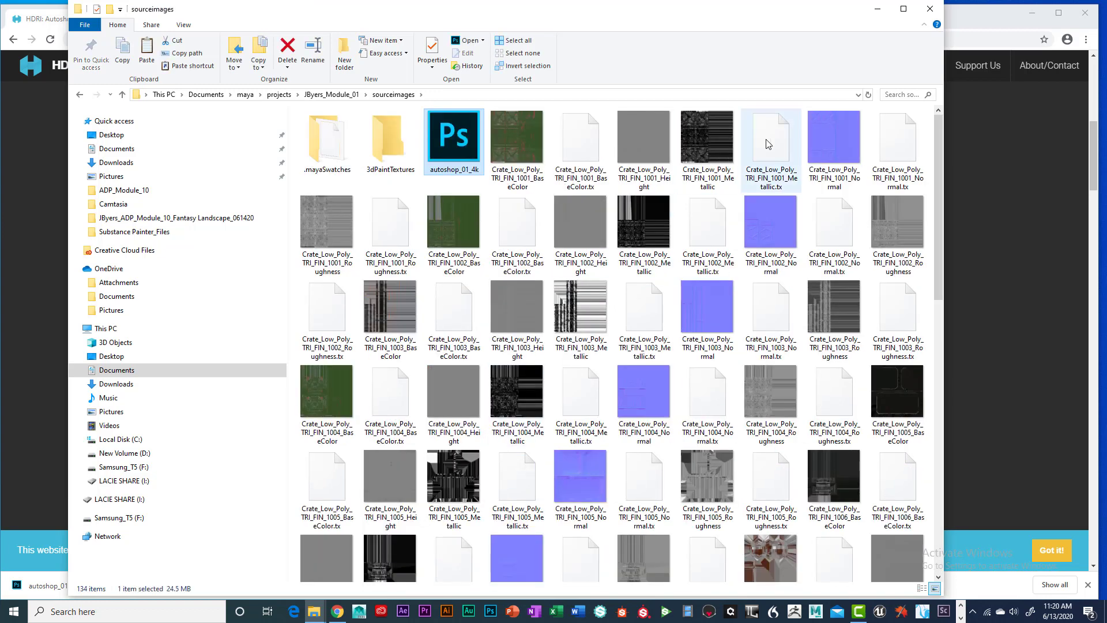
Step: Close the file window and the web browser, and turn on Airplane mode
click(929, 10)
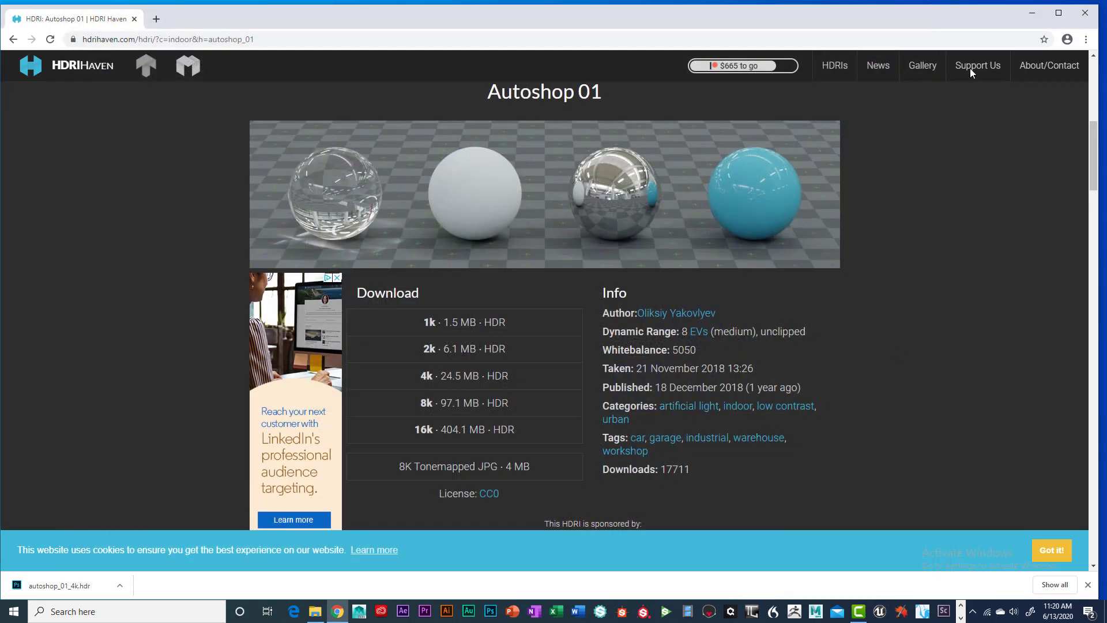
click(1083, 13)
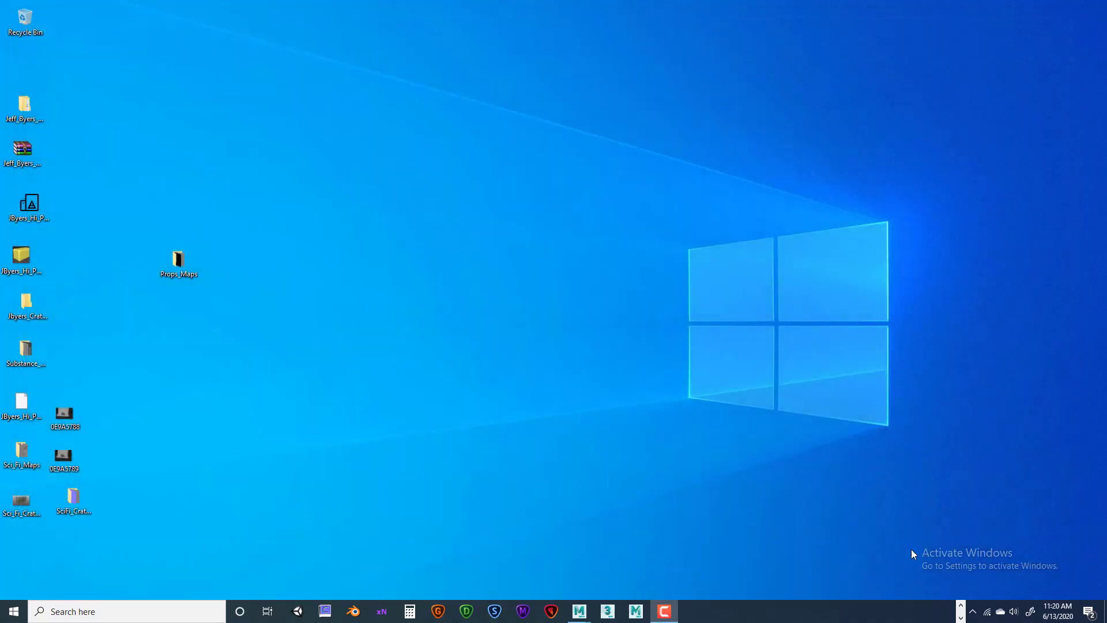
right_click(987, 611)
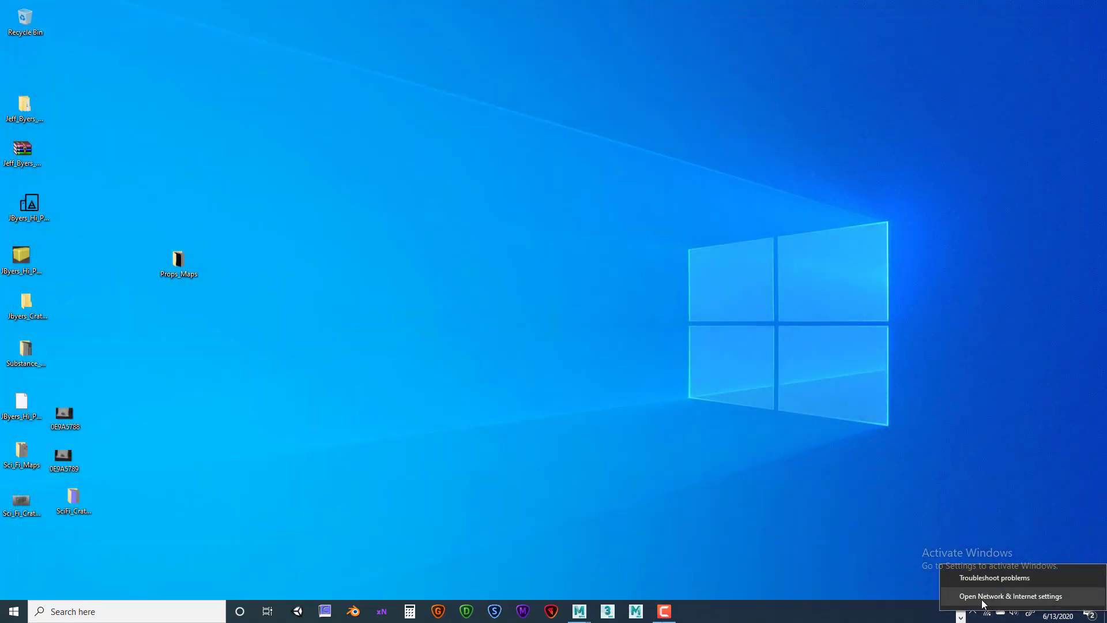
click(907, 573)
click(987, 611)
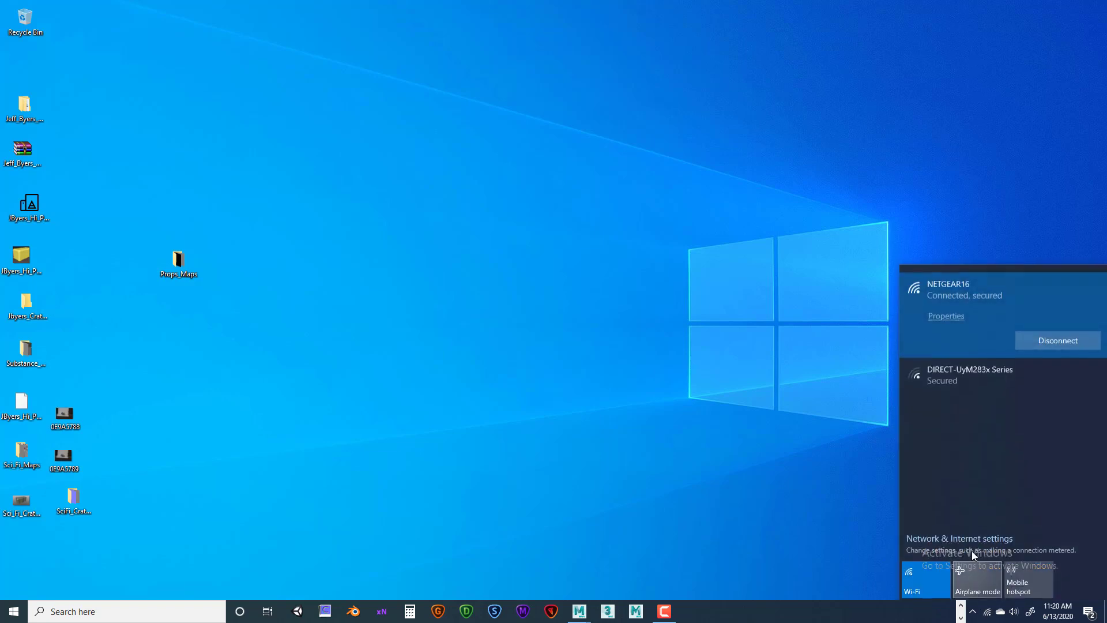
click(967, 576)
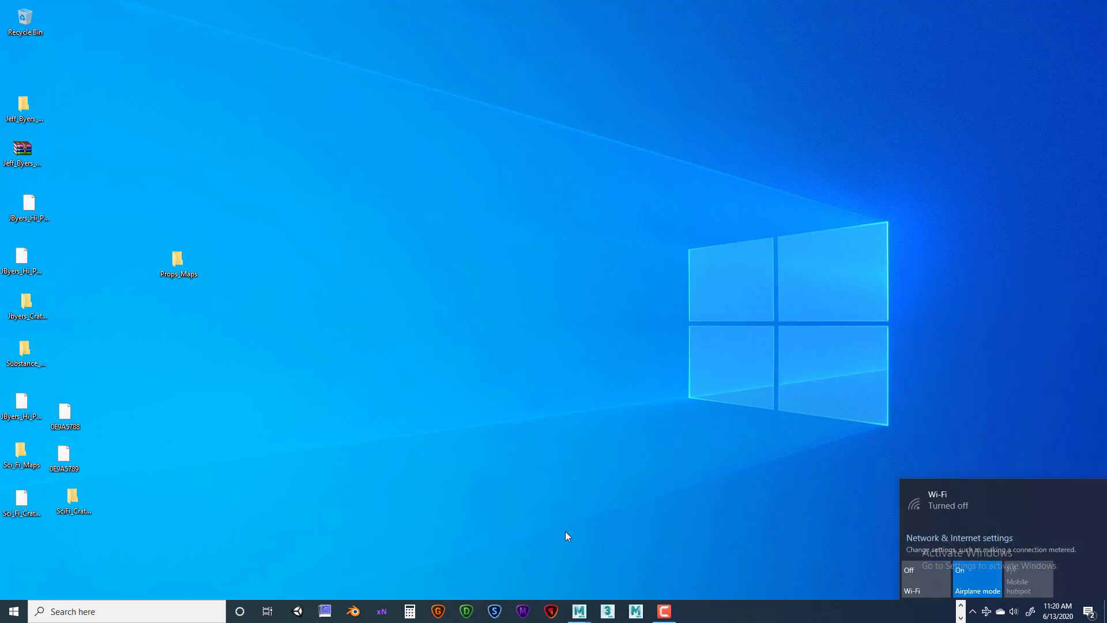
Step: Switch to the crate scene in Maya and close the Arnold RenderView window
click(579, 611)
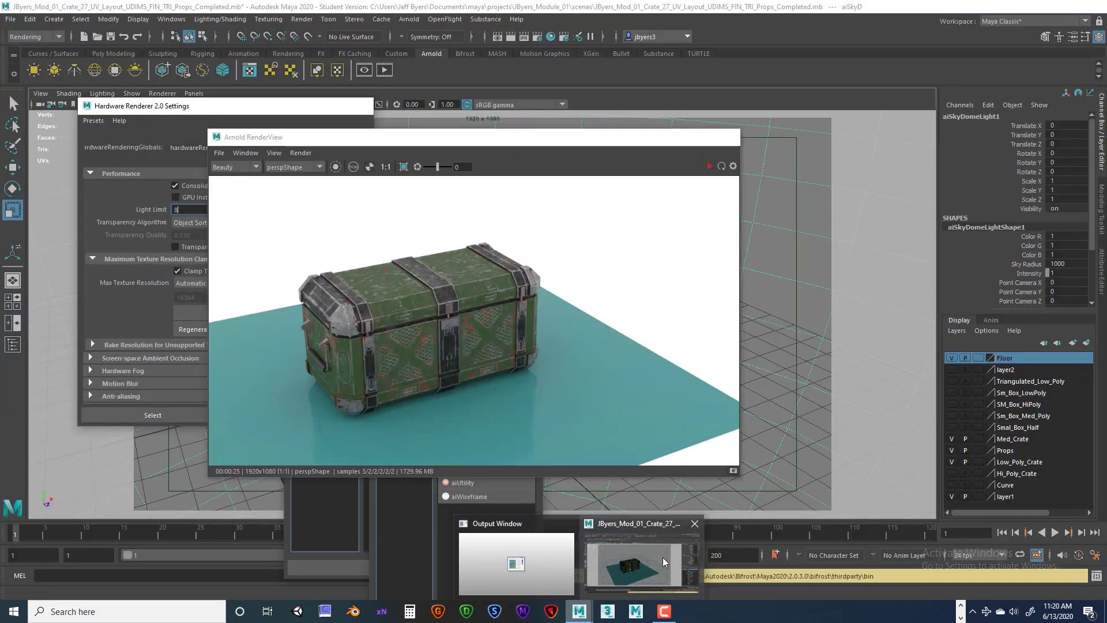
click(663, 557)
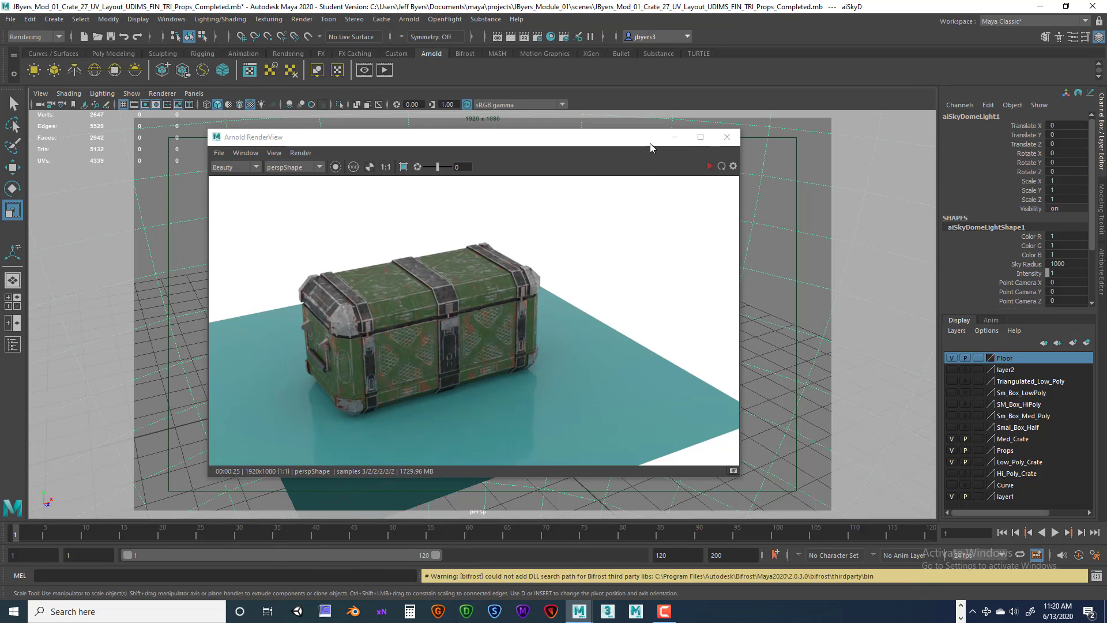
click(726, 136)
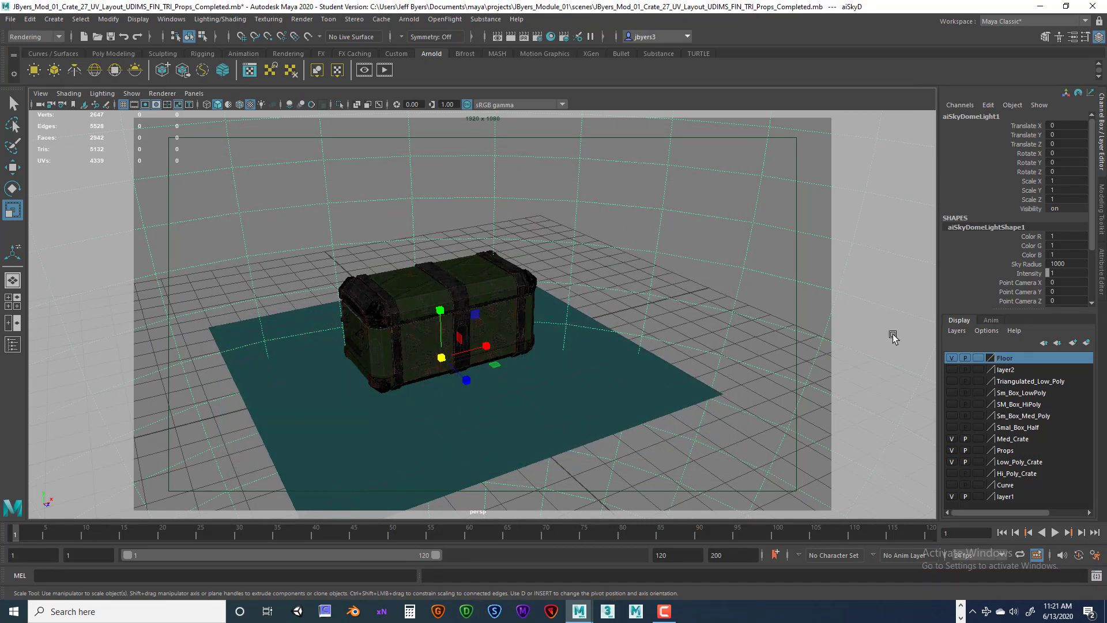
Step: Show the SkyDome light's attributes and connect a File texture to its Color
key(ctrl+a)
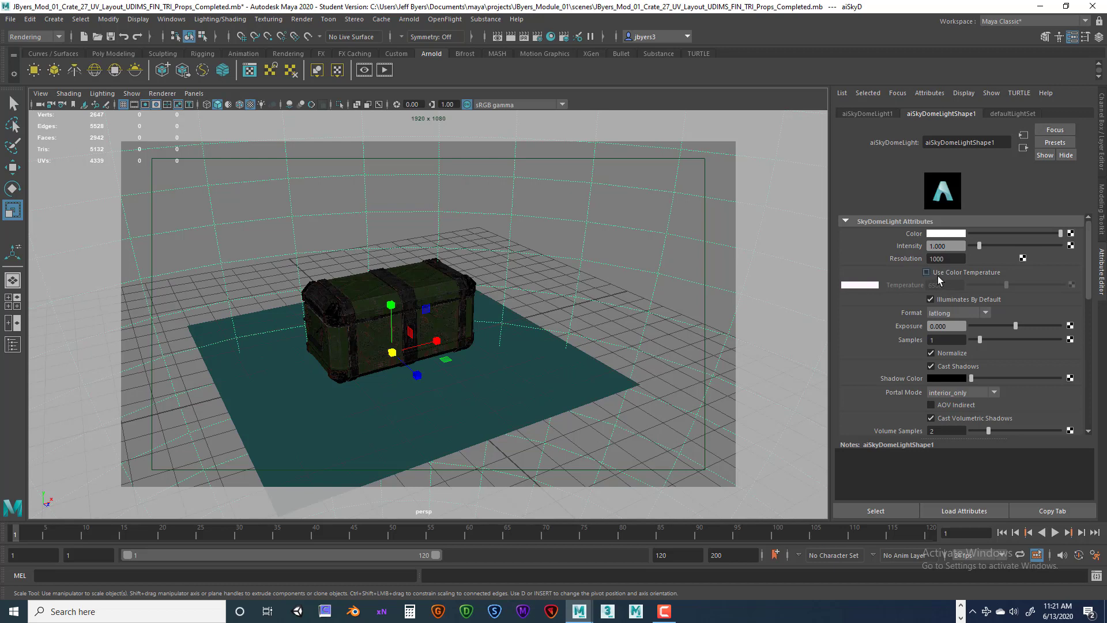
click(1071, 234)
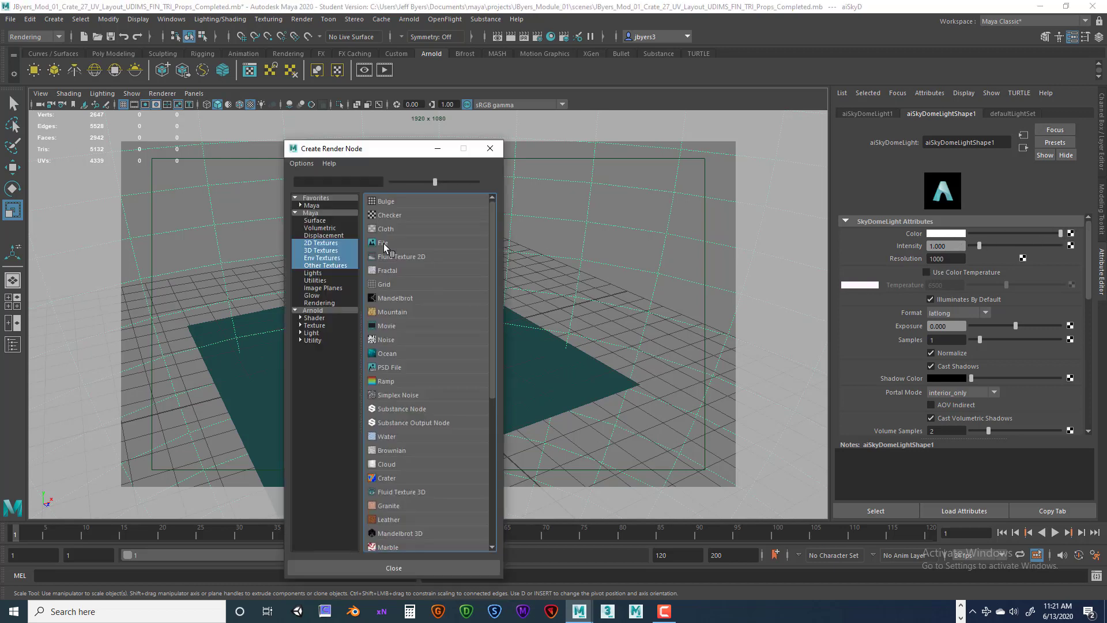
click(320, 243)
click(382, 243)
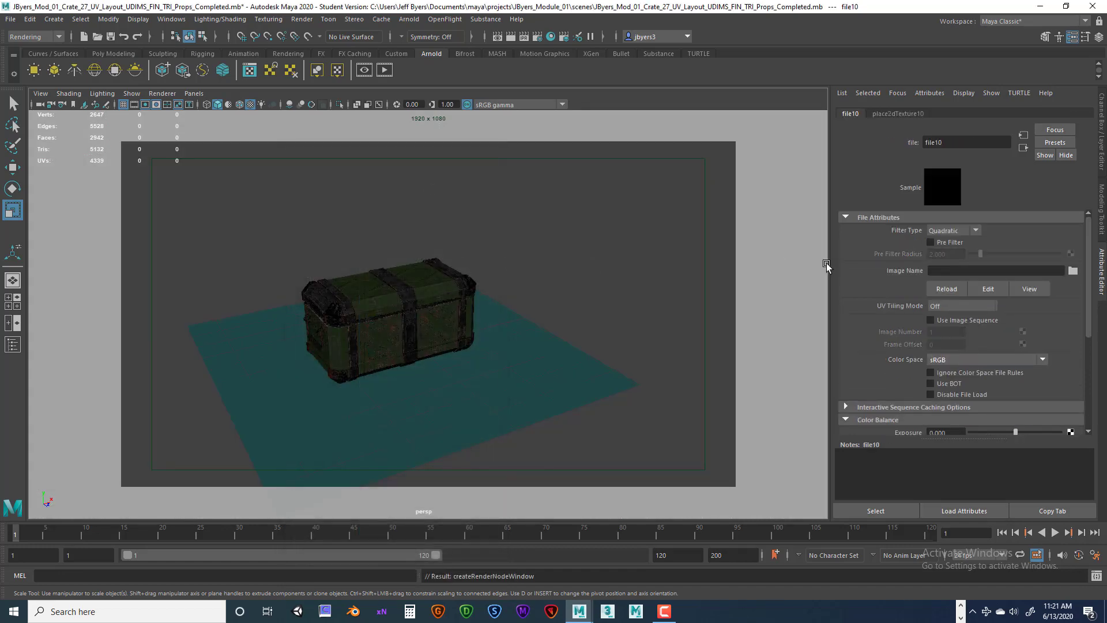
Step: Set the File texture's filter type to Off and load autoshop_01_4k.hdr from the sourceimages folder as its image
click(976, 231)
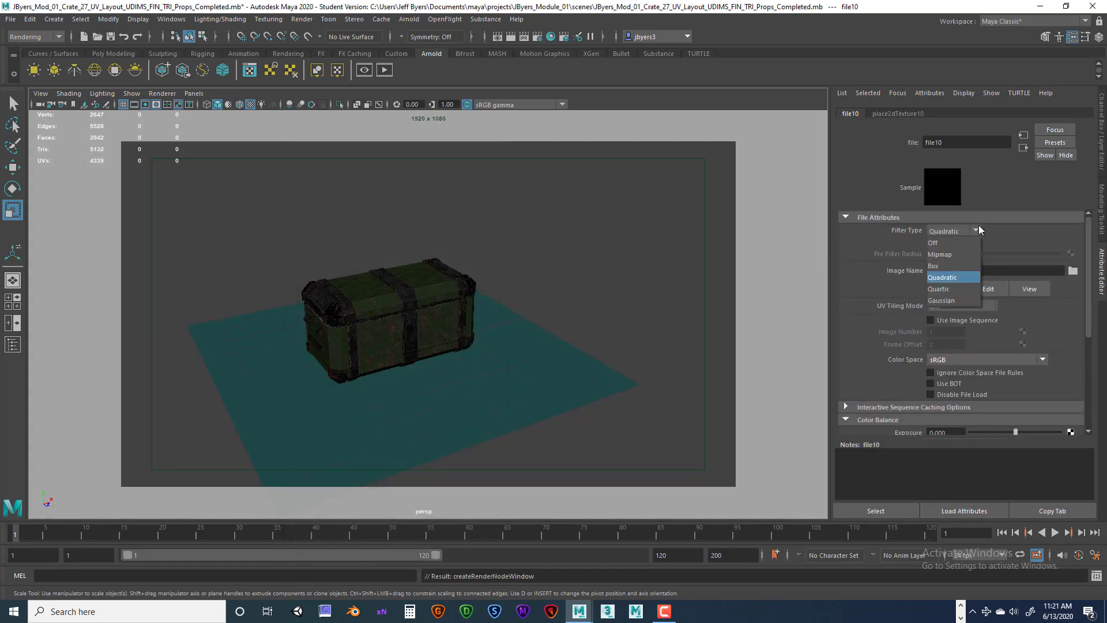
click(943, 242)
click(1074, 270)
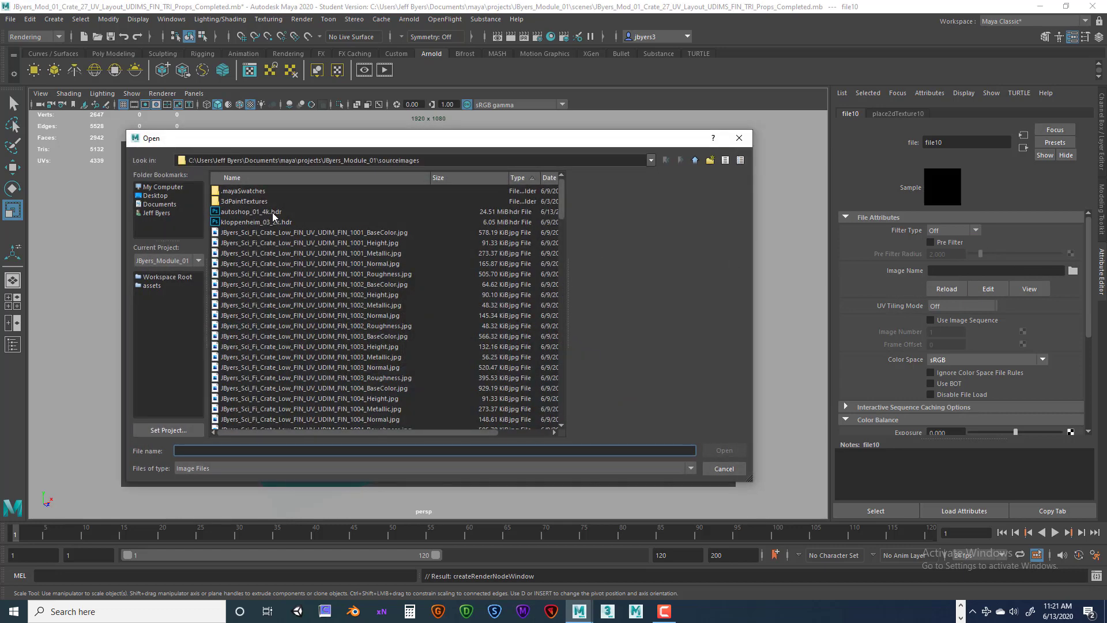
click(277, 213)
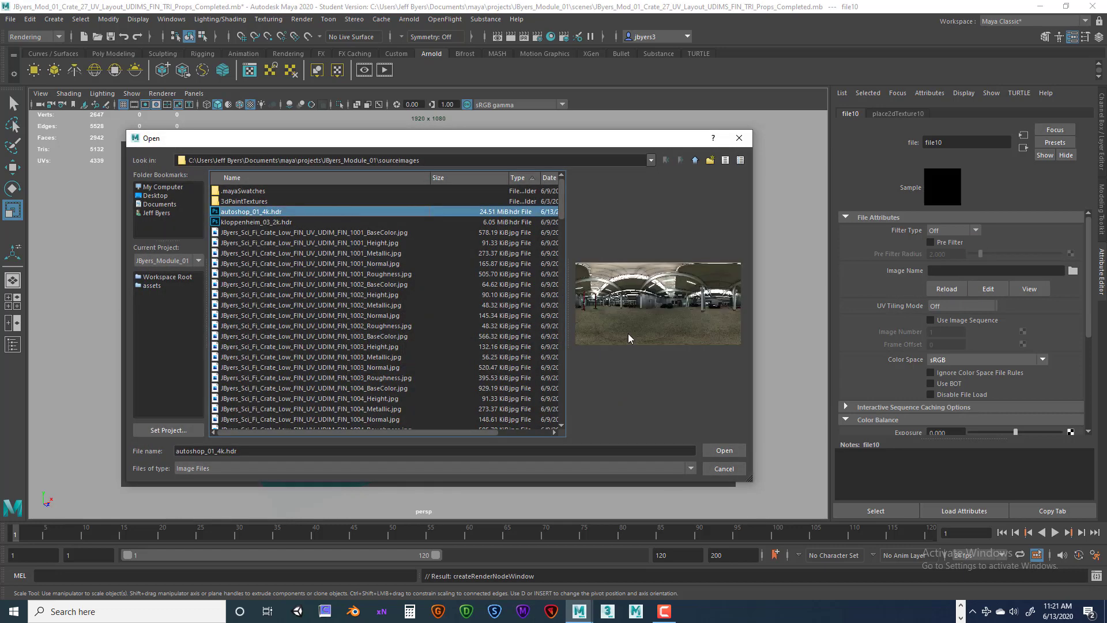
click(724, 450)
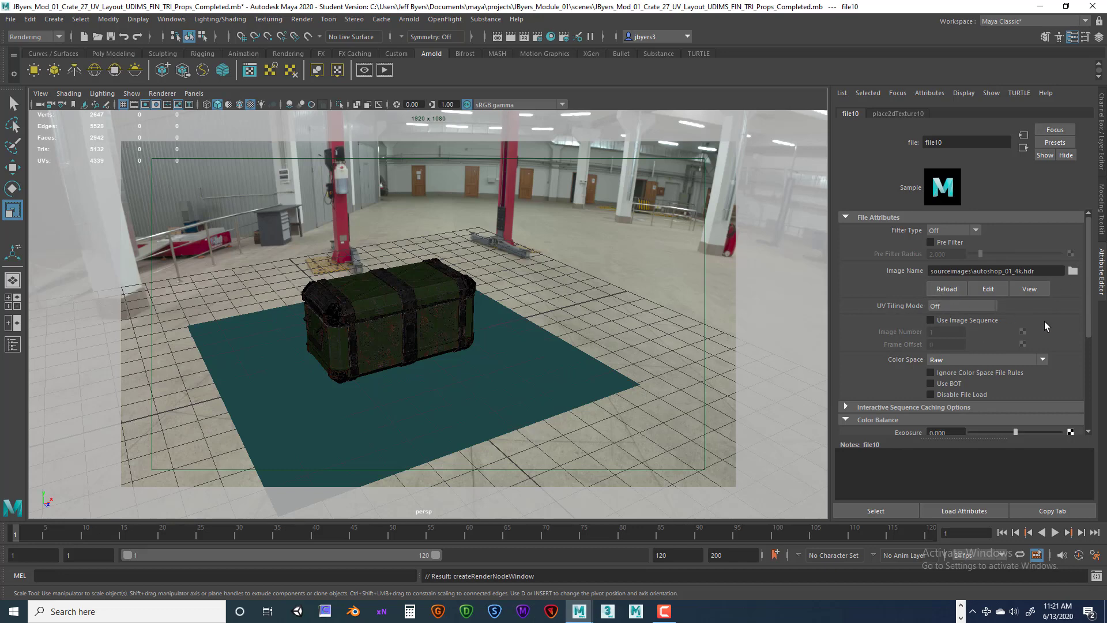
scroll(1044, 320, down, 3)
scroll(1034, 325, up, 3)
Step: Select the SkyDome light and set its resolution to 4000 and its samples to 2
click(640, 310)
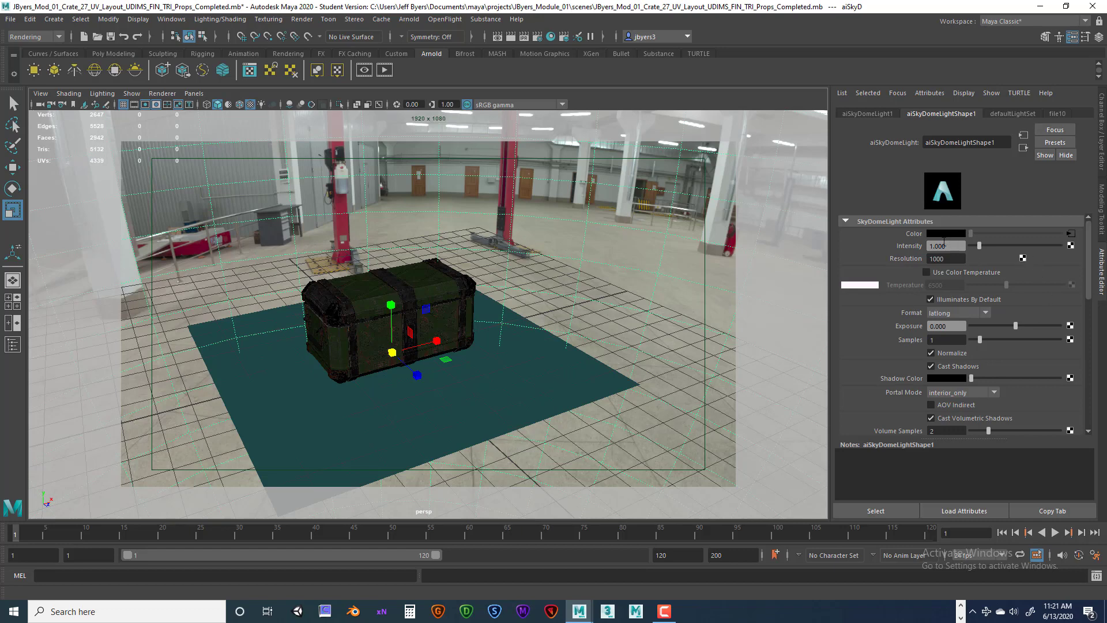
drag(941, 260, 919, 257)
key(Return)
click(949, 339)
key(Return)
Step: Try a Camera visibility of 0 on the SkyDome light and restore it to 1
scroll(1008, 362, down, 2)
scroll(1011, 364, down, 4)
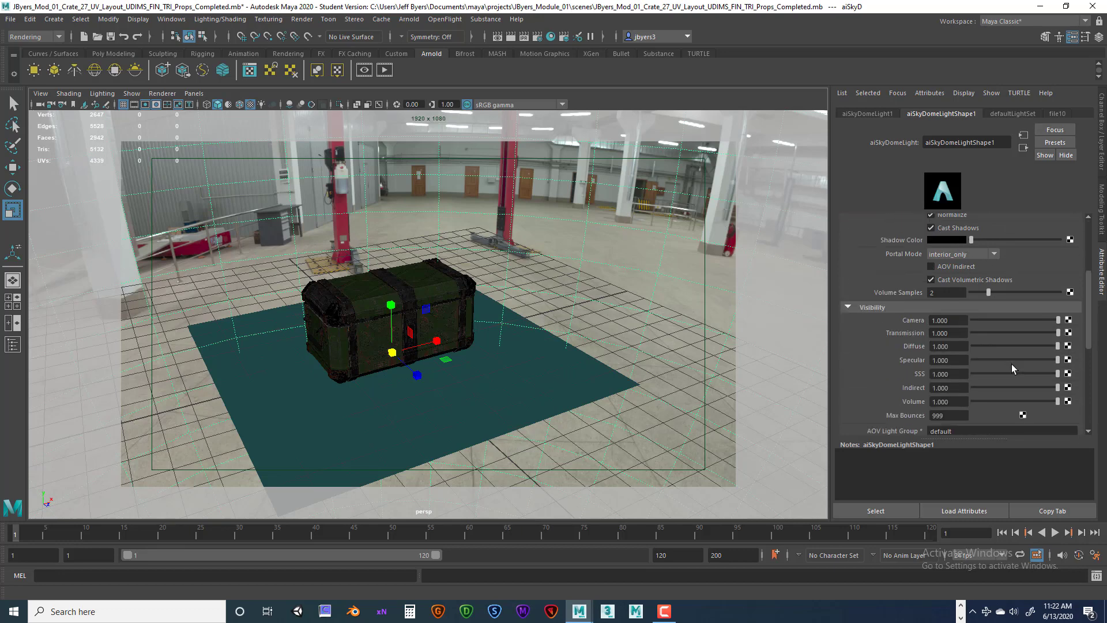
scroll(1012, 364, up, 5)
scroll(1011, 364, down, 4)
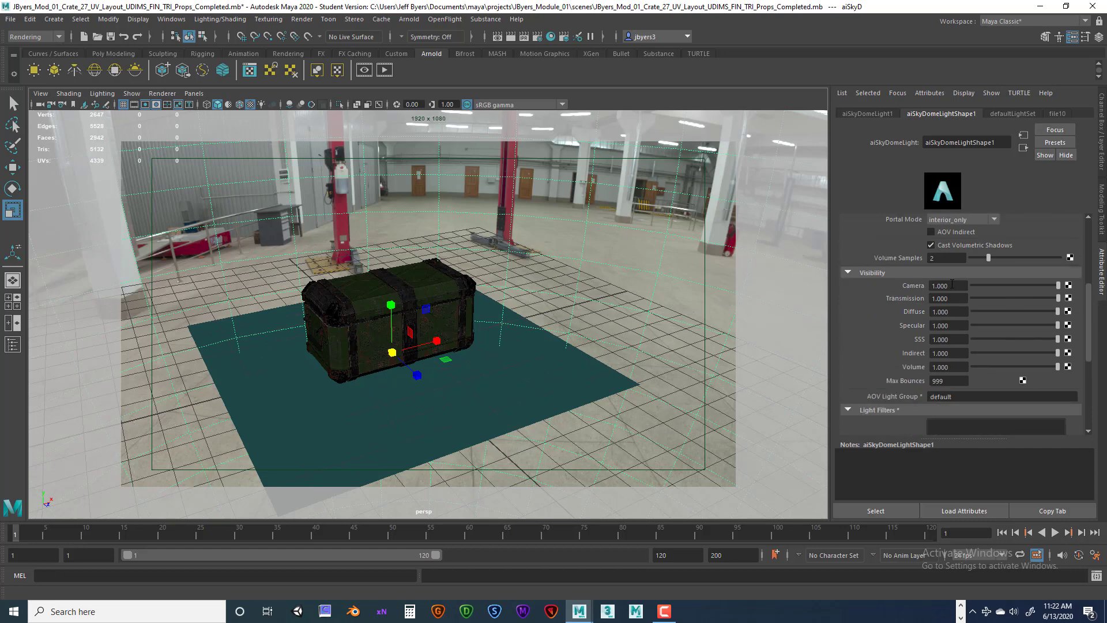
click(954, 286)
text(0)
key(Return)
click(953, 286)
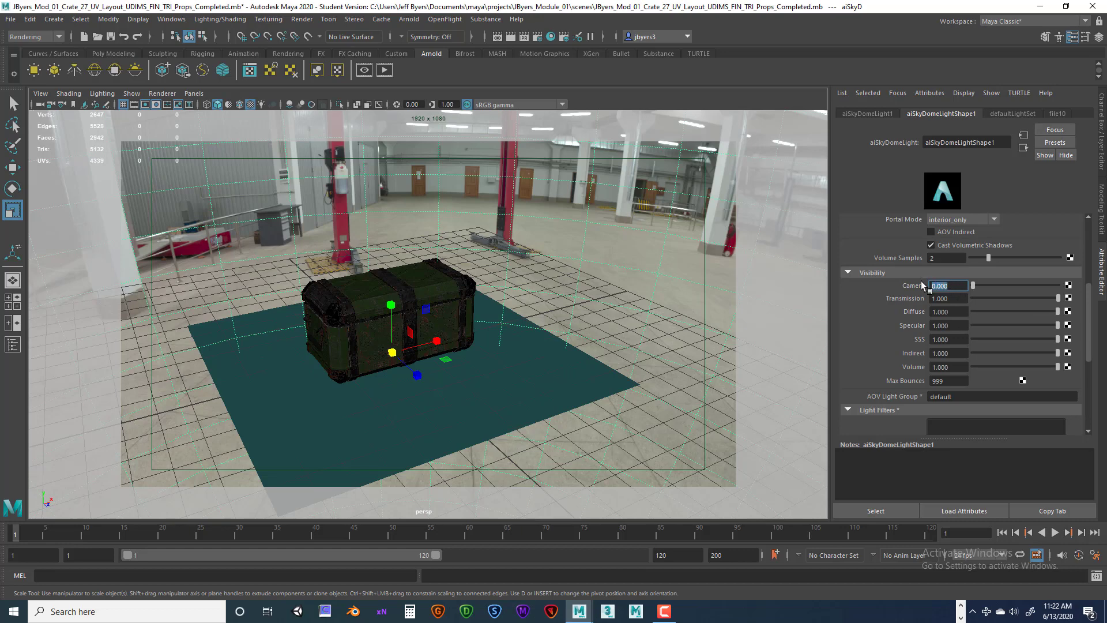
text(1)
key(Return)
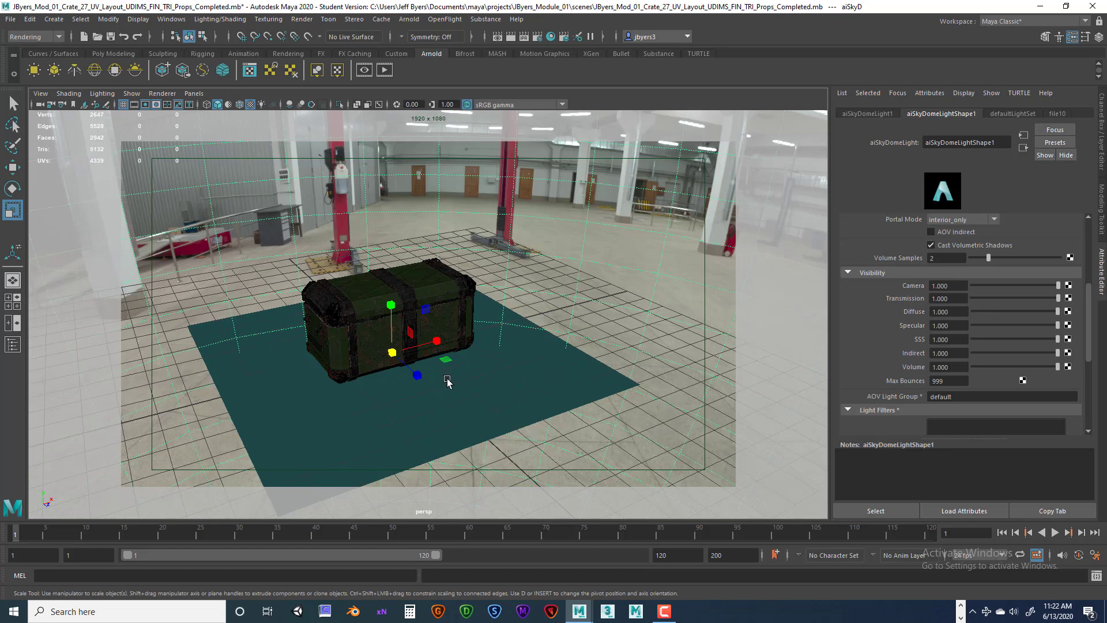
Step: Save the scene in the scenes folder as version 28, with _Lighting added to the end of the file name
click(11, 19)
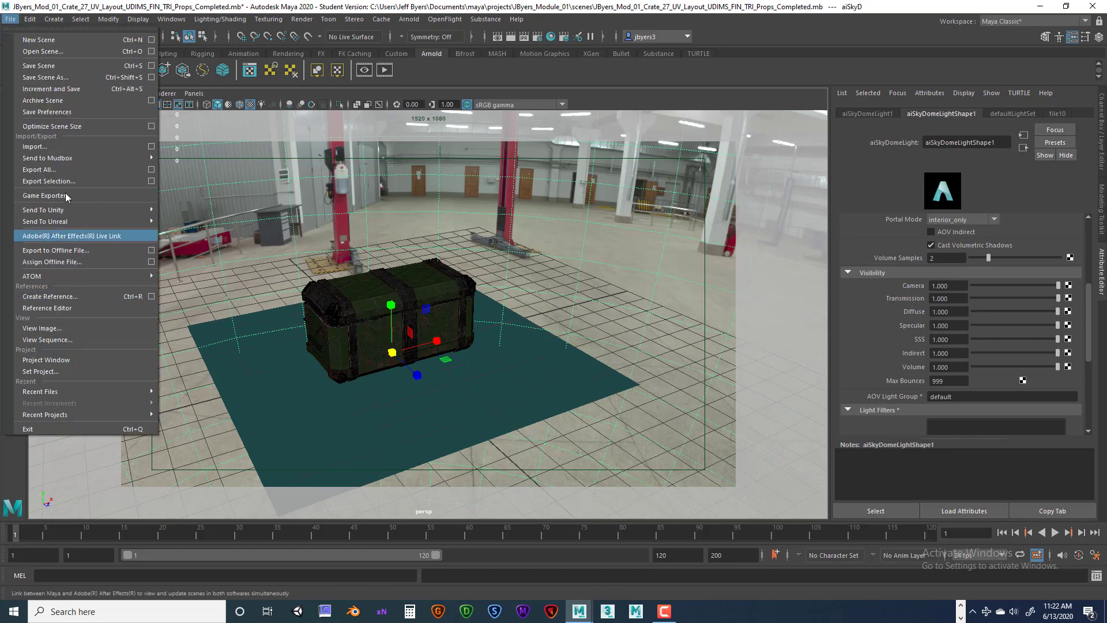
click(45, 77)
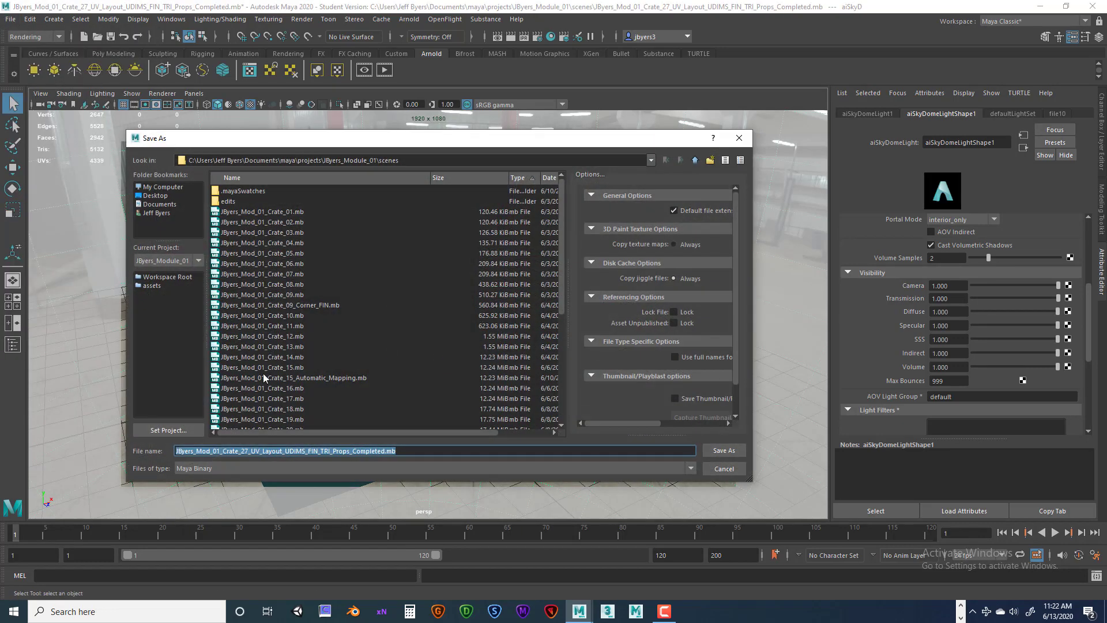
click(413, 450)
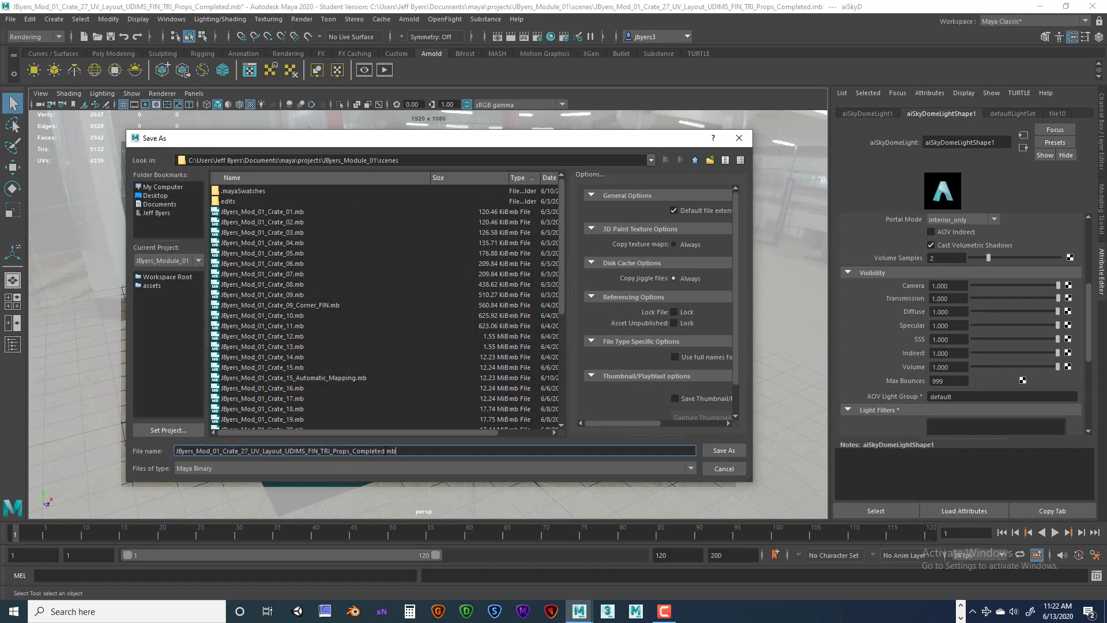
shift+click(427, 446)
text(_Lighting)
click(725, 450)
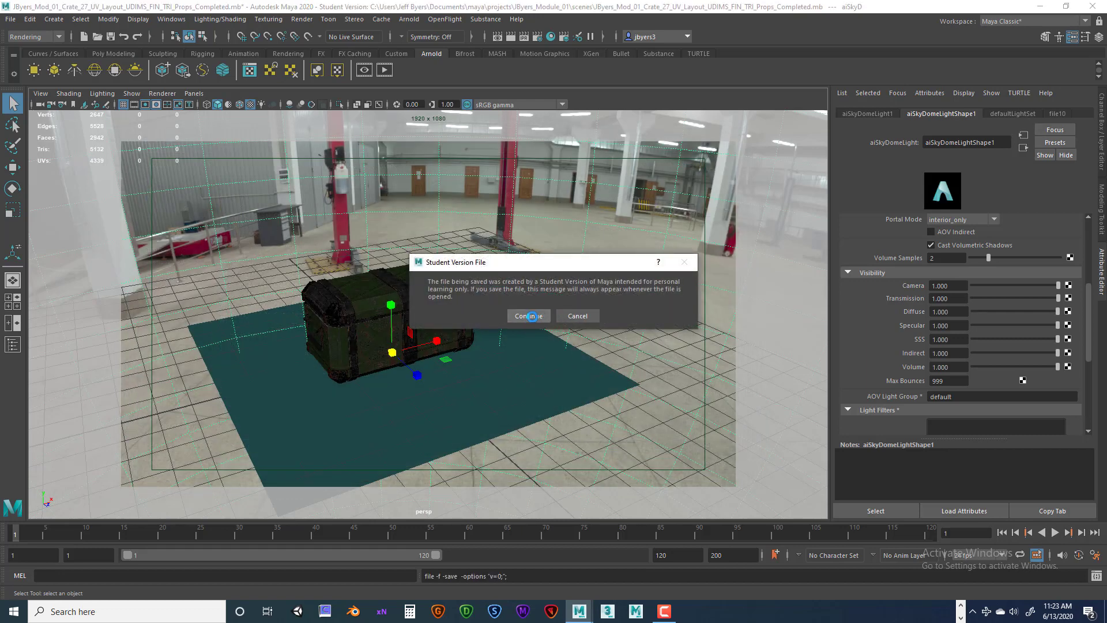
click(528, 316)
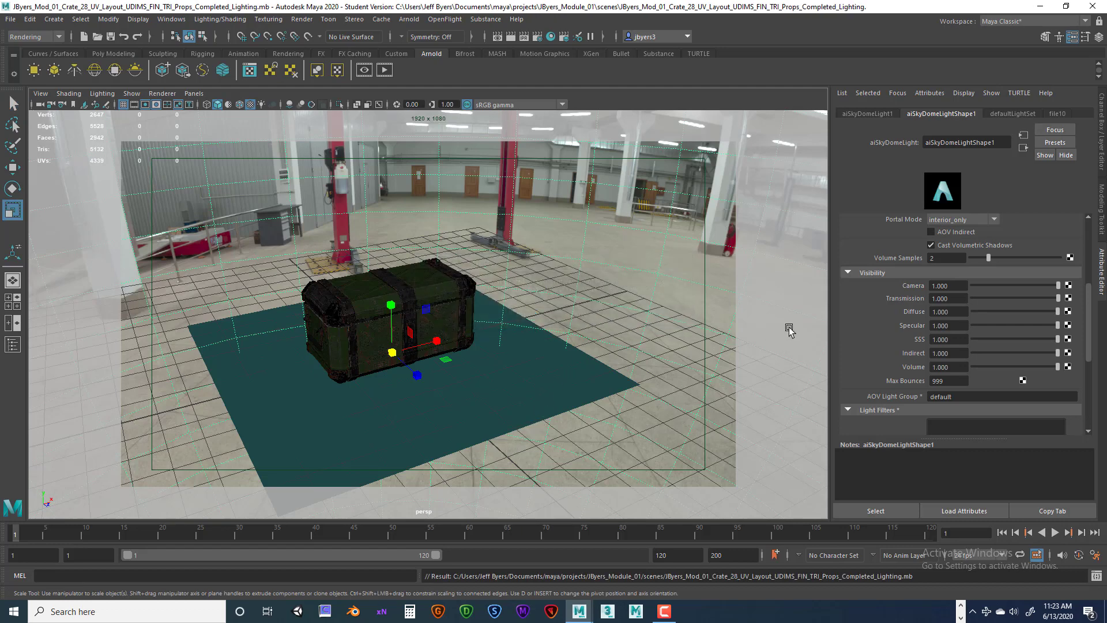
Step: Set the SkyDome light's exposure to 1, leaving its intensity as it is
scroll(1007, 317, up, 5)
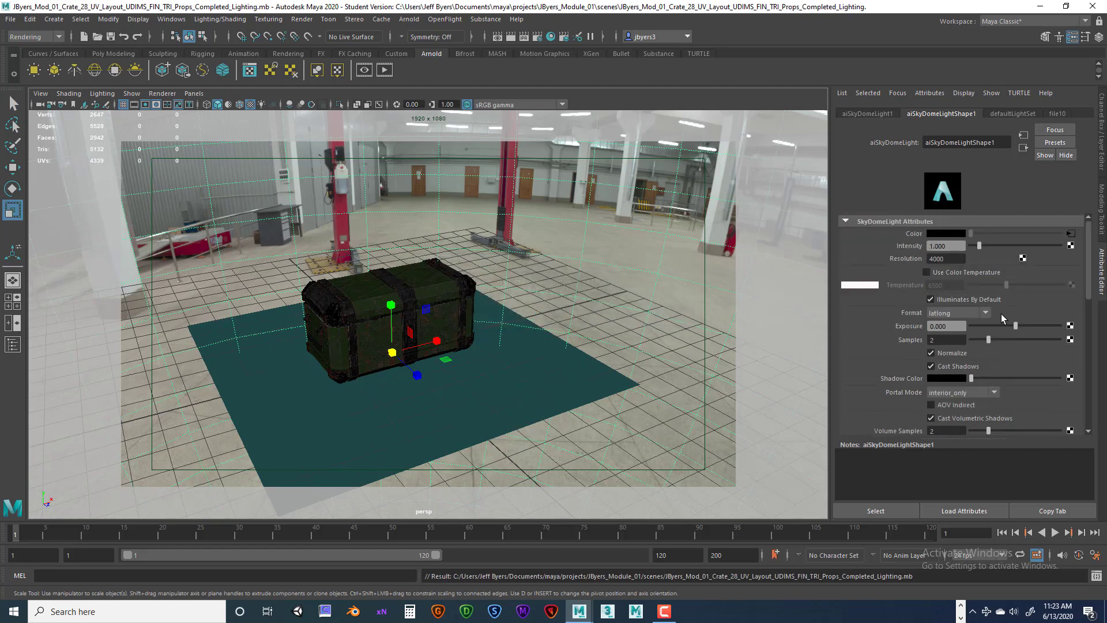
click(957, 325)
text(1)
key(Return)
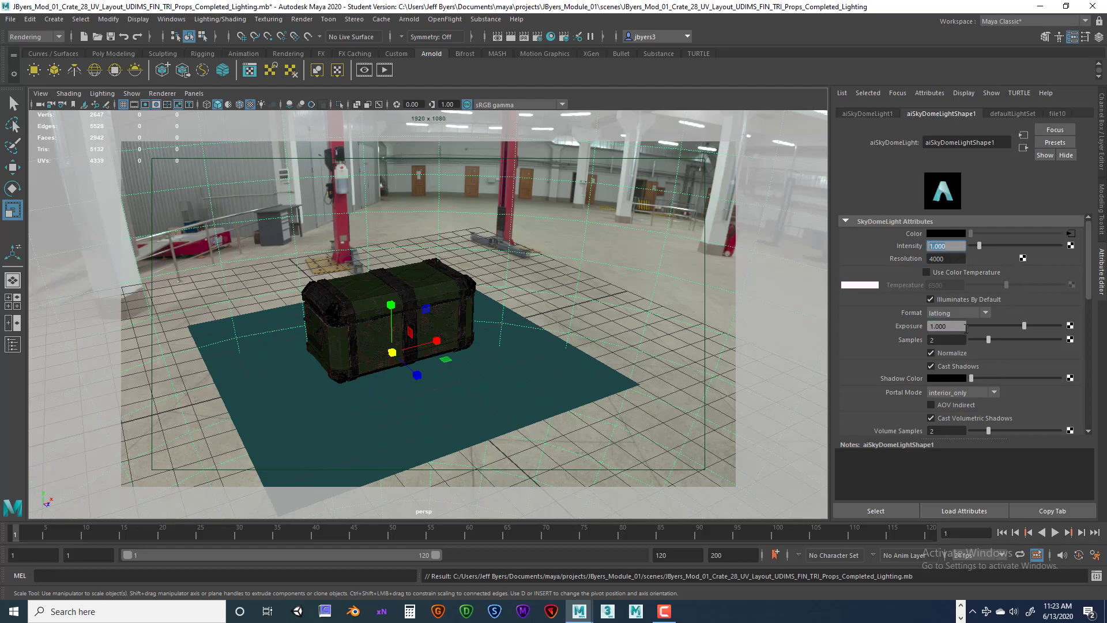
click(936, 326)
click(952, 245)
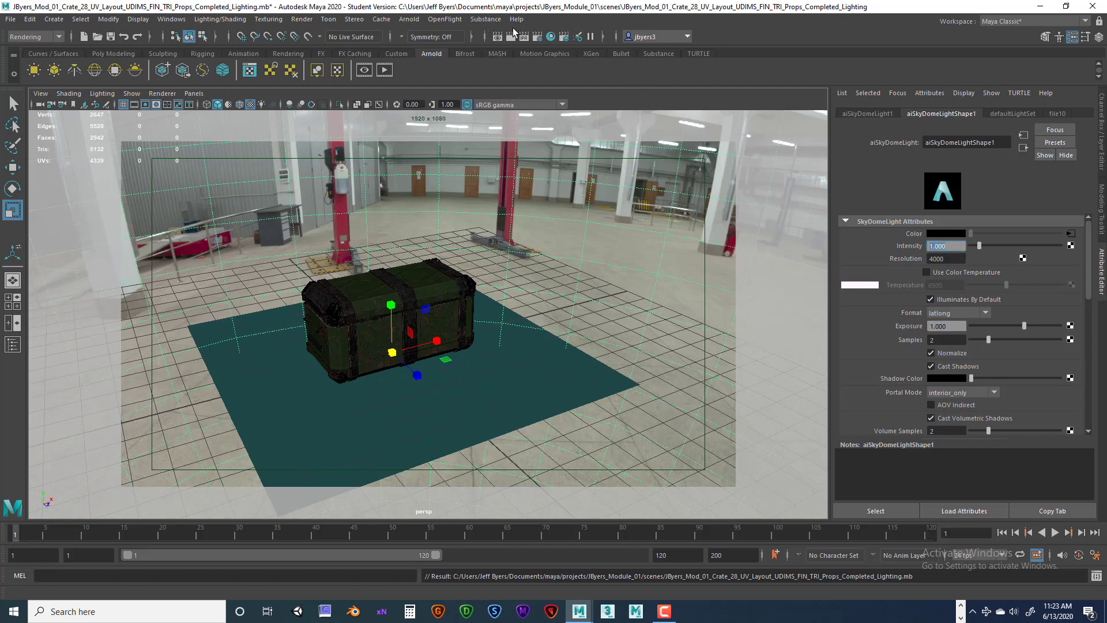
Step: Render the crate scene in the Arnold RenderView and restart the live IPR render
click(409, 19)
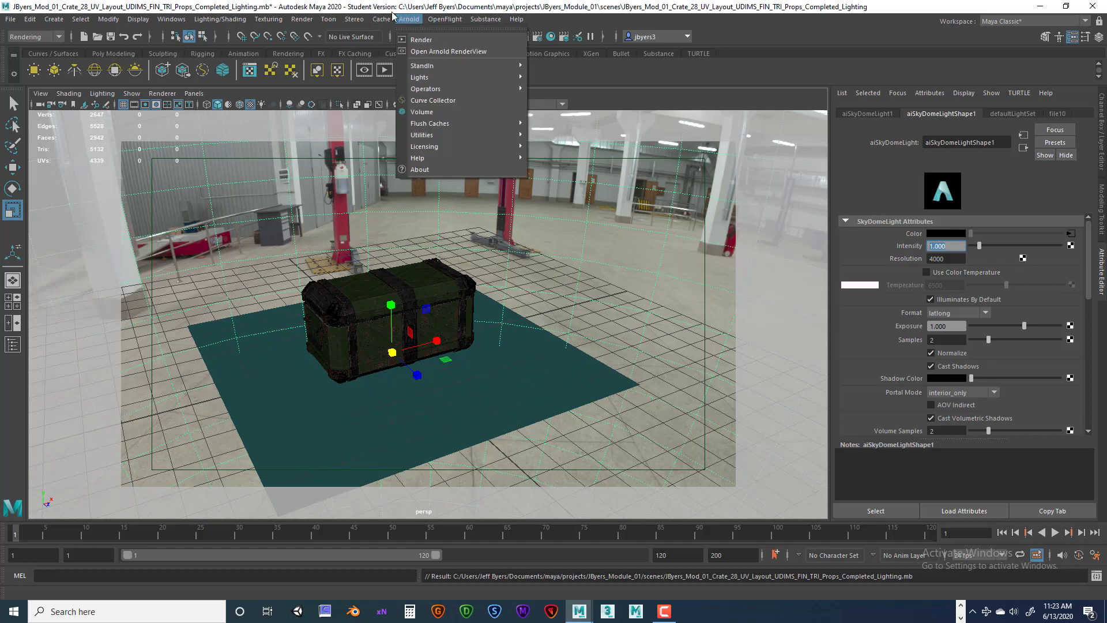
click(416, 42)
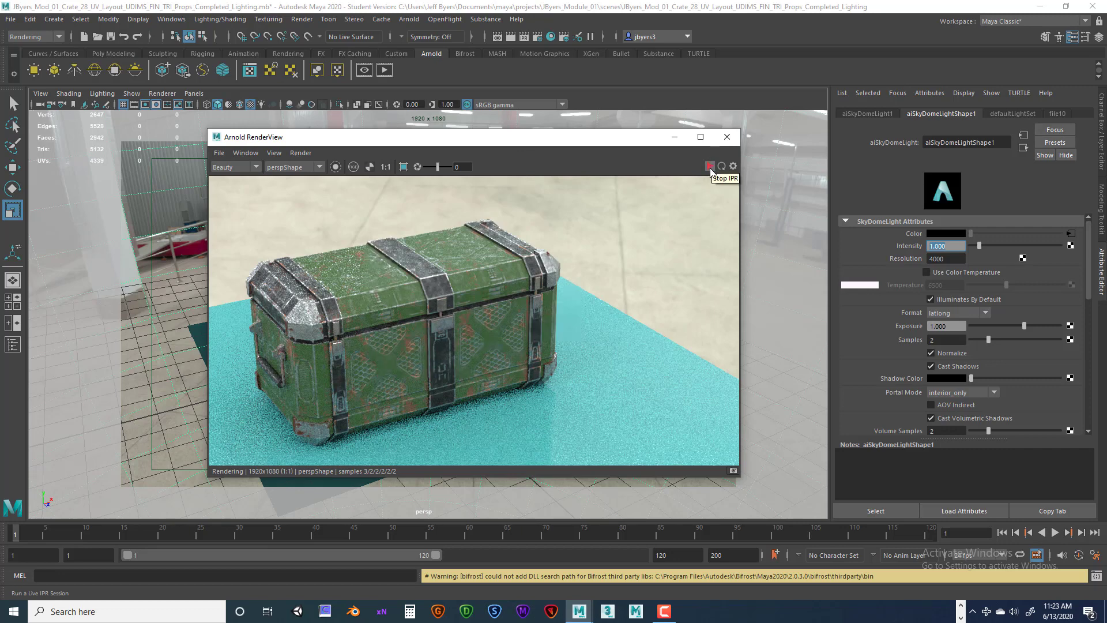
click(709, 167)
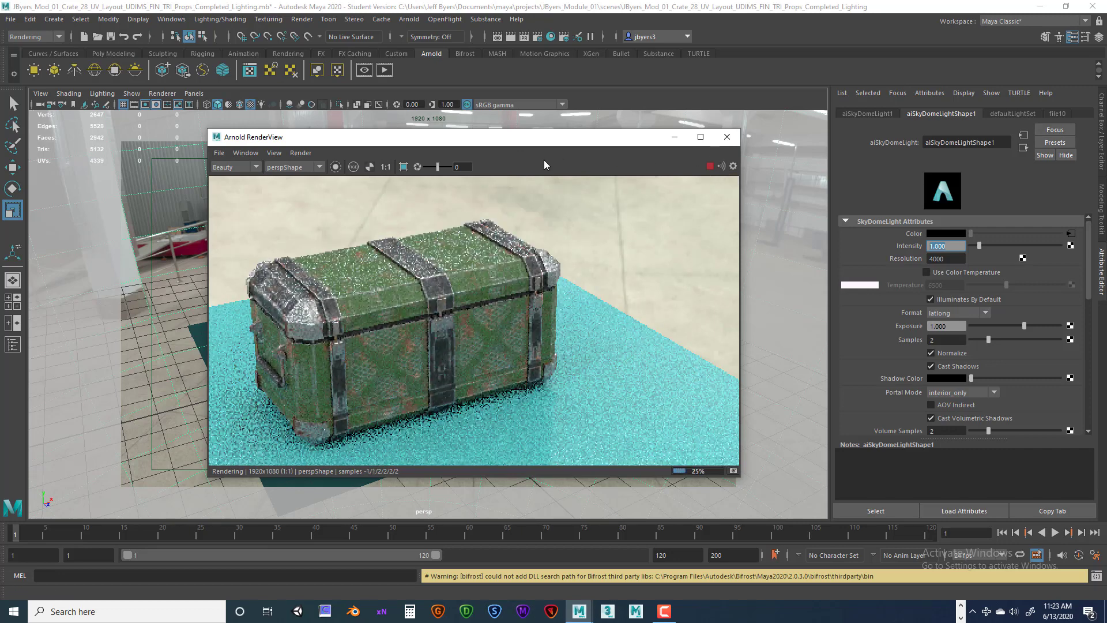